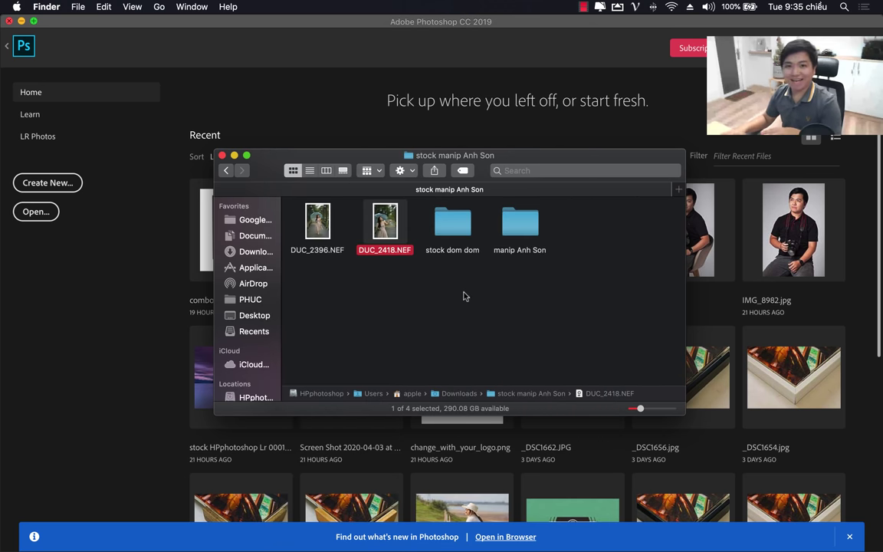
Step: Open DUC_2418.NEF from Finder with Adobe Photoshop CC 2019
right_click(385, 224)
mouse_move(412, 243)
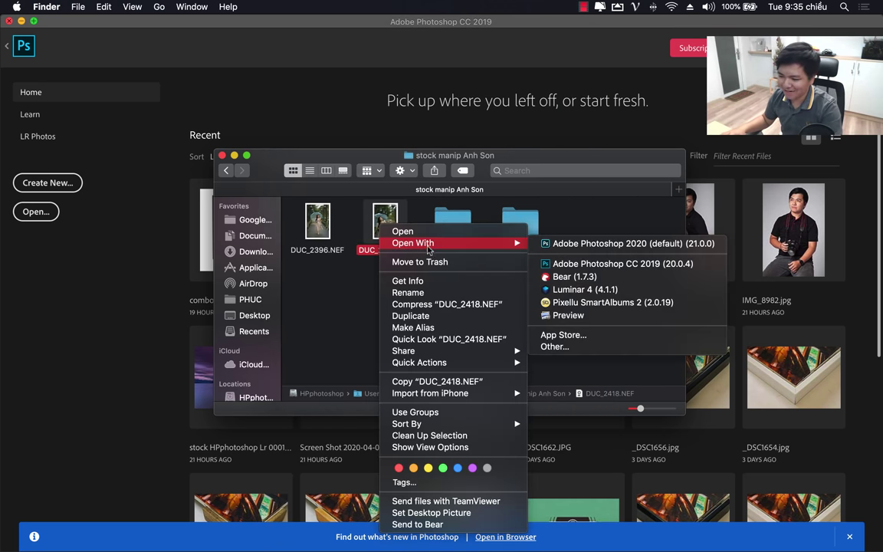
left_click(580, 264)
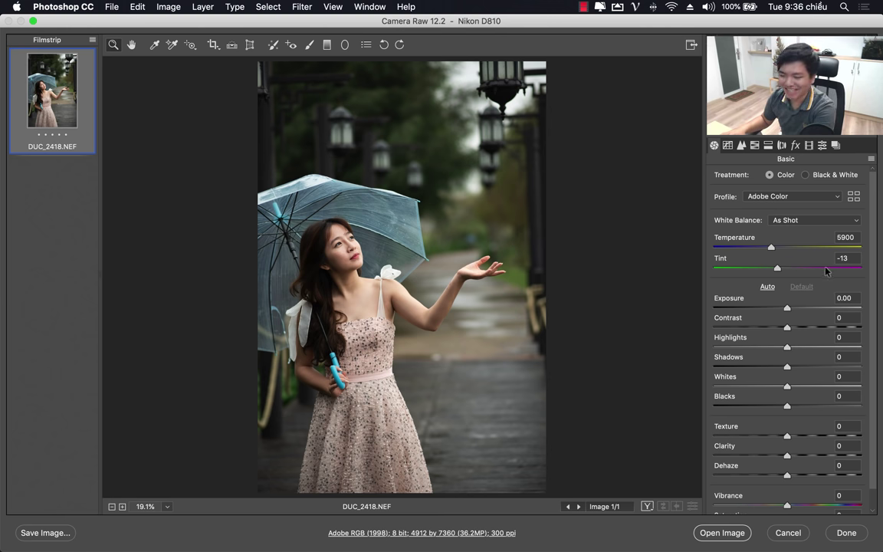
Step: Turn on Remove Chromatic Aberration and Enable Profile Corrections in Lens Corrections
left_click(796, 146)
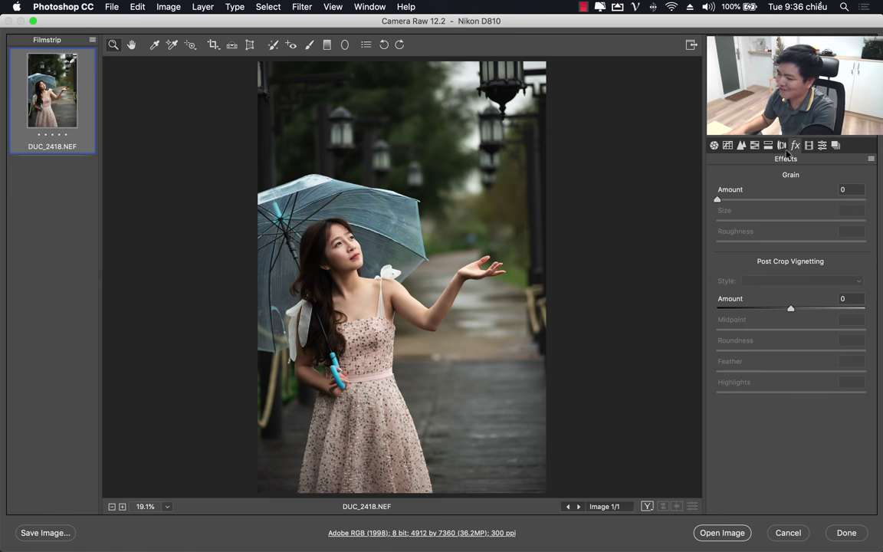
left_click(781, 146)
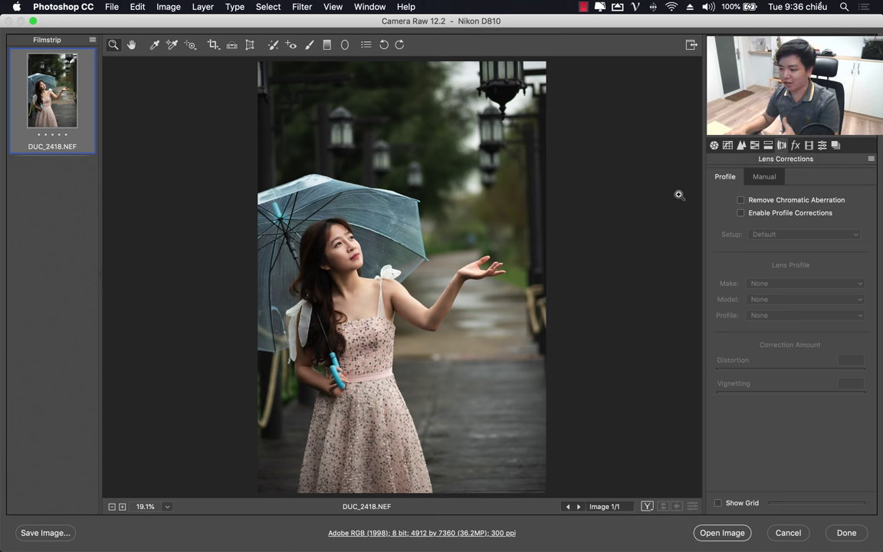
left_click(740, 200)
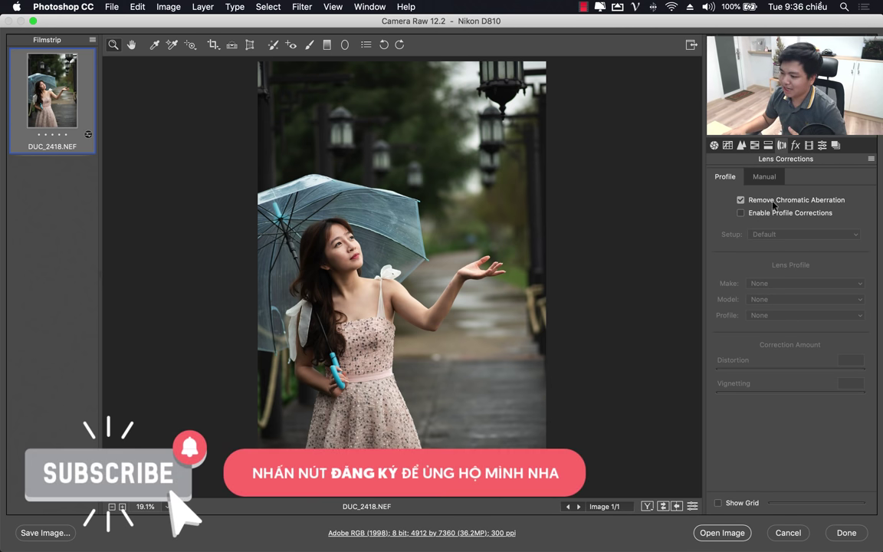
left_click(766, 214)
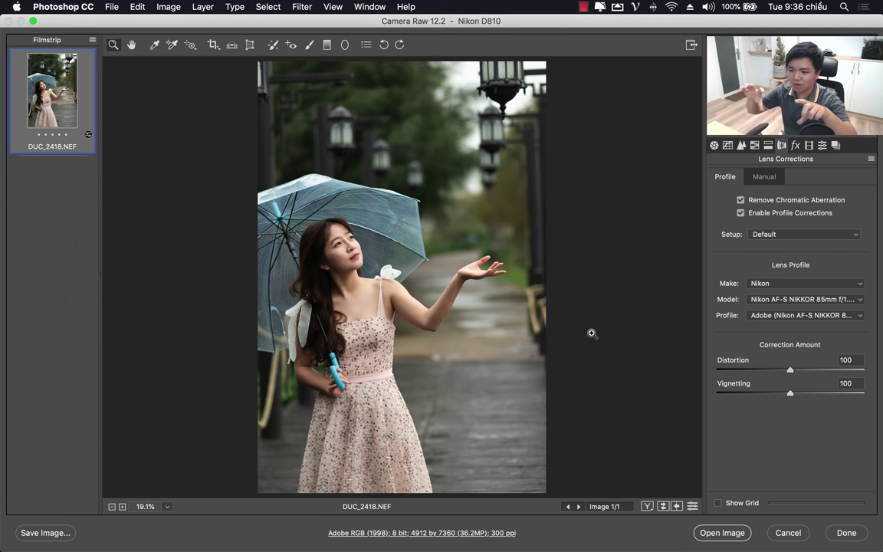
Step: Sharpen at Amount 69 with Masking 95 and set Luminance noise reduction to 25
left_click(741, 145)
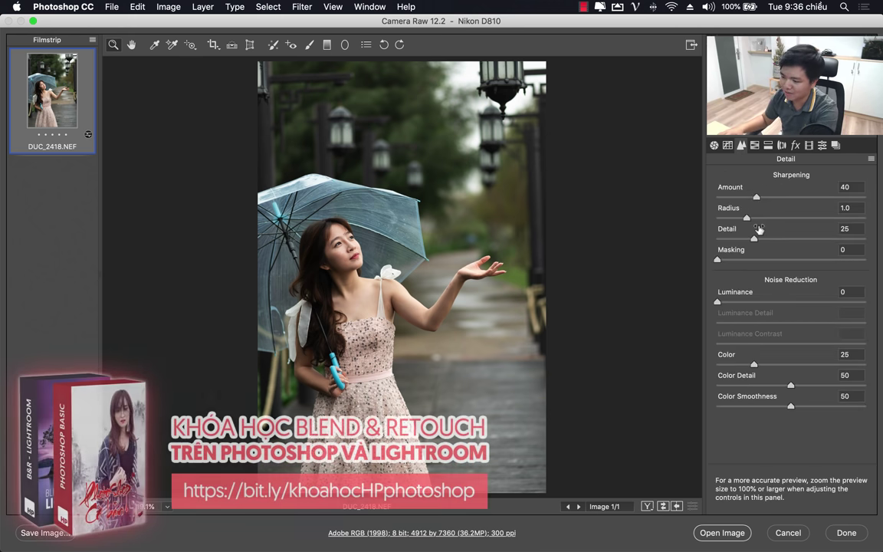
left_click_drag(756, 197, 784, 197)
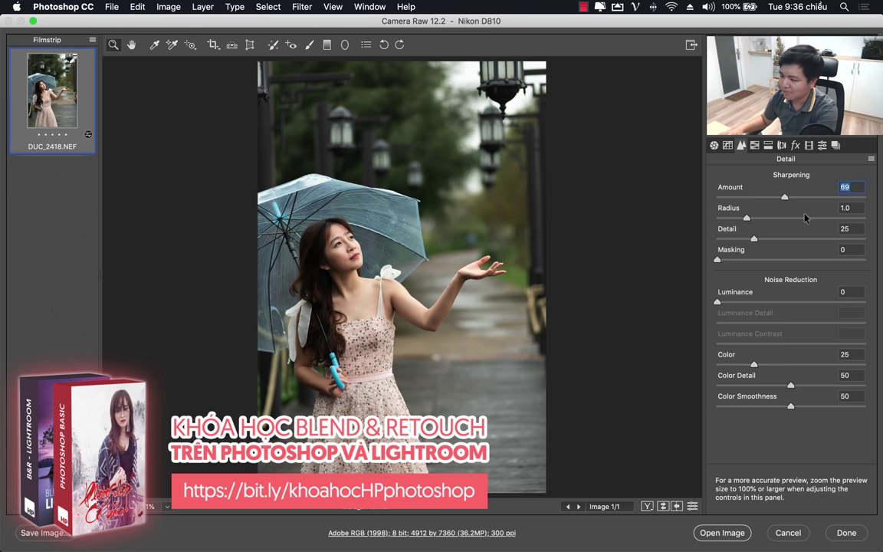
left_click_drag(854, 261, 857, 261)
left_click(856, 260, "alt")
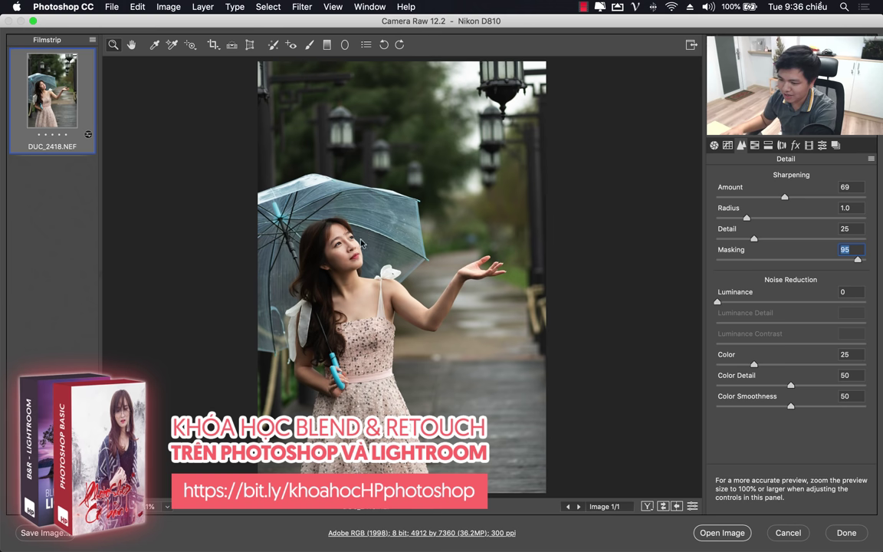
key("super+plus")
key("super+minus")
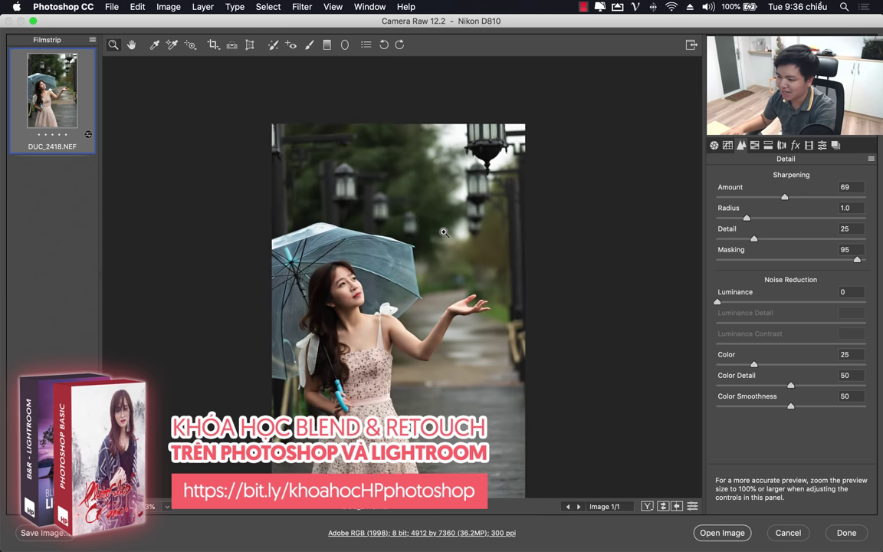
left_click_drag(718, 302, 754, 302)
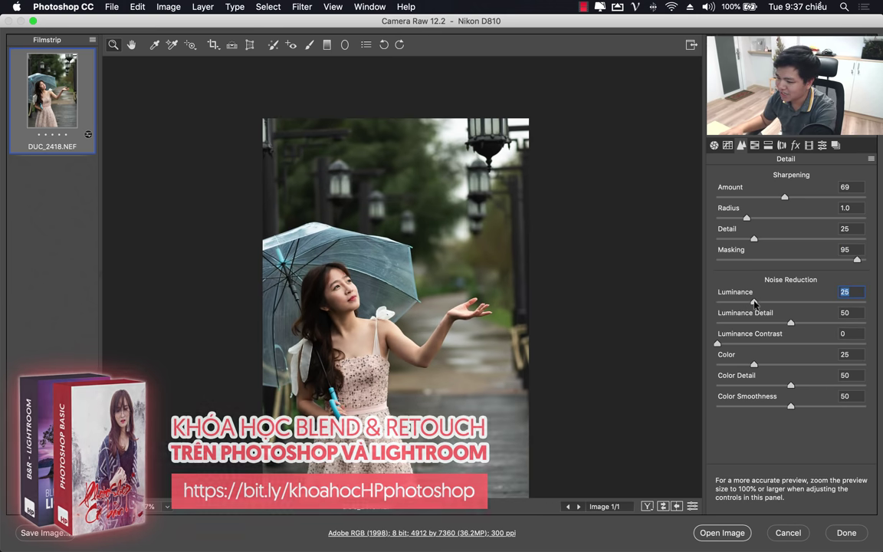
key("super+alt+1")
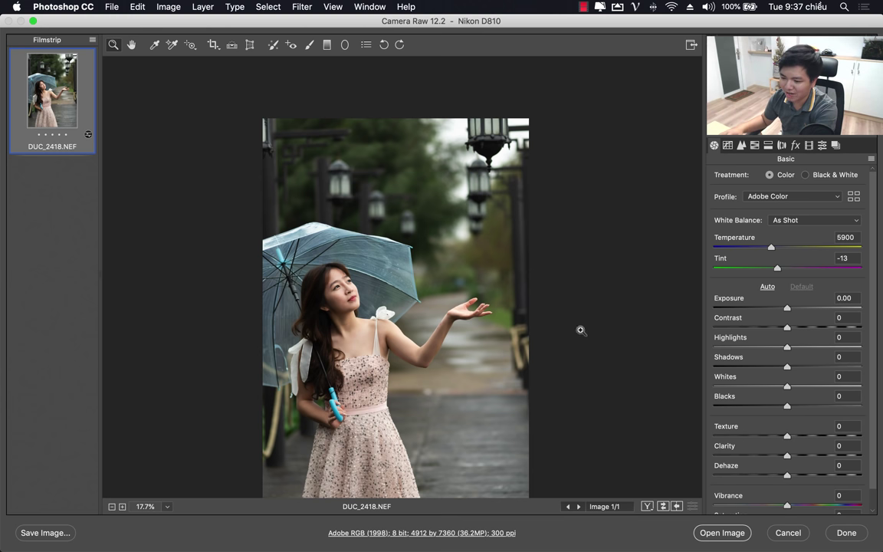
Step: Set Exposure +0.35, Contrast +5, Highlights -48 and Shadows +47
left_click_drag(787, 308, 791, 310)
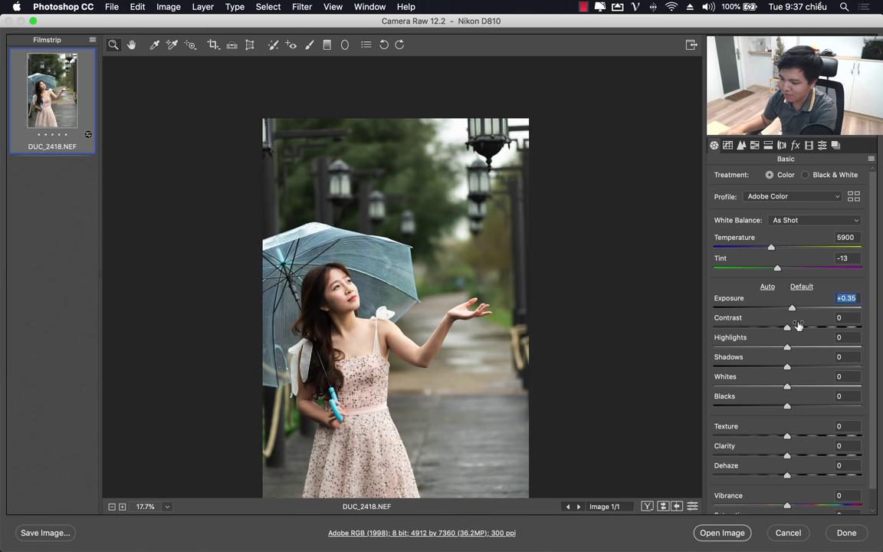
left_click_drag(787, 327, 790, 331)
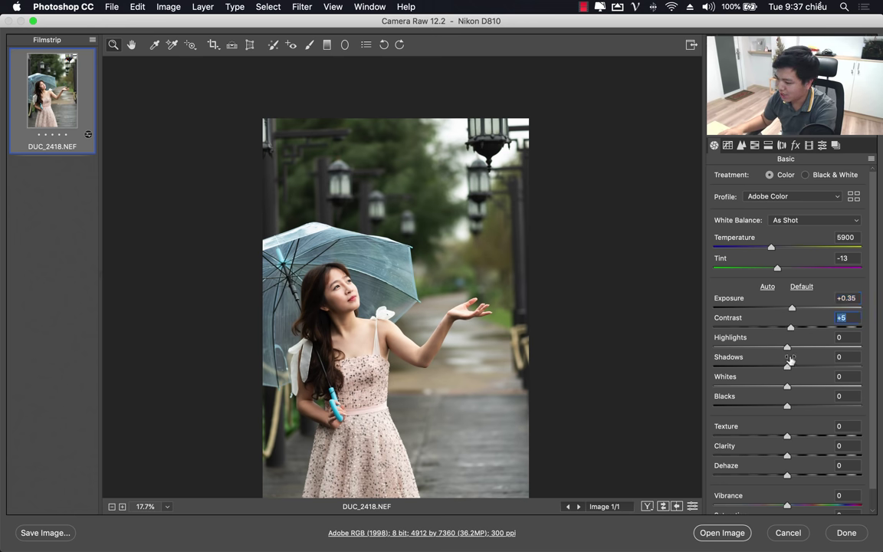
left_click_drag(786, 347, 751, 347)
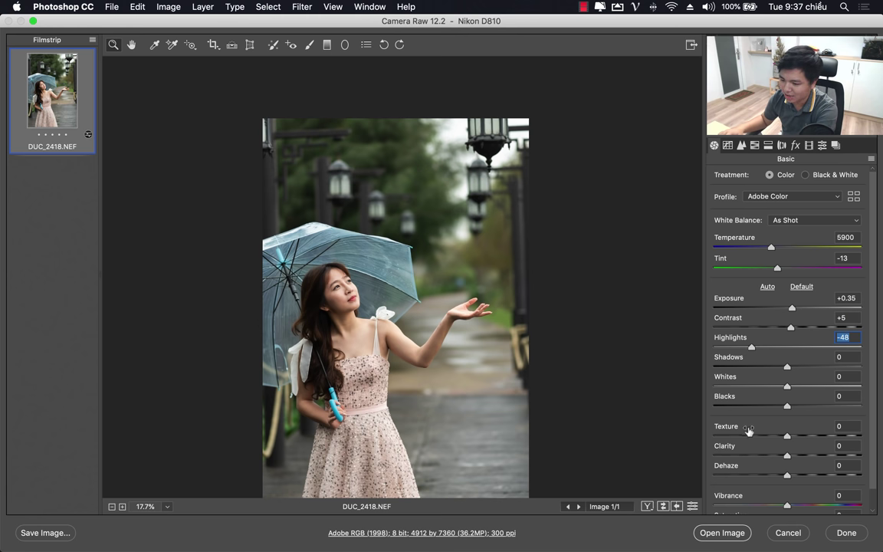
mouse_move(813, 367)
left_mouse_down()
mouse_move(830, 368)
mouse_move(818, 370)
left_mouse_up()
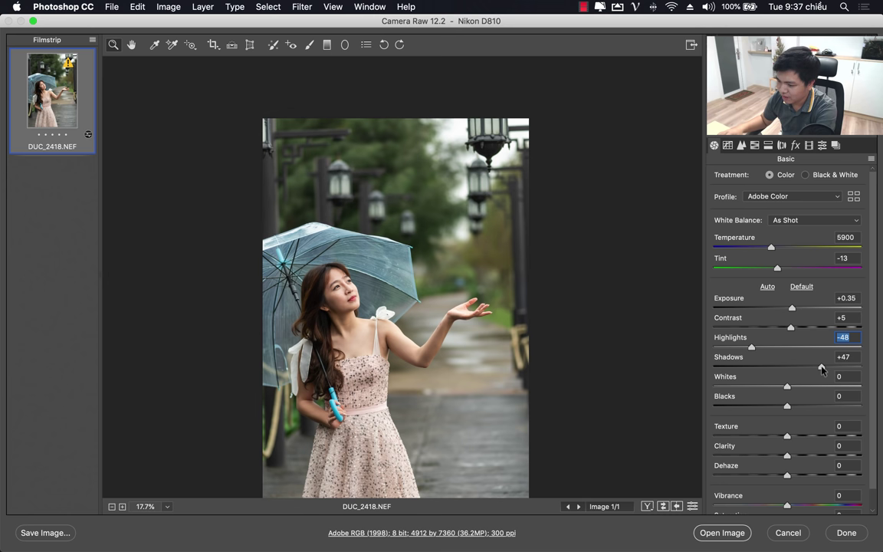
Step: Set Texture +13, Clarity -18, Dehaze +7 and Vibrance +24
left_click(287, 285)
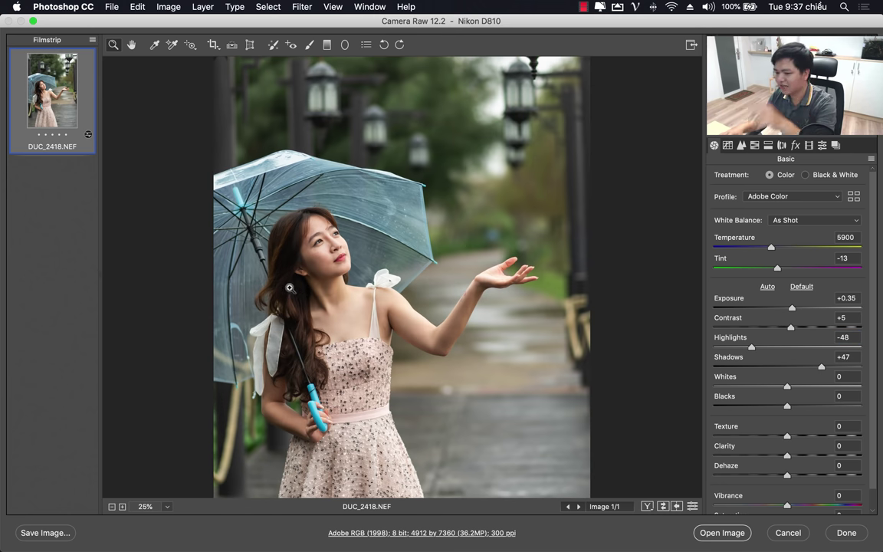
left_click_drag(265, 258, 390, 287)
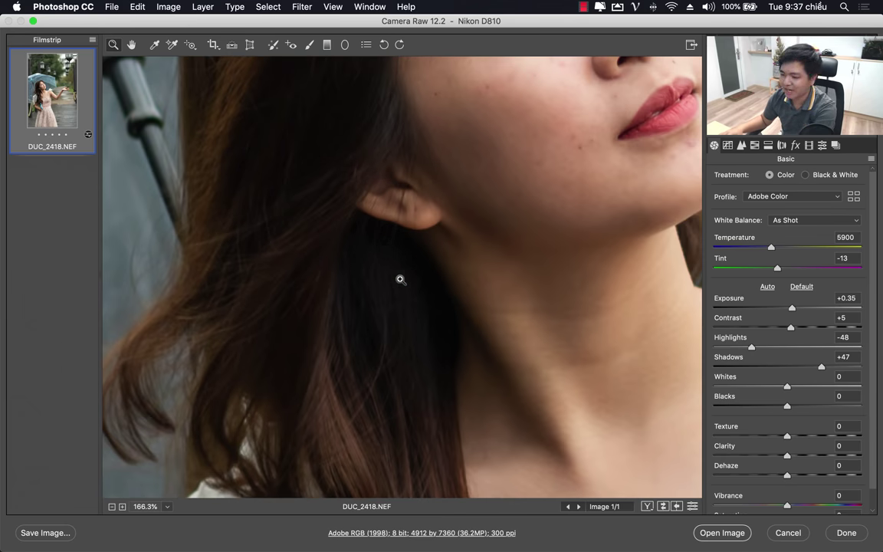
left_click_drag(400, 279, 331, 296)
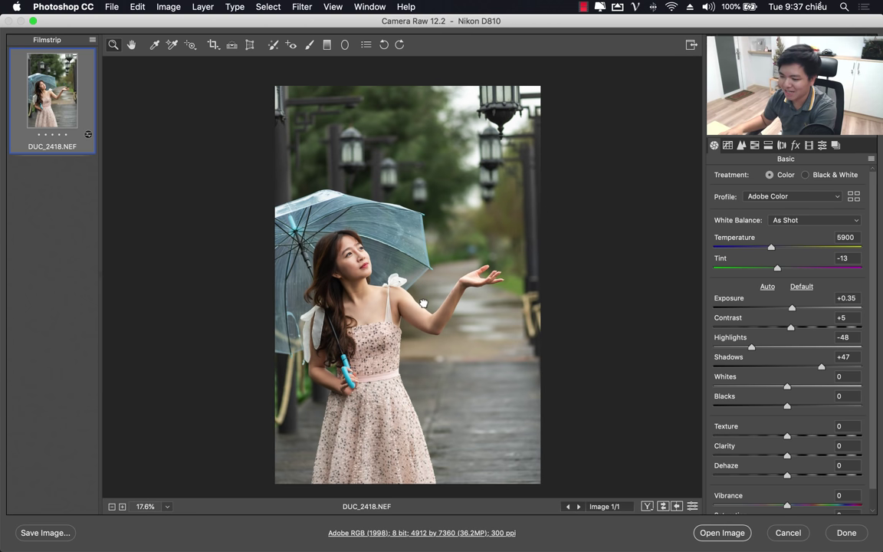
scroll(843, 280, "down", 1)
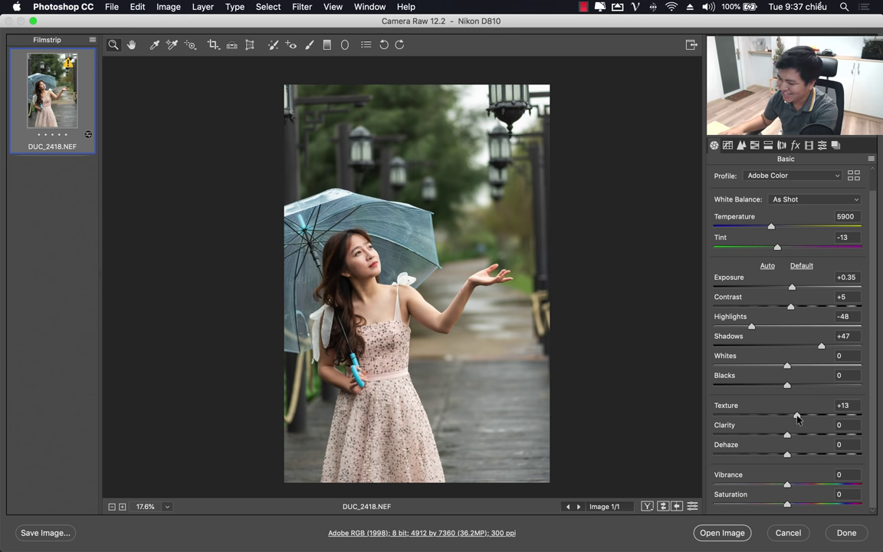
mouse_move(787, 415)
left_mouse_down()
mouse_move(797, 415)
mouse_move(773, 436)
left_mouse_up()
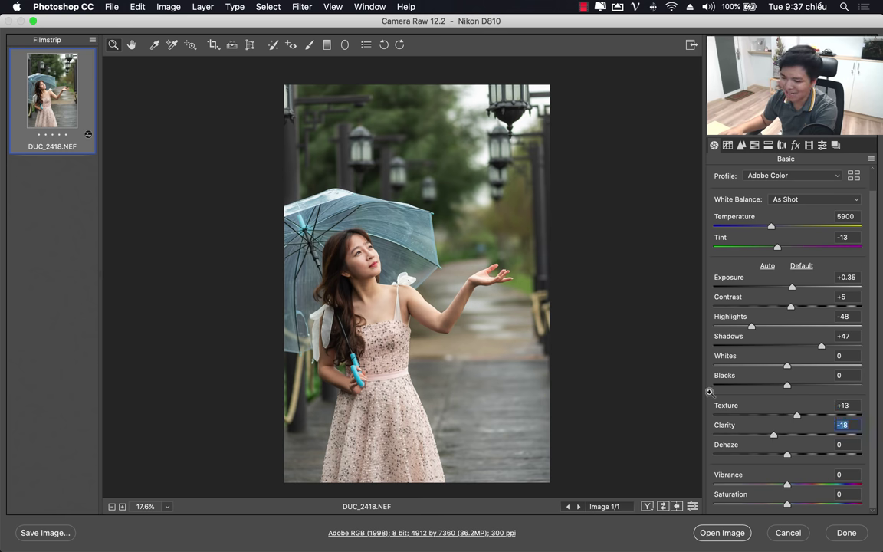
left_click(341, 222)
left_click(478, 331, "alt")
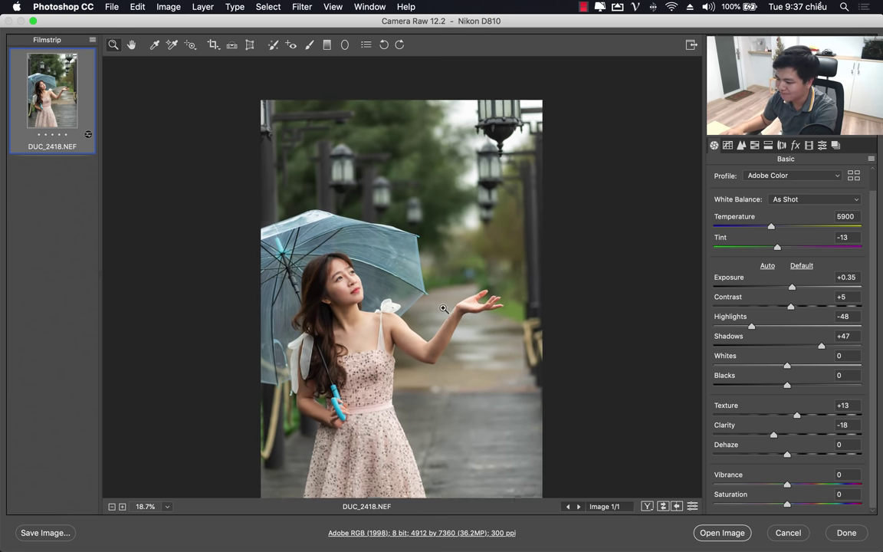
left_click_drag(786, 454, 805, 484)
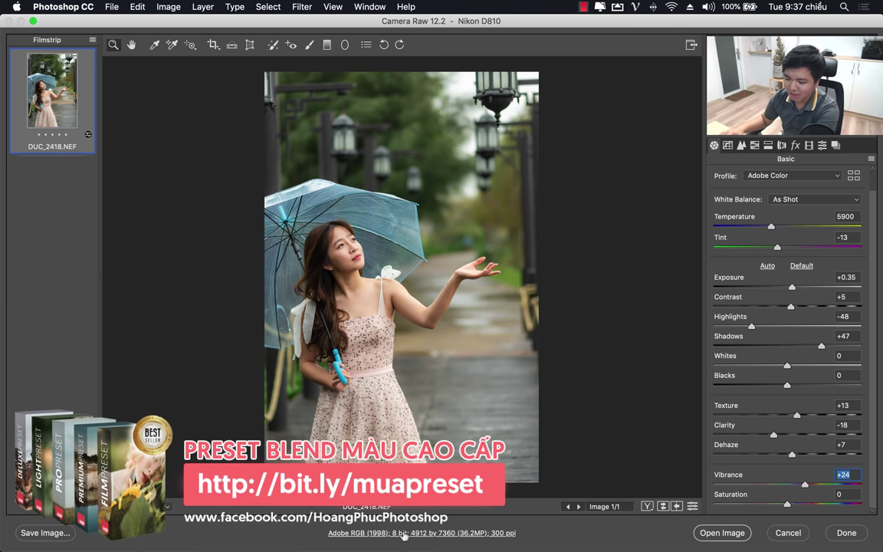
Step: Enable Open in Photoshop as Smart Objects and open the photo as a smart object
left_click(378, 534)
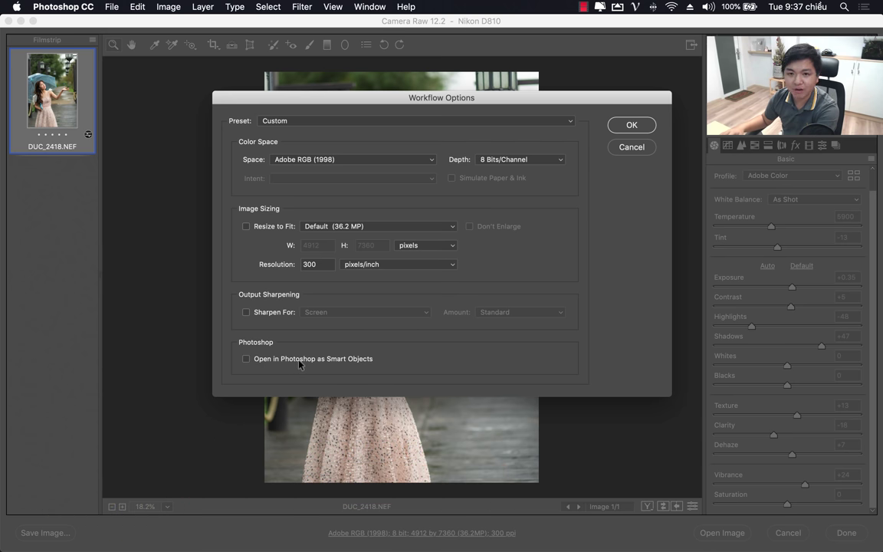
left_click(246, 359)
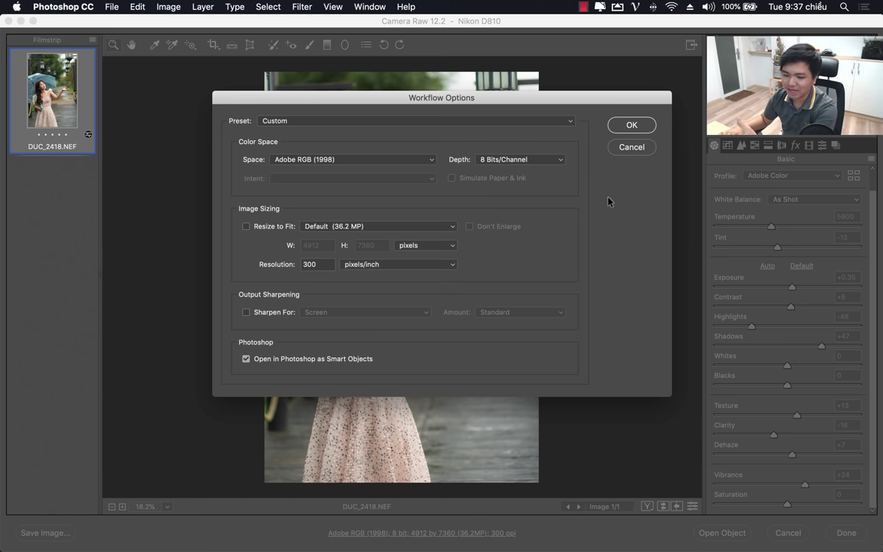
left_click(631, 125)
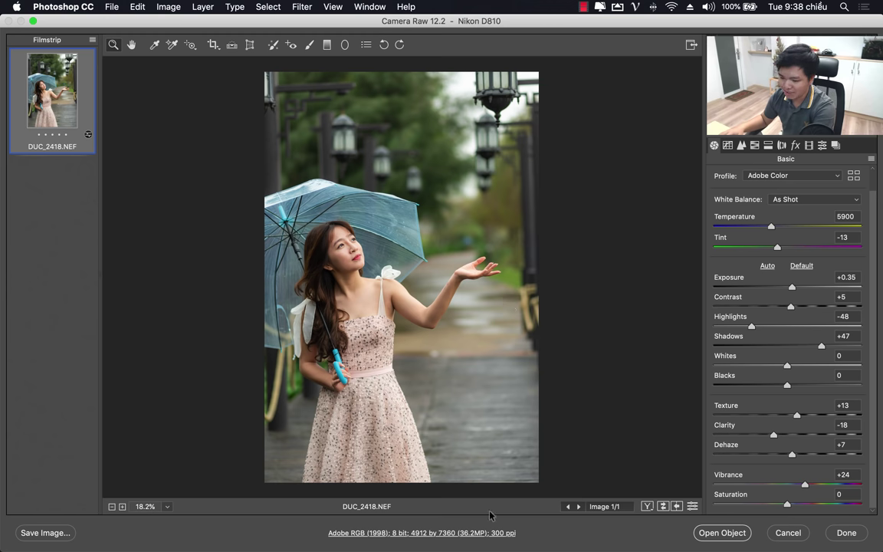
left_click(476, 533)
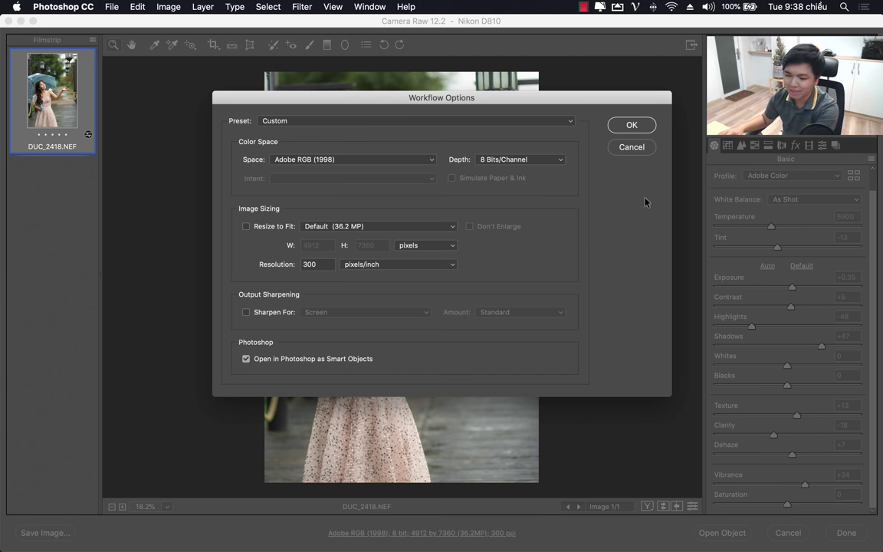
left_click(631, 125)
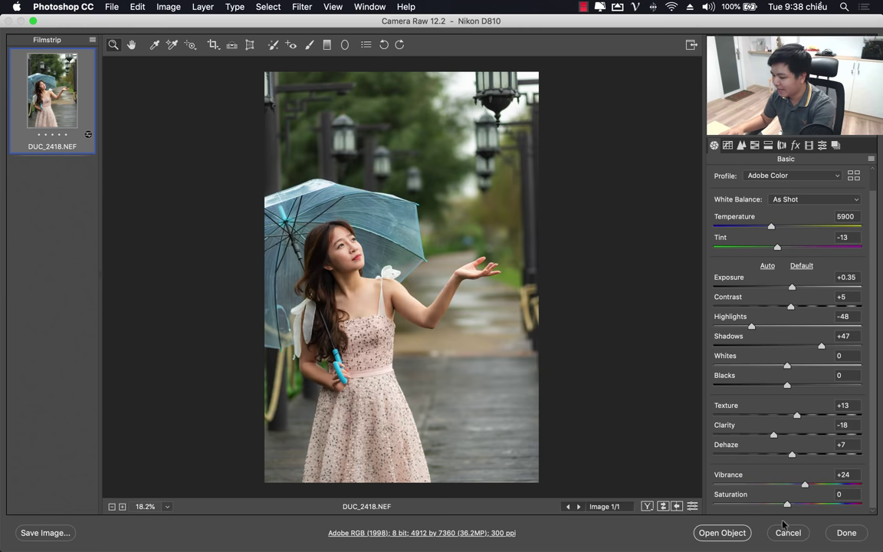
left_click(721, 532)
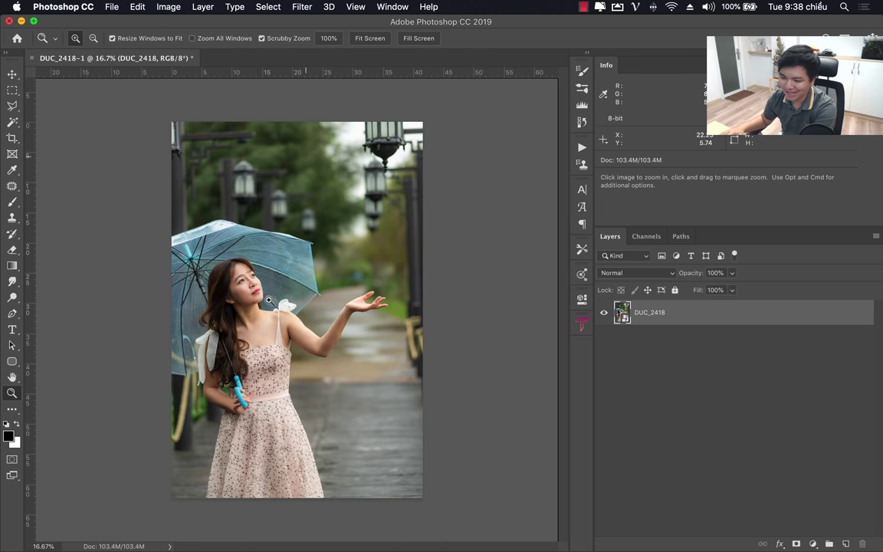
Step: Confirm the Camera Raw settings so the photo opens in Photoshop
left_click_drag(283, 320, 295, 318)
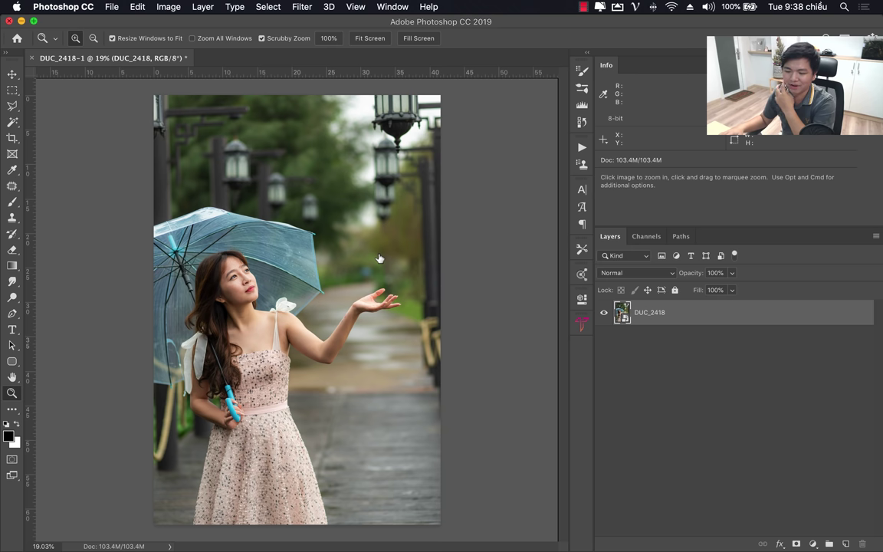
key("XF86AudioMute")
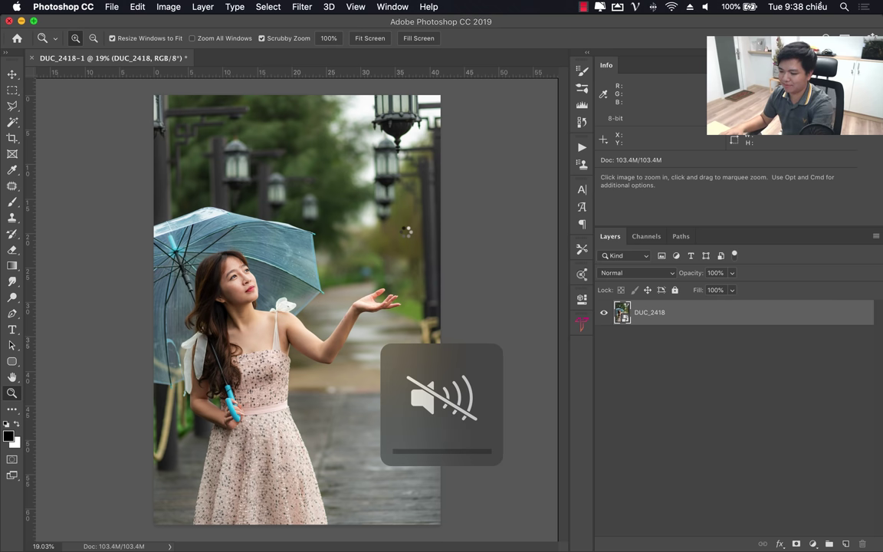
key("super+shift+a")
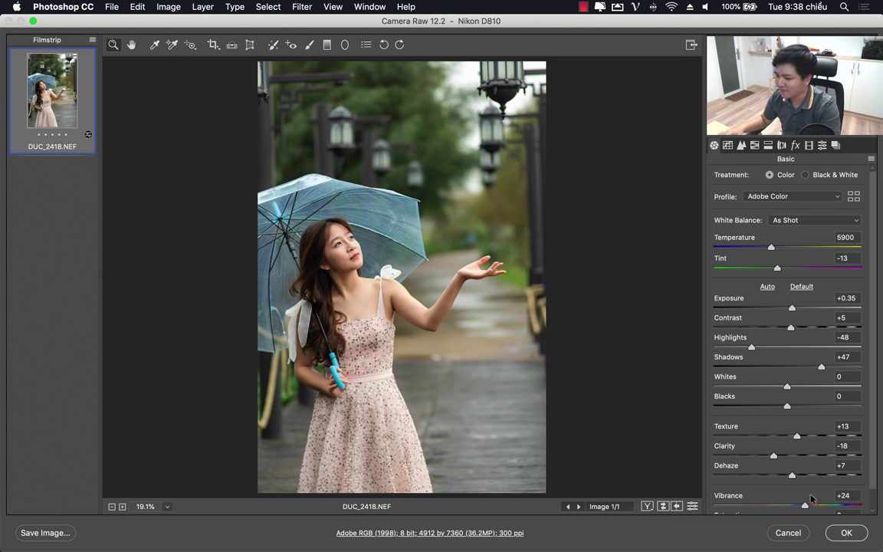
left_click(846, 531)
Step: Duplicate the photo layer and rasterize the DUC_2418 copy layer
key("ctrl+j")
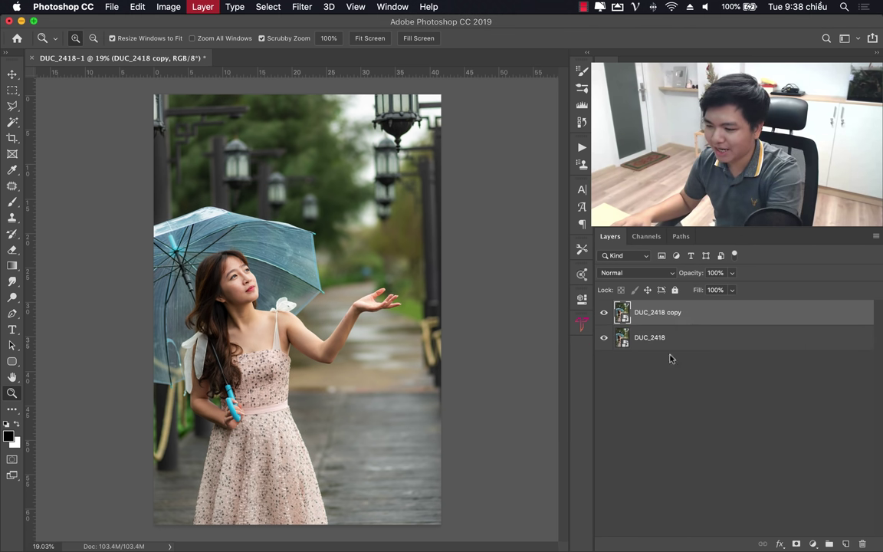
left_click(624, 344)
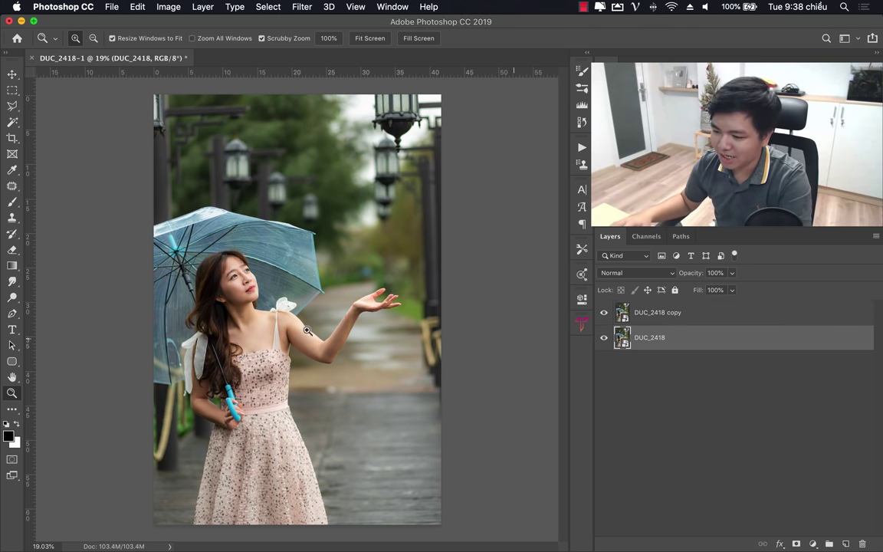
left_click(623, 315)
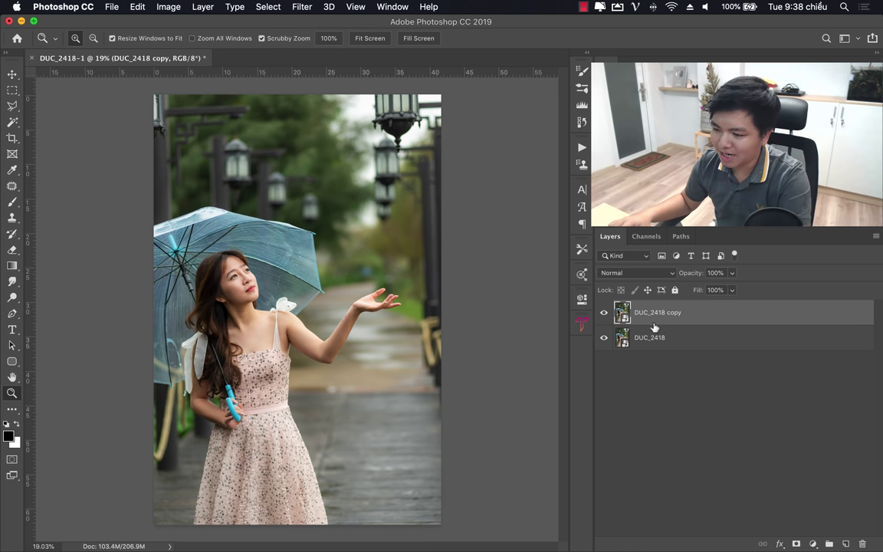
key("b")
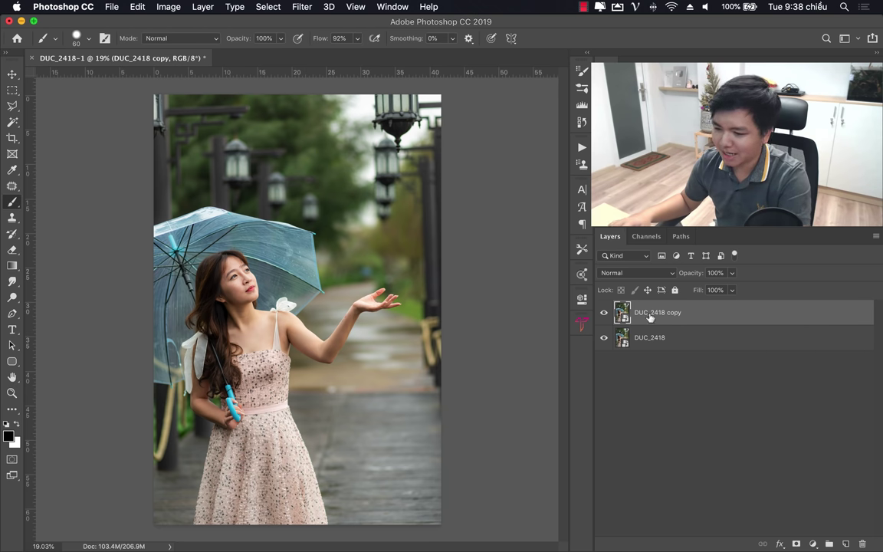
right_click(619, 310)
right_click(652, 317)
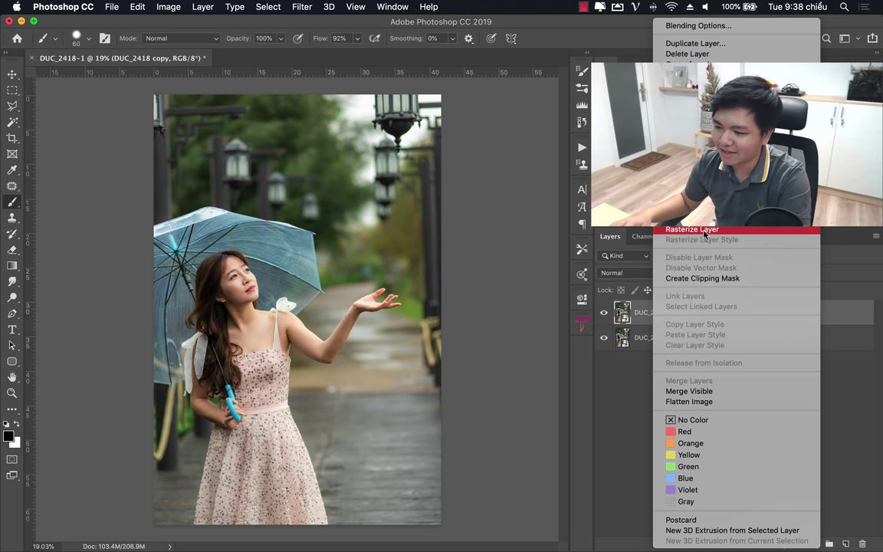
left_click(657, 232)
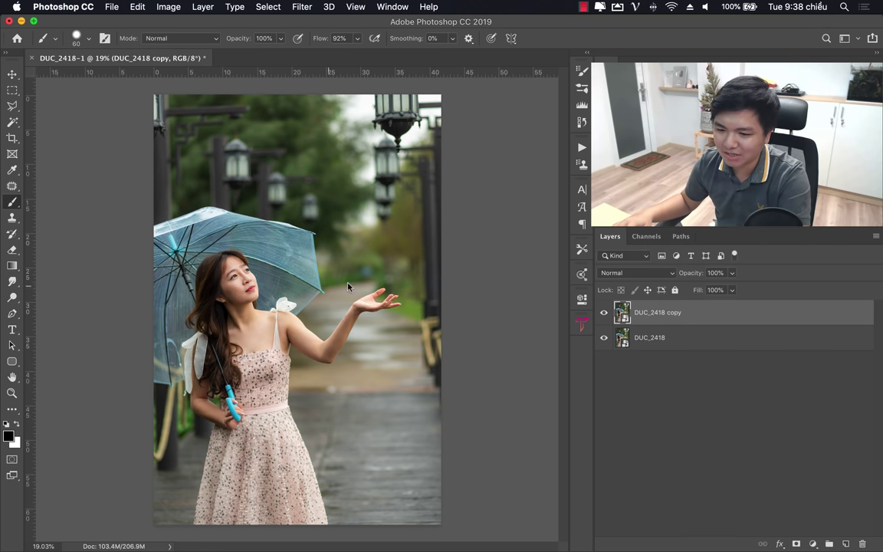
left_click_drag(466, 131, 367, 156)
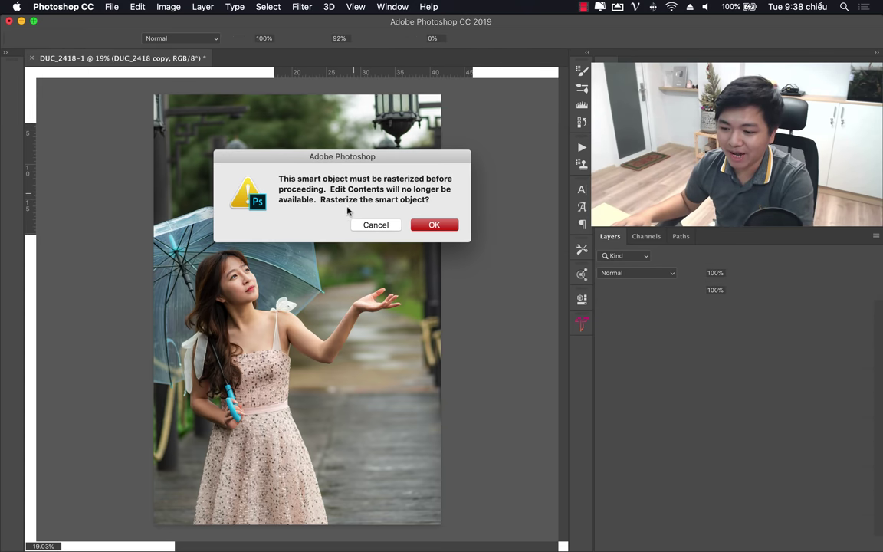
left_click(441, 225)
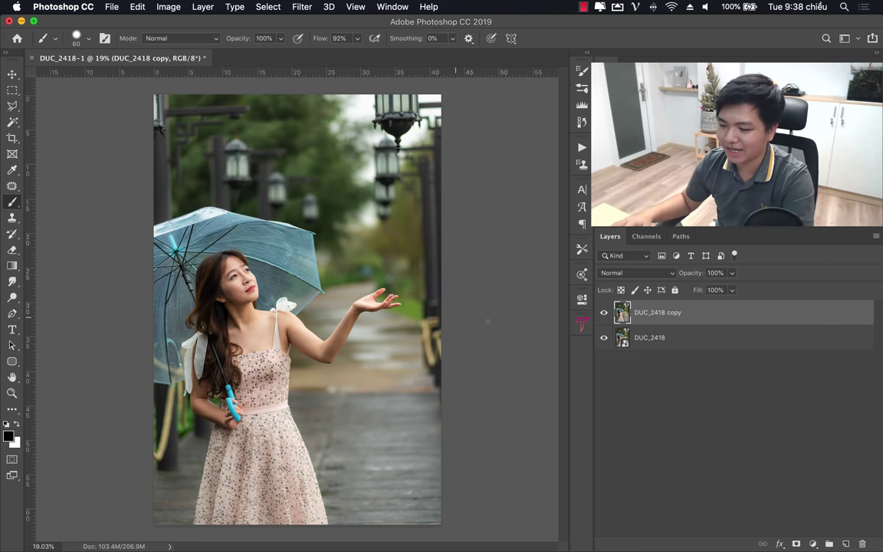
Step: Duplicate DUC_2418 into DUC_2418 copy 2 and hide the original layer
left_click(626, 343)
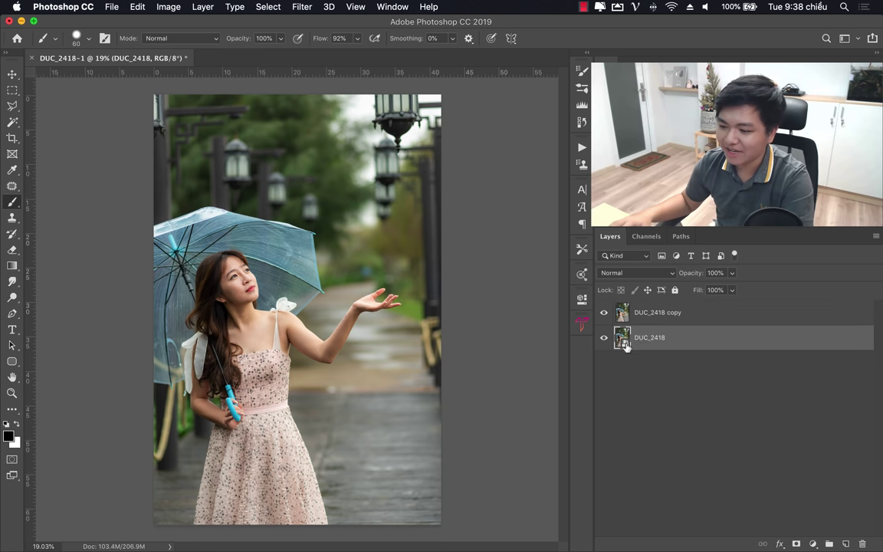
key("ctrl+j")
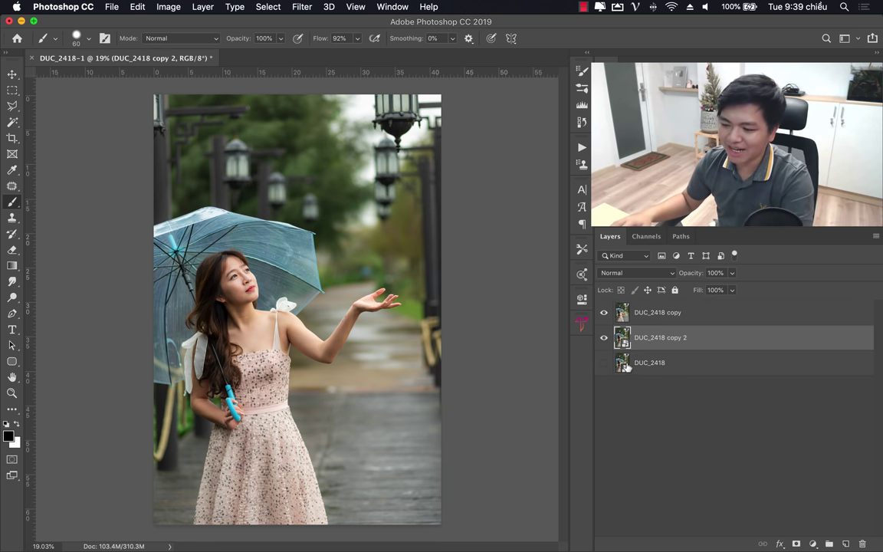
left_click(626, 365)
left_click(625, 340)
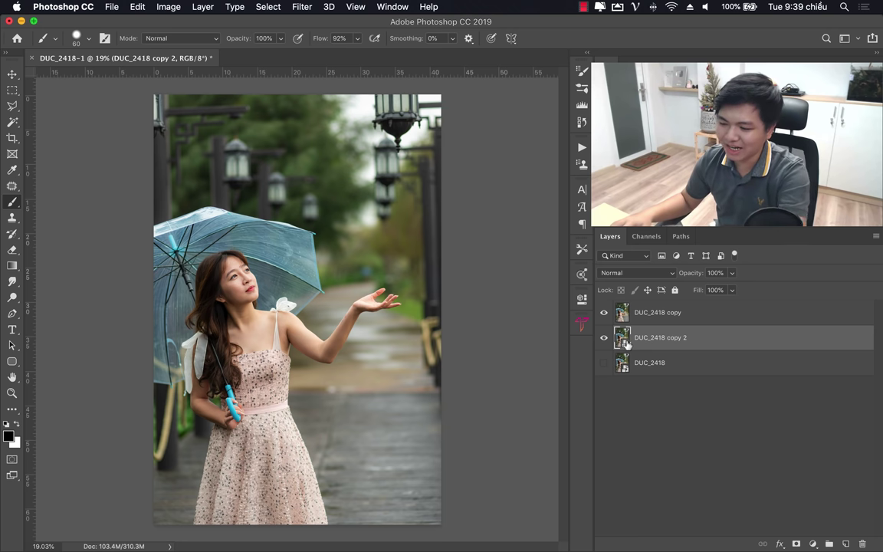
left_click(678, 366)
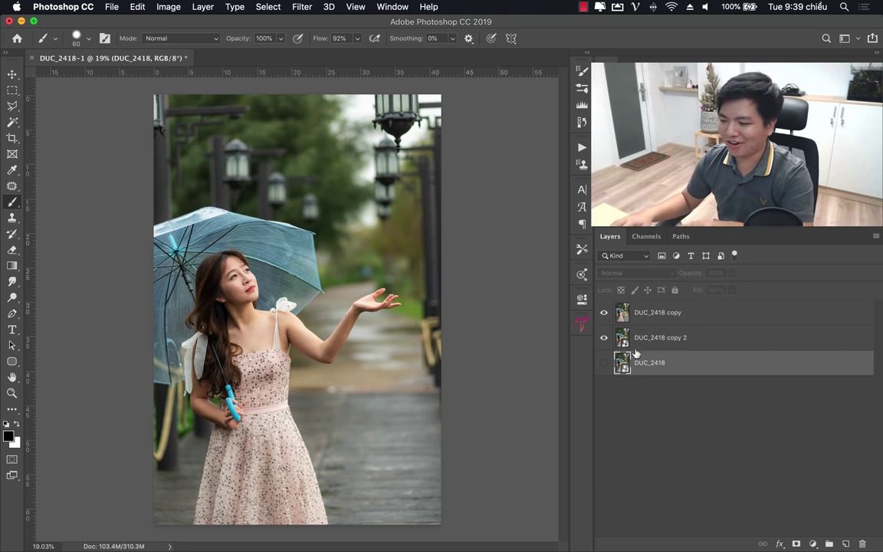
left_click(630, 341)
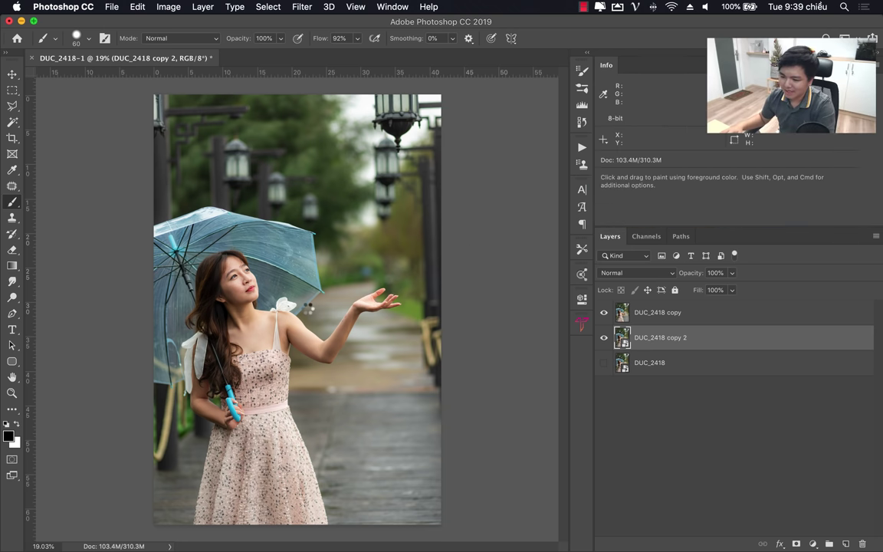
Step: Reopen copy 2 in Camera Raw and set Exposure -3.30 and Temperature 4500
double_click(621, 337)
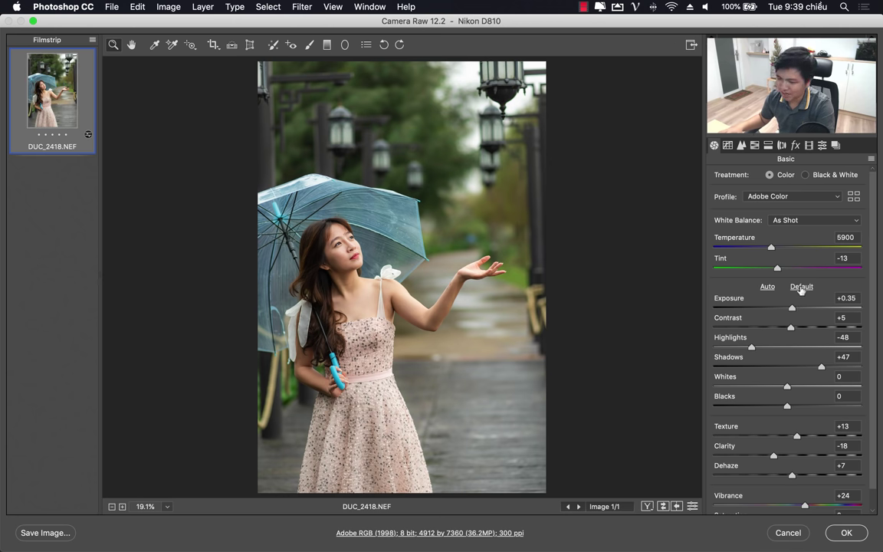
mouse_move(737, 308)
left_mouse_down()
mouse_move(757, 308)
mouse_move(732, 309)
mouse_move(745, 309)
mouse_move(743, 328)
mouse_move(757, 328)
mouse_move(717, 328)
mouse_move(745, 327)
mouse_move(726, 308)
mouse_move(734, 308)
left_mouse_up()
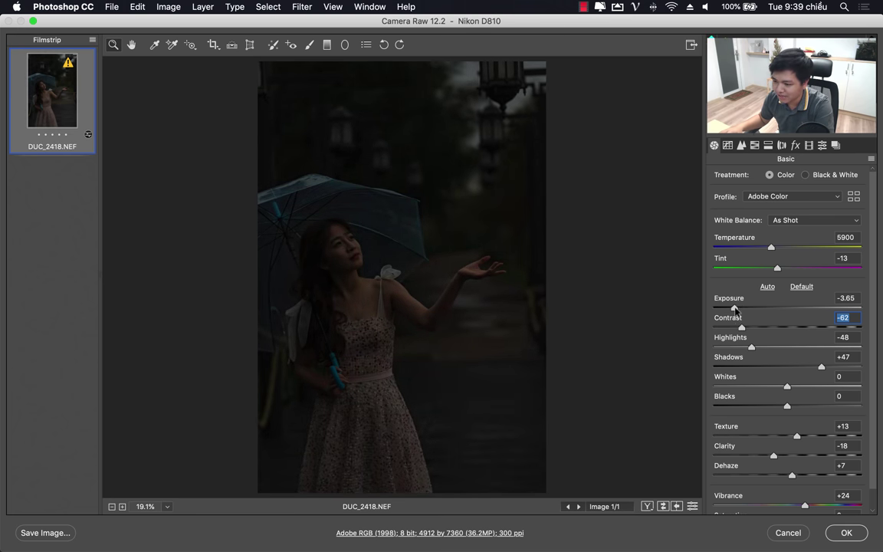
left_click(738, 308)
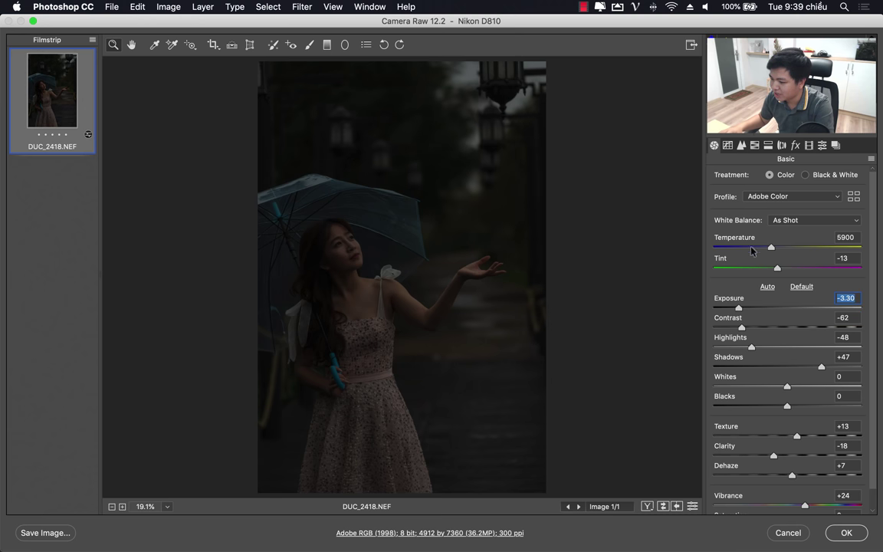
left_click_drag(754, 247, 745, 247)
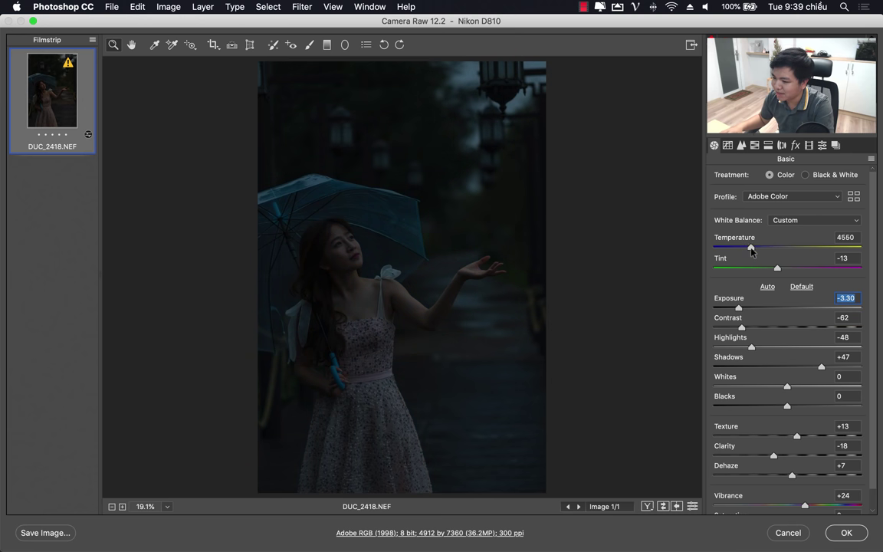
left_click(750, 248)
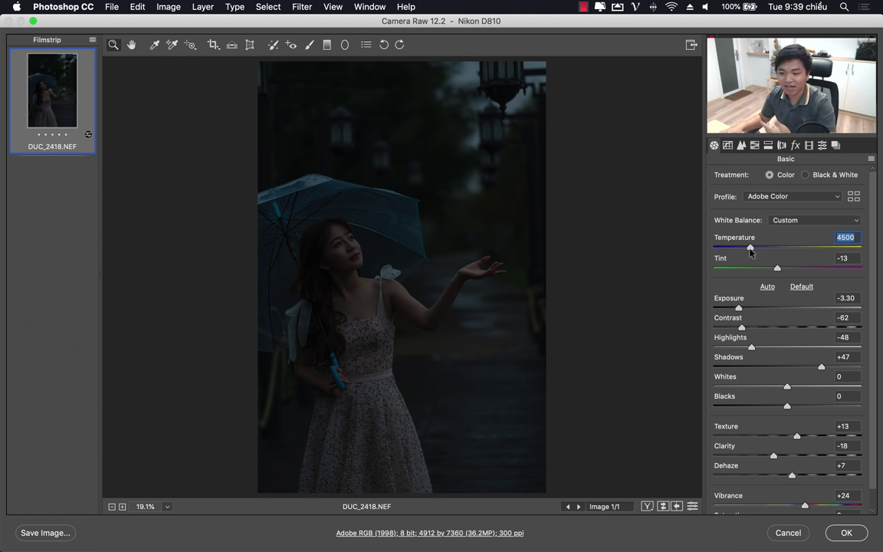
Step: Set Whites -28, Shadows +65, Clarity 0, Vibrance -11, Saturation -3, and apply
left_click(767, 387)
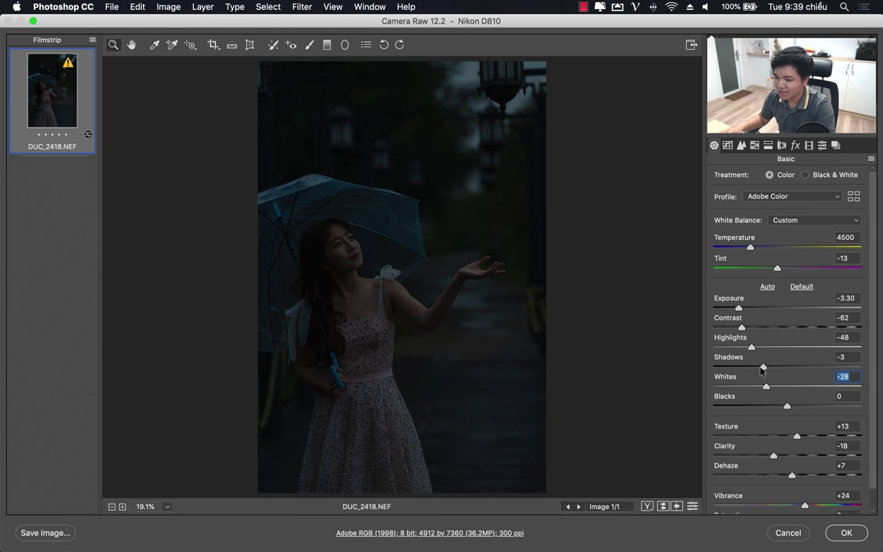
left_click_drag(763, 369, 834, 369)
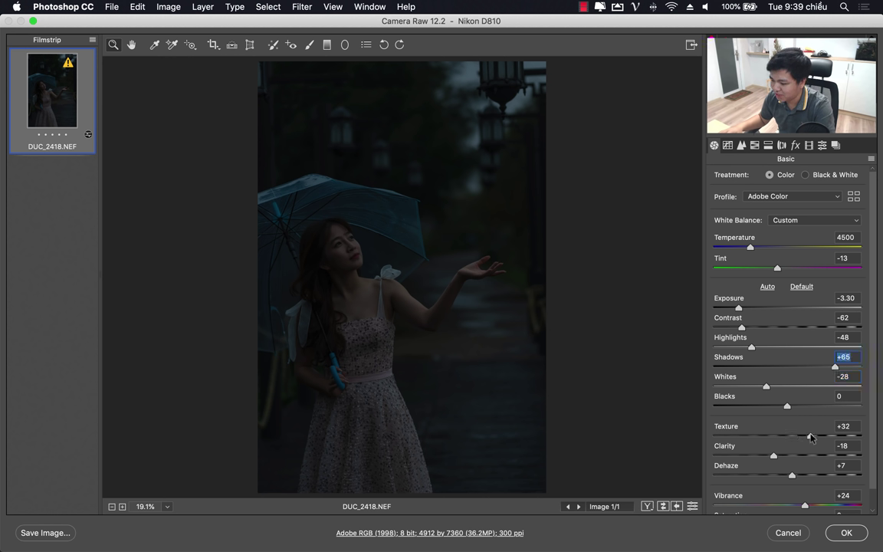
left_click_drag(810, 436, 736, 455)
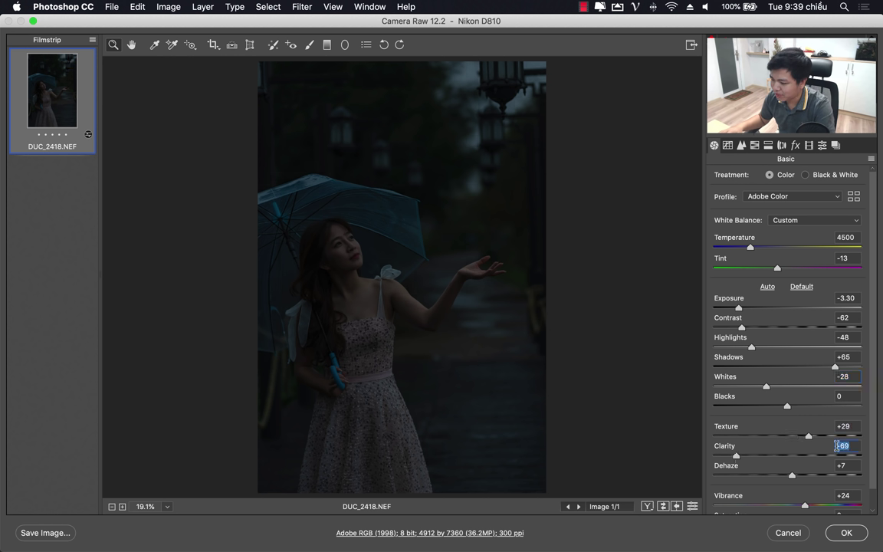
double_click(778, 452)
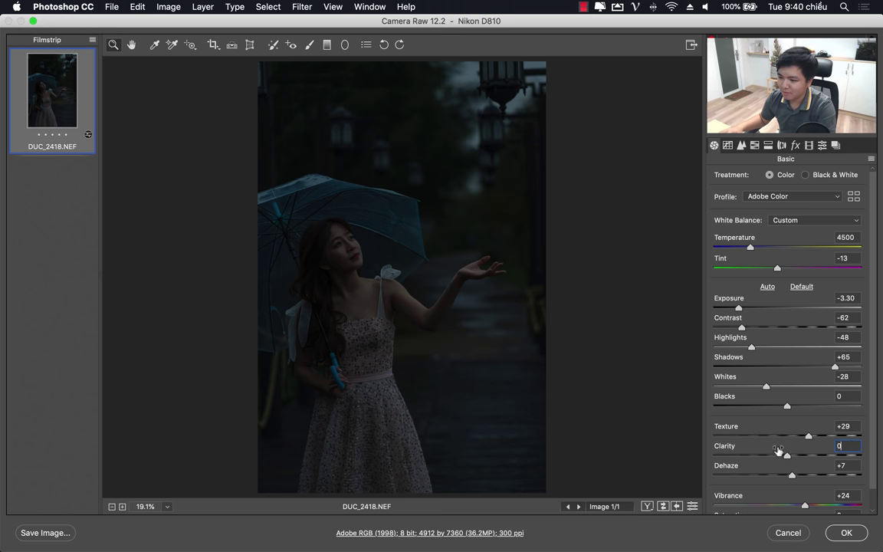
scroll(776, 495, "down", 1)
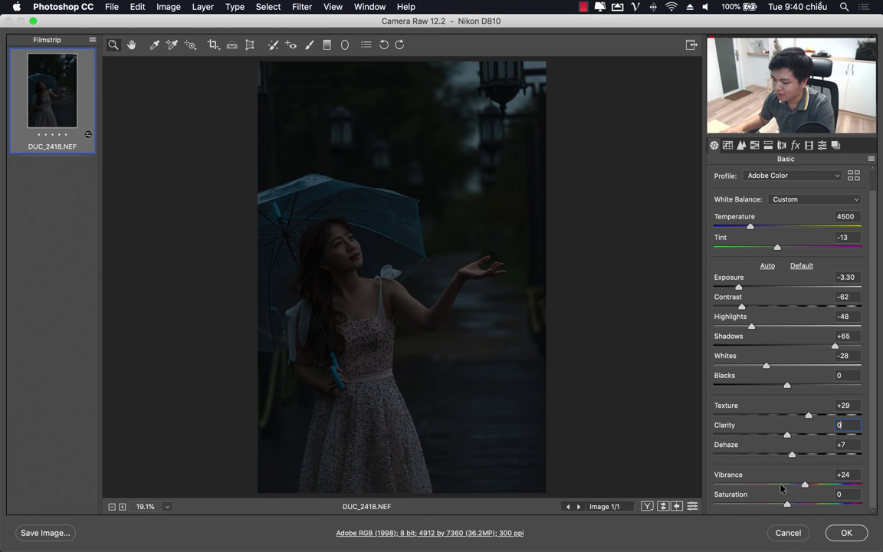
left_click_drag(780, 484, 788, 485)
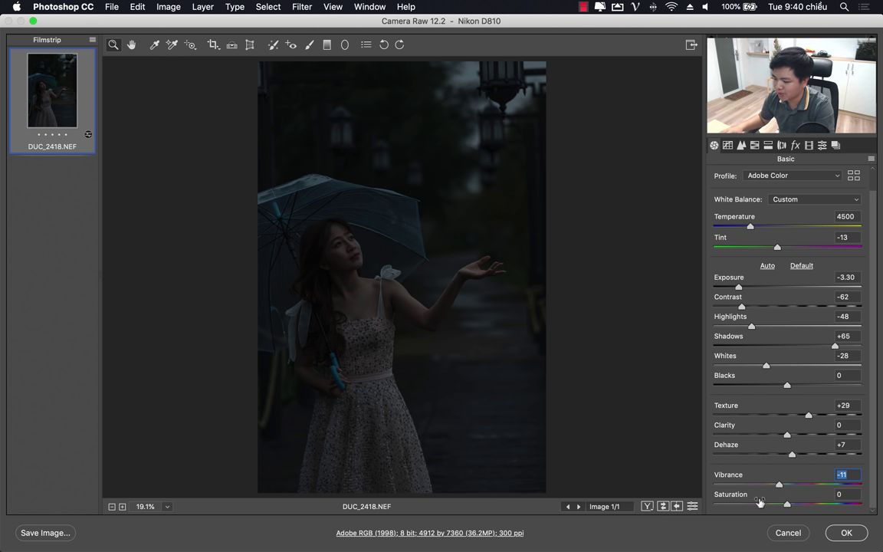
key("Tab")
key("Down")
key("Down")
key("Down")
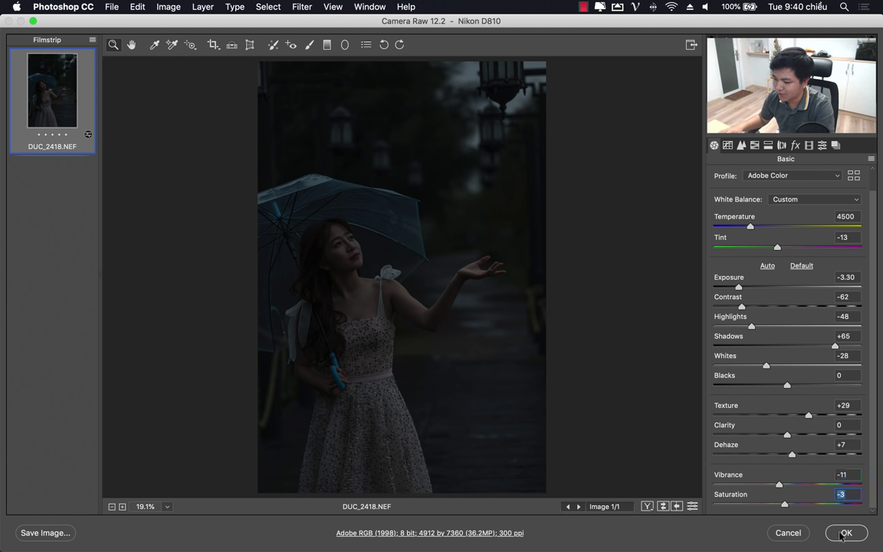
left_click(843, 533)
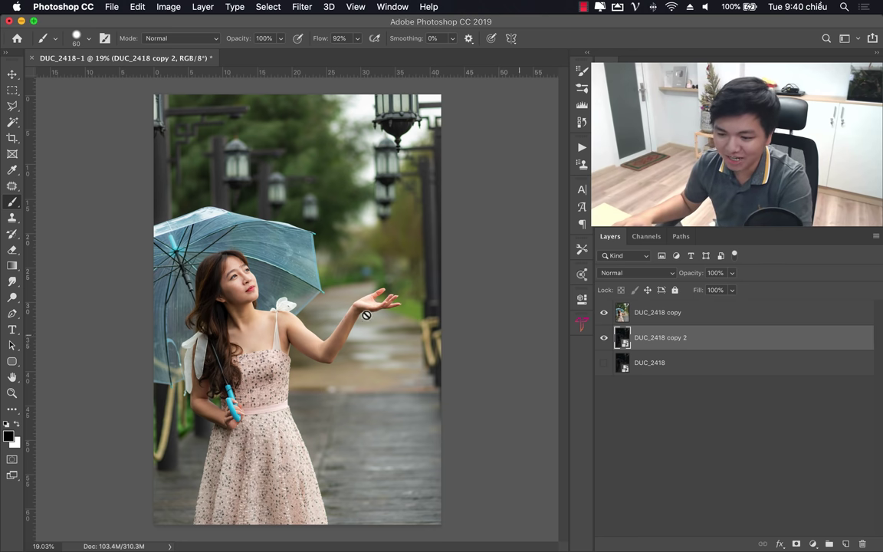
Step: Rasterize DUC_2418 copy 2, then show and select the bright DUC_2418 copy layer
left_click(604, 311)
left_click(604, 312)
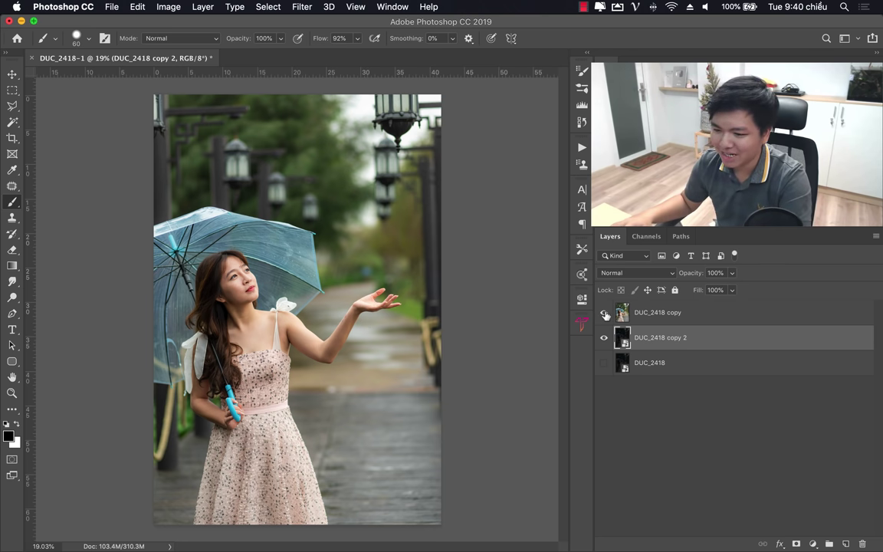
left_click(603, 312)
left_click(604, 312)
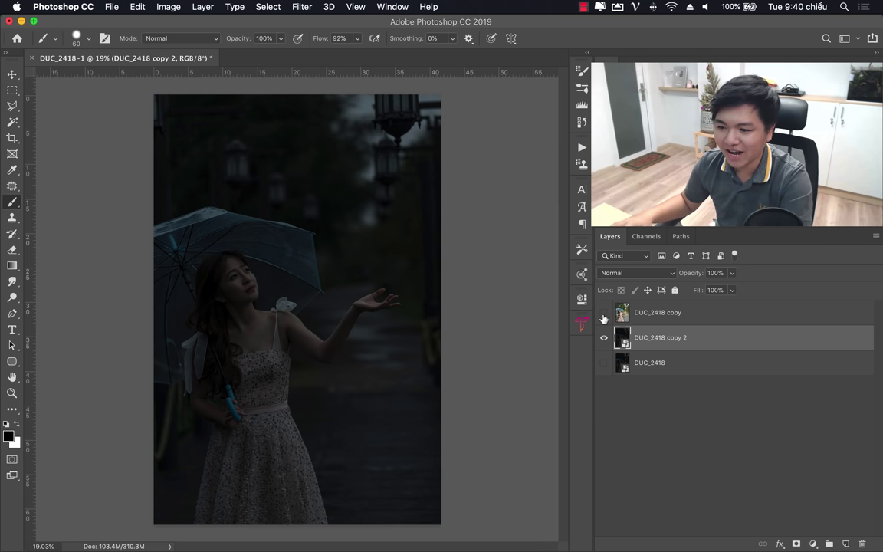
left_click(604, 311)
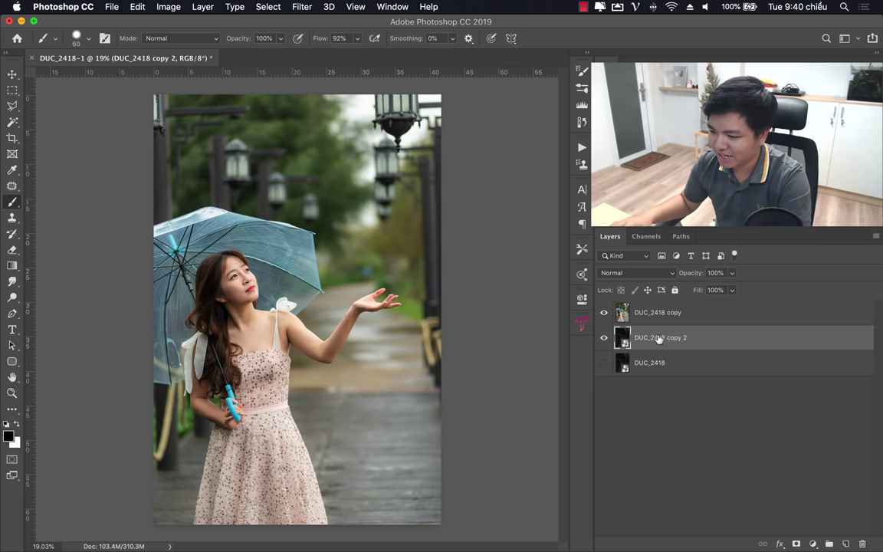
left_click(605, 312)
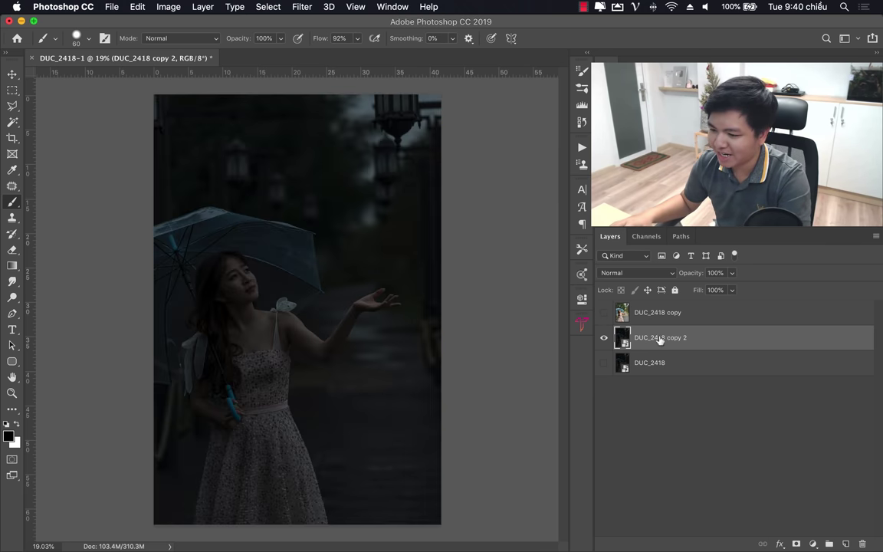
left_click(252, 289)
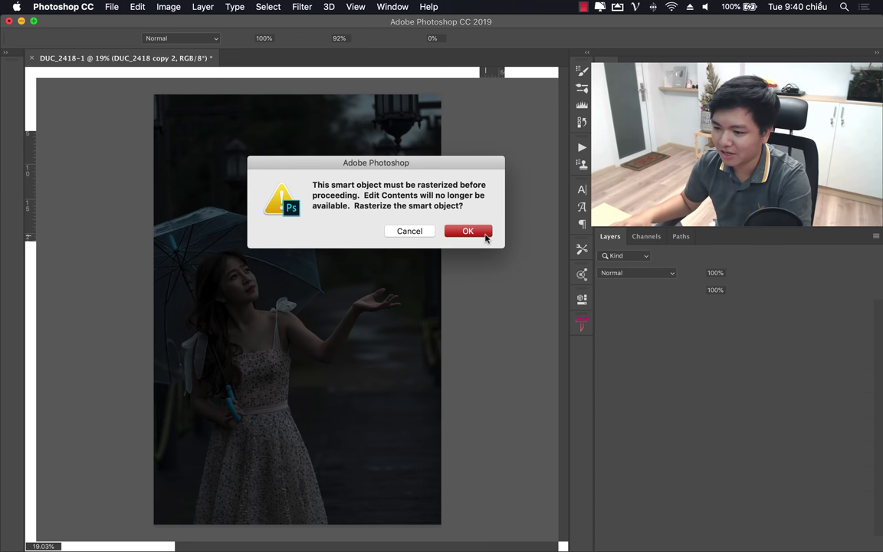
left_click(485, 233)
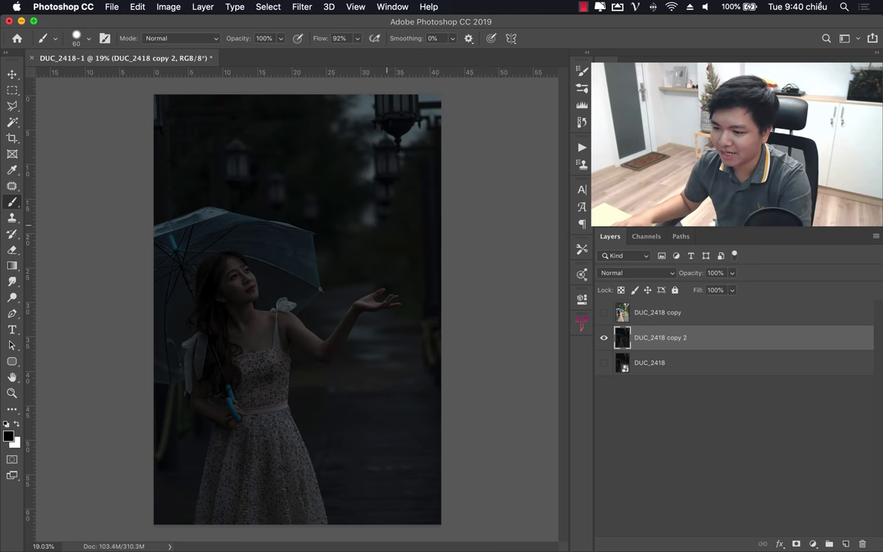
left_click(605, 312)
left_click(652, 314)
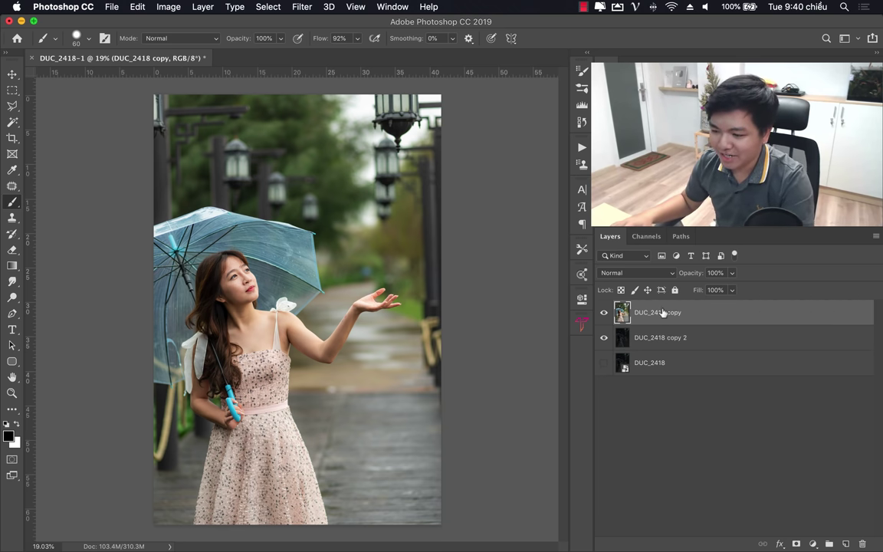
Step: Run Select > Subject and zoom in to inspect the woman's selection
left_click(268, 7)
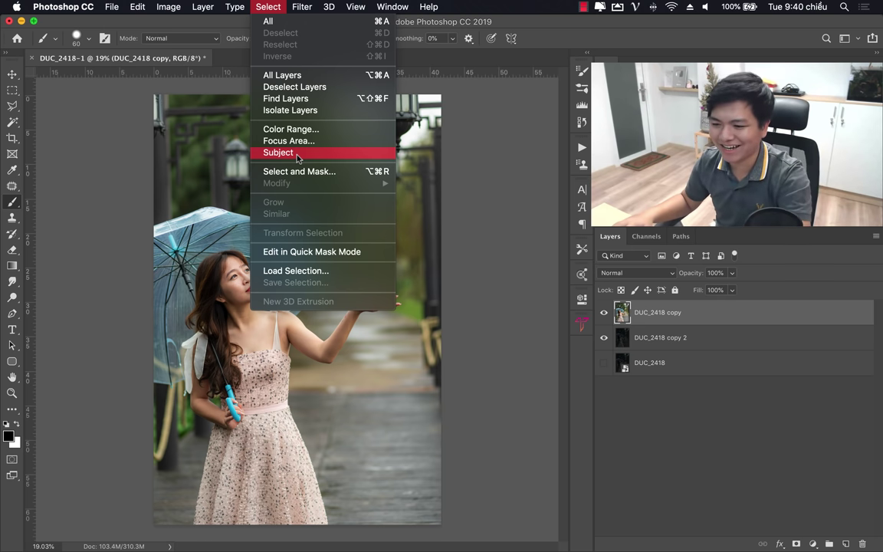
left_click(297, 154)
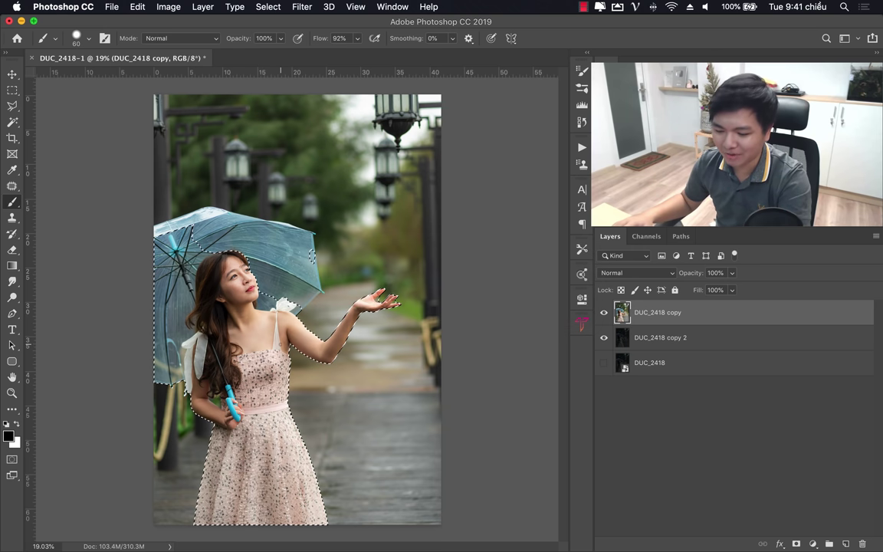
key("z")
left_click_drag(281, 332, 269, 332)
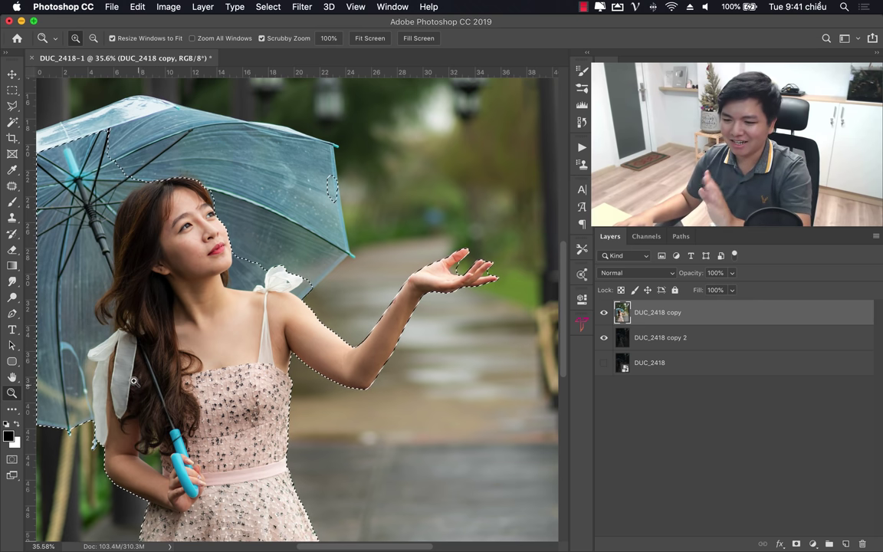
scroll(165, 309, "up", 3)
scroll(166, 309, "up", 2)
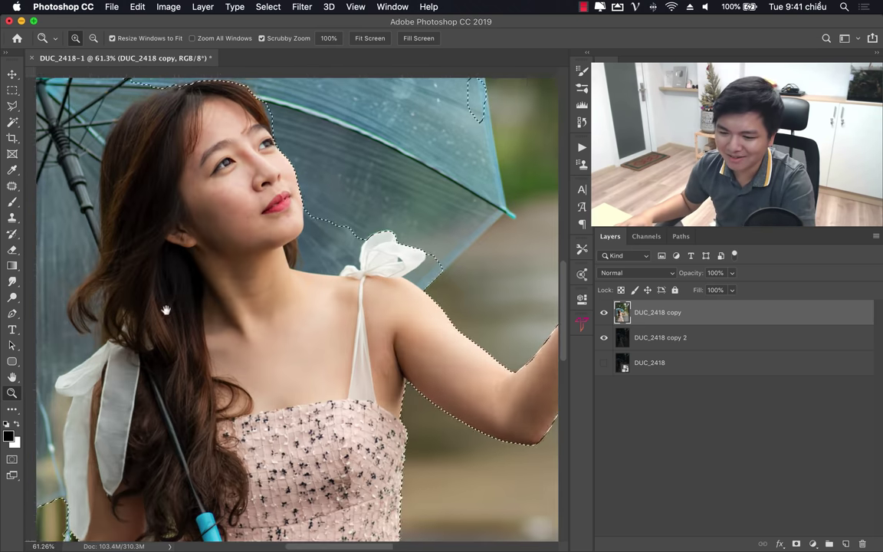
scroll(165, 310, "down", 2)
scroll(347, 351, "down", 1)
scroll(375, 338, "down", 1)
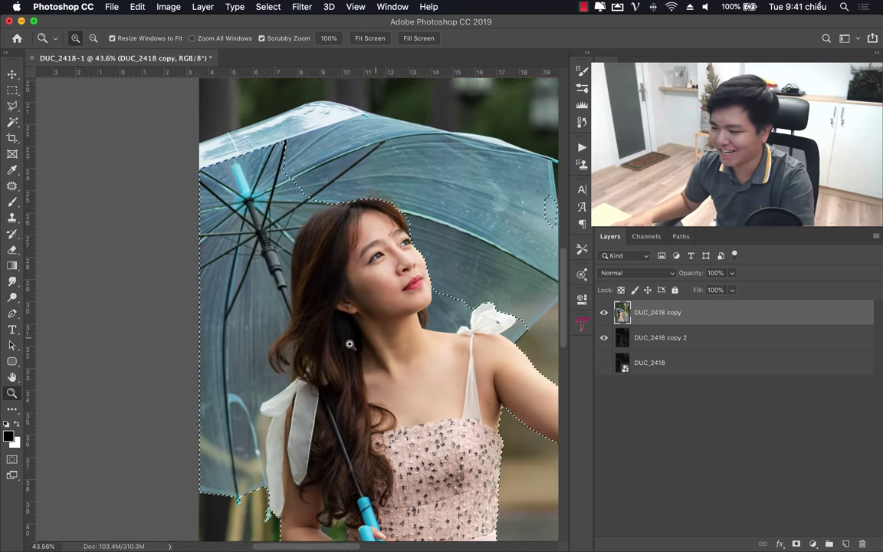
Step: Recentre the view on the woman and pick the Quick Selection tool
key("ctrl+d")
scroll(352, 360, "down", 1)
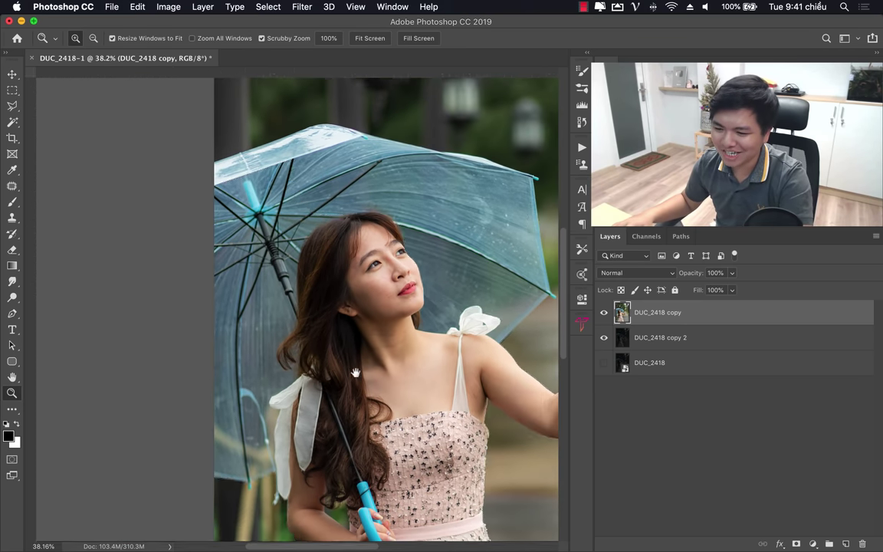
left_click_drag(355, 373, 274, 343)
key("ctrl+z")
key("ctrl+r")
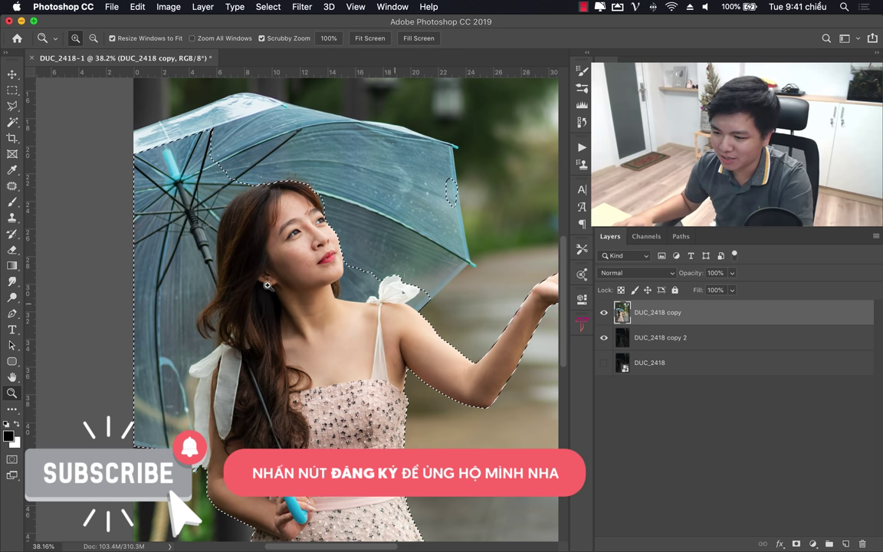
mouse_move(11, 106)
left_mouse_down()
mouse_move(44, 109)
mouse_move(67, 126)
left_mouse_up()
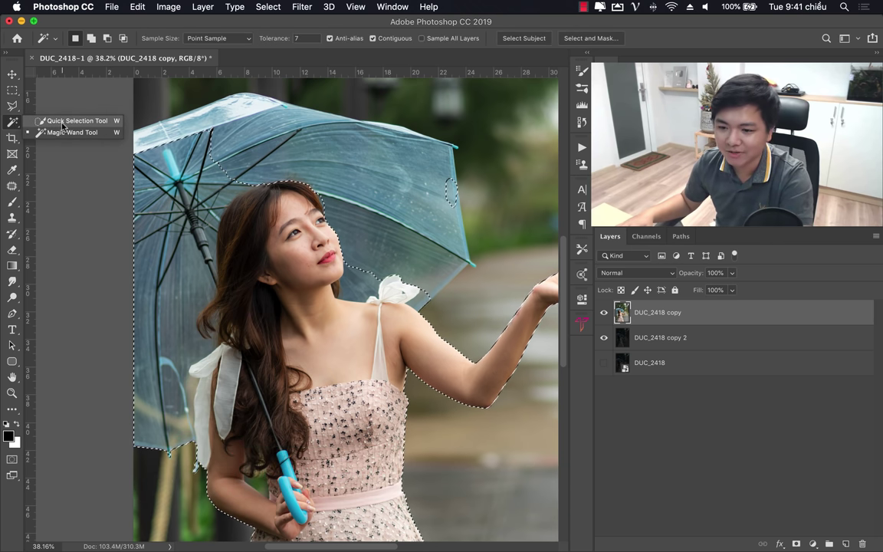
Step: Subtract the umbrella beside her neck and hair from the selection, trimming hair edges
left_click(73, 121)
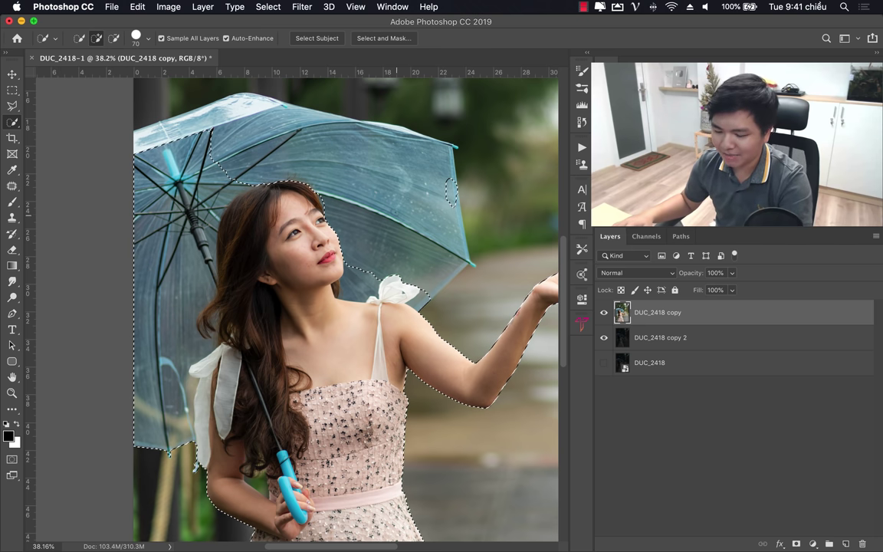
key("alt")
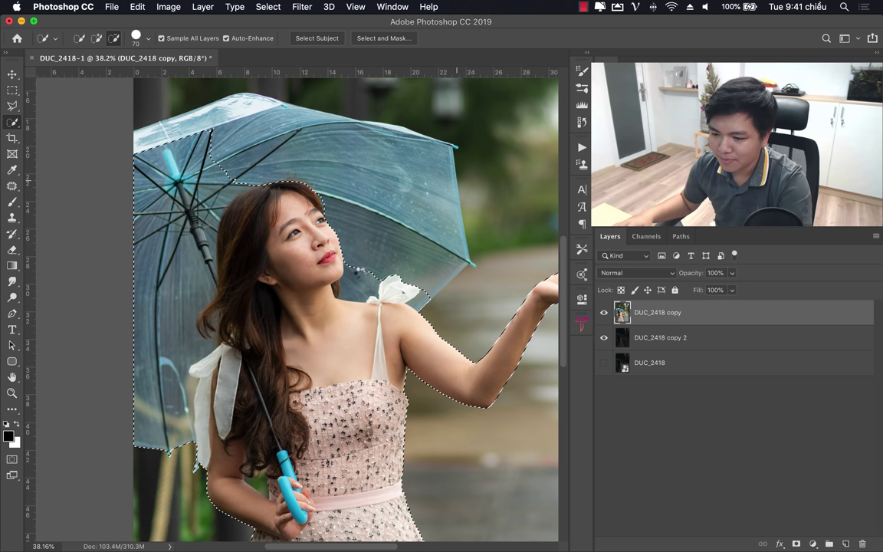
left_click_drag(379, 254, 406, 272)
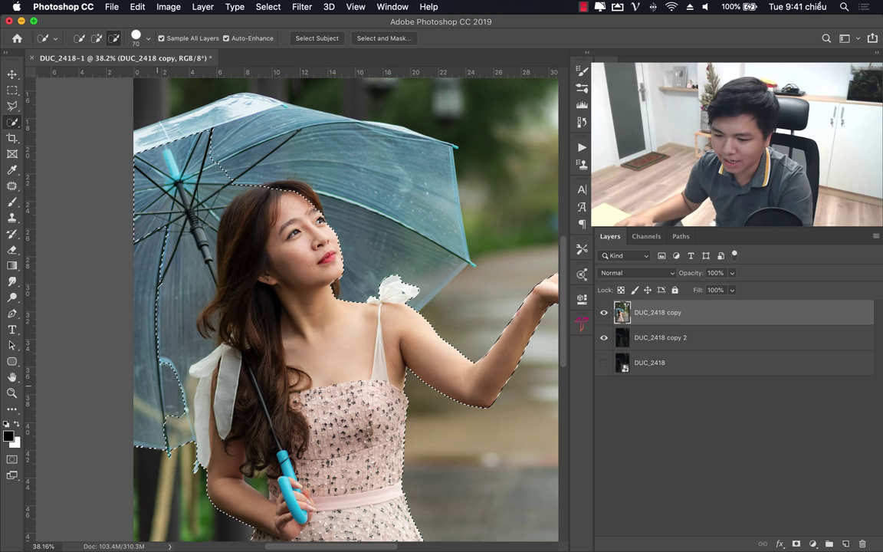
left_click_drag(188, 246, 170, 188)
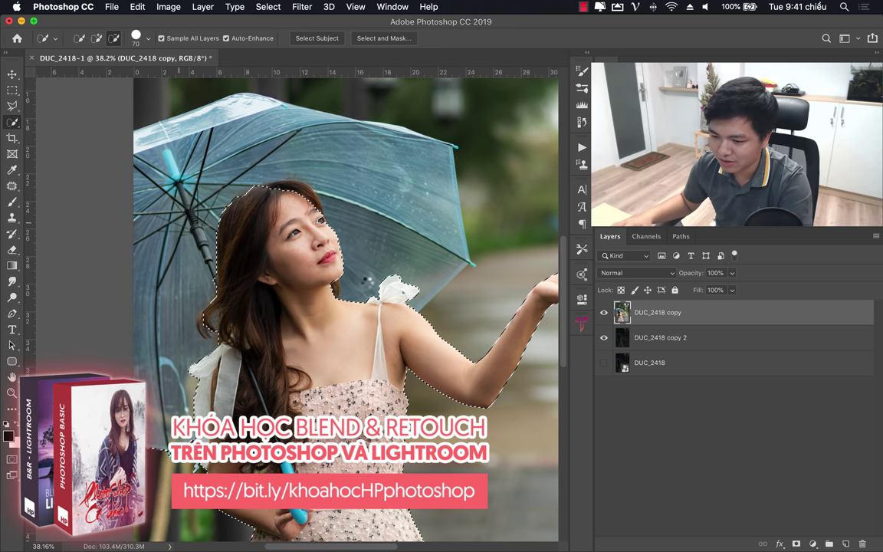
left_click(297, 224, "alt")
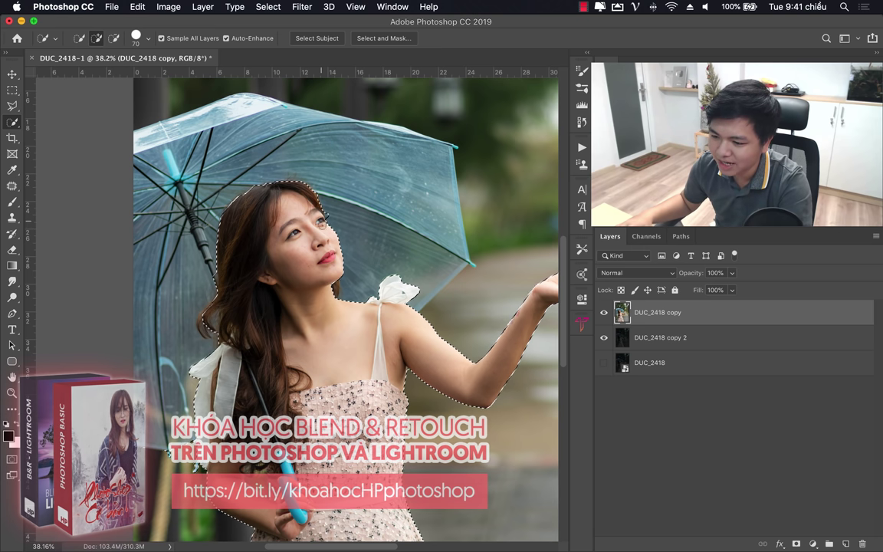
key("alt")
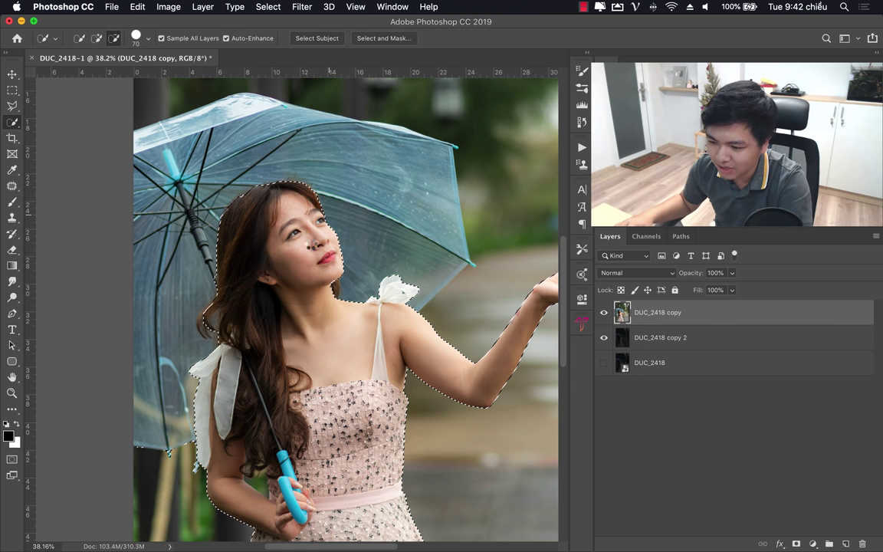
left_click(314, 243, "alt")
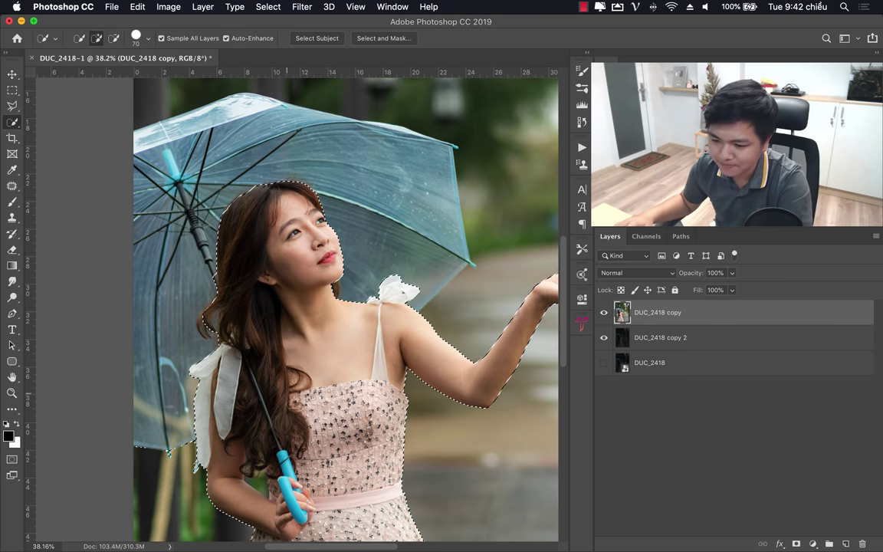
key("alt")
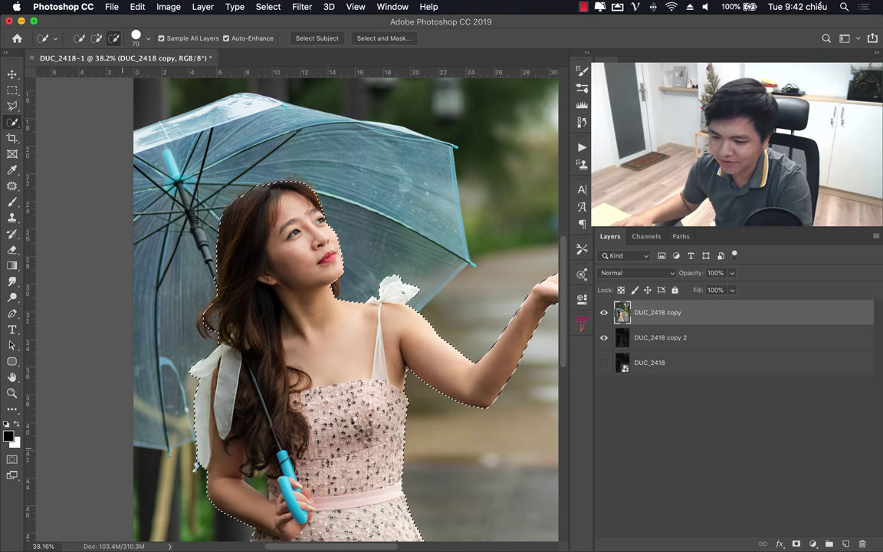
left_click(334, 212, "alt")
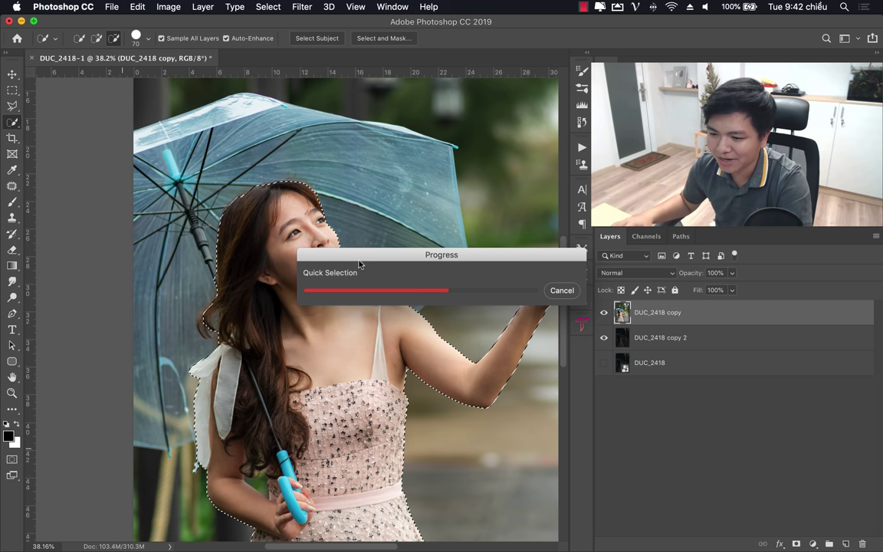
Step: Zoom in on the raised hand and subtract the gap between thumb and fingers
scroll(347, 360, "down", 3)
scroll(339, 311, "right", 2)
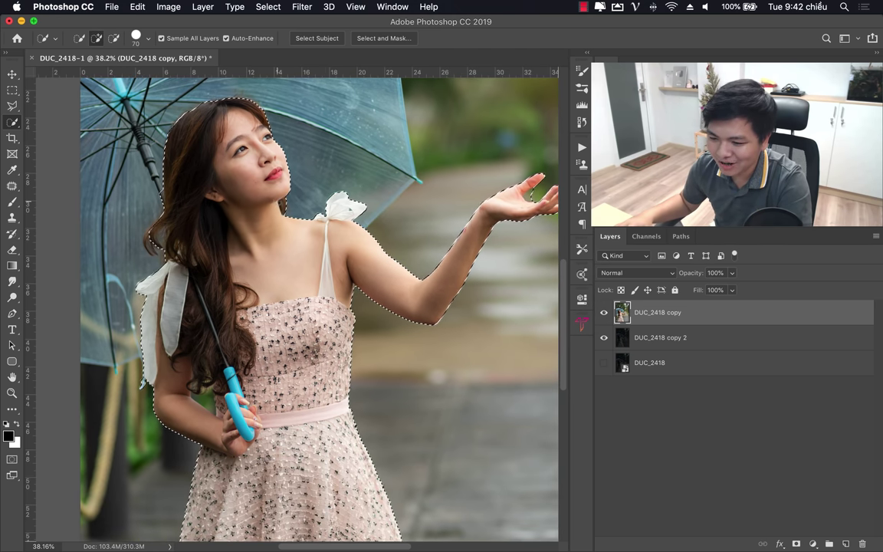
scroll(438, 263, "right", 3)
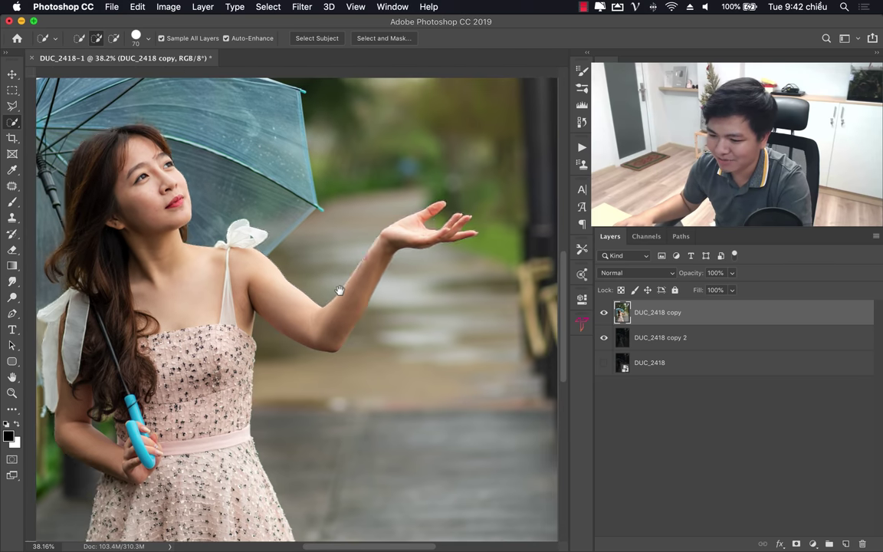
key("z")
left_click(504, 222)
left_click_drag(504, 222, 230, 184)
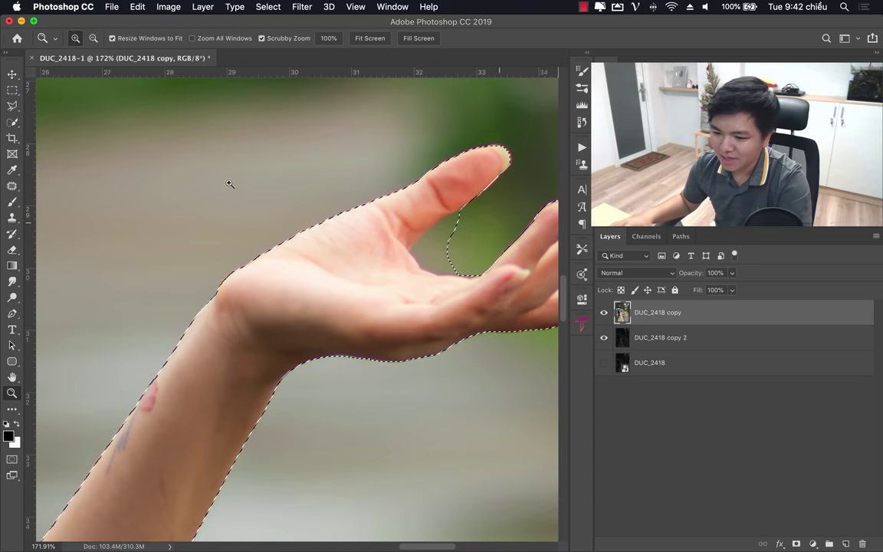
key("w")
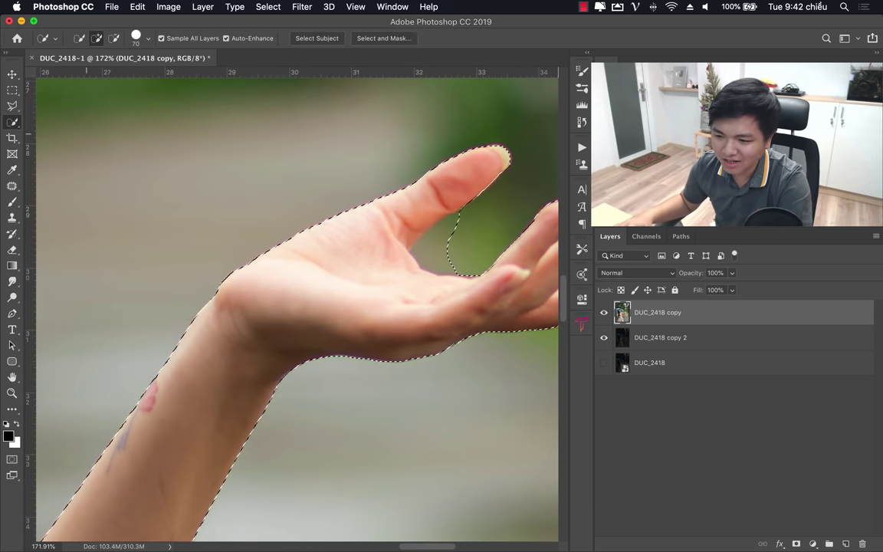
left_click_drag(428, 239, 454, 240)
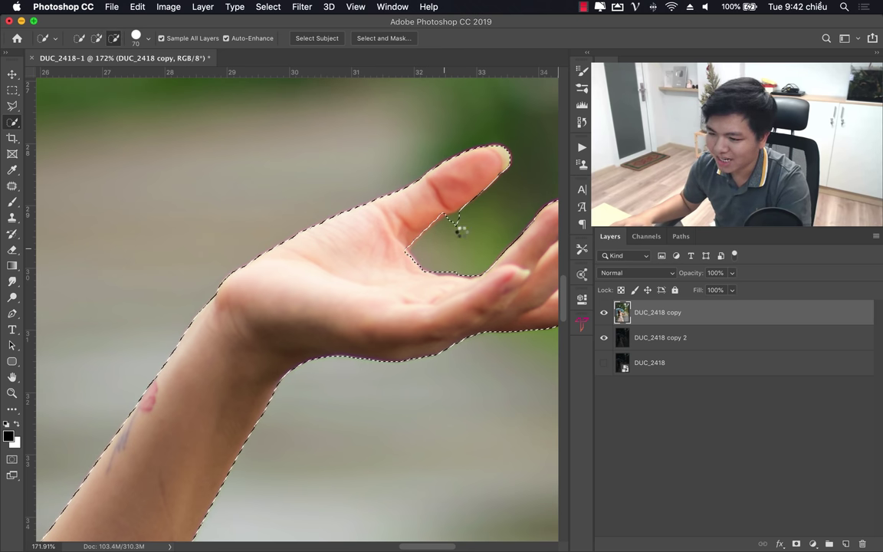
left_click_drag(457, 230, 460, 234)
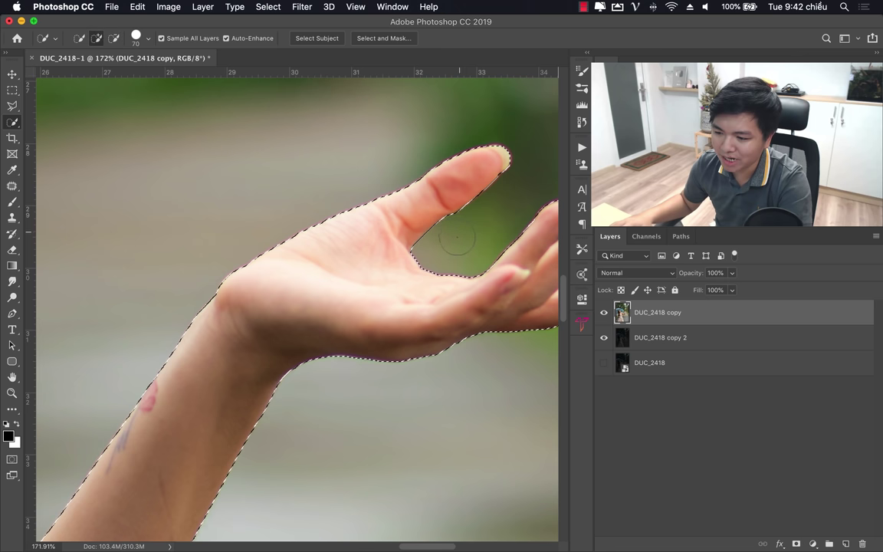
Step: With a smaller brush, subtract the background between the outstretched fingers
left_click_drag(392, 256, 202, 256)
key("super+r")
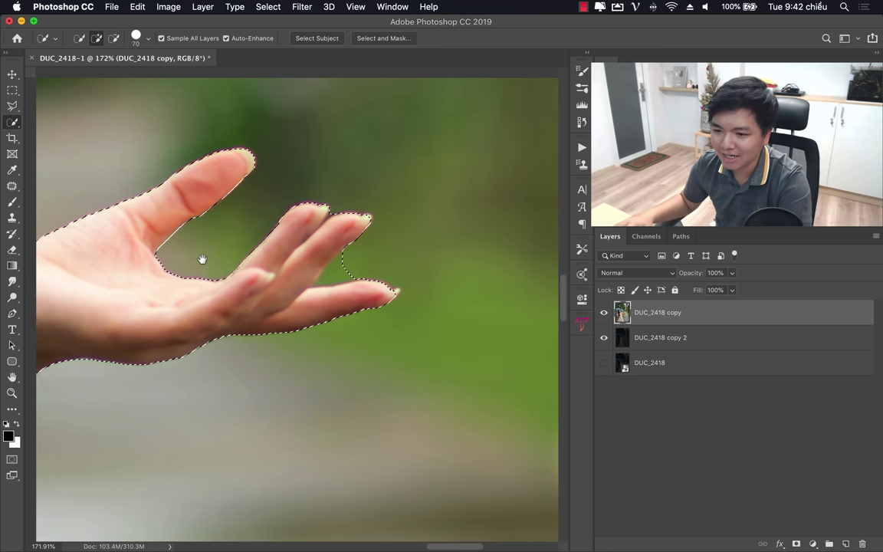
key("bracketleft")
key("bracketleft")
key("bracketleft")
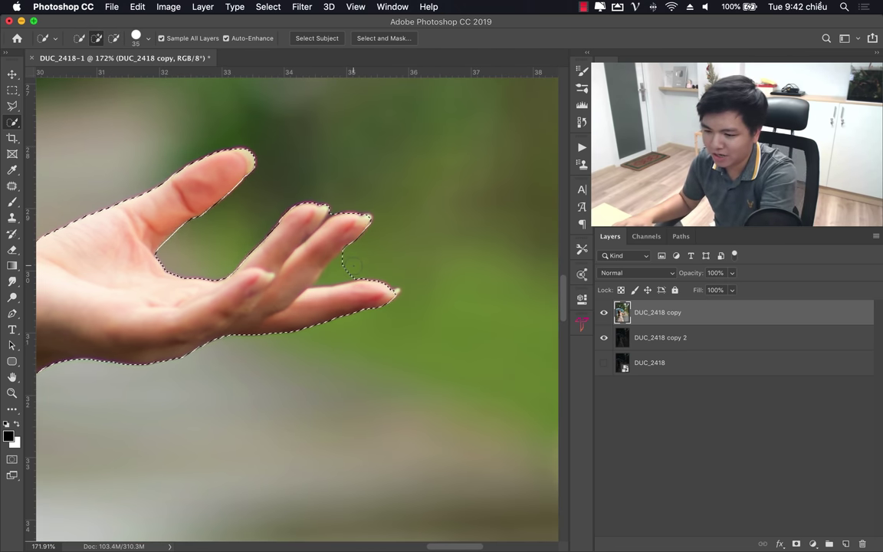
left_click_drag(308, 249, 383, 244)
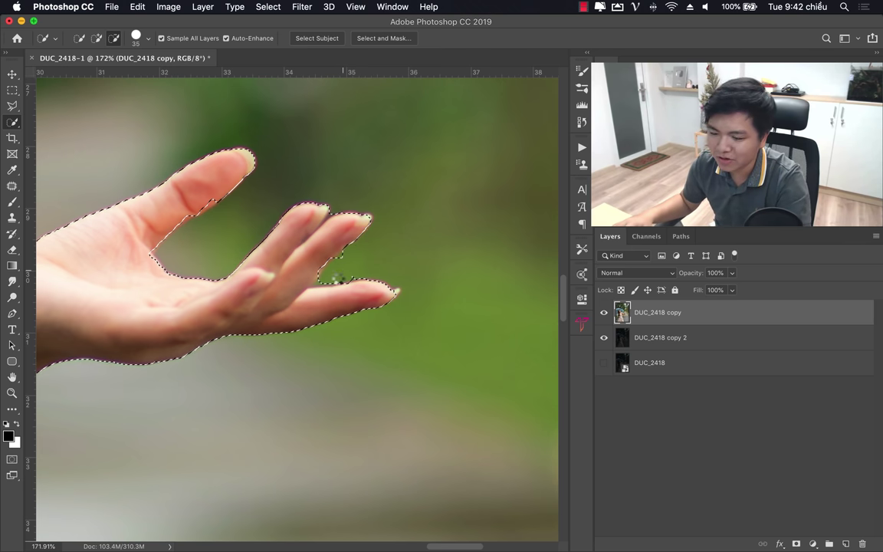
left_click(329, 275)
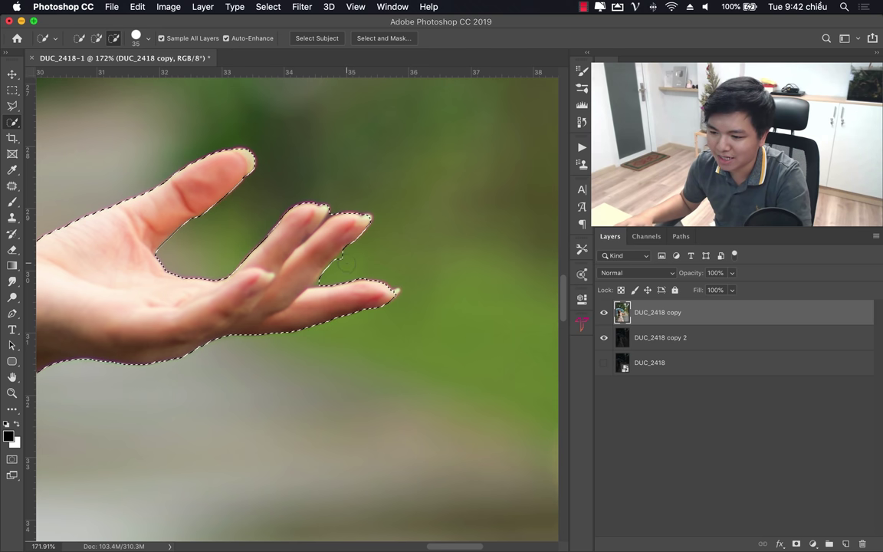
key("alt")
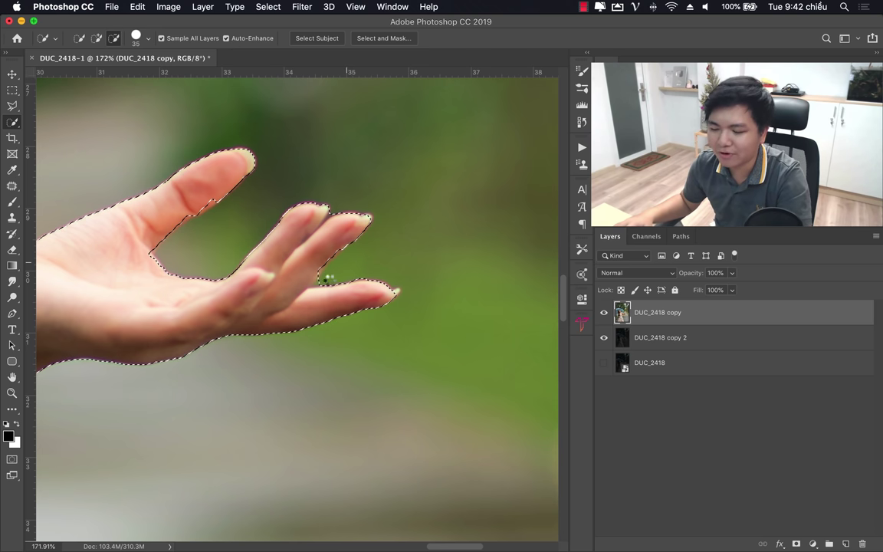
left_click(323, 276, "alt")
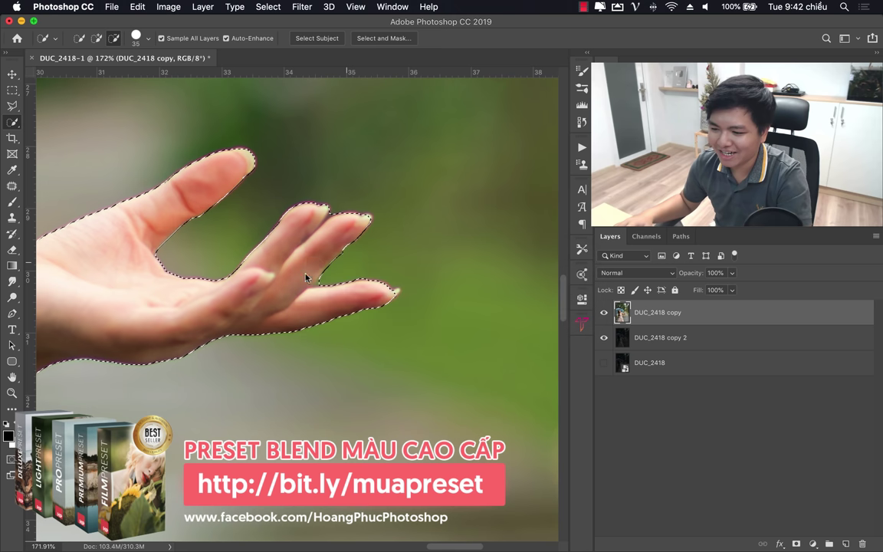
Step: Subtract the green patch between her arm and hair, then zoom out to check
key("z")
mouse_move(306, 272)
left_mouse_down()
mouse_move(233, 276)
mouse_move(434, 190)
left_mouse_up()
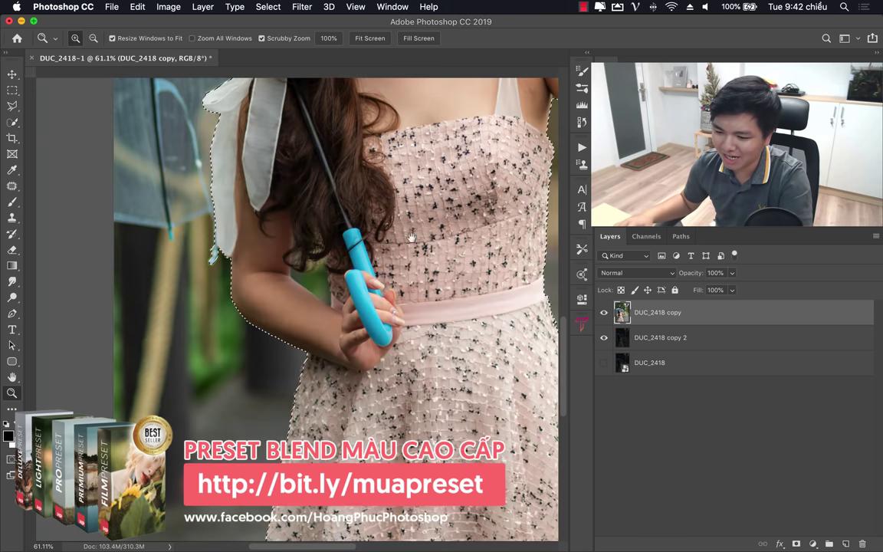
left_click_drag(316, 292, 352, 304)
key("w")
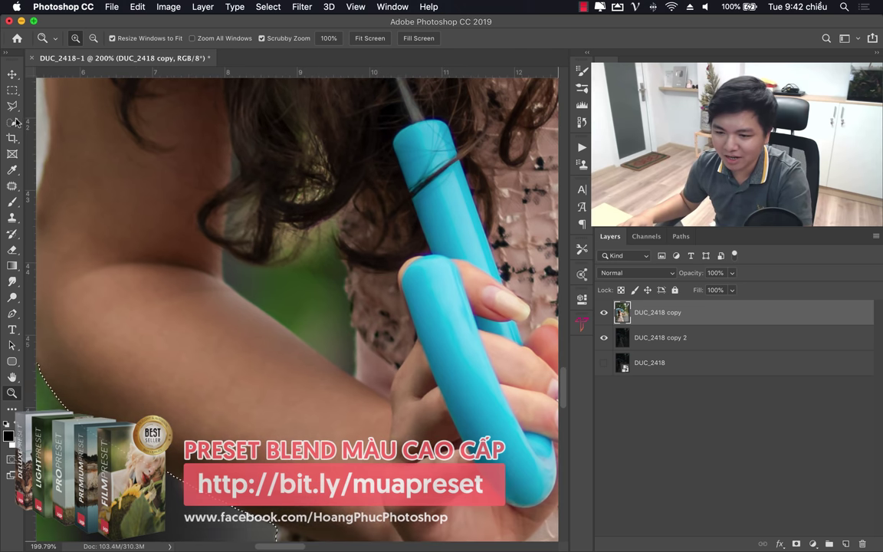
left_click(314, 306, "alt")
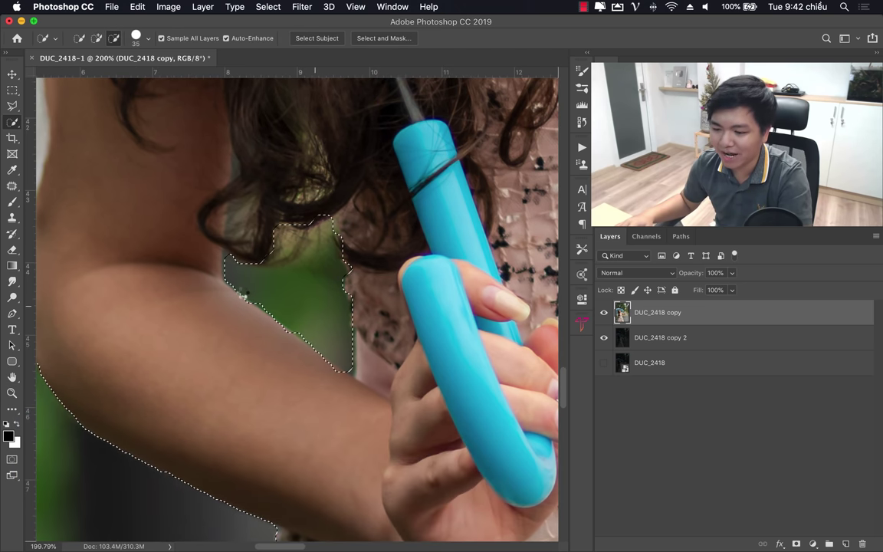
left_click(272, 273)
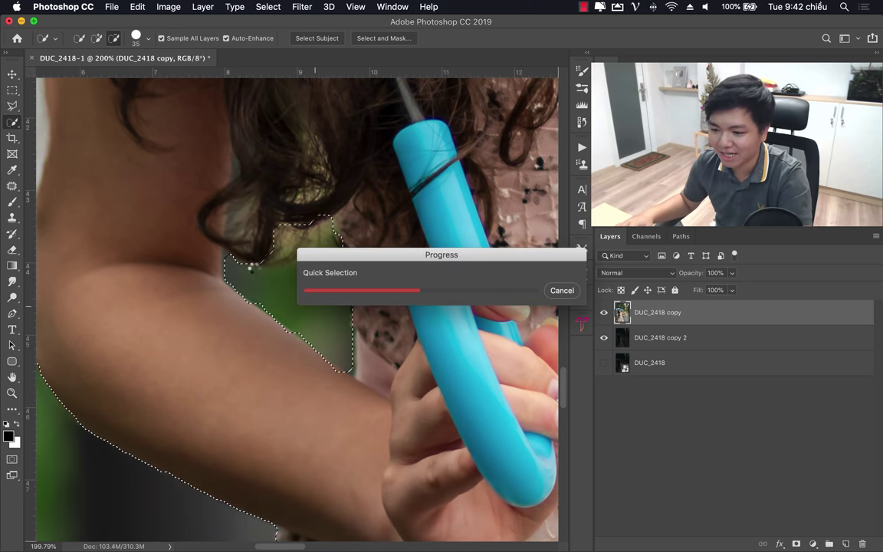
key("z")
left_click_drag(292, 242, 230, 242)
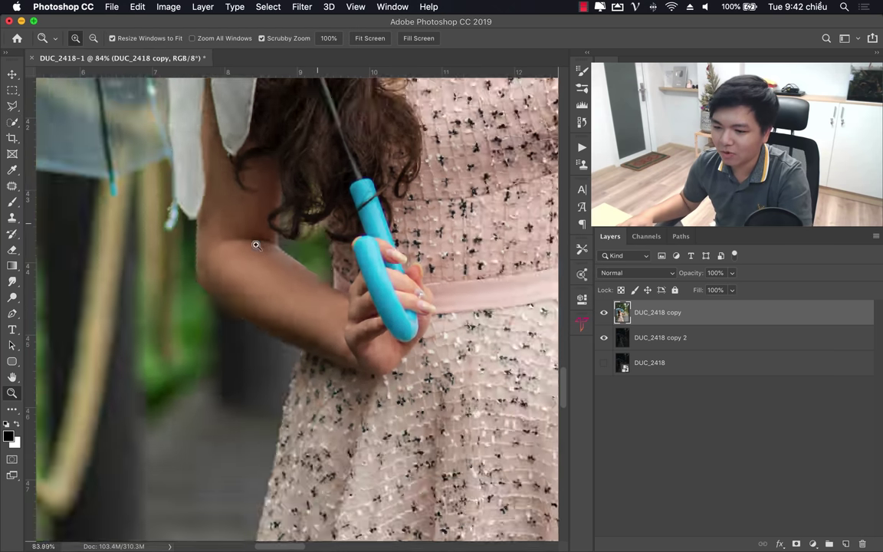
scroll(361, 157, "up", 5)
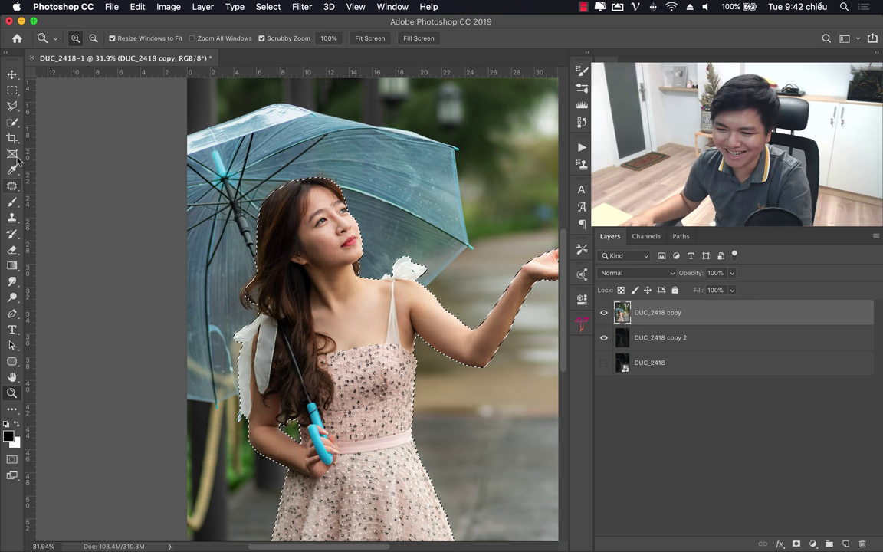
left_click(11, 124)
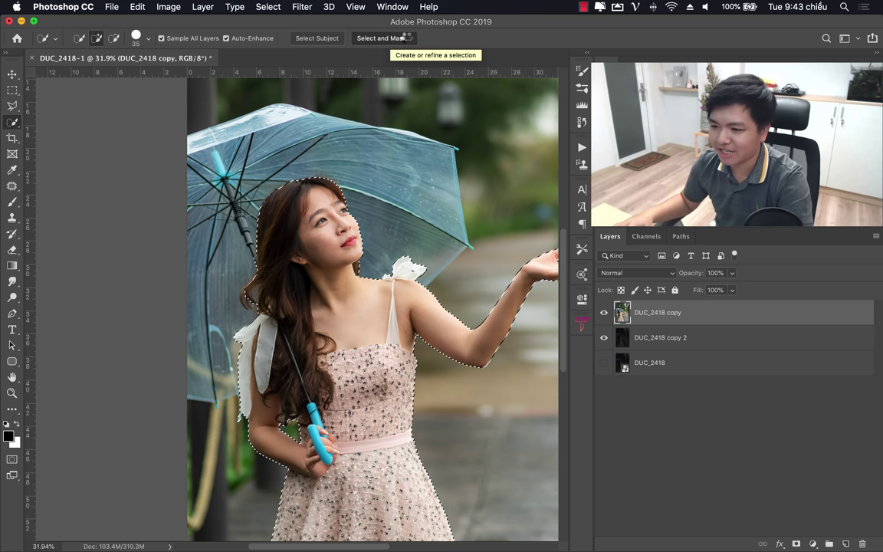
Step: In Select and Mask, apply Smooth 12, Feather 1.1 px, Contrast 6%, Shift Edge -3%, output to Selection
left_click(406, 38)
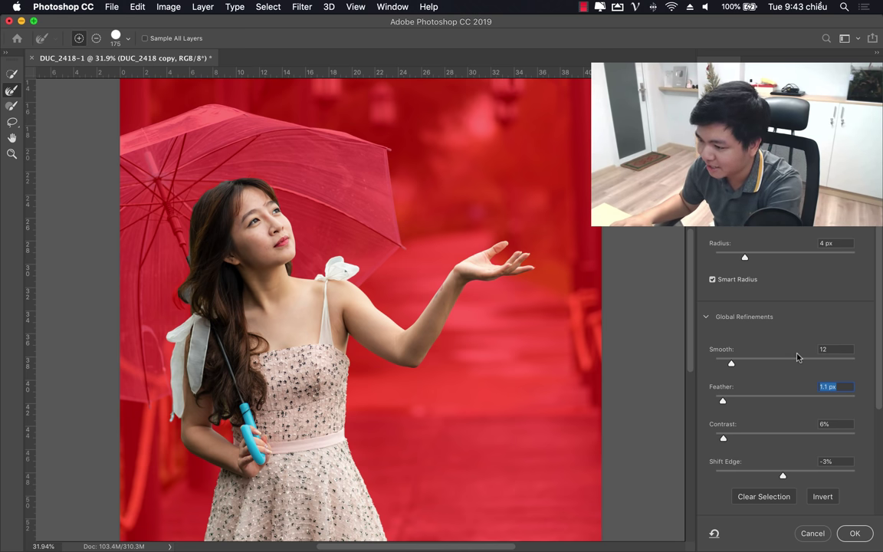
scroll(802, 481, "down", 4)
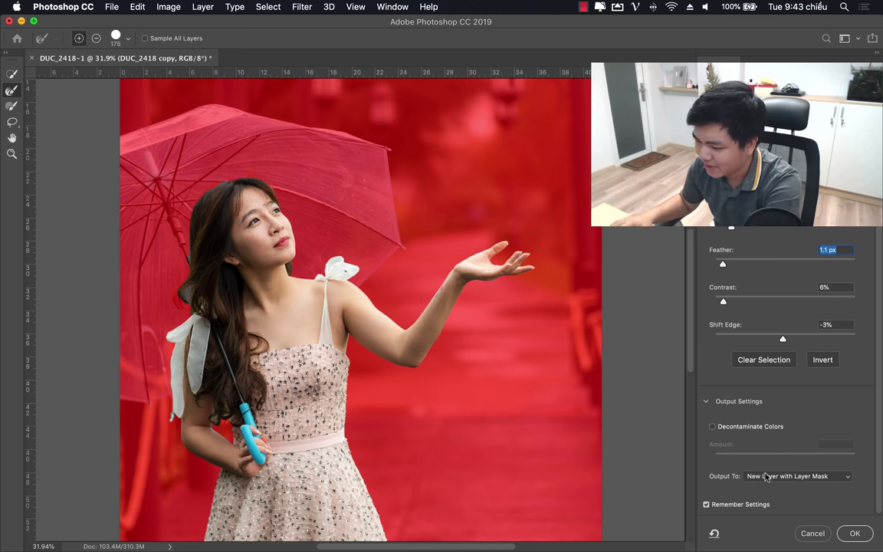
left_click(789, 477)
left_click(789, 475)
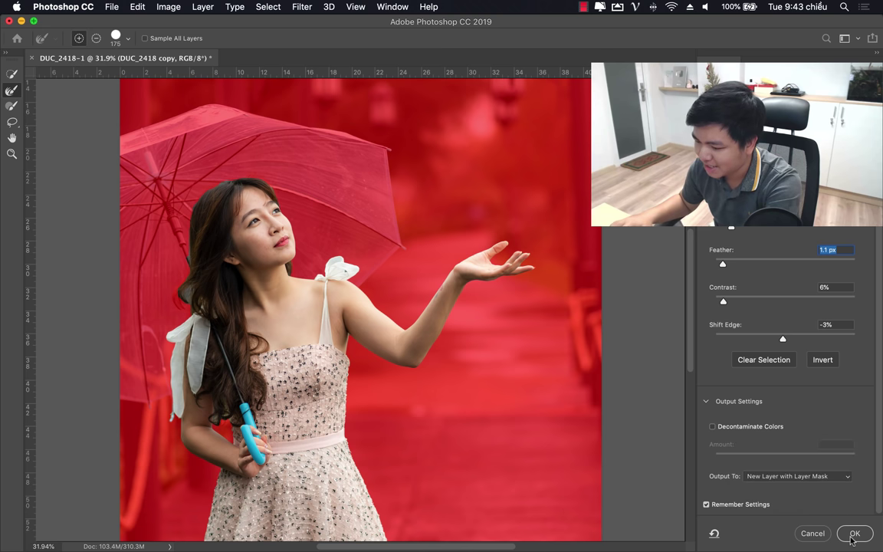
left_click(789, 475)
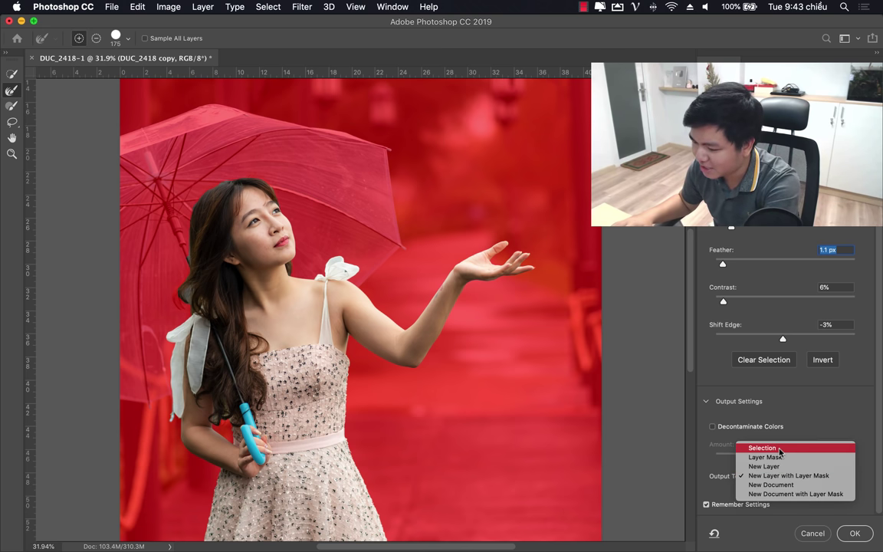
left_click(802, 439)
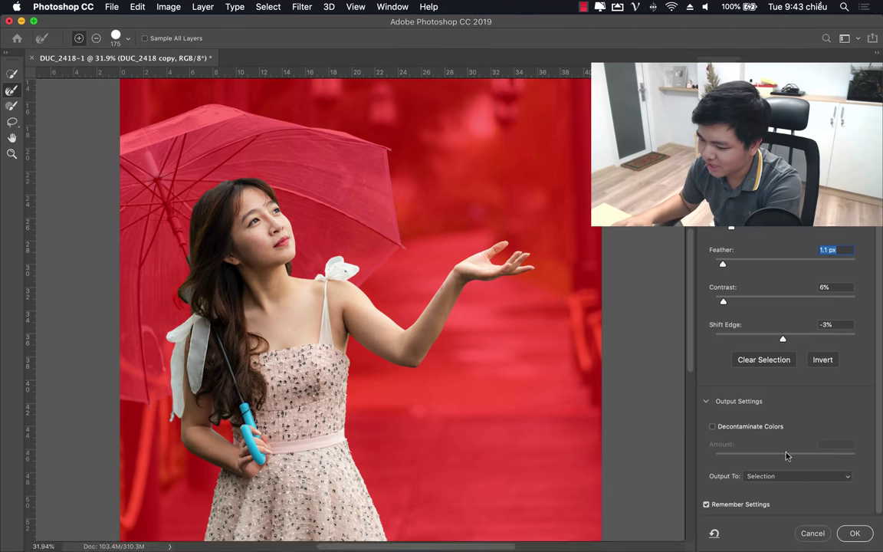
left_click(853, 533)
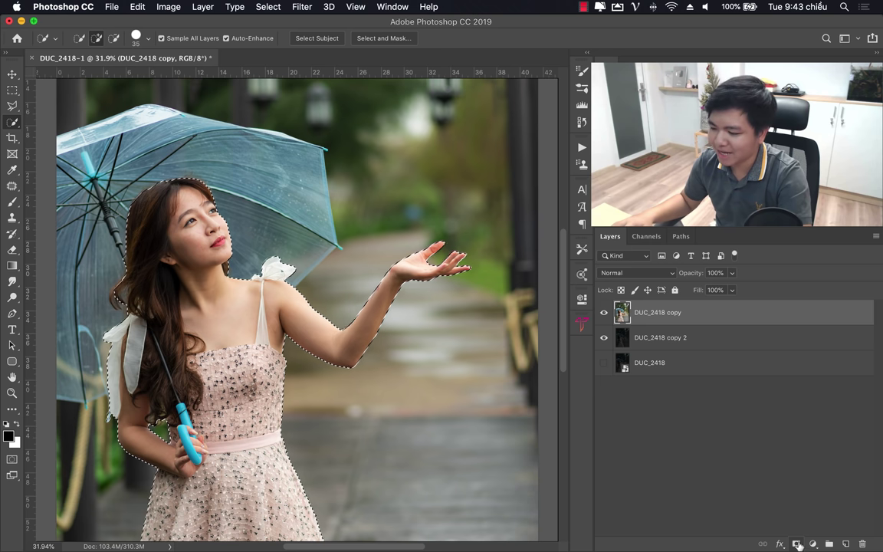
Step: Add a layer mask from the woman's selection to DUC_2418 copy, then select DUC_2418 copy 2
key("z")
left_click_drag(252, 376, 199, 378)
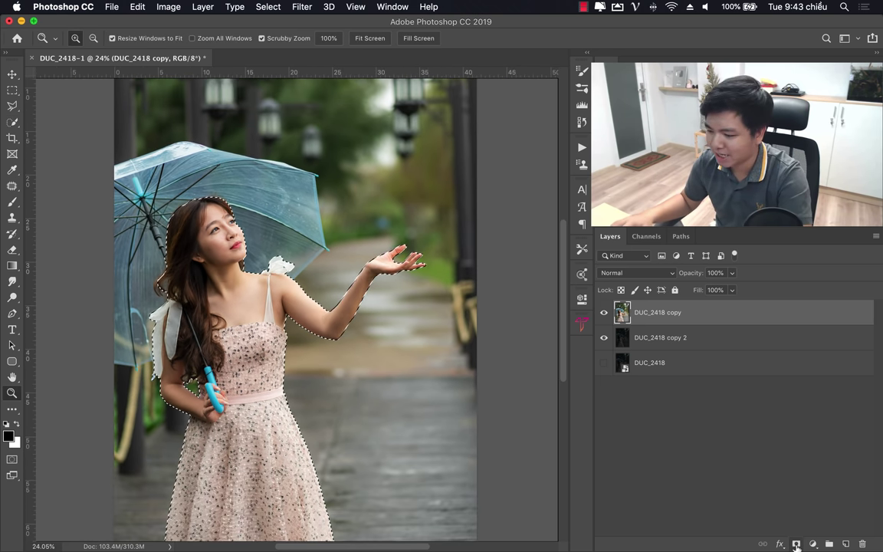
key("ctrl+shift+m")
scroll(206, 263, "down", 2)
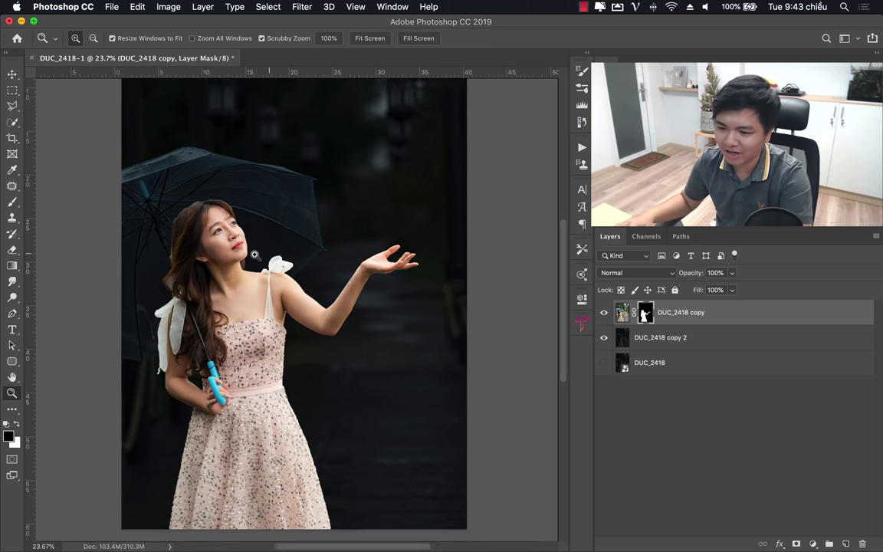
scroll(222, 272, "down", 2)
scroll(273, 286, "up", 2)
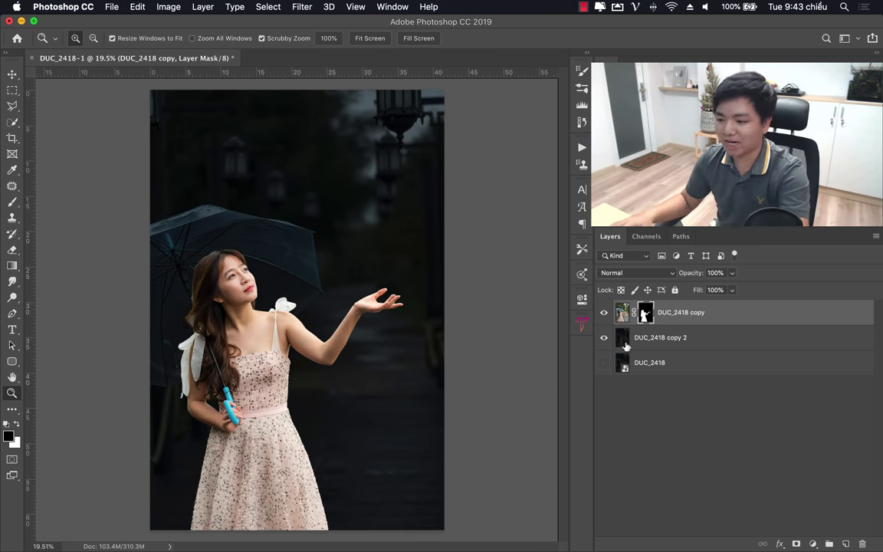
left_click(705, 338)
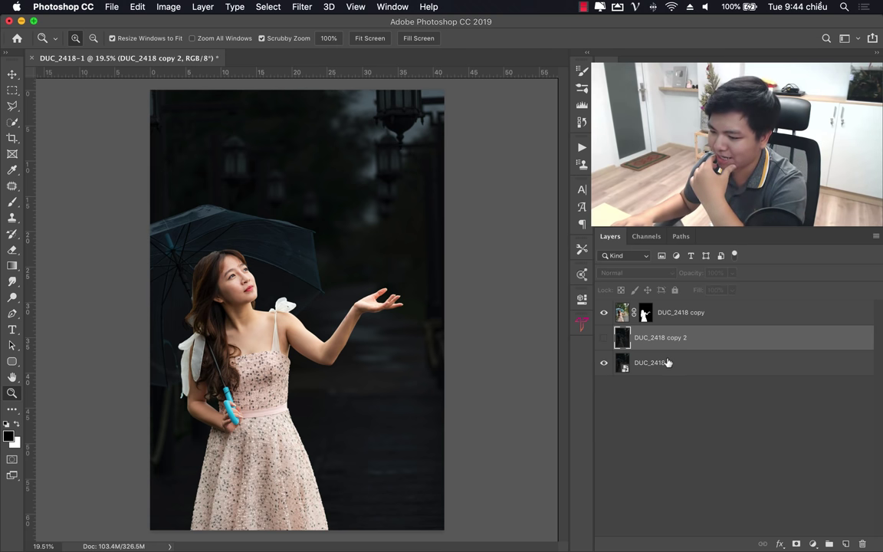
Step: Duplicate the original DUC_2418 layer and delete the hidden DUC_2418 copy 2 layer
left_click(642, 360)
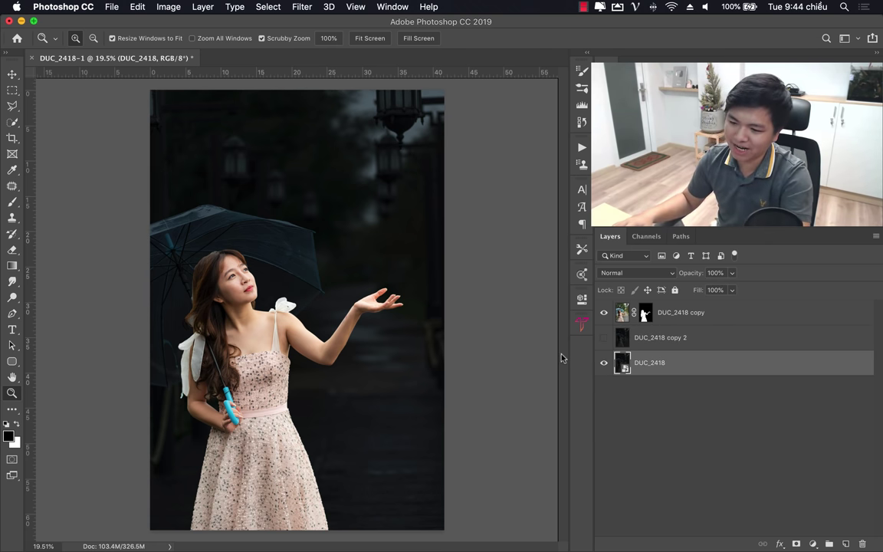
key("ctrl+j")
left_click(685, 346)
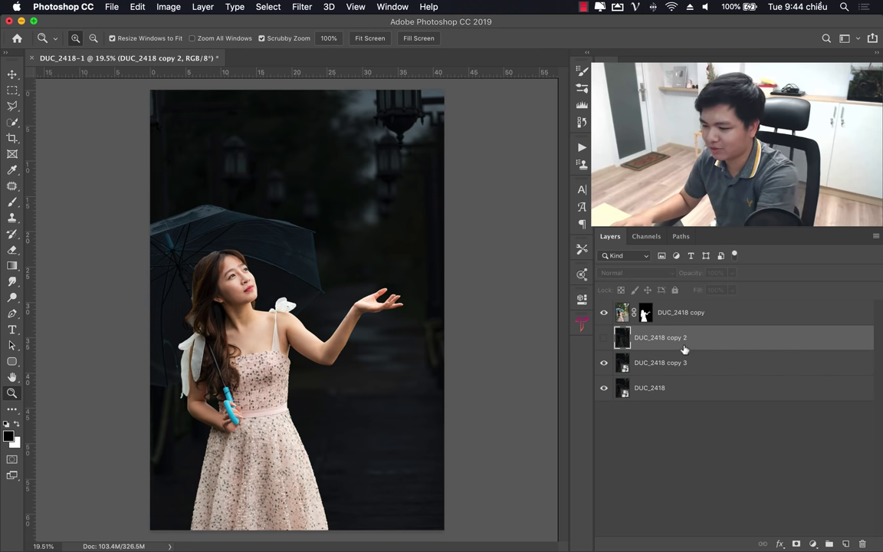
key("Delete")
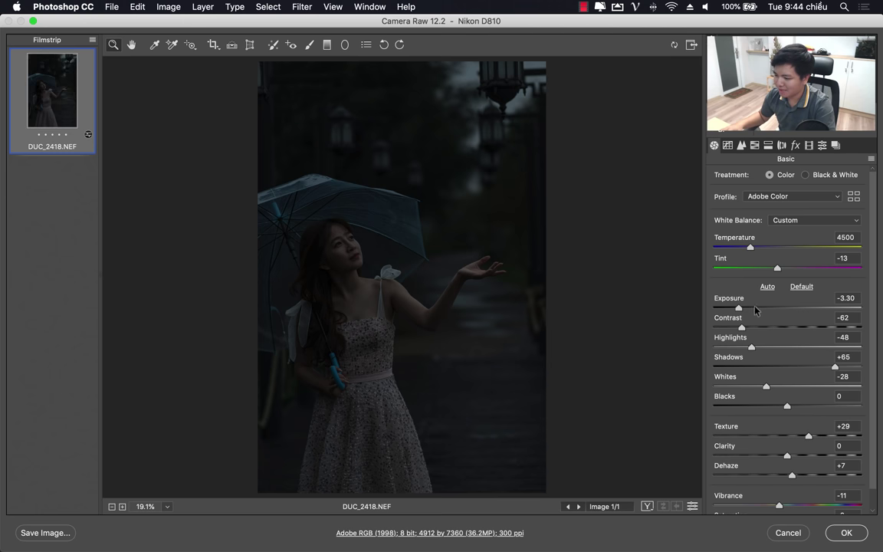
Step: Raise the copy's Camera Raw exposure to -2.35, apply it, then select DUC_2418 copy's mask
left_click(755, 308)
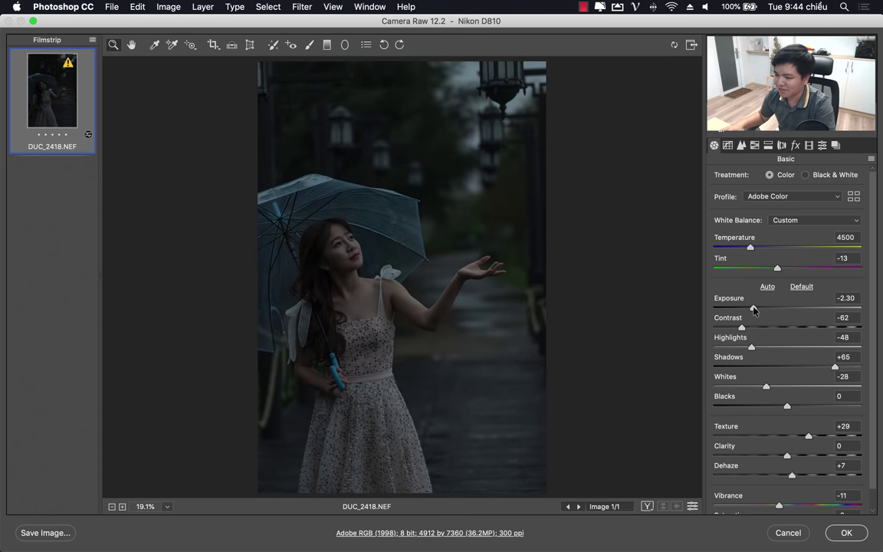
left_click(752, 308)
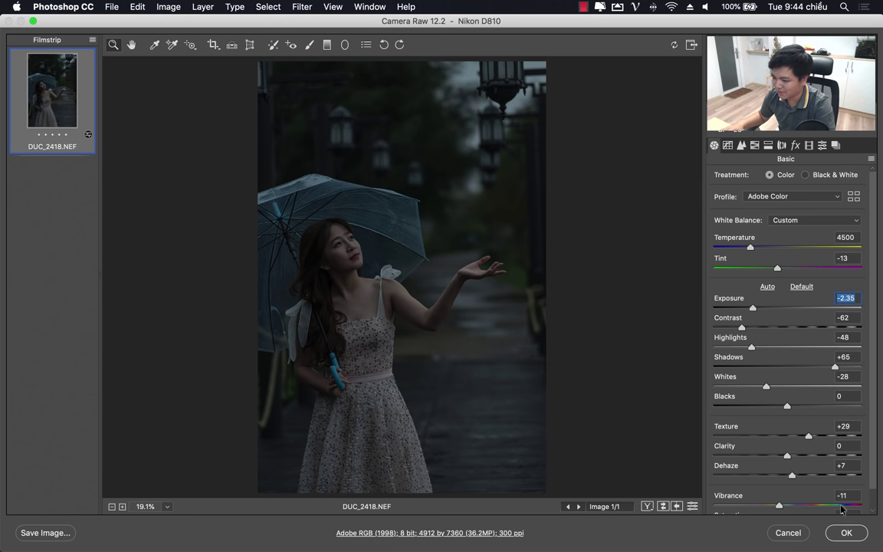
key("Return")
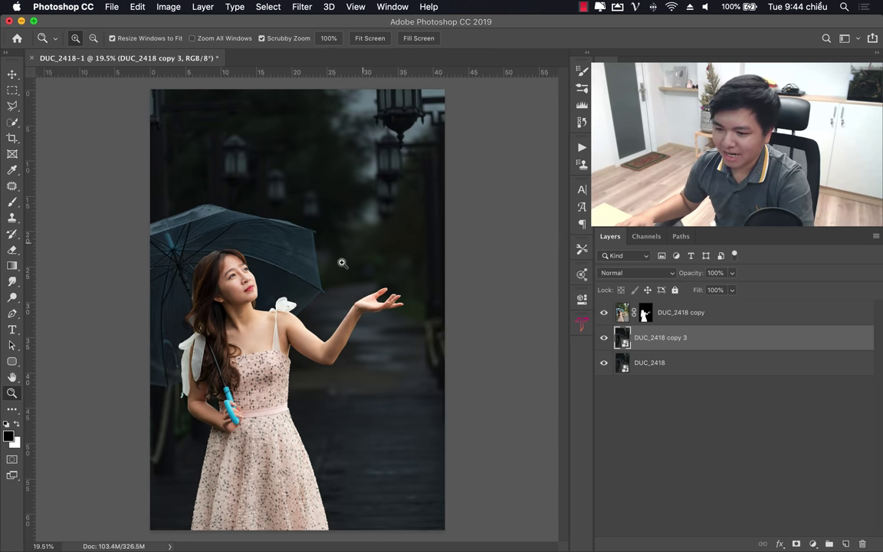
mouse_move(349, 271)
left_mouse_down()
mouse_move(302, 287)
mouse_move(325, 286)
left_mouse_up()
left_click(645, 314)
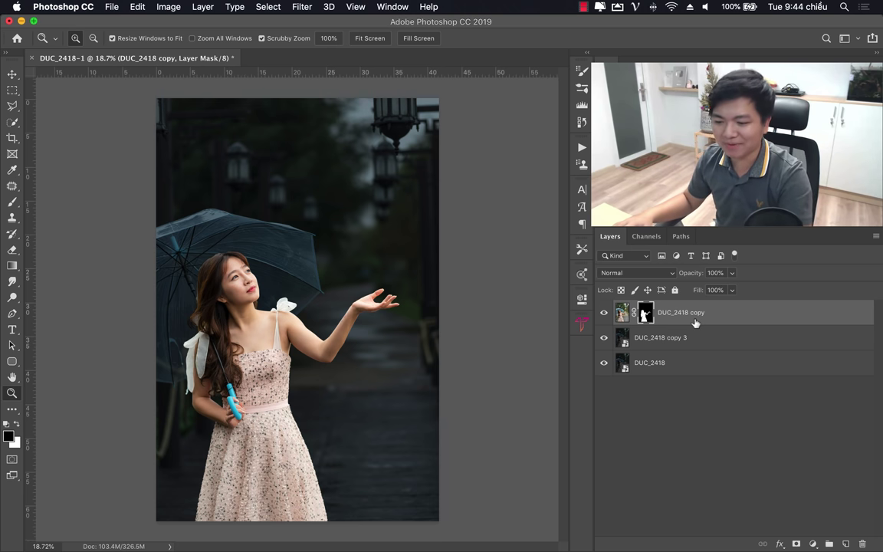
Step: Load the mask as a selection of the woman, save it as channel 'chon nguoi', and deselect
left_click_drag(696, 323, 650, 320)
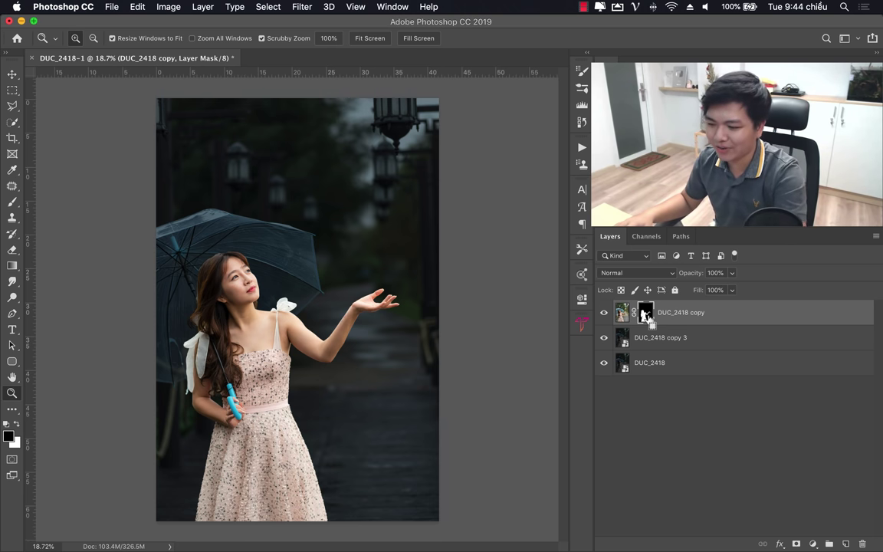
left_click(646, 312, "super")
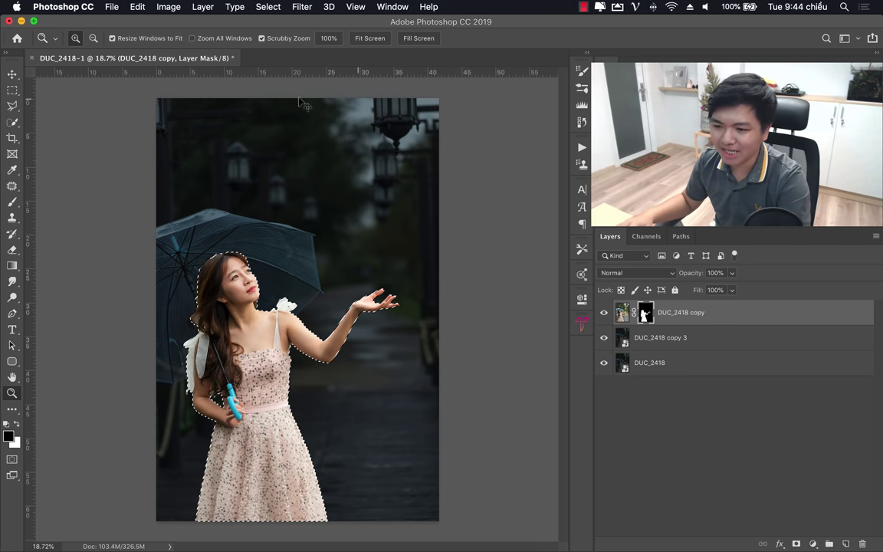
left_click(268, 7)
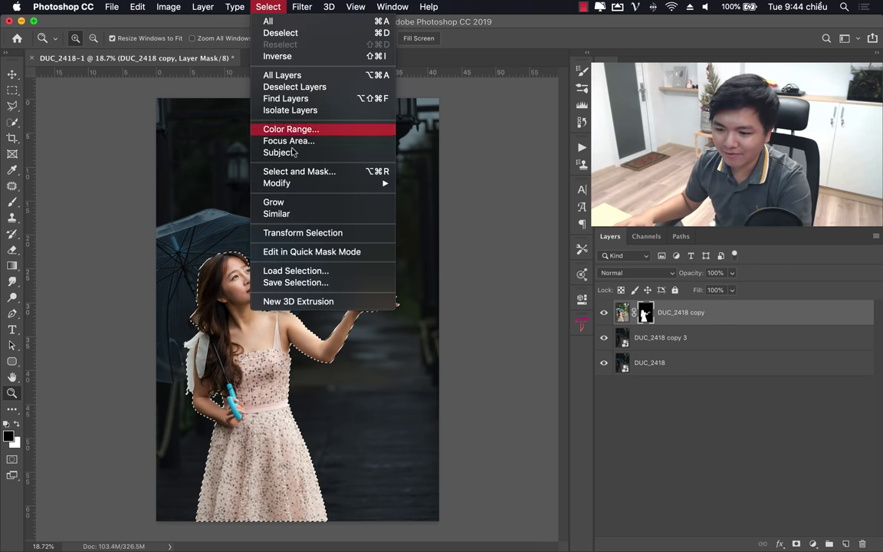
left_click(348, 288)
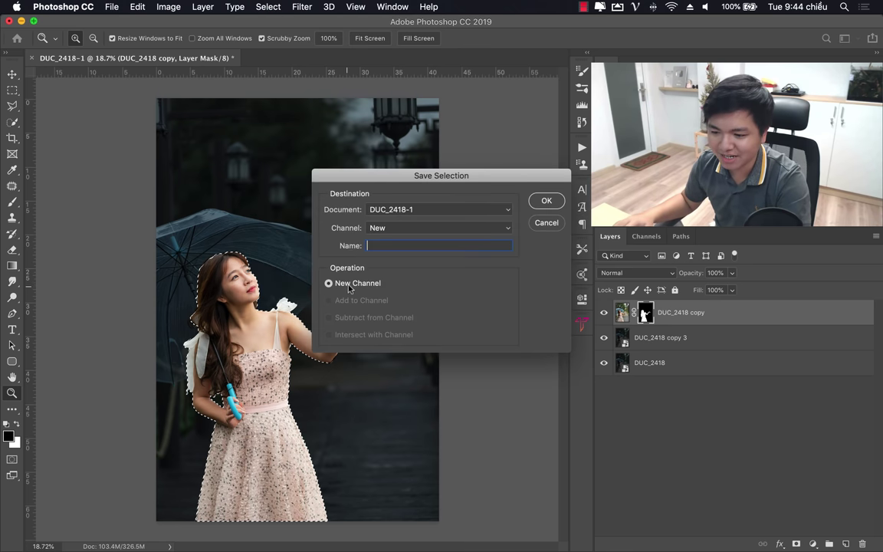
type("ch")
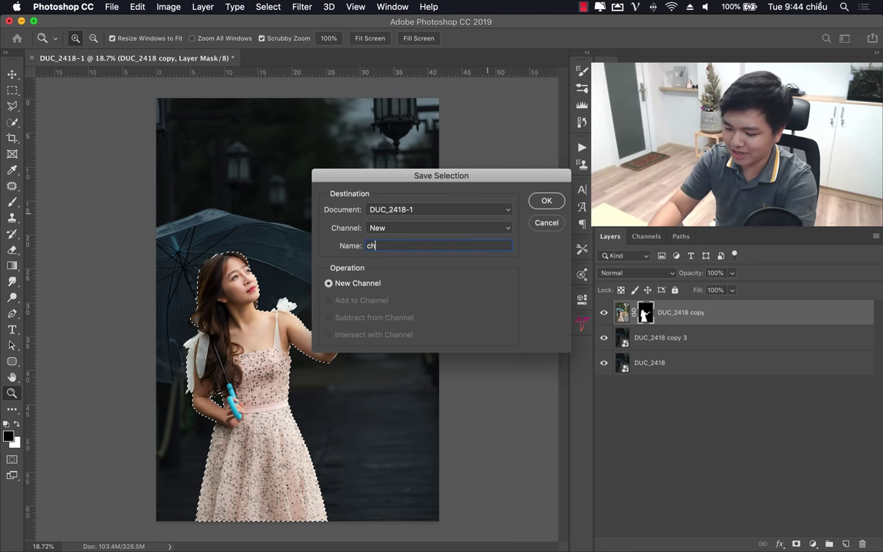
type("on nguoi")
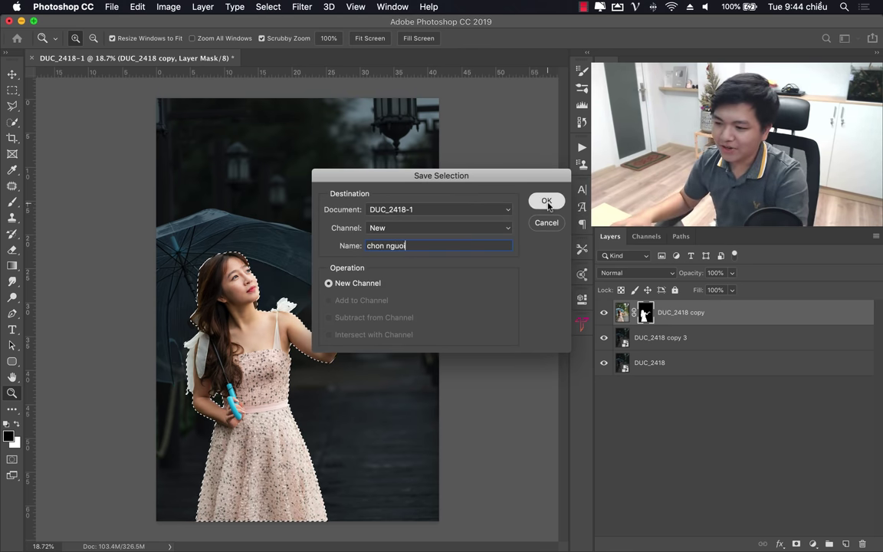
left_click(546, 200)
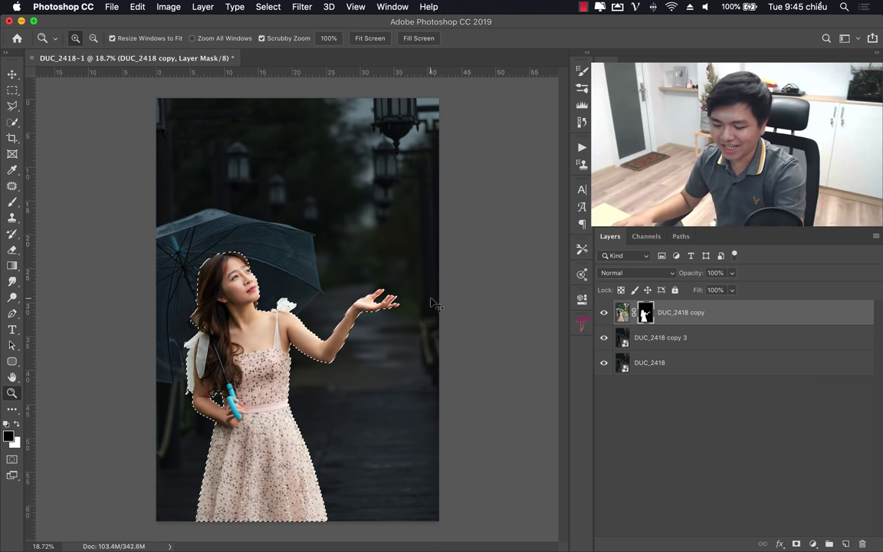
key("super+d")
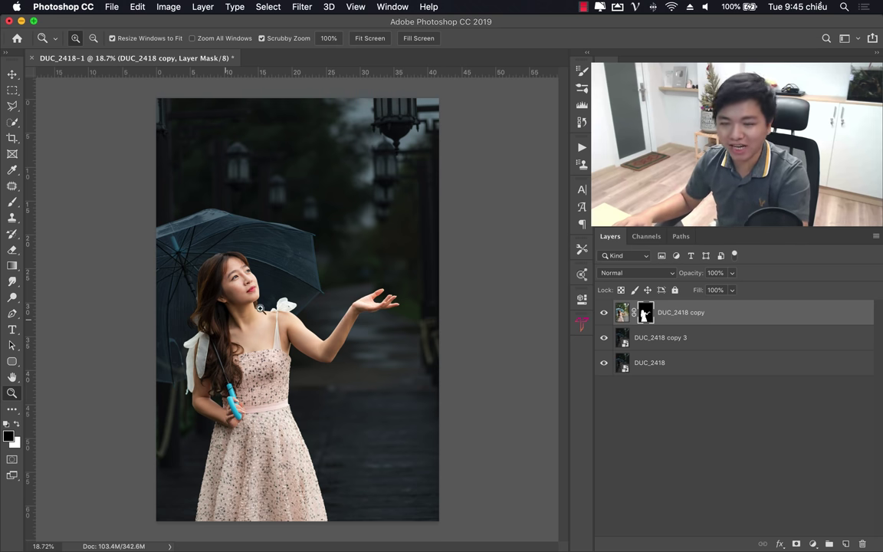
Step: Check the Load Selection channel list, close it without loading, and pick the Brush tool
left_click(267, 7)
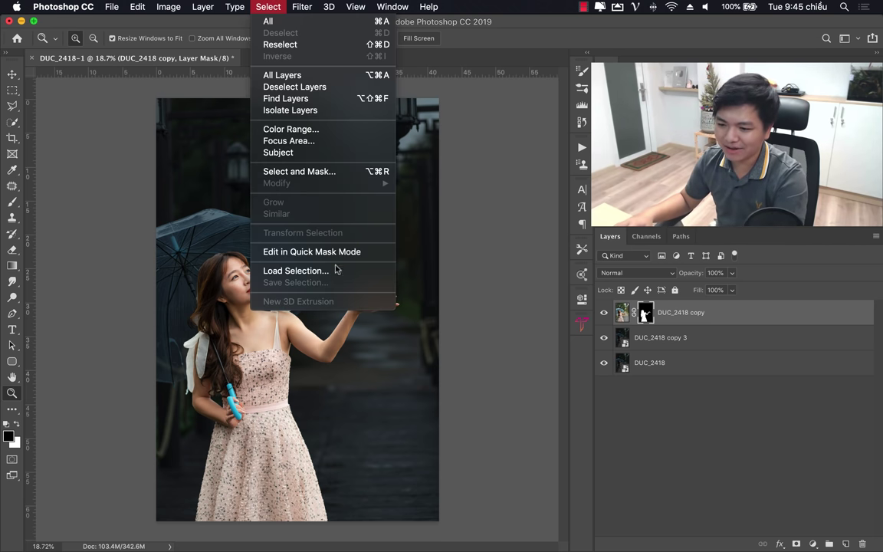
left_click(297, 271)
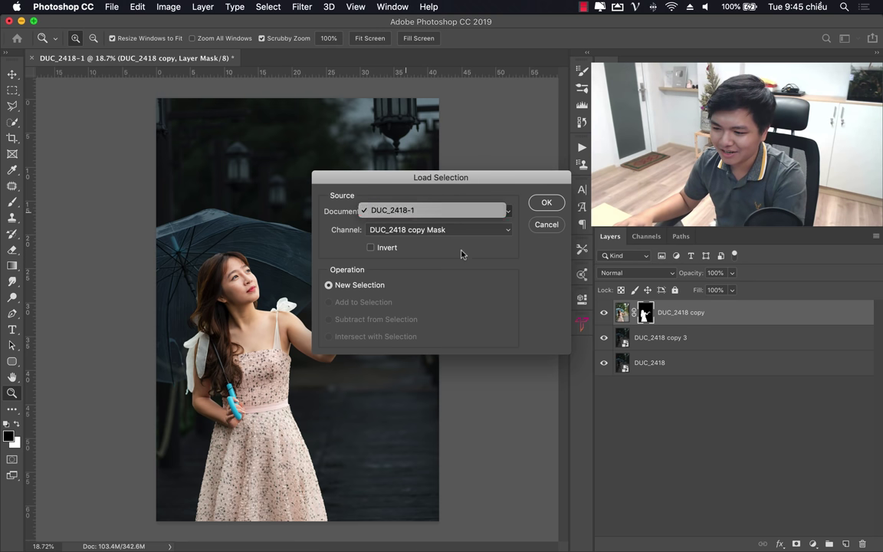
left_click(408, 230)
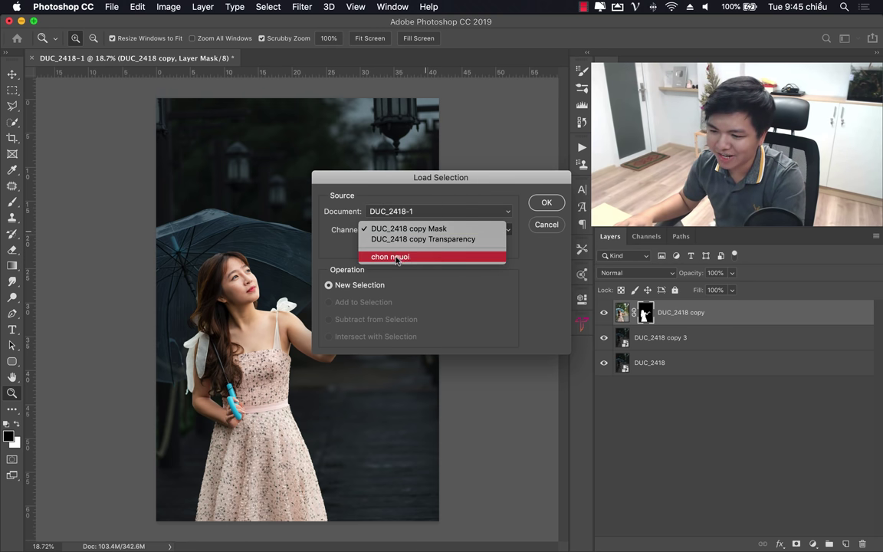
left_click(545, 205)
left_click(546, 225)
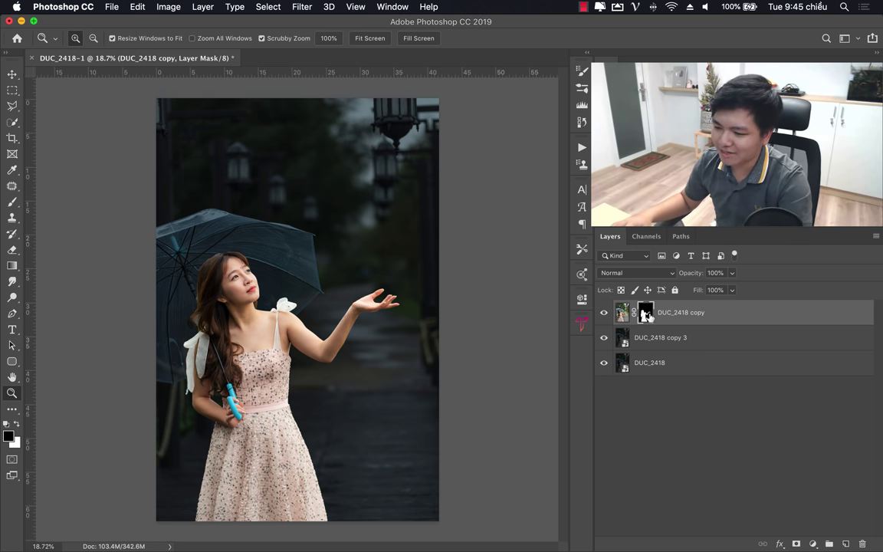
left_click(11, 202)
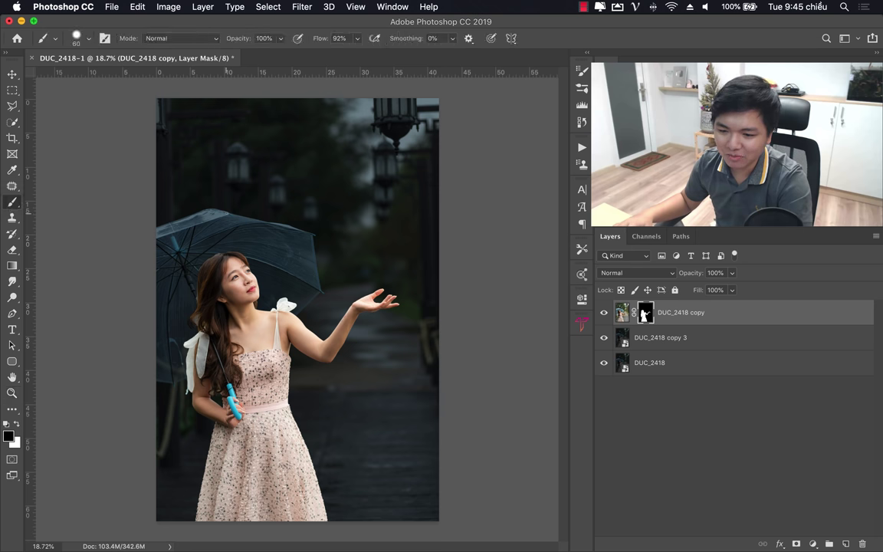
Step: Set the brush tip to 0% hardness and 1400 px size
right_click(270, 223)
key("Escape")
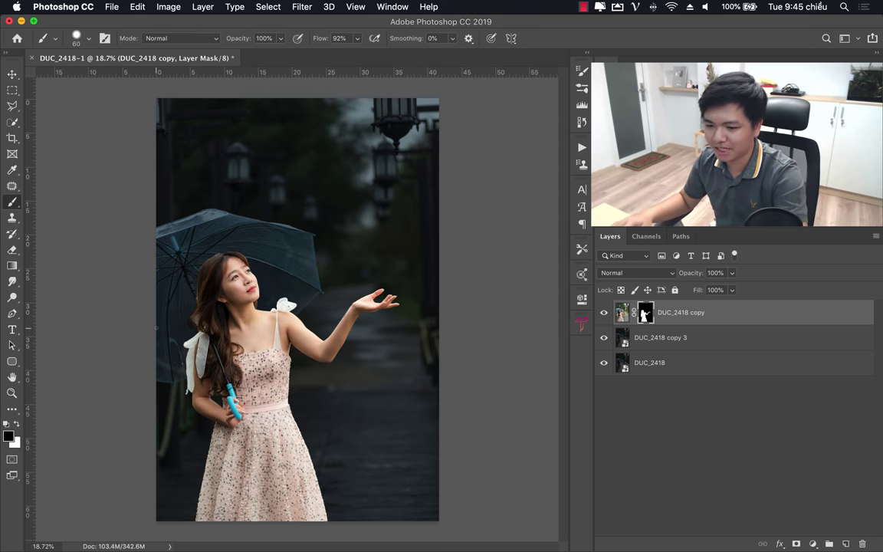
right_click(276, 201)
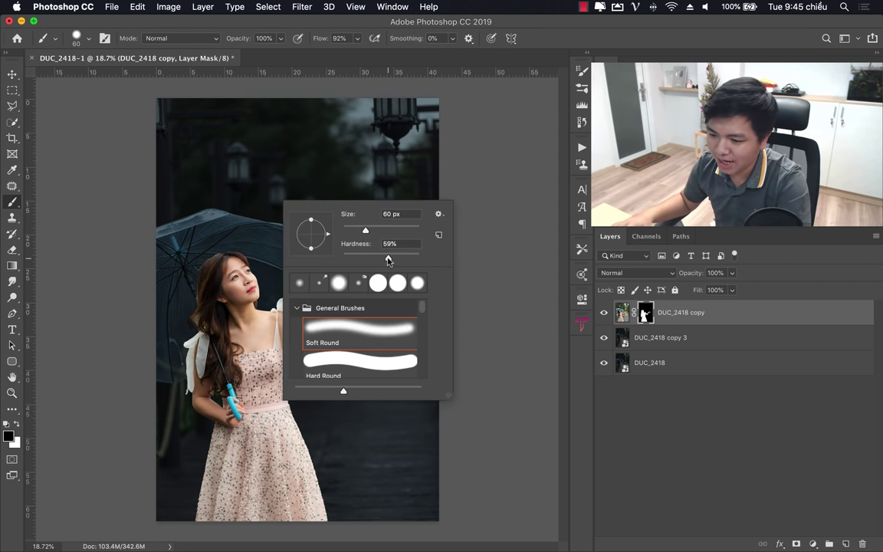
left_click_drag(411, 259, 323, 262)
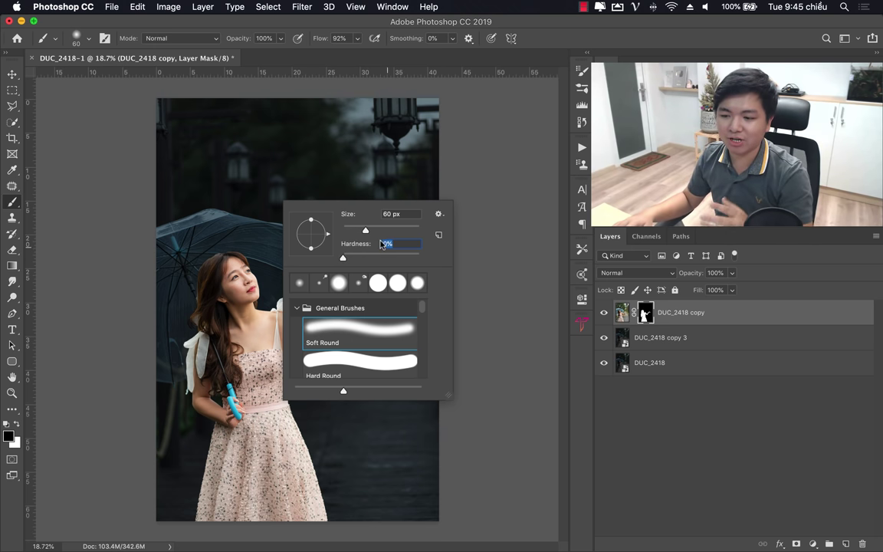
left_click_drag(365, 230, 380, 231)
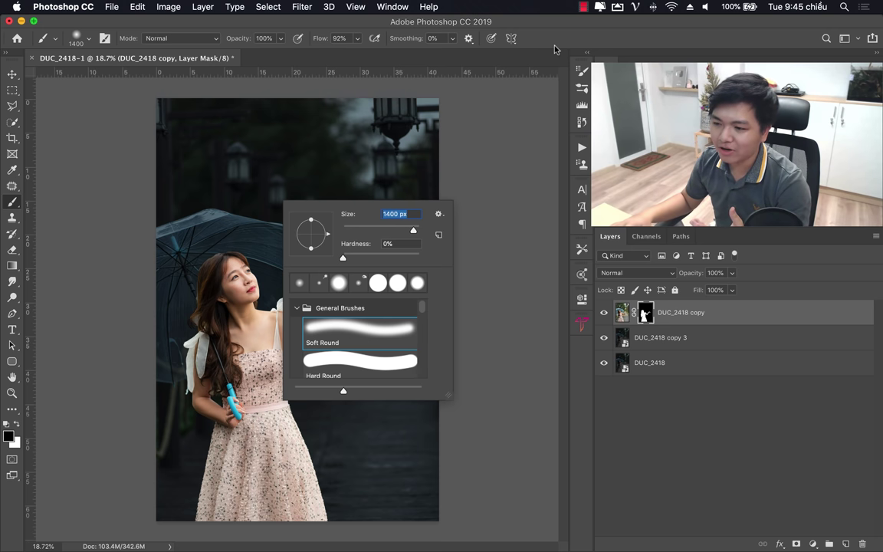
key("Return")
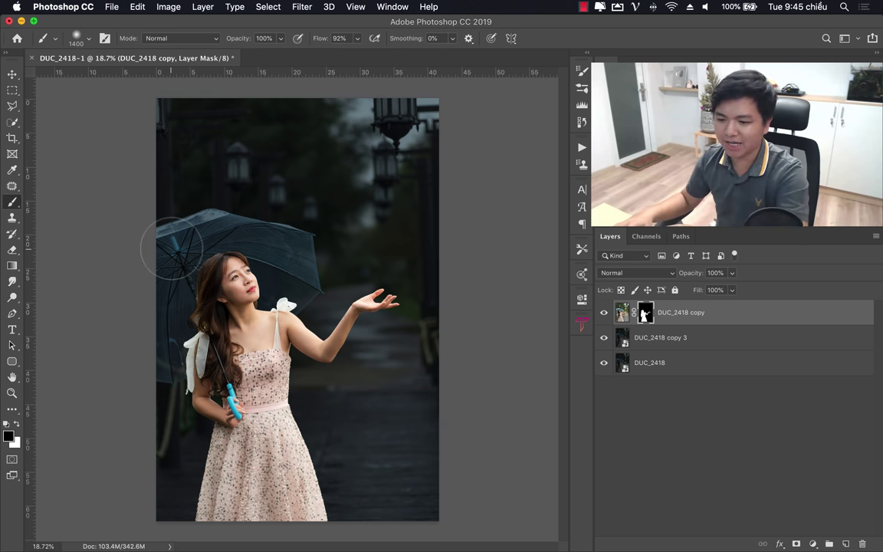
Step: Paint the mask down the photo's left edge, shrink the brush to 600 px, and zoom in on her armpit
left_click_drag(173, 315, 183, 413)
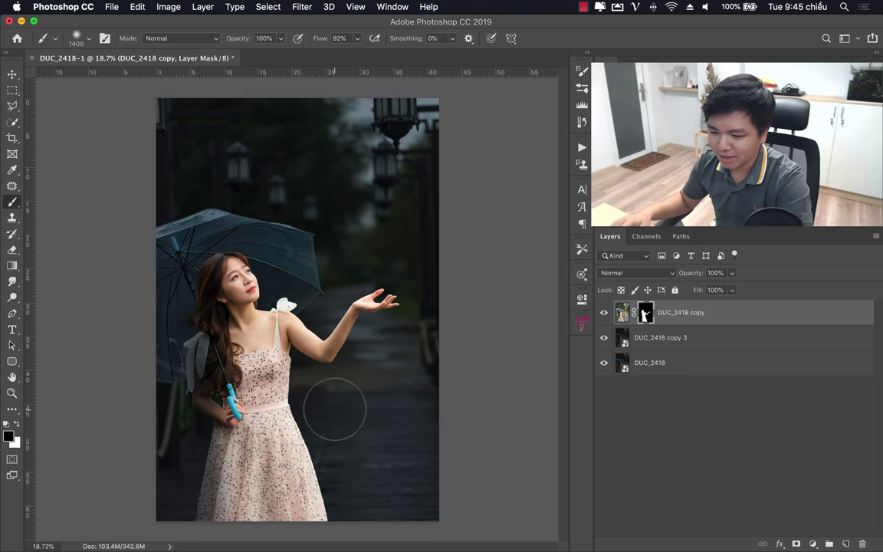
key("bracketleft")
key("bracketleft")
key("bracketleft")
key("bracketleft")
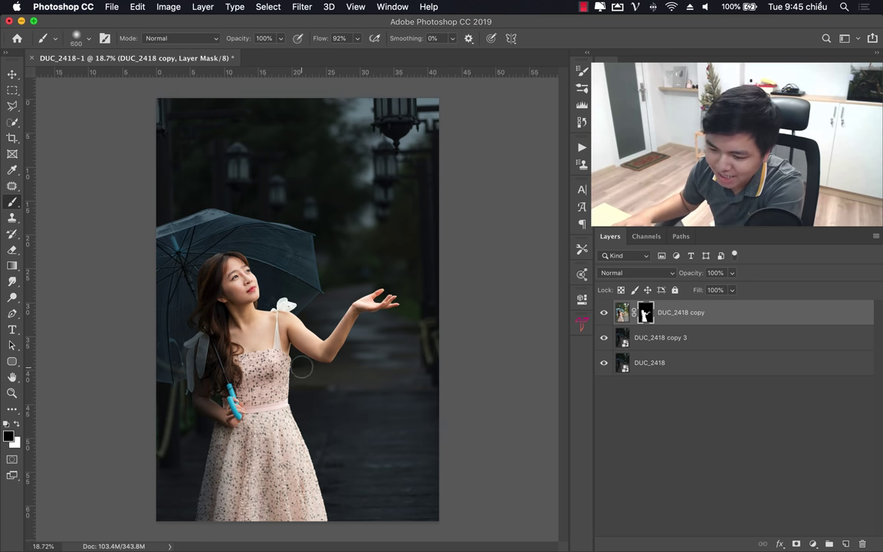
key("z")
left_click_drag(331, 357, 376, 364)
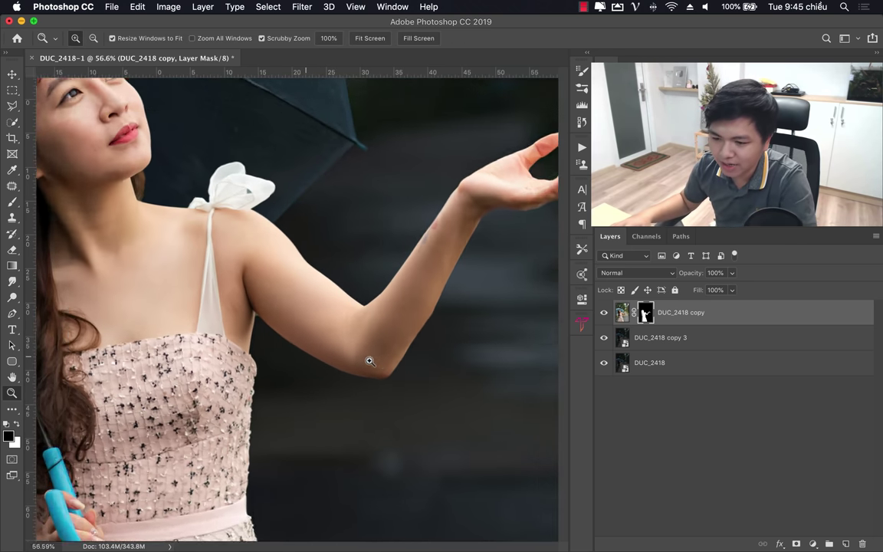
Step: Paint the mask along her side below the armpit, enlarge the brush to 400 px, and pan to her forearm
left_click(13, 201)
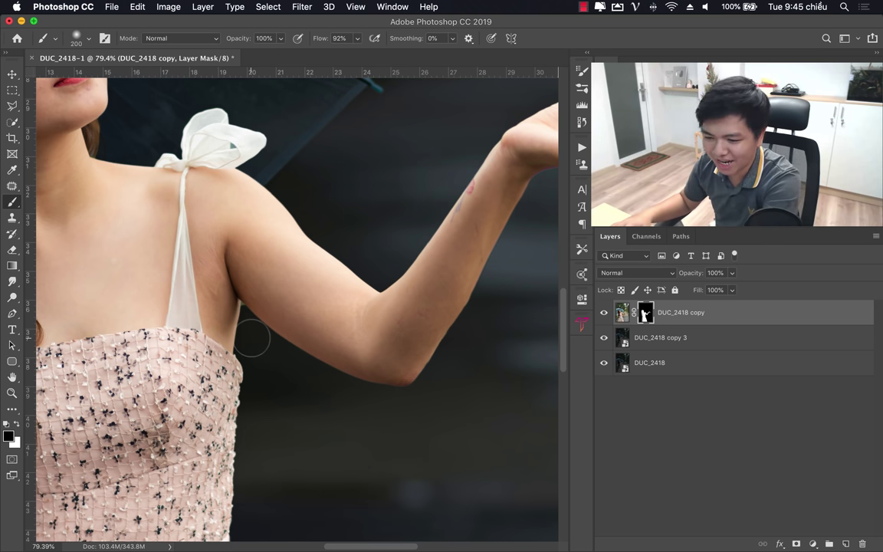
left_click_drag(221, 278, 244, 375)
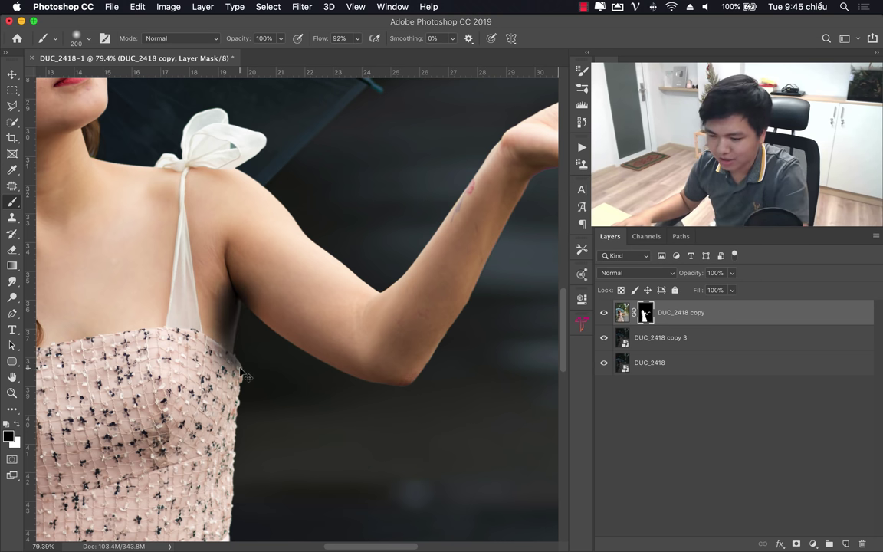
key("bracketright")
key("bracketright")
key("bracketright")
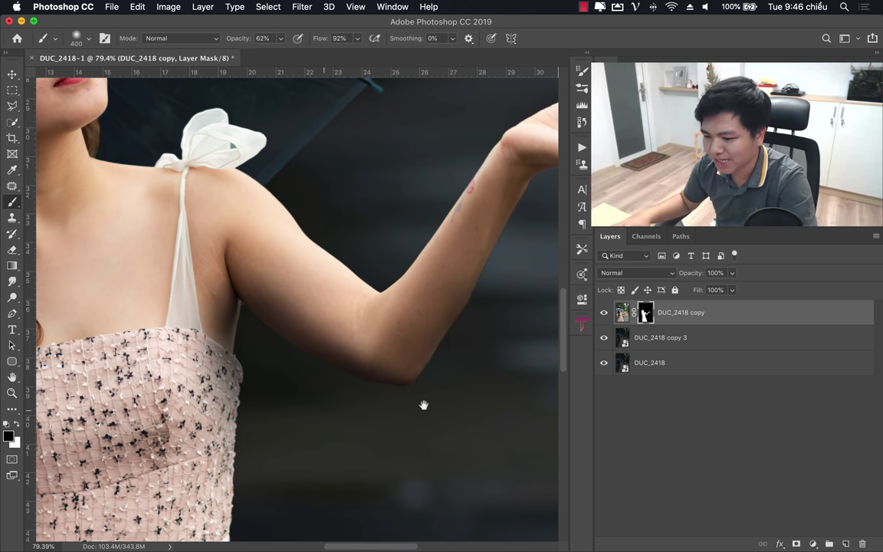
left_click_drag(423, 404, 321, 473)
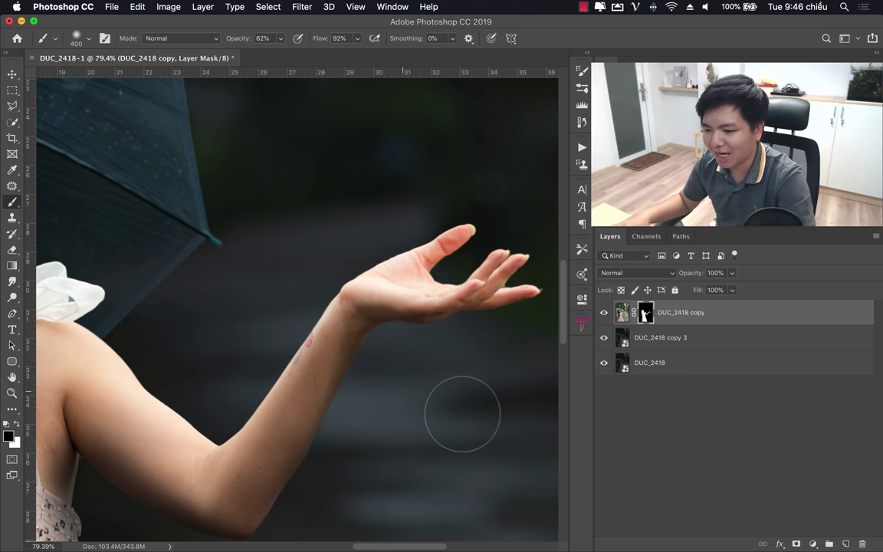
Step: Zoom in on her raised arm and hand and resize the brush down to about 200 px
key("z")
left_click_drag(338, 351, 230, 352)
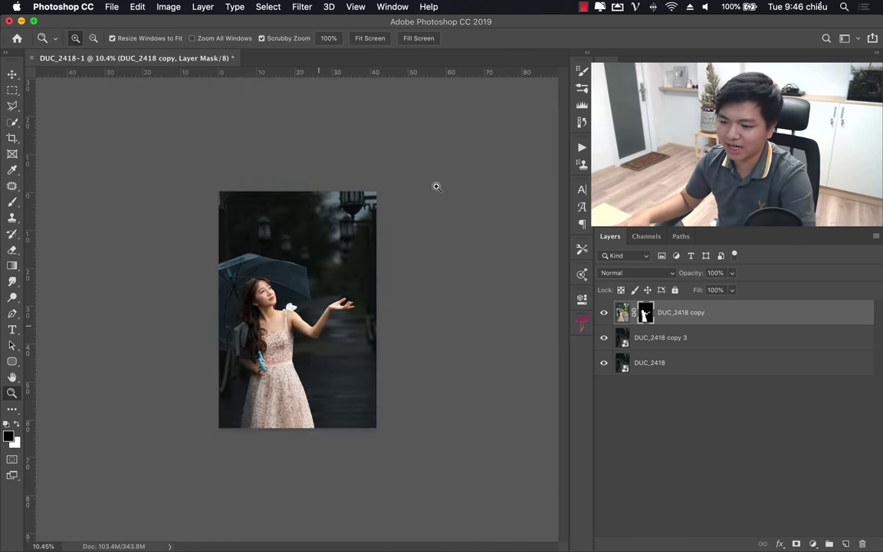
left_click_drag(316, 336, 348, 333)
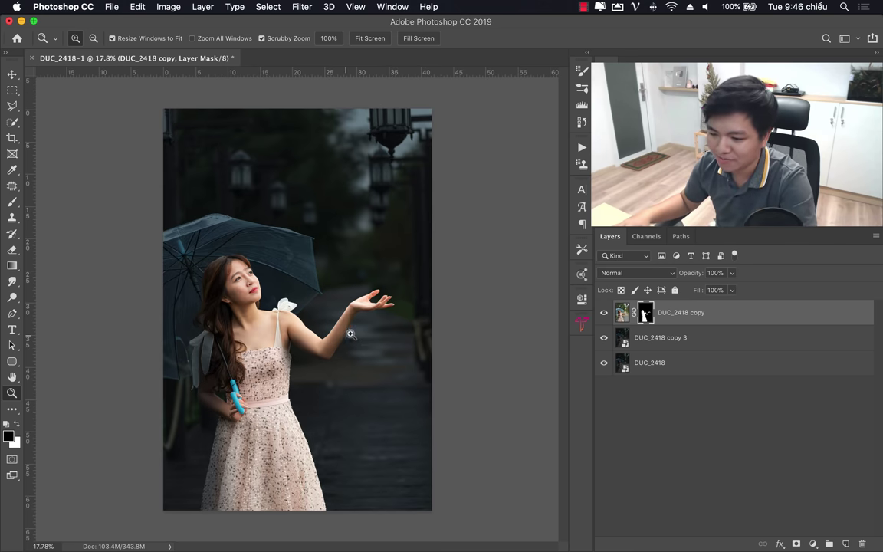
mouse_move(348, 331)
left_mouse_down()
mouse_move(425, 330)
mouse_move(248, 257)
left_mouse_up()
left_click(12, 200)
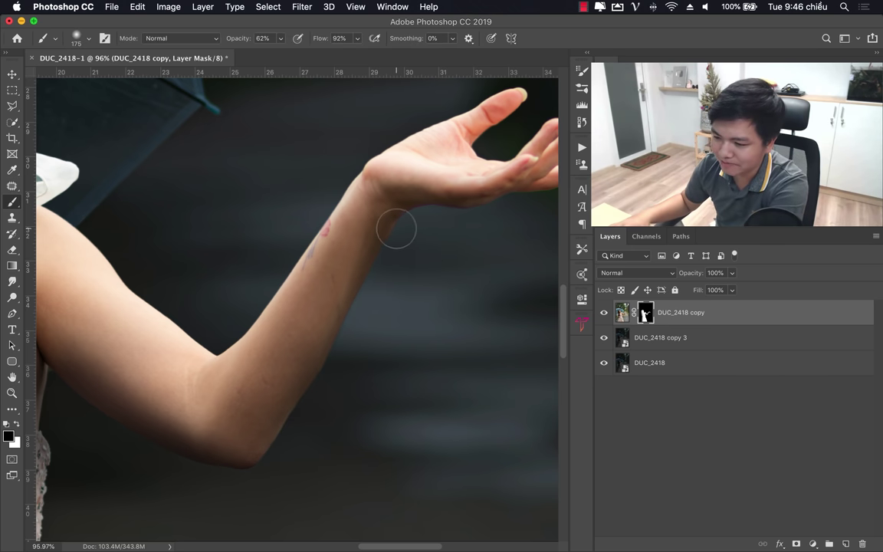
key("bracketright")
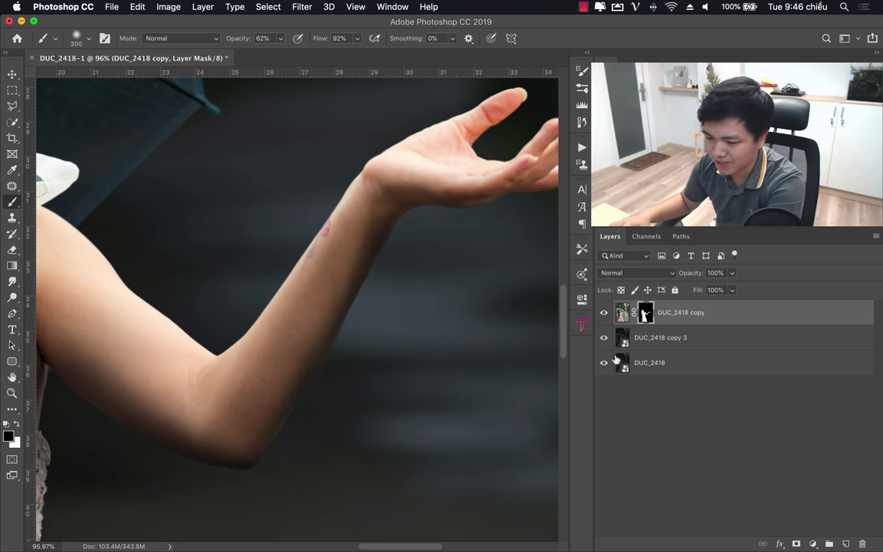
key("bracketright")
key("bracketright")
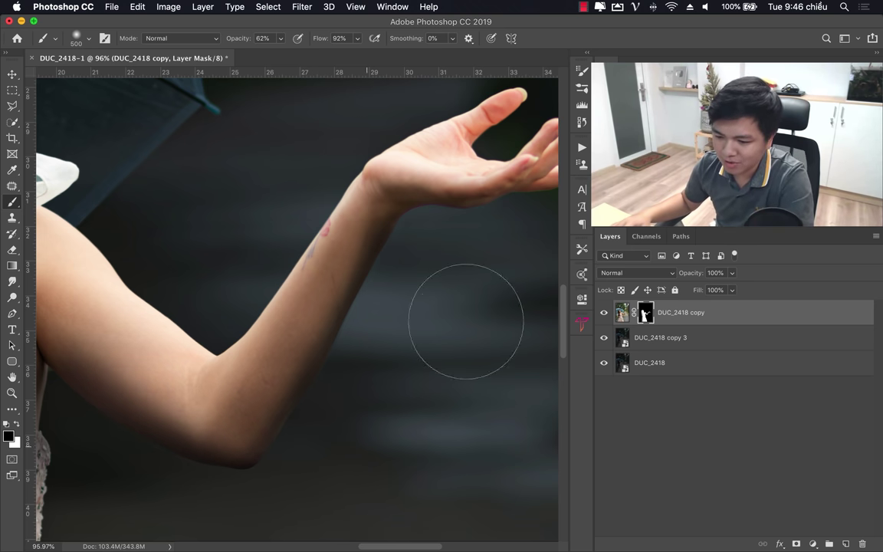
left_click_drag(465, 321, 325, 429)
key("bracketleft")
key("bracketleft")
key("bracketleft")
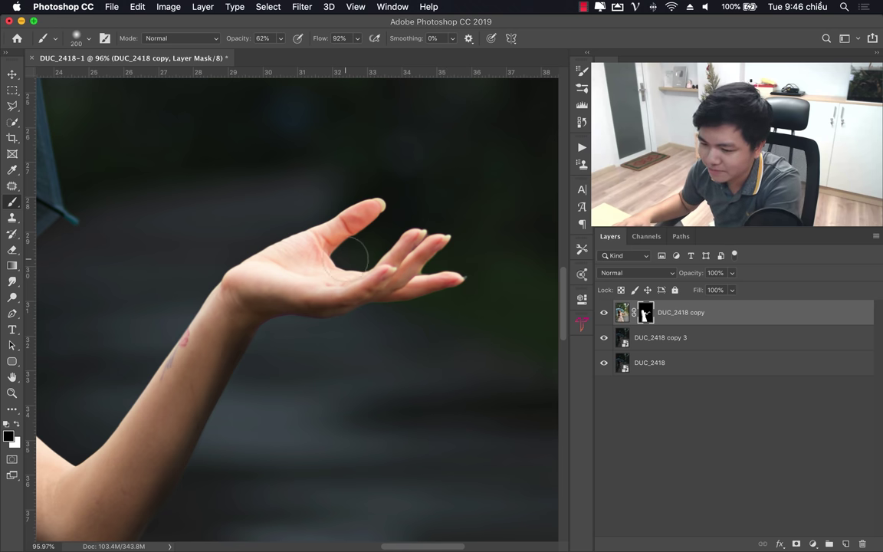
key("bracketleft")
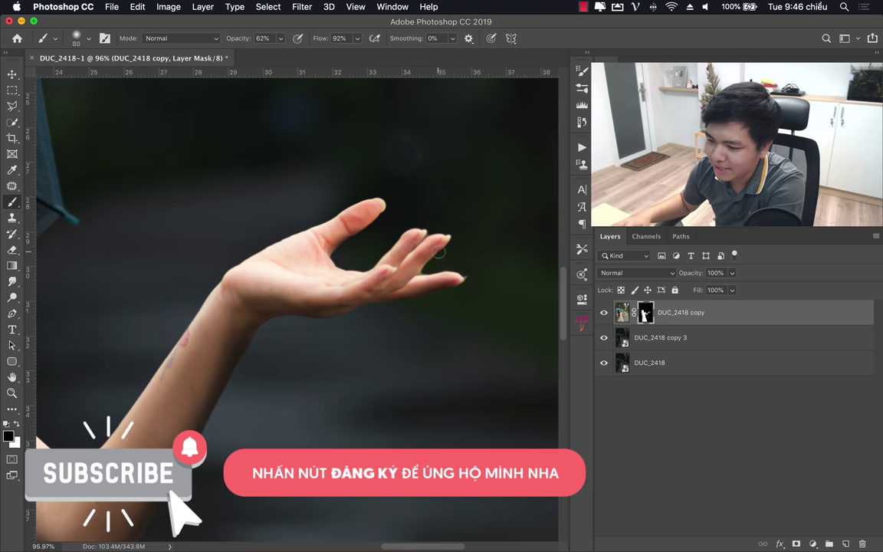
Step: Try masking between her ring and little fingers, then undo both strokes
left_click_drag(438, 251, 398, 291)
key("ctrl+z")
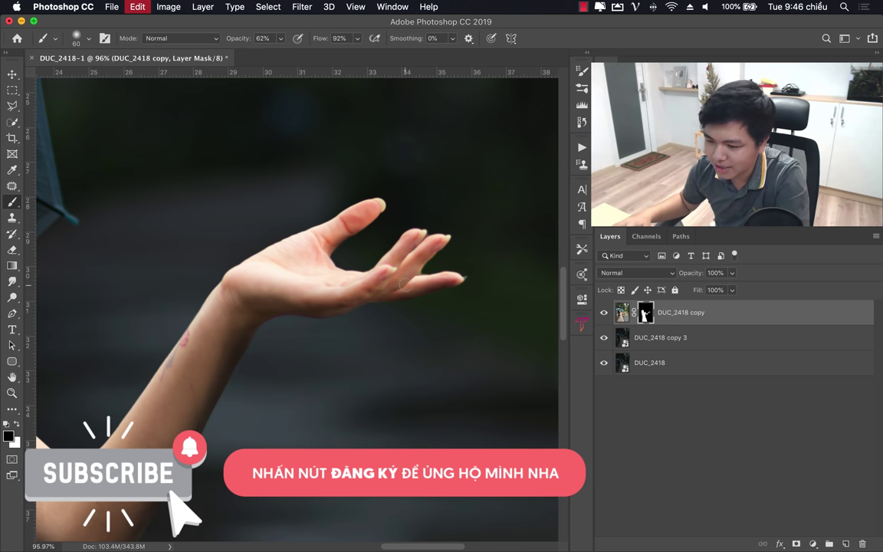
key("bracketleft")
key("bracketleft")
key("bracketleft")
key("bracketleft")
key("bracketleft")
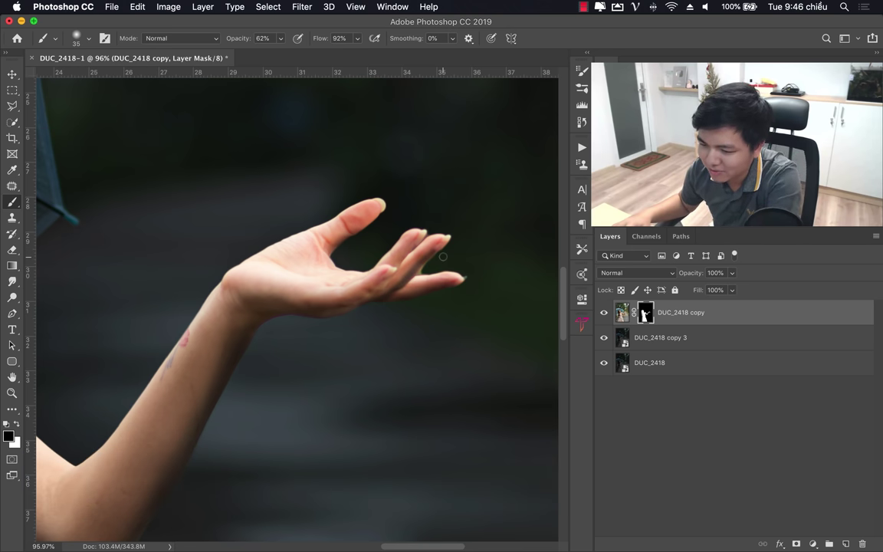
key("ctrl+z")
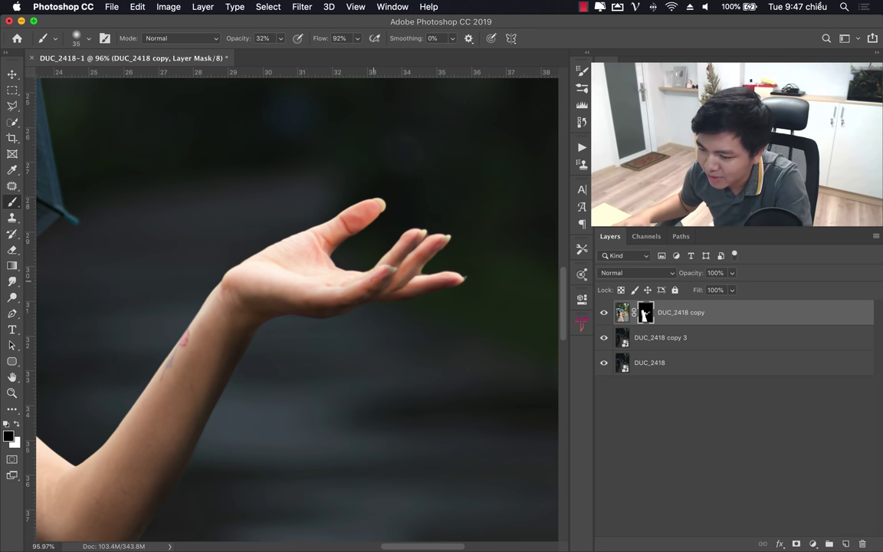
Step: Switch the brush to white at 32% opacity and lightly paint the mask back over her palm
key("z")
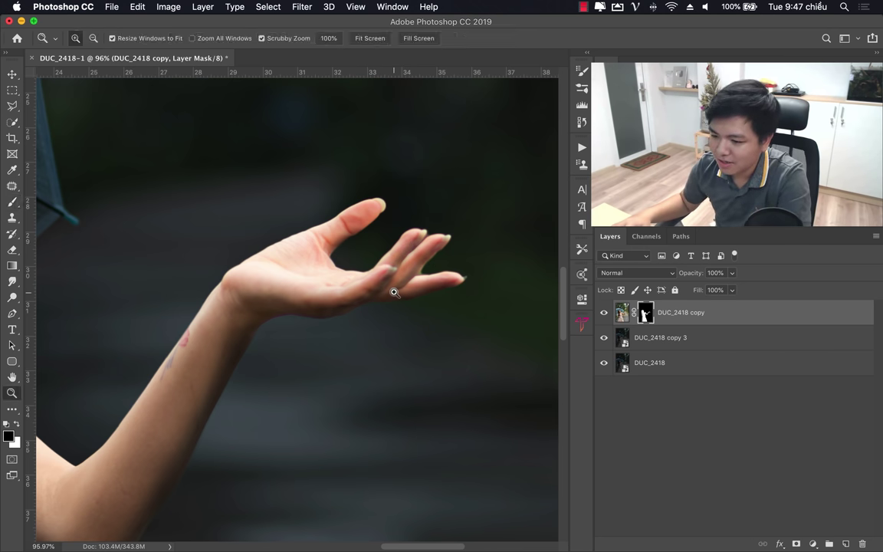
mouse_move(390, 287)
left_mouse_down()
mouse_move(325, 311)
mouse_move(388, 311)
left_mouse_up()
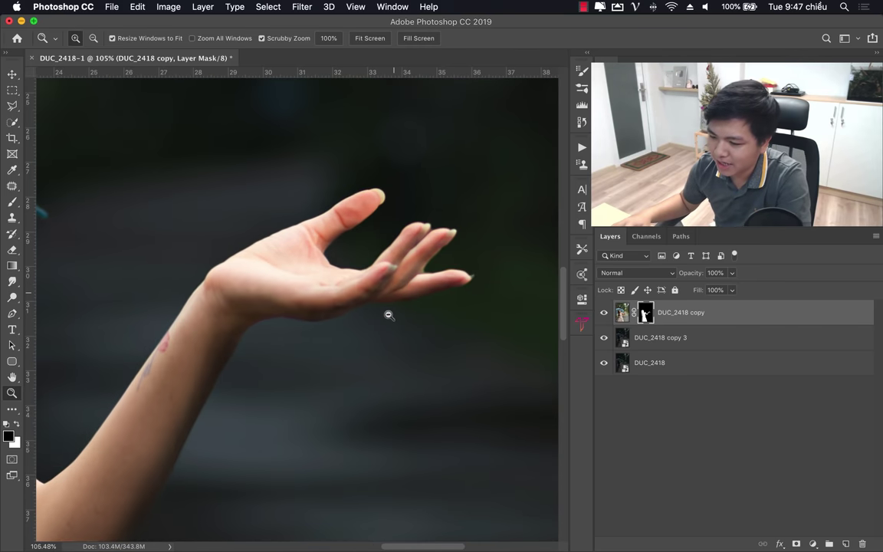
key("b")
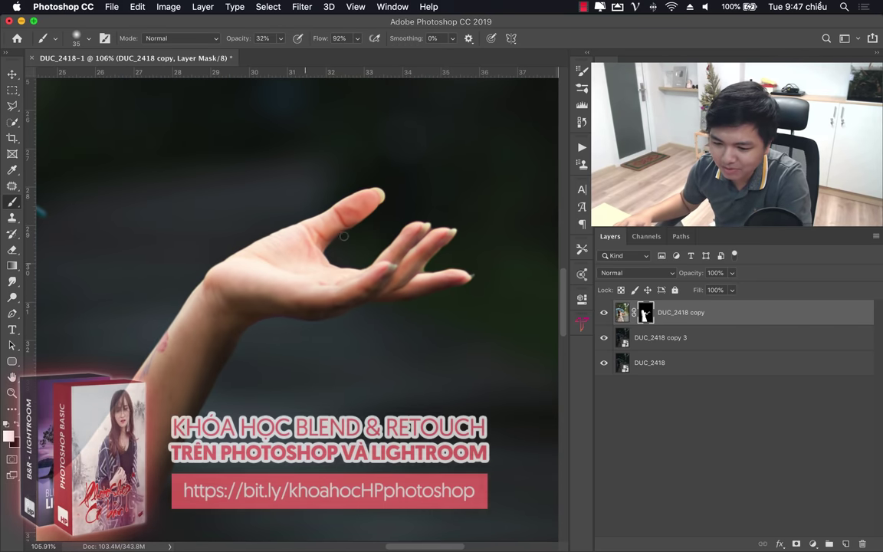
key("x")
key("bracketright")
key("bracketright")
key("bracketright")
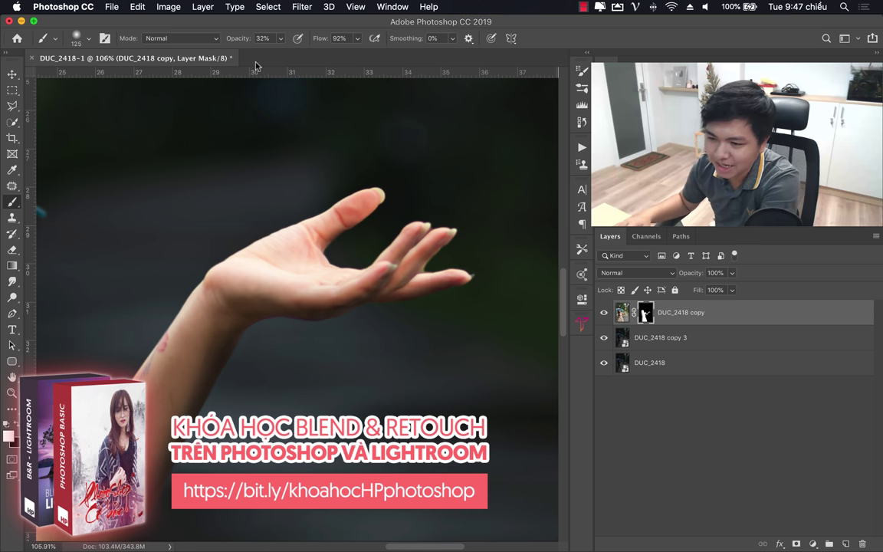
left_click_drag(372, 258, 347, 277)
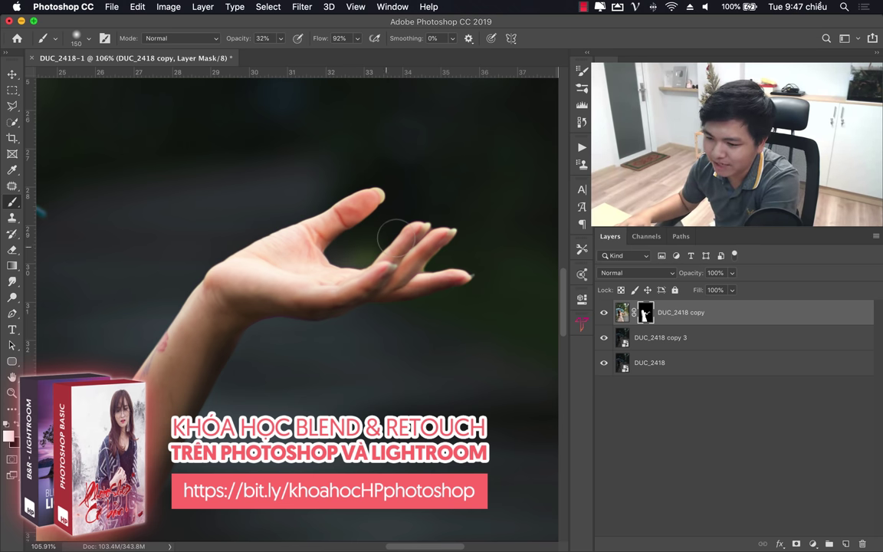
Step: Briefly load and clear the mask selection, shrink the brush to 60 px, and zoom out to her upper body
left_click(645, 314, "super")
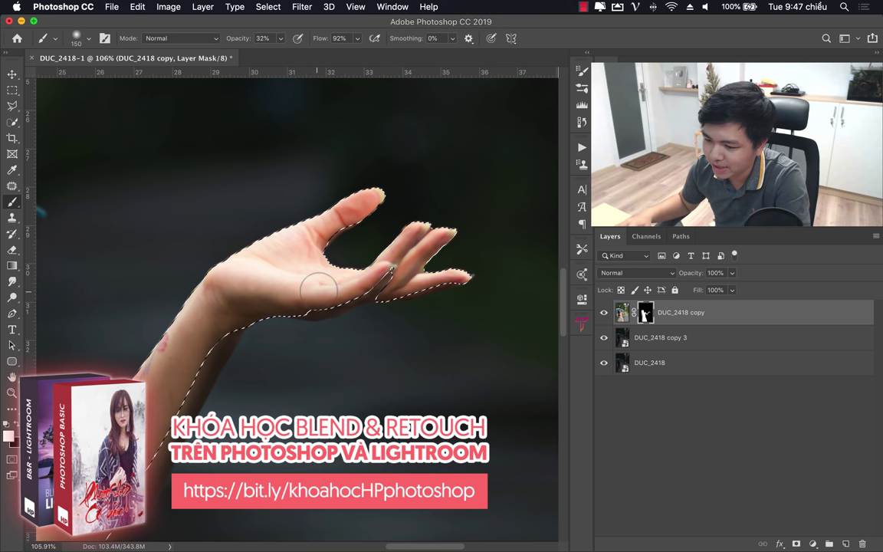
key("super+d")
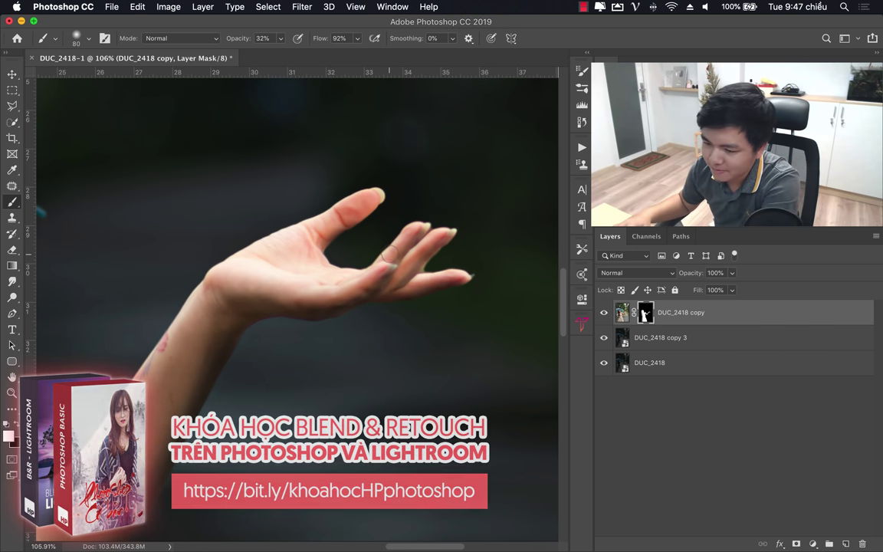
key("bracketleft")
key("bracketleft")
key("bracketleft")
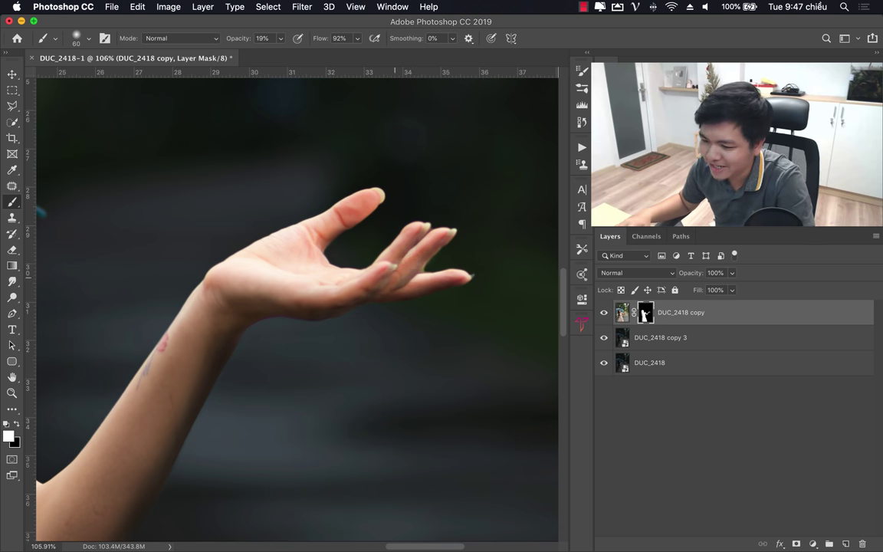
key("z")
mouse_move(351, 262)
left_mouse_down()
mouse_move(334, 299)
mouse_move(247, 350)
mouse_move(287, 370)
left_mouse_up()
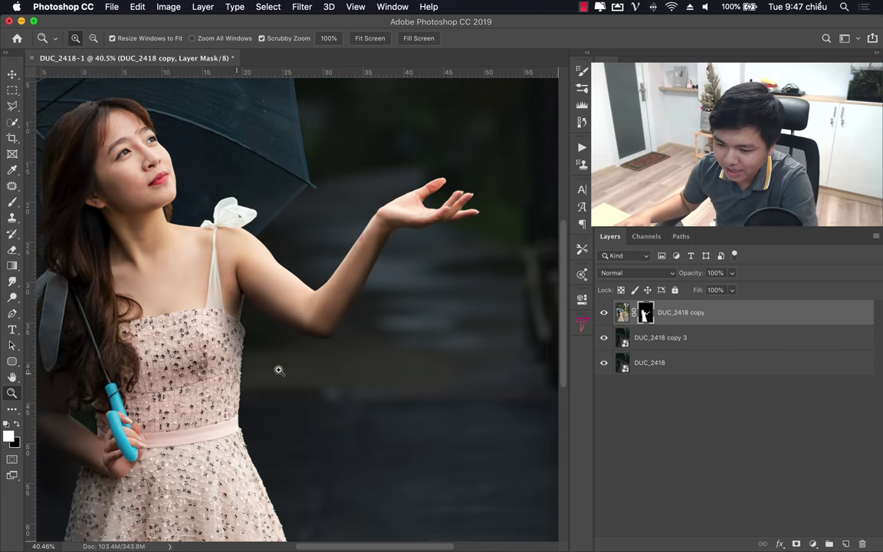
Step: Shrink the mask brush and zoom out to see the whole figure and umbrella
left_click(12, 204)
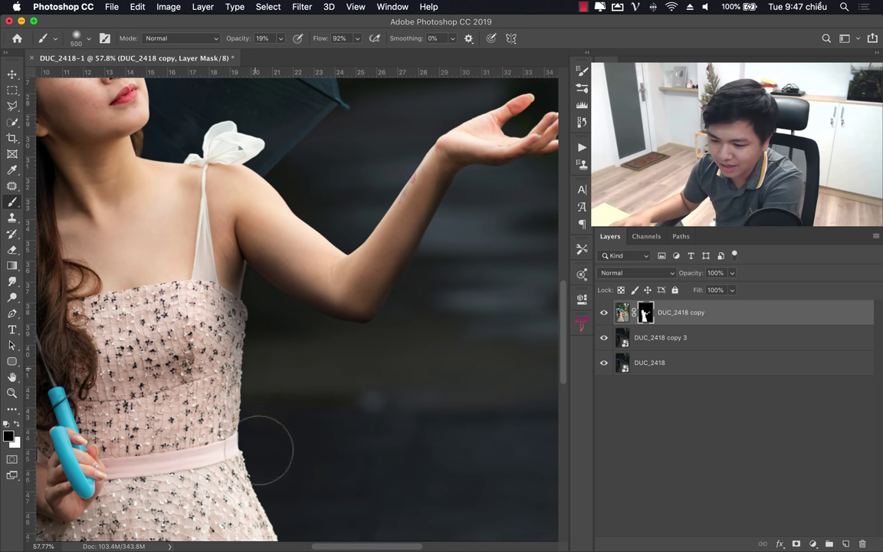
key("bracketleft")
key("bracketleft")
key("bracketleft")
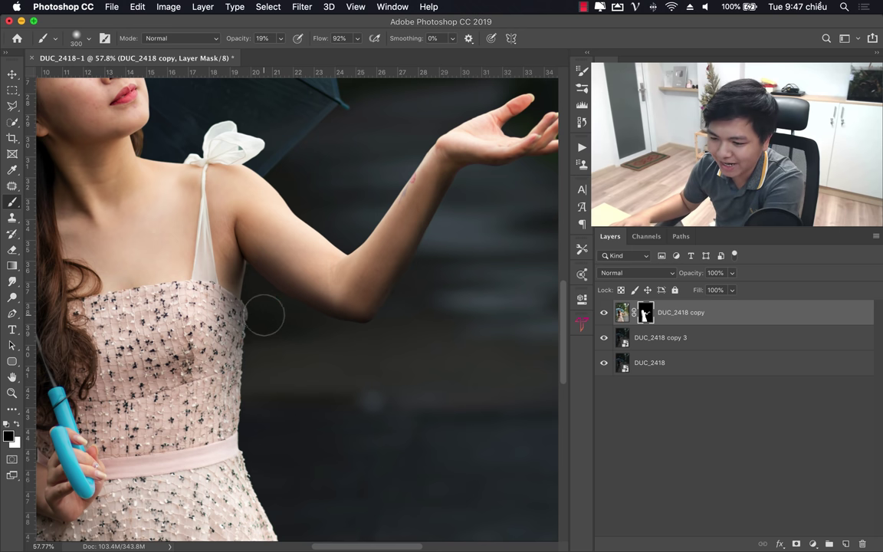
key("z")
mouse_move(365, 339)
left_mouse_down()
mouse_move(331, 341)
mouse_move(307, 258)
left_mouse_up()
mouse_move(249, 281)
left_mouse_down()
mouse_move(181, 427)
mouse_move(242, 403)
left_mouse_up()
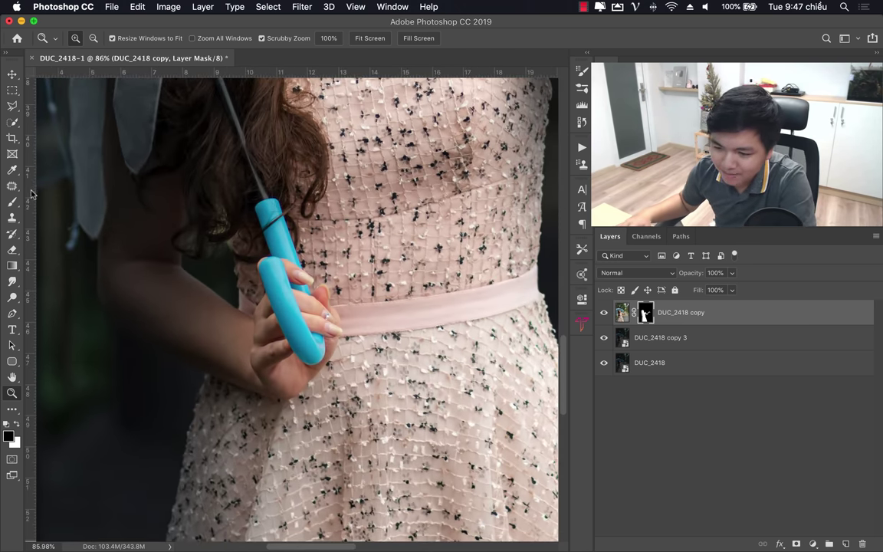
key("b")
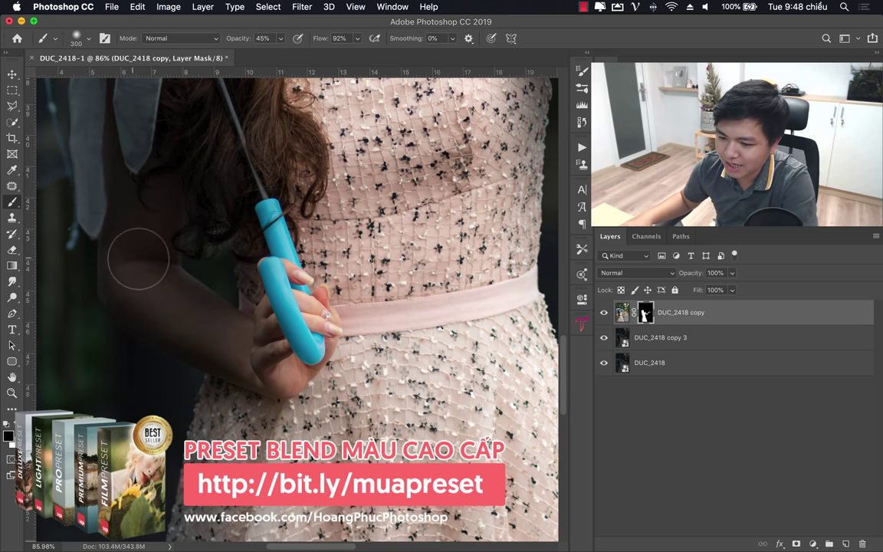
Step: Paint the mask softly over the left side of the skirt with a larger brush at 36% opacity
scroll(315, 236, "down", 5)
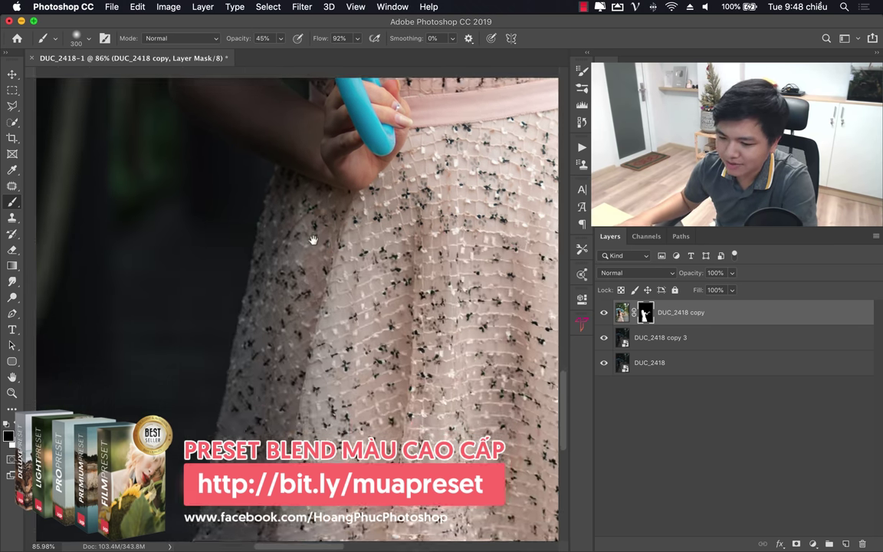
key("z")
left_click_drag(284, 315, 235, 313)
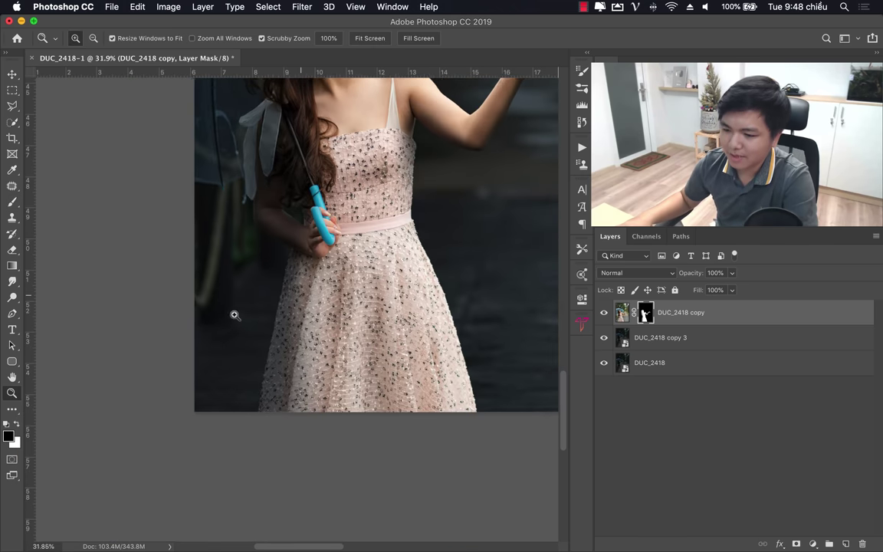
left_click(13, 170)
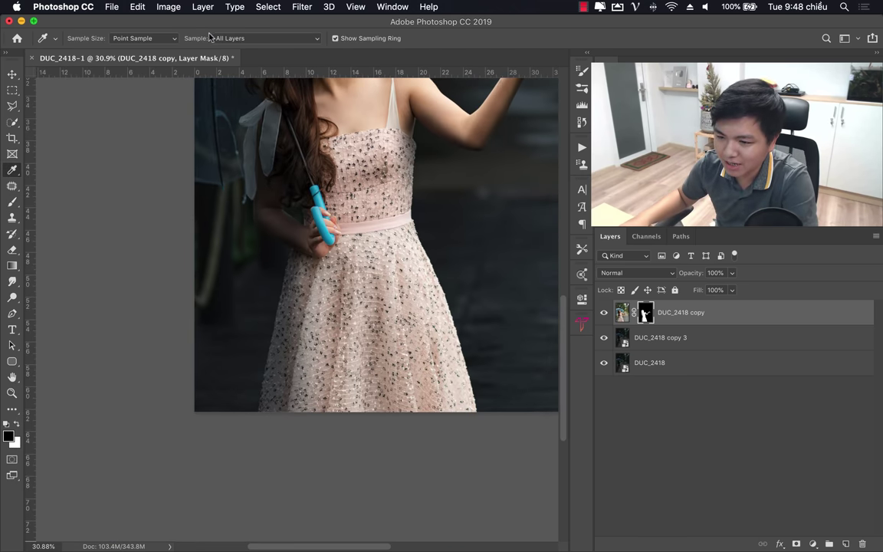
key("b")
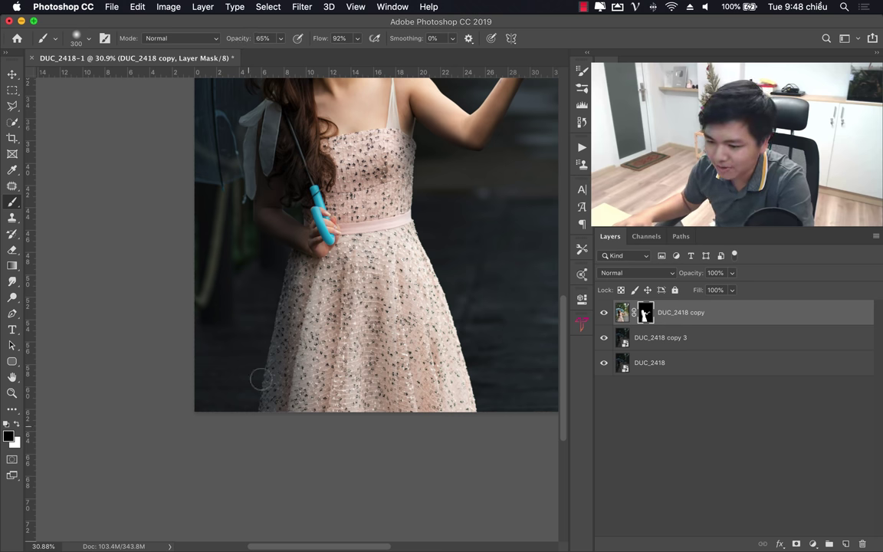
key("bracketright")
key("bracketright")
key("bracketright")
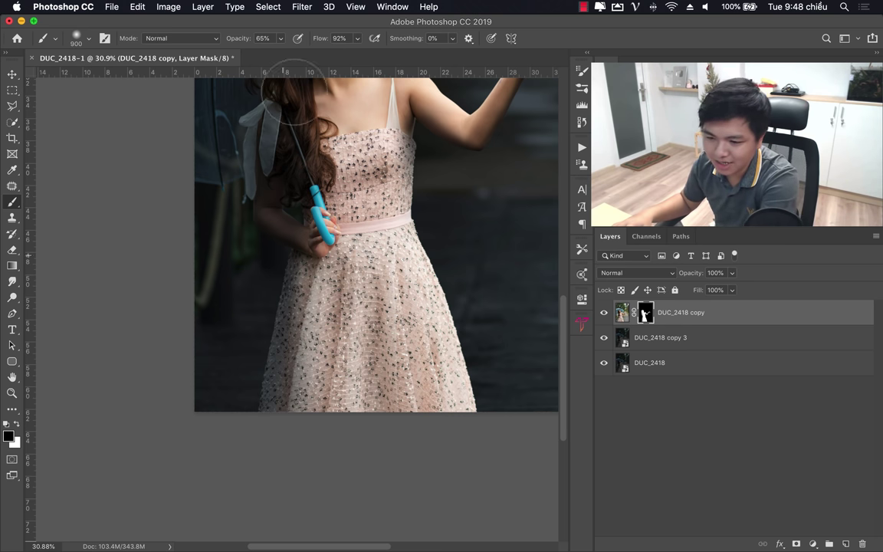
type("36")
key("Return")
key("bracketright")
key("bracketright")
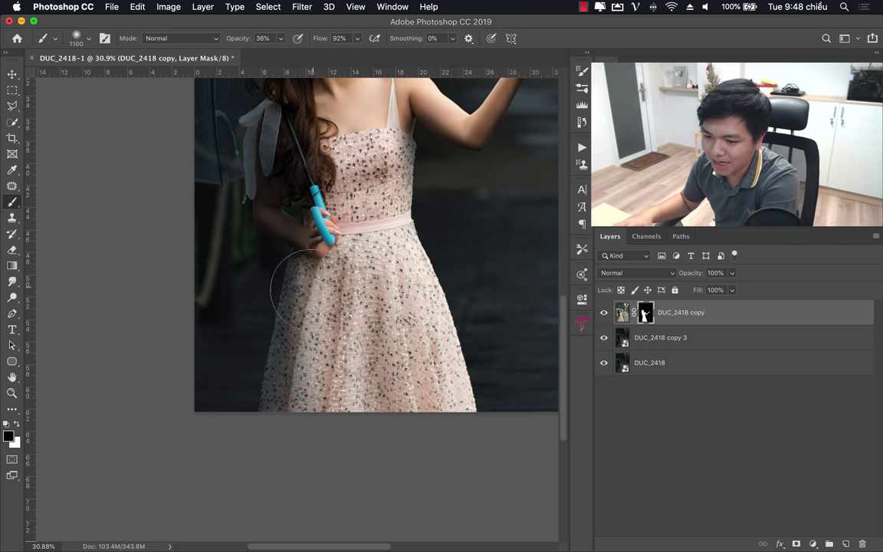
left_click_drag(285, 230, 300, 367)
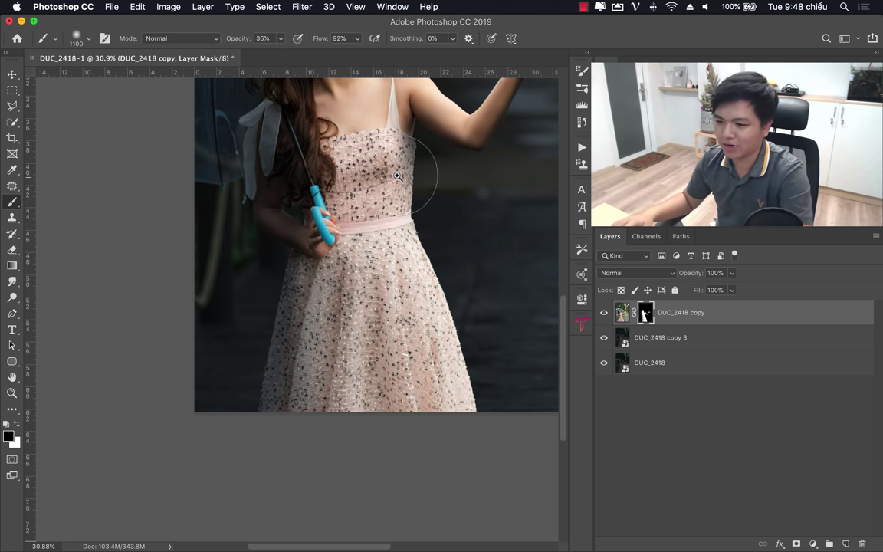
Step: Zoom out to the whole photo and reselect the mask brush, now 1100 px
key("z")
left_click_drag(406, 192, 377, 190)
scroll(261, 337, "up", 5)
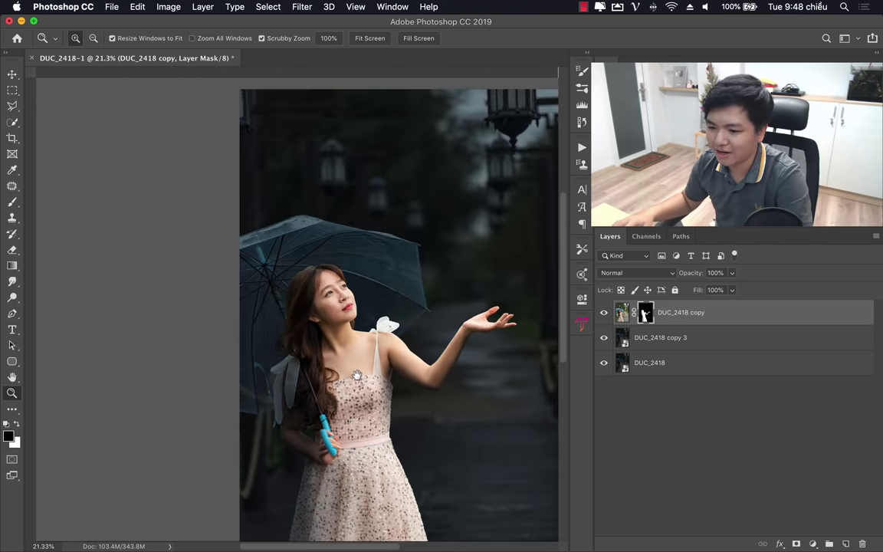
left_click(13, 170)
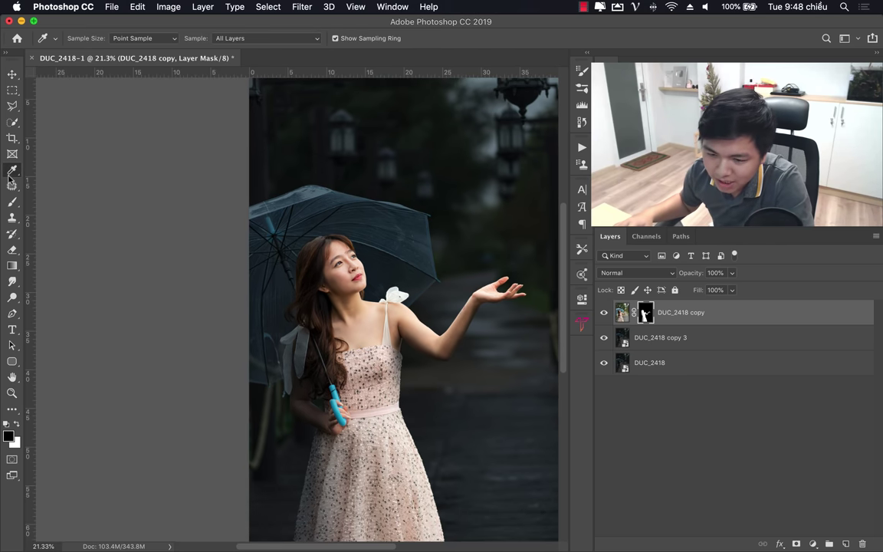
left_click(12, 202)
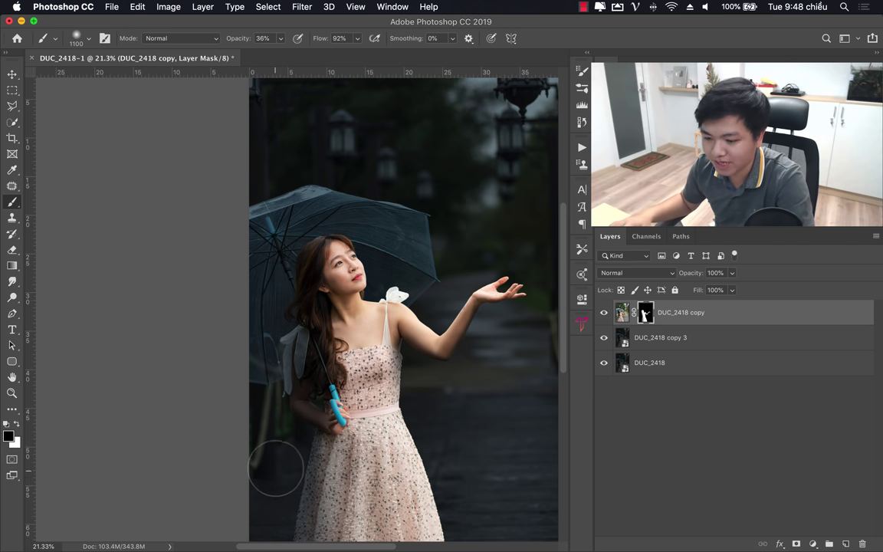
key("z")
scroll(295, 394, "down", 3)
Step: Zoom in on the neck and paint the mask with a 100 px brush to reveal the hair strands
scroll(330, 351, "up", 3)
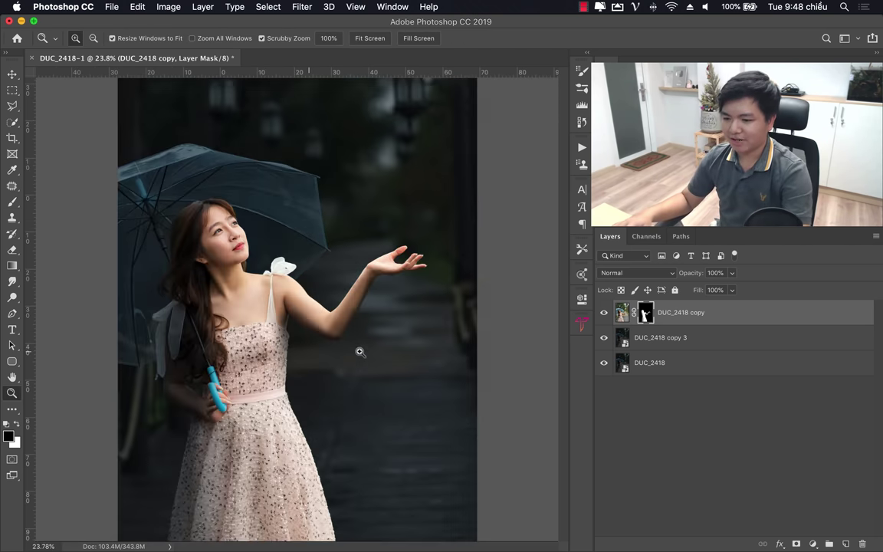
scroll(352, 307, "up", 1)
scroll(260, 184, "up", 1)
scroll(299, 186, "up", 5)
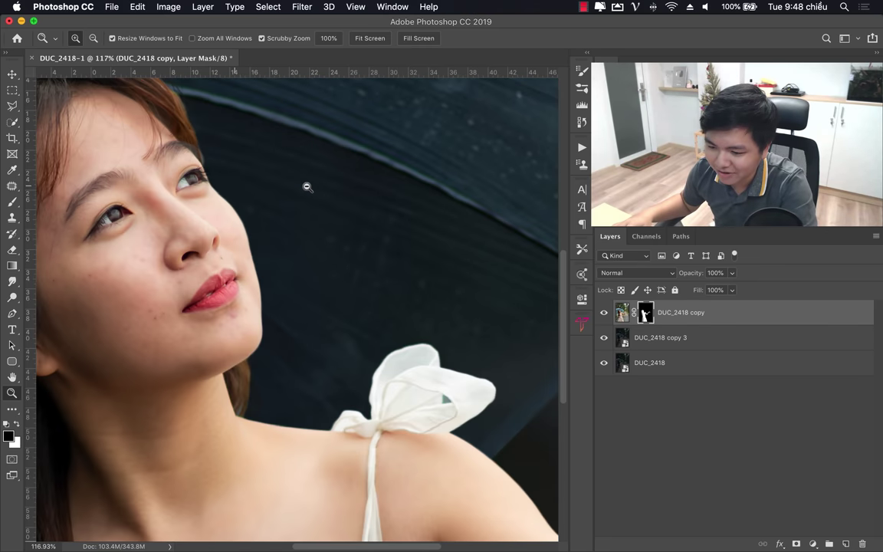
scroll(306, 200, "down", 1)
scroll(291, 423, "down", 1)
scroll(230, 360, "up", 3)
left_click(11, 203)
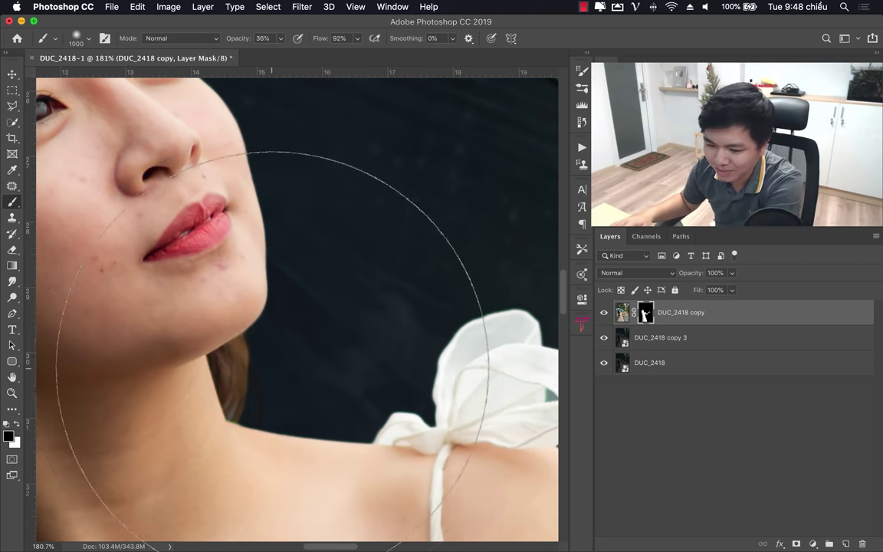
key("bracketleft")
key("bracketleft")
key("bracketleft")
key("bracketleft")
key("bracketleft")
key("bracketleft")
key("bracketleft")
key("bracketleft")
key("bracketleft")
key("bracketleft")
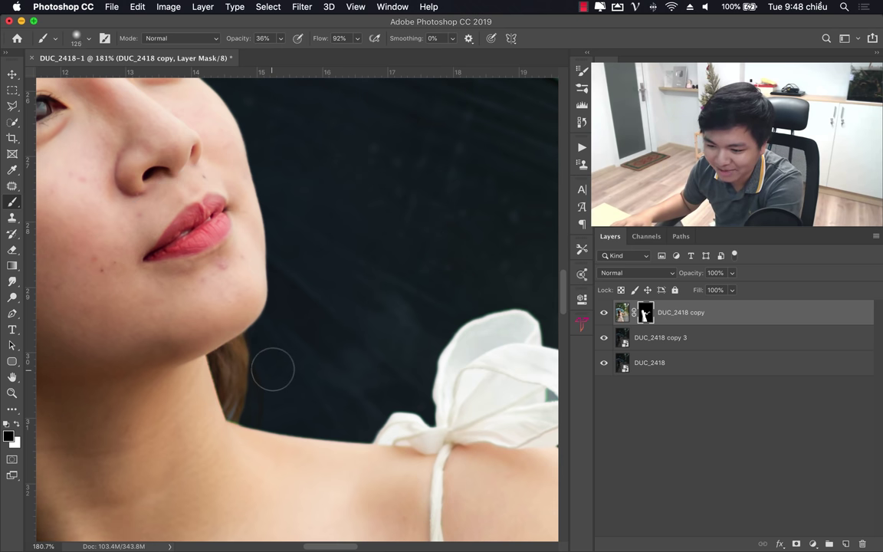
key("bracketleft")
mouse_move(259, 352)
left_mouse_down()
mouse_move(255, 360)
mouse_move(266, 355)
mouse_move(255, 394)
left_mouse_up()
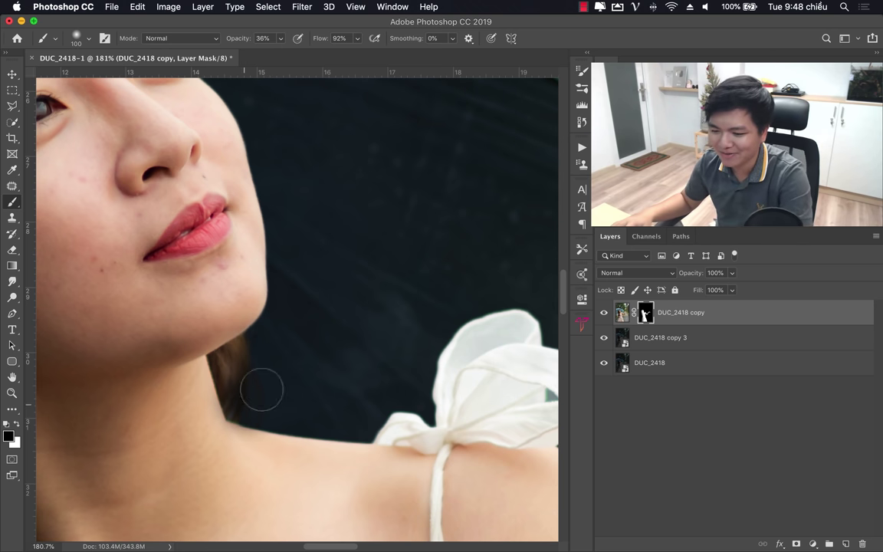
Step: Zoom out to the whole photo, then back in on the girl and umbrella
key("z")
key("super+0")
left_click_drag(292, 353, 223, 381)
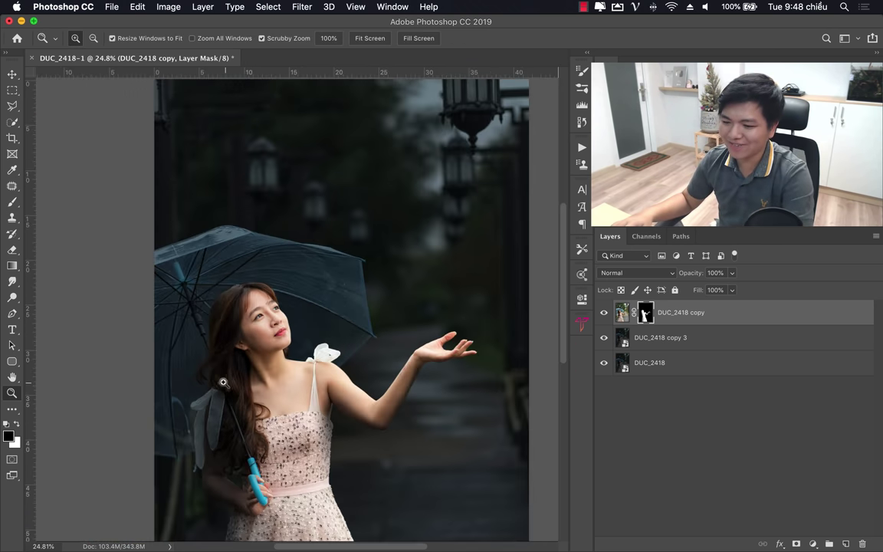
left_click_drag(307, 326, 338, 328)
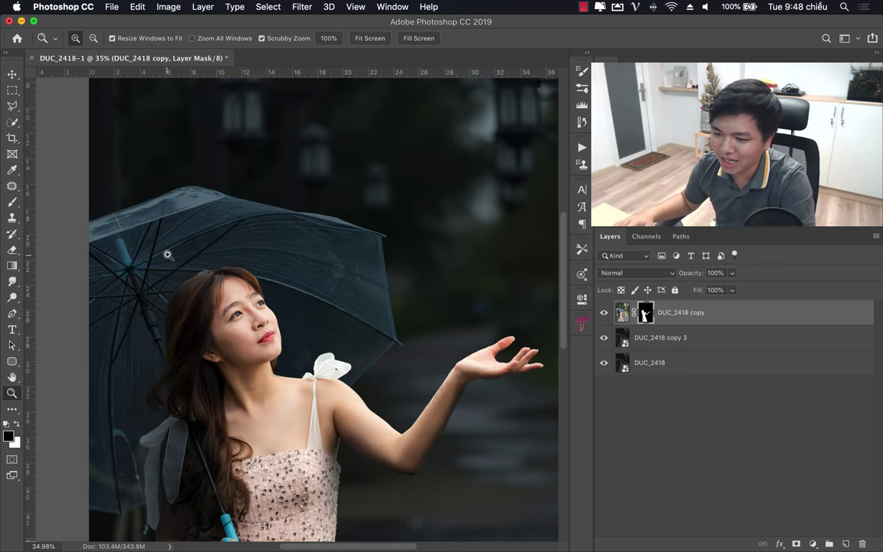
Step: Paint the mask along the umbrella's top edge, redoing the first stroke
left_click(11, 202)
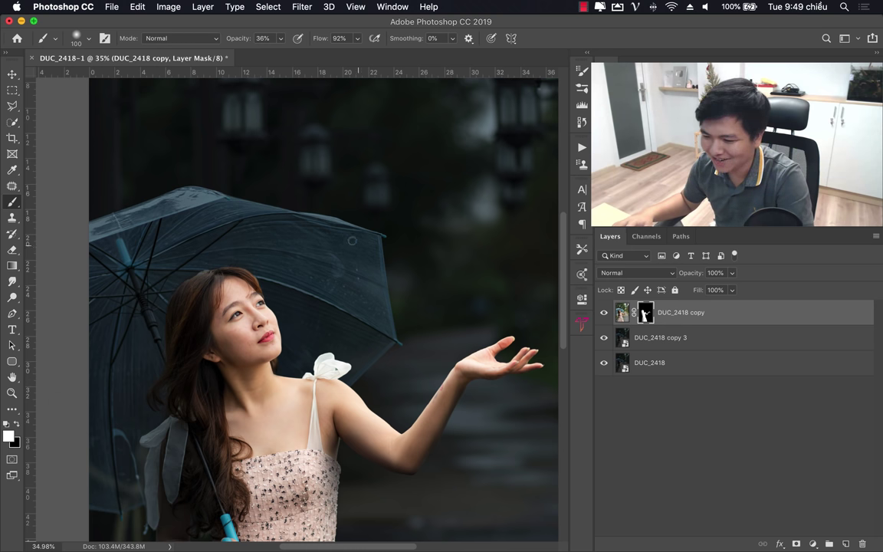
left_click_drag(322, 205, 248, 229)
key("super+z")
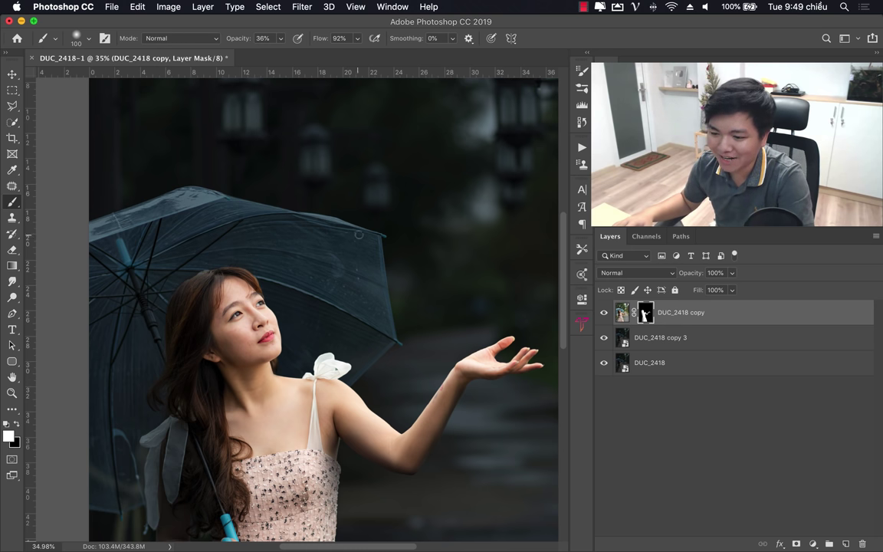
left_click_drag(322, 216, 267, 227)
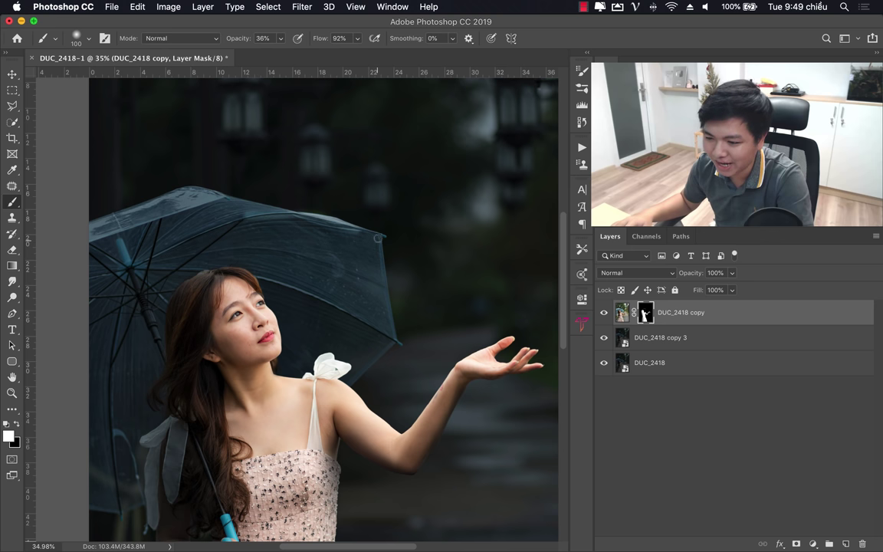
left_click_drag(378, 239, 308, 237)
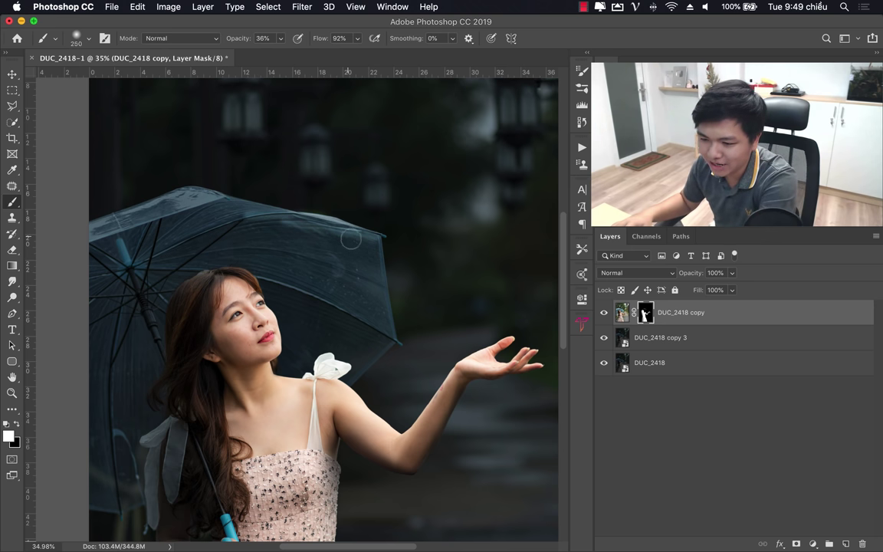
Step: With a larger brush at 25% opacity, paint the mask over the umbrella's upper and left side
key("bracketright")
key("bracketright")
key("bracketright")
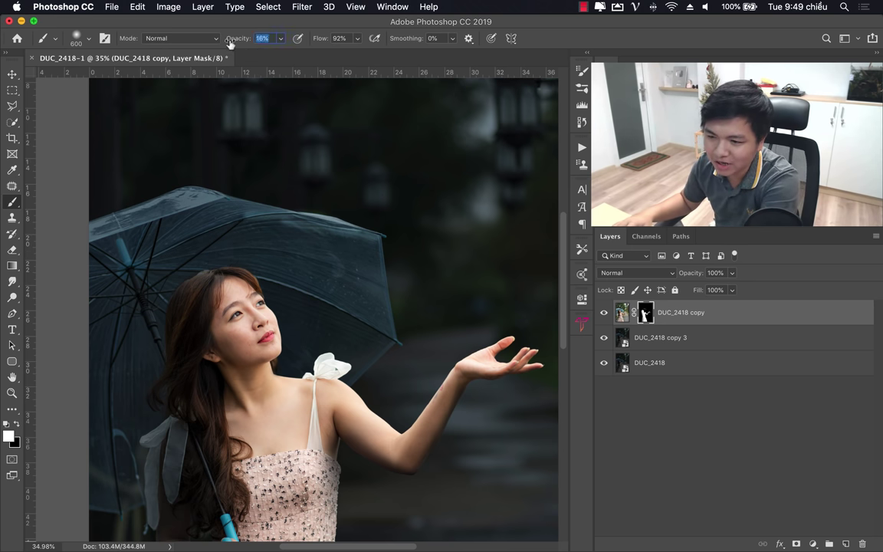
left_click_drag(234, 44, 237, 43)
left_click_drag(321, 220, 200, 230)
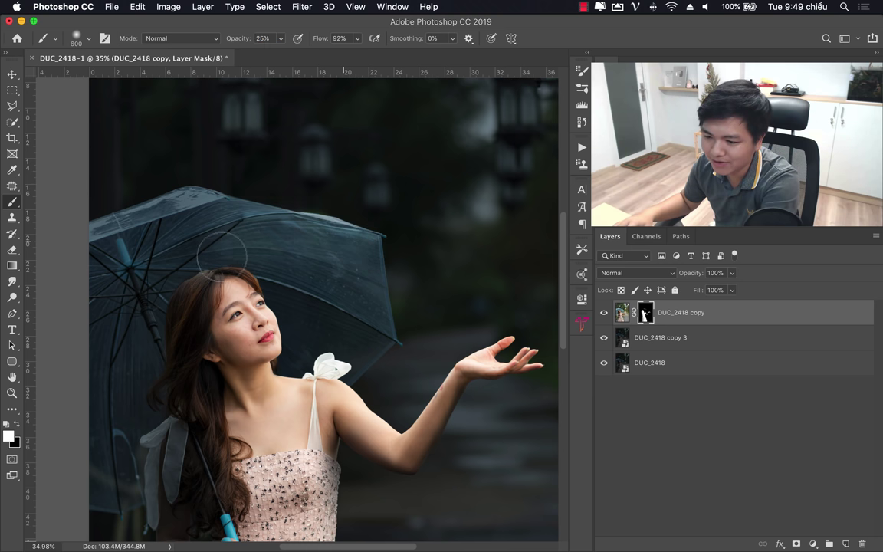
mouse_move(347, 269)
left_mouse_down()
mouse_move(322, 303)
mouse_move(334, 310)
mouse_move(164, 233)
mouse_move(158, 250)
left_mouse_up()
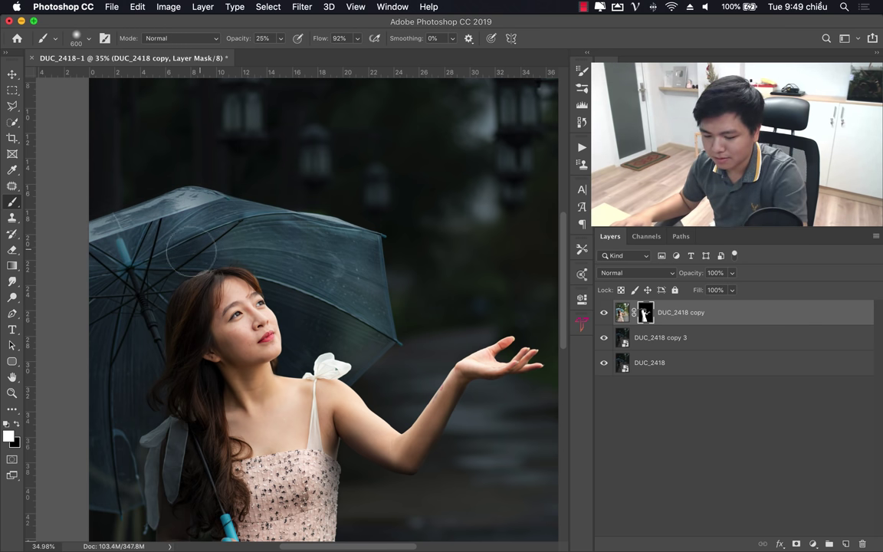
left_click_drag(175, 230, 158, 247)
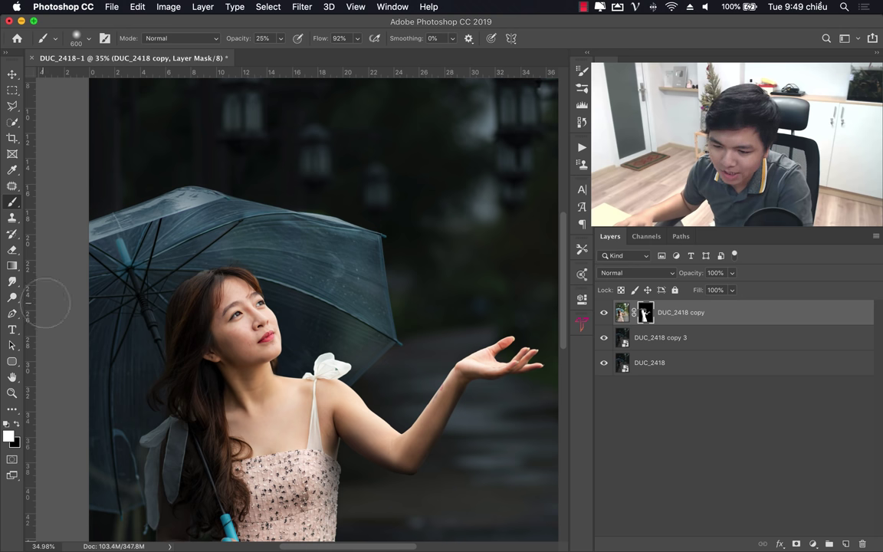
left_click(18, 427)
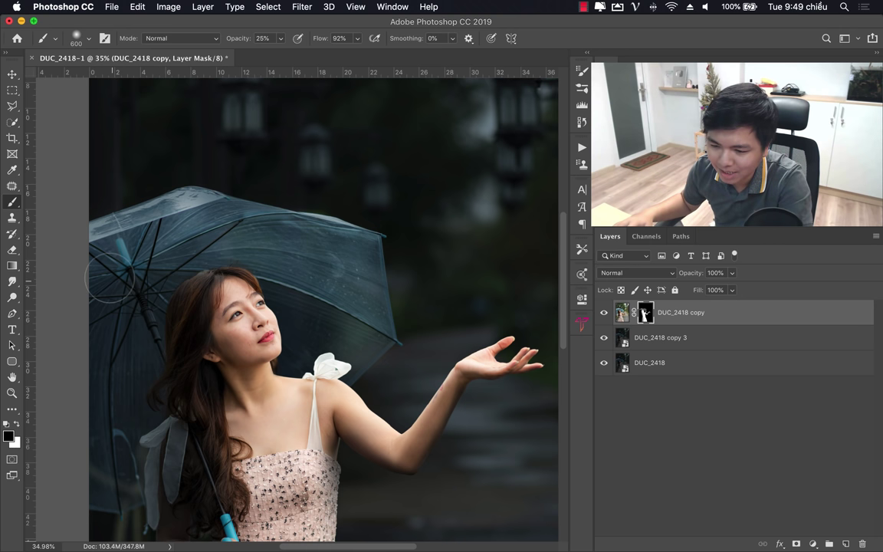
key("bracketright")
key("bracketright")
key("bracketright")
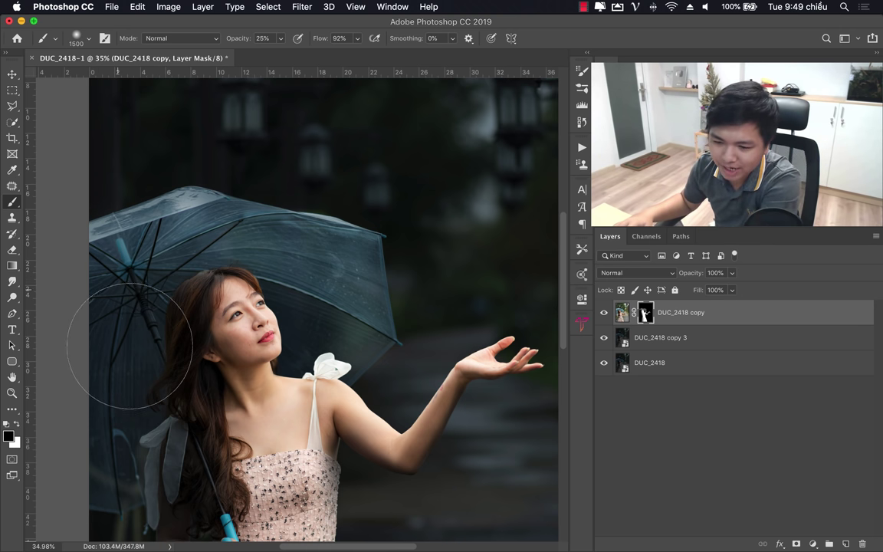
key("bracketright")
key("bracketright")
key("bracketright")
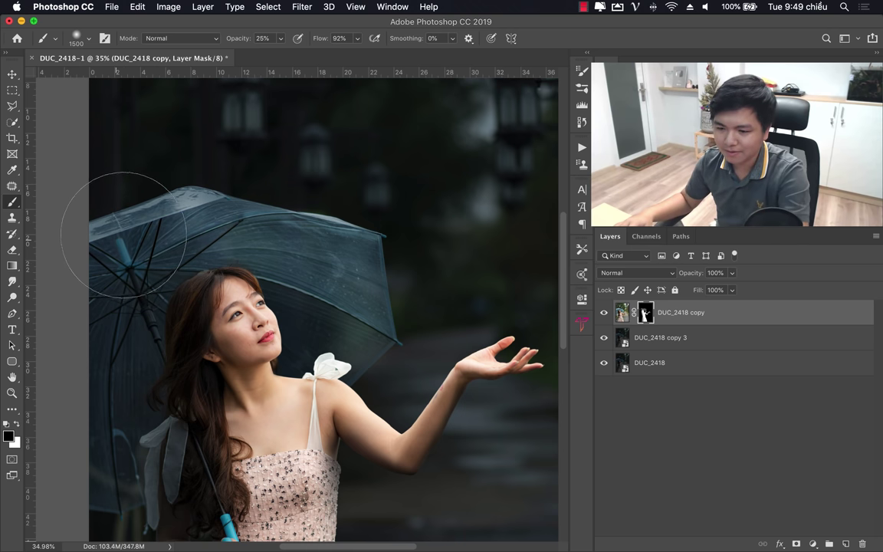
Step: Zoom out to see the whole photo, then back in on the path
key("z")
left_click(300, 397, "alt")
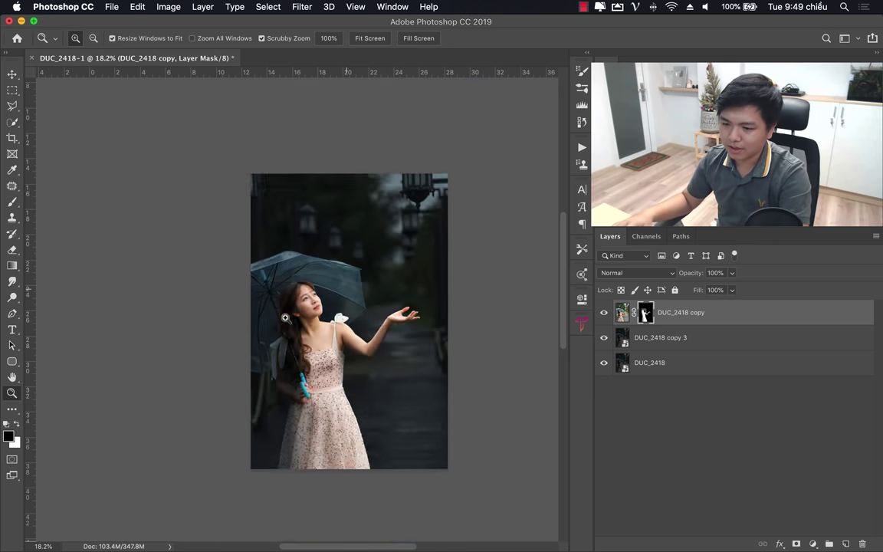
left_click(300, 397, "alt")
left_click(300, 398)
left_click(321, 420, "alt")
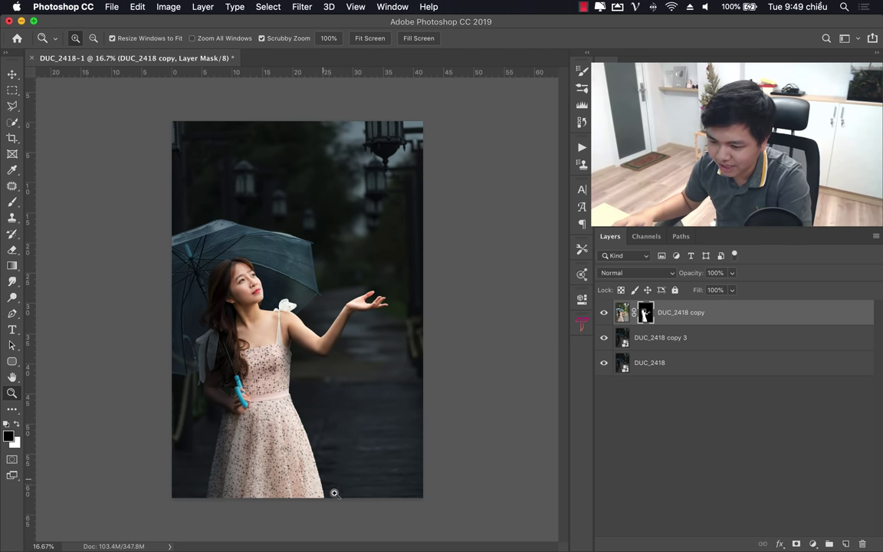
Step: Switch the mask brush to white at 1200 px and 13% opacity for the path
left_click(12, 202)
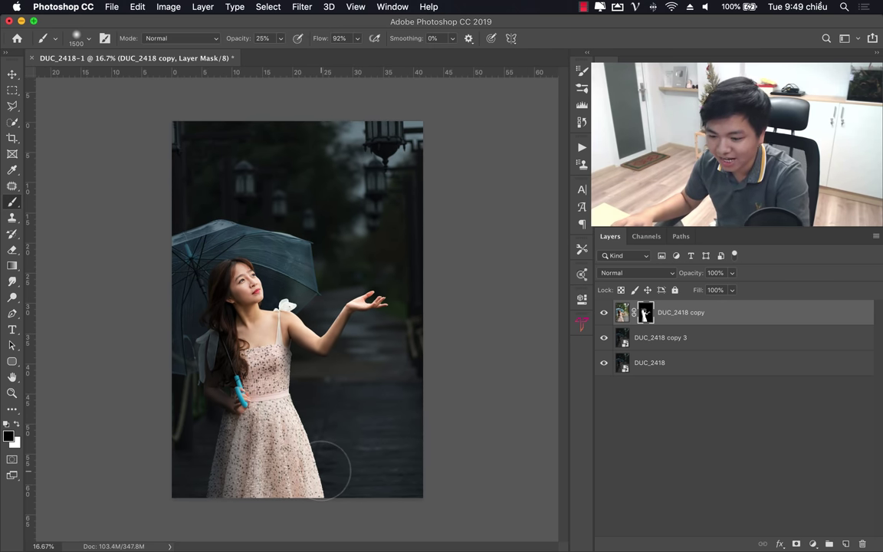
key("x")
key("bracketright")
key("bracketright")
key("bracketright")
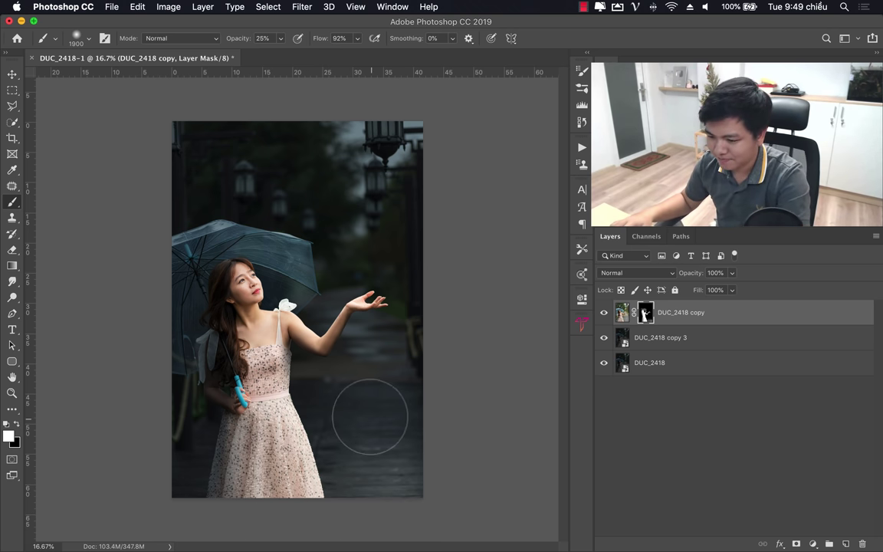
key("bracketleft")
key("bracketleft")
key("bracketleft")
key("bracketleft")
key("bracketleft")
key("bracketleft")
key("bracketleft")
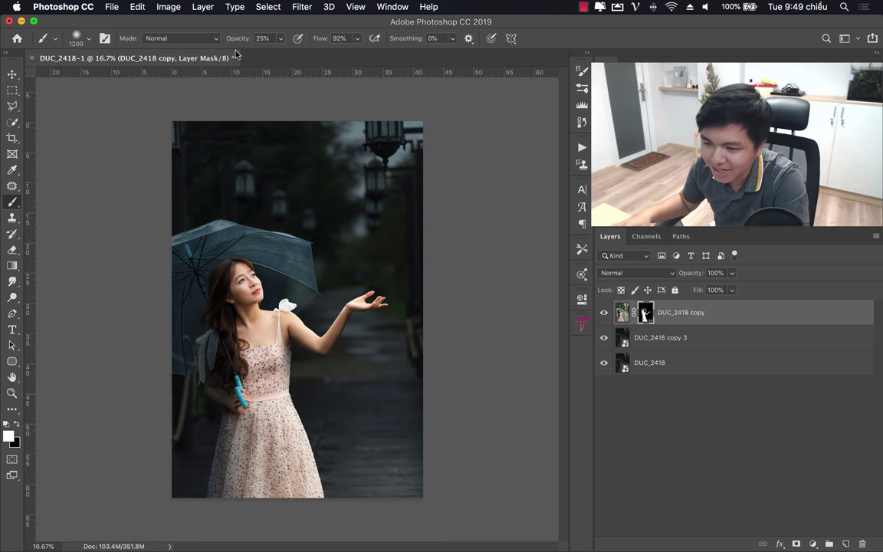
type("13")
key("Return")
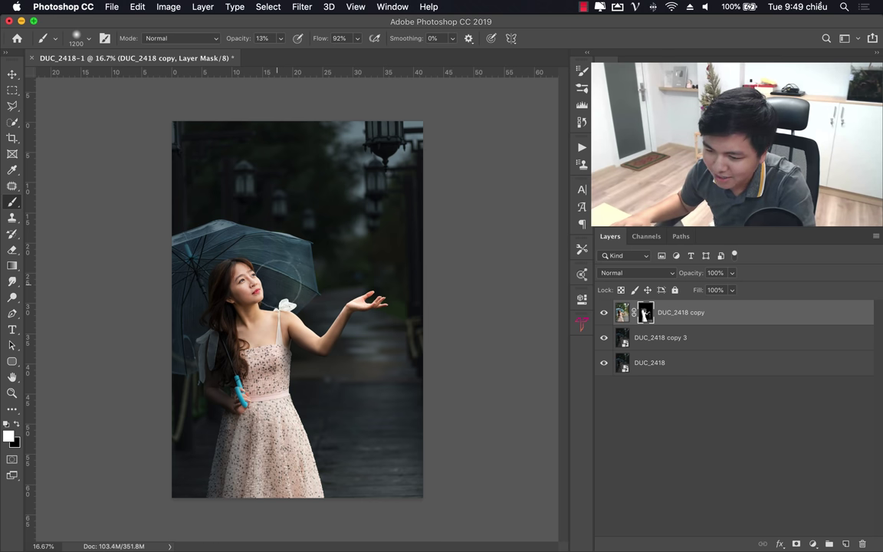
key("z")
mouse_move(308, 346)
left_mouse_down()
mouse_move(298, 364)
mouse_move(302, 316)
left_mouse_up()
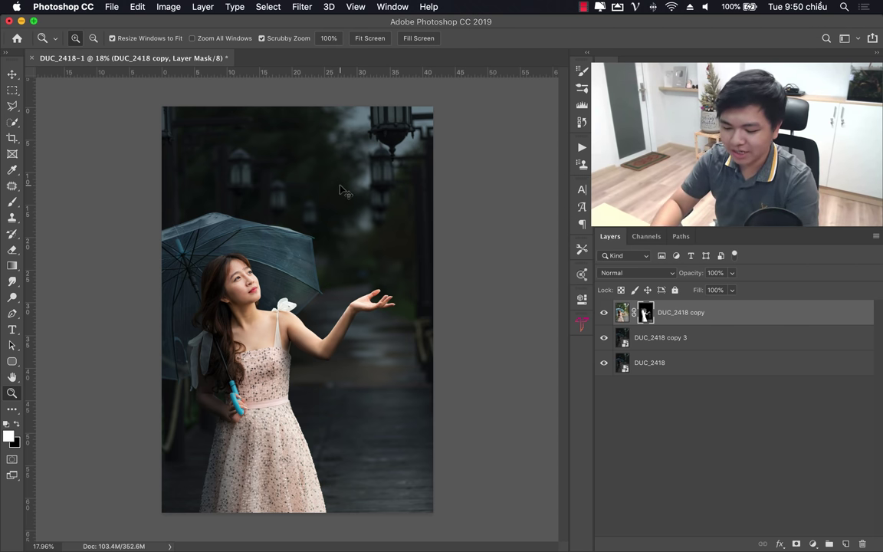
Step: Create a new empty layer named Layer 1
key("super+shift+n")
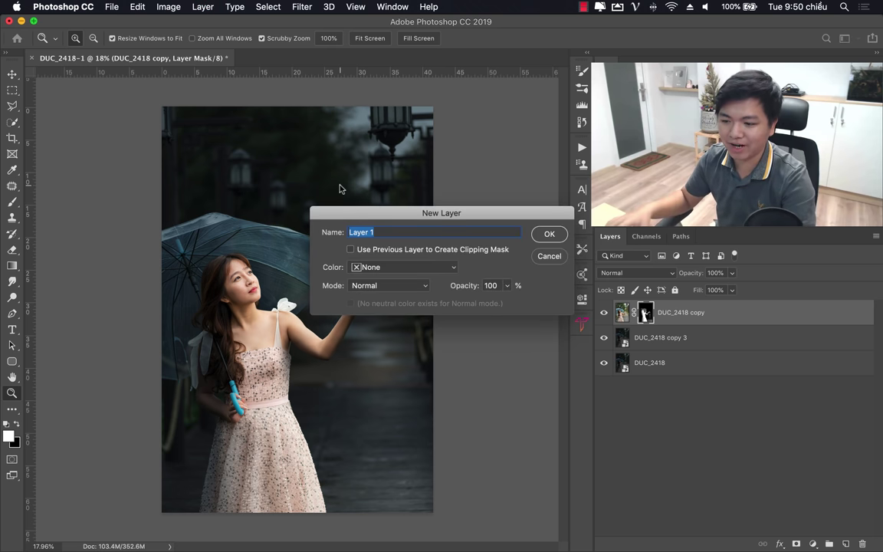
left_click_drag(450, 220, 394, 218)
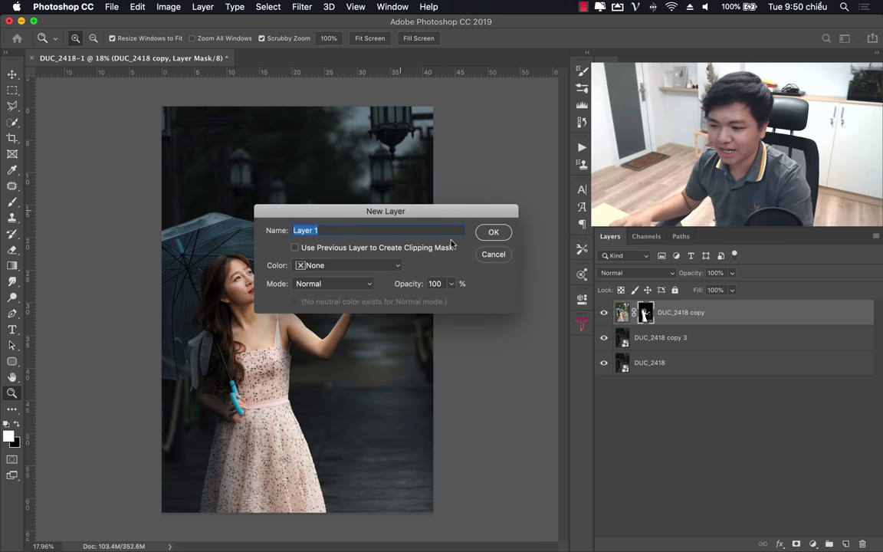
left_click(494, 232)
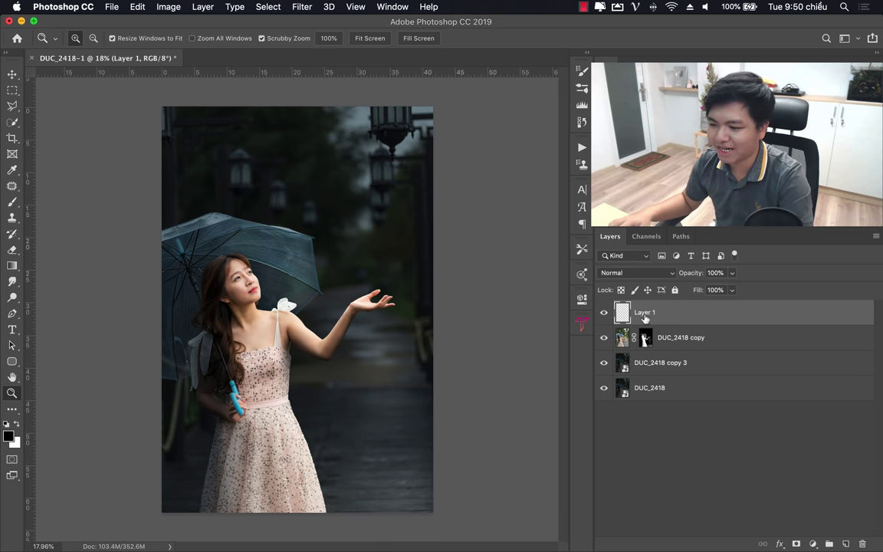
Step: Zoom in on the top-right lamp and lasso its glass panes into a selection
mouse_move(380, 135)
left_mouse_down()
mouse_move(391, 290)
mouse_move(403, 184)
mouse_move(454, 181)
left_mouse_up()
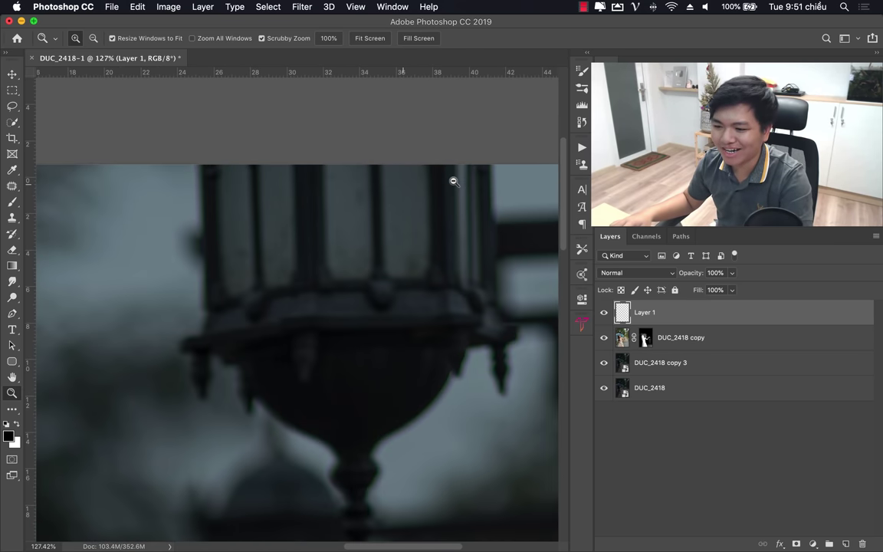
left_click_drag(414, 205, 379, 222)
key("ctrl+r")
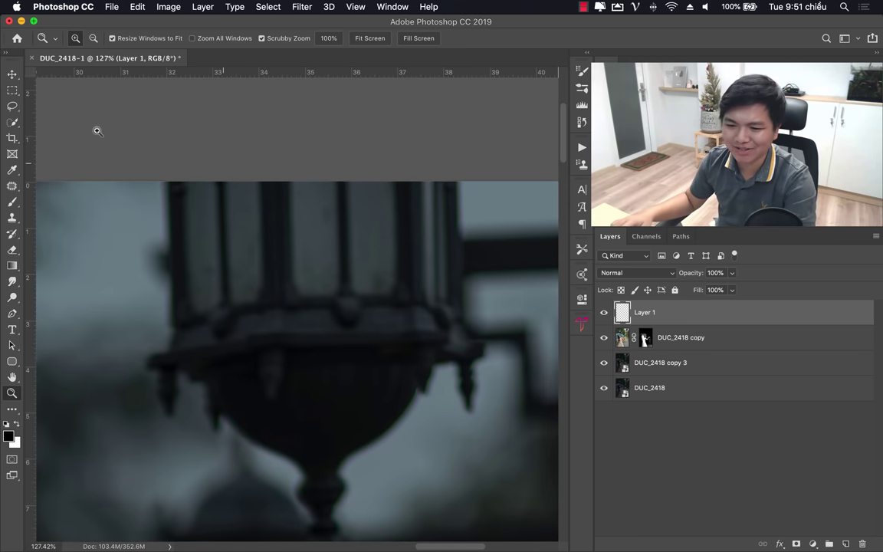
left_click(10, 107)
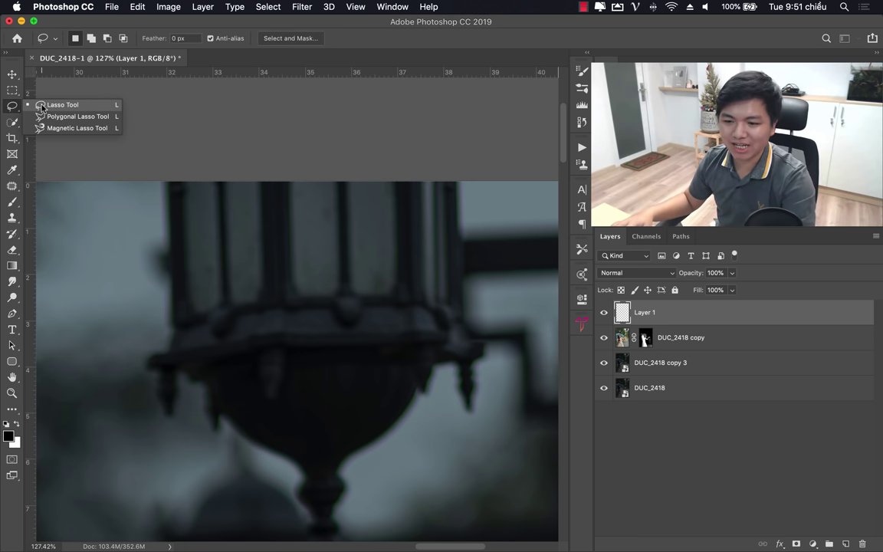
left_click(38, 98)
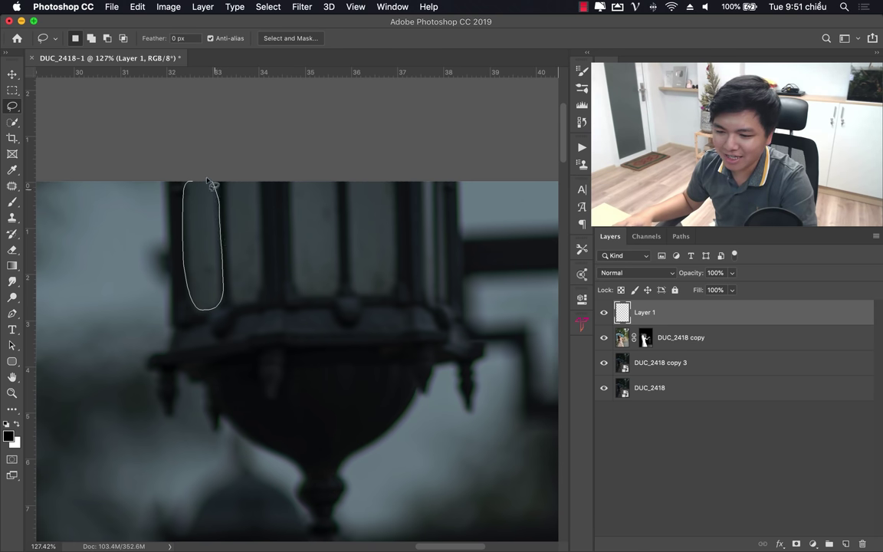
left_click_drag(207, 182, 205, 182)
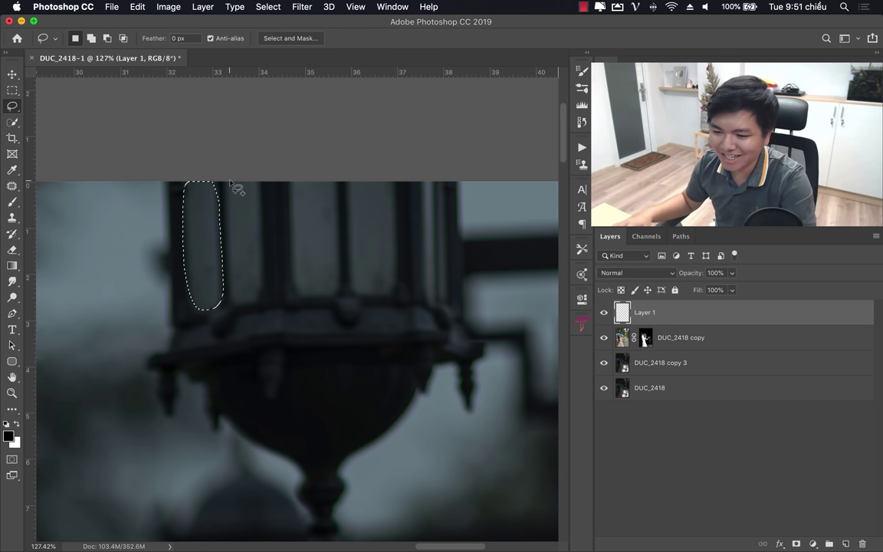
key("shift")
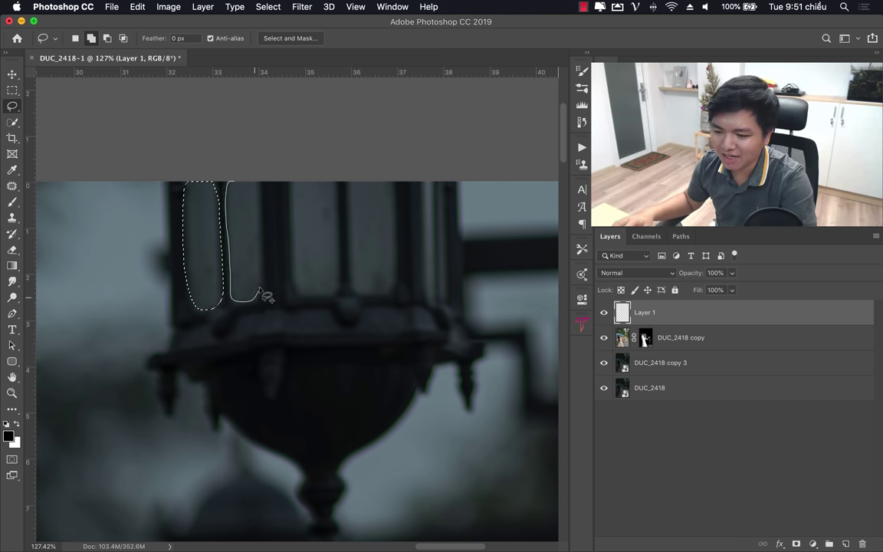
left_click_drag(252, 186, 337, 184)
mouse_move(349, 184)
left_mouse_down()
mouse_move(395, 184)
mouse_move(453, 280)
mouse_move(306, 413)
left_mouse_up()
Step: Add the lower lamp's glass pane to the selection and zoom out to check all panes
scroll(454, 280, "down", 5)
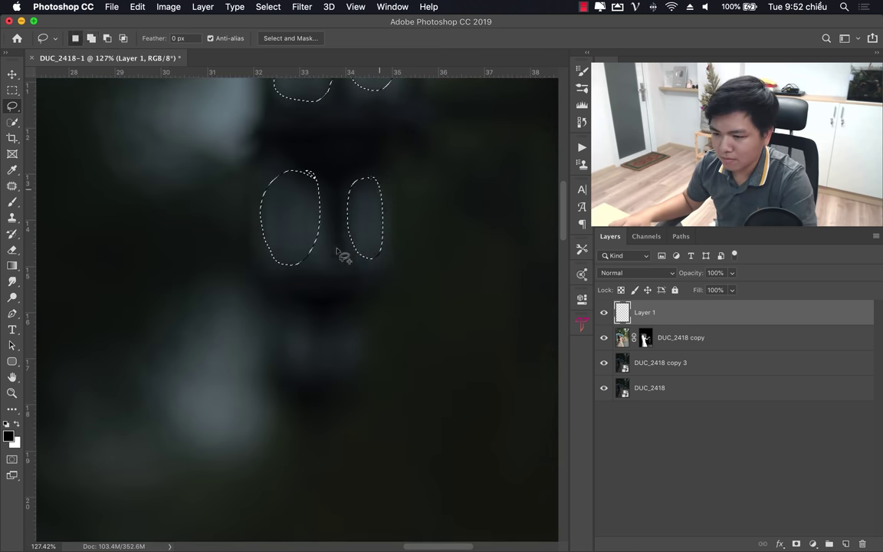
scroll(340, 256, "left", 3)
mouse_move(223, 344)
left_mouse_down()
mouse_move(286, 226)
mouse_move(374, 245)
left_mouse_up()
scroll(291, 354, "down", 3)
left_click_drag(236, 285, 249, 341)
key("z")
key("ctrl+0")
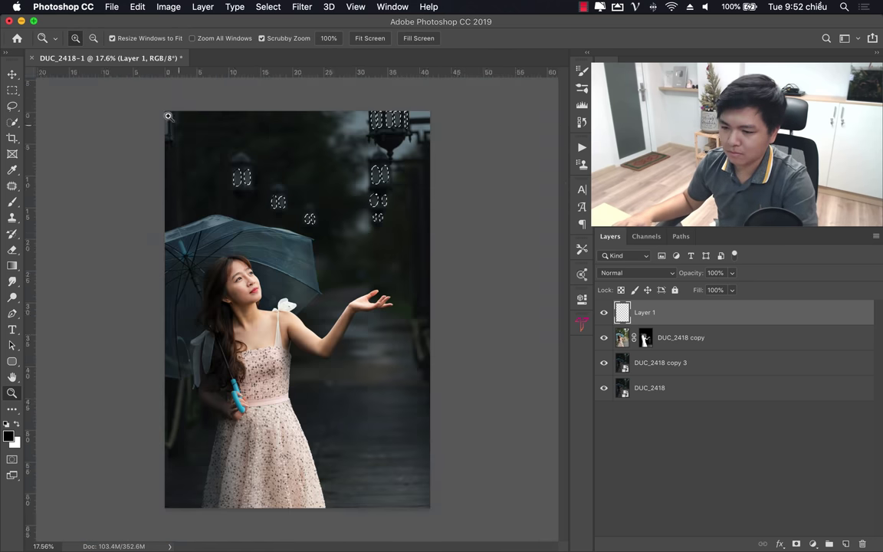
left_click_drag(232, 240, 271, 351)
key("ctrl+r")
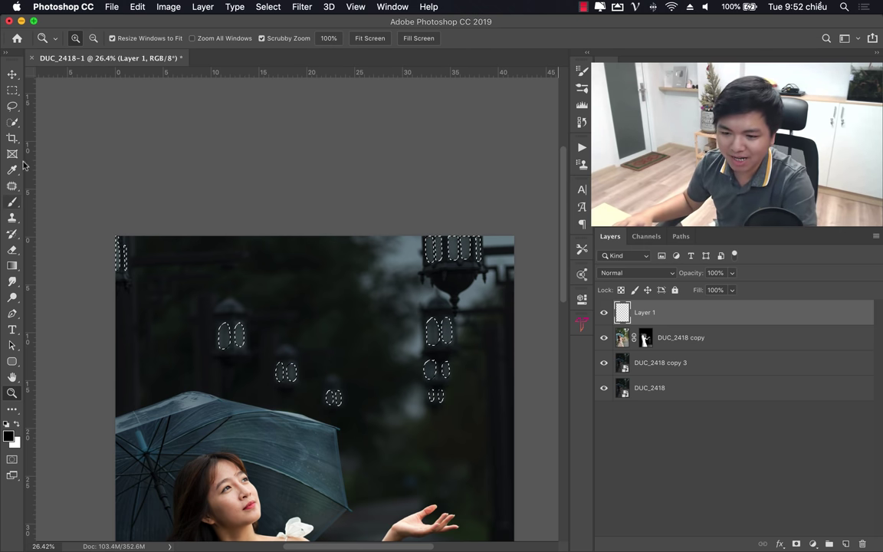
Step: Feather the lamp-pane selection with a 30-pixel radius
left_click(13, 105)
right_click(17, 105)
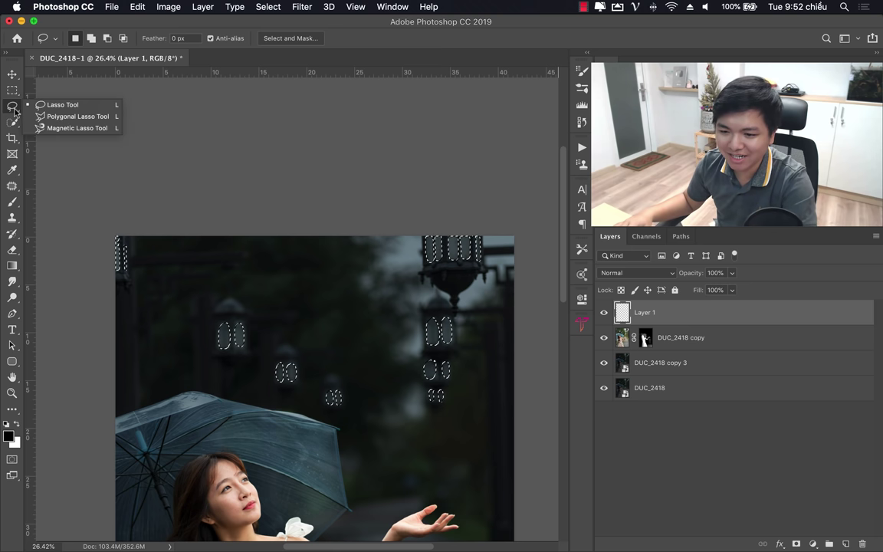
left_click(495, 71)
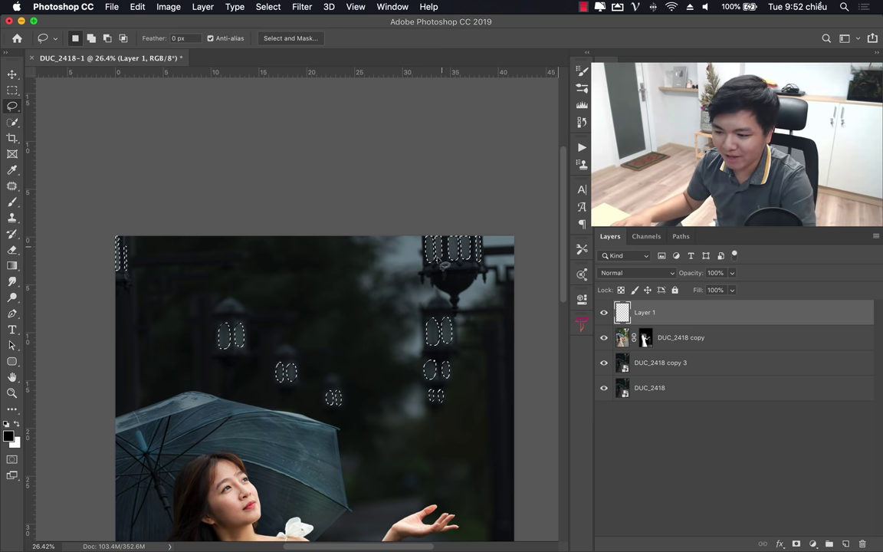
right_click(414, 303)
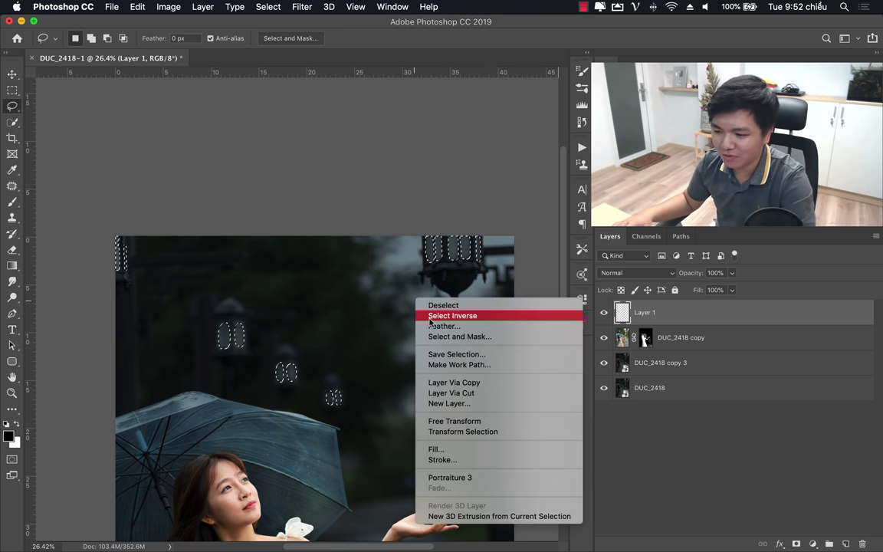
left_click(441, 325)
left_click_drag(439, 240, 283, 233)
type("3")
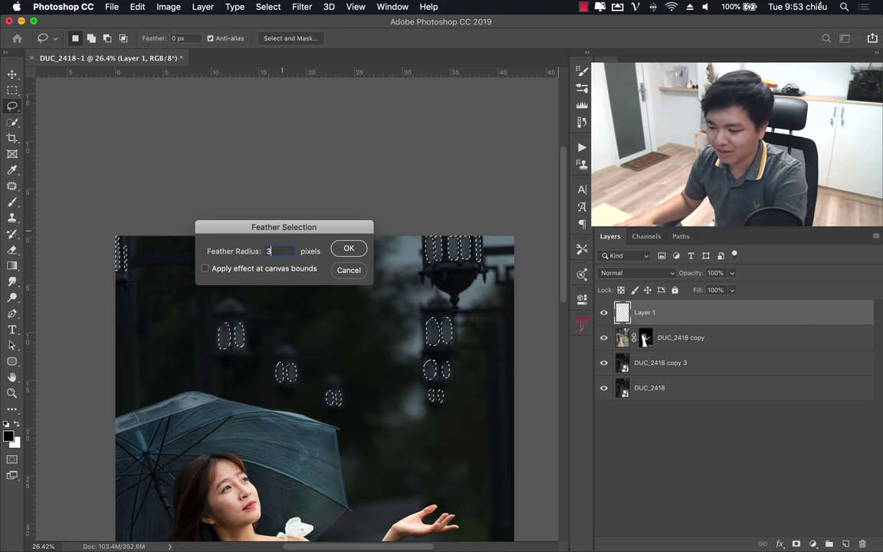
type("0")
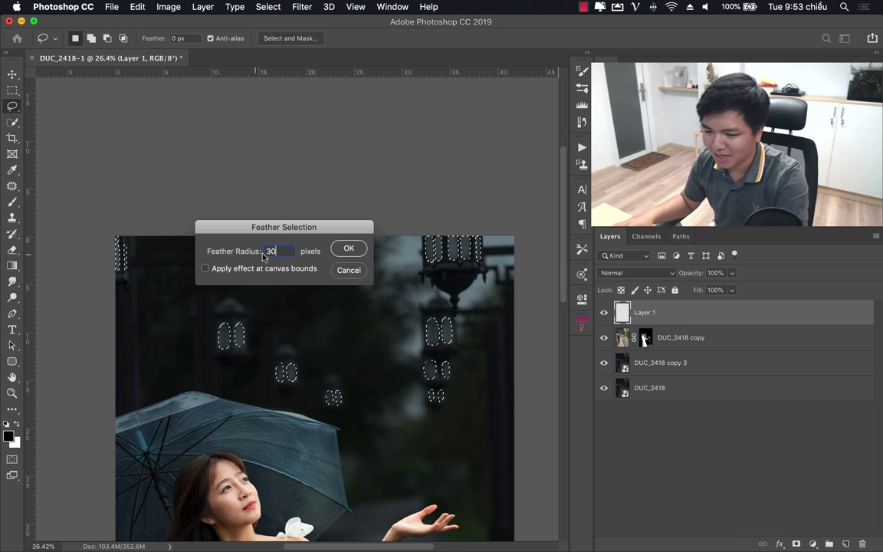
left_click(348, 250)
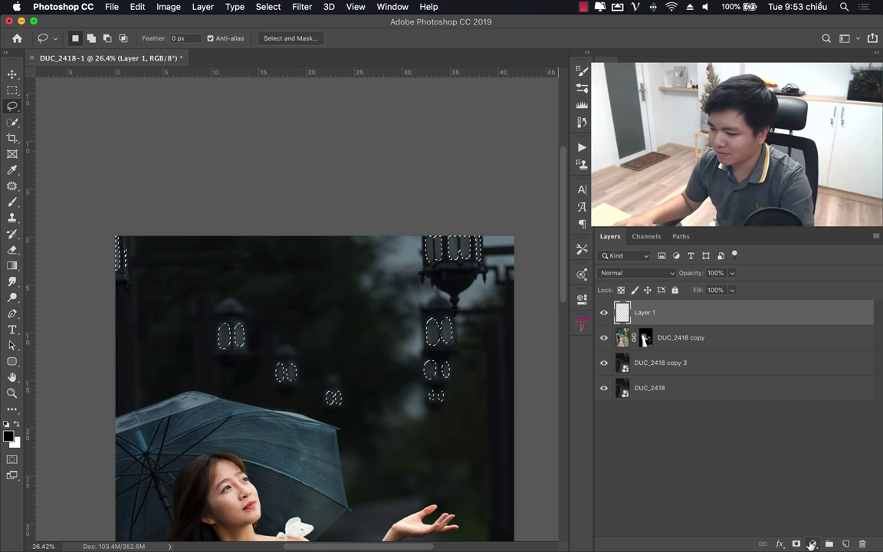
Step: Add a Solid Color fill layer in pale gold #e4c060, masked to the lamp panes
left_click(811, 543)
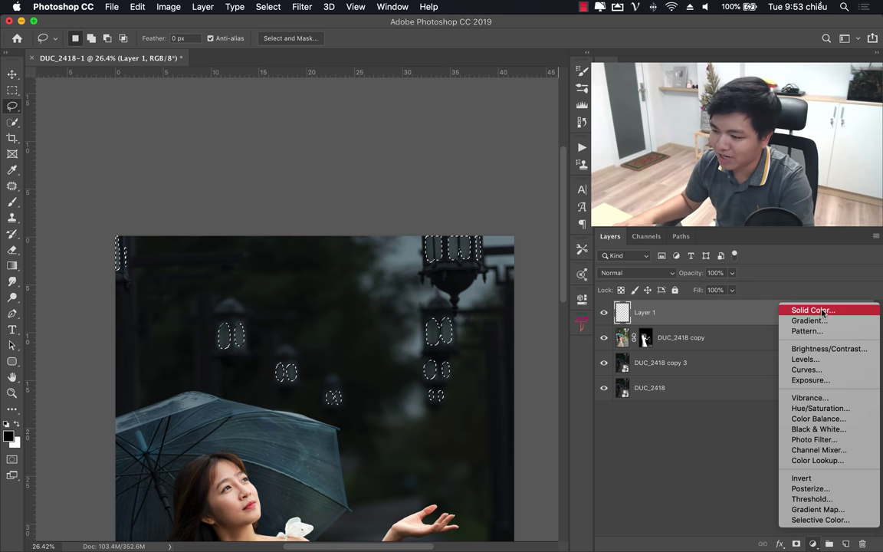
left_click(793, 310)
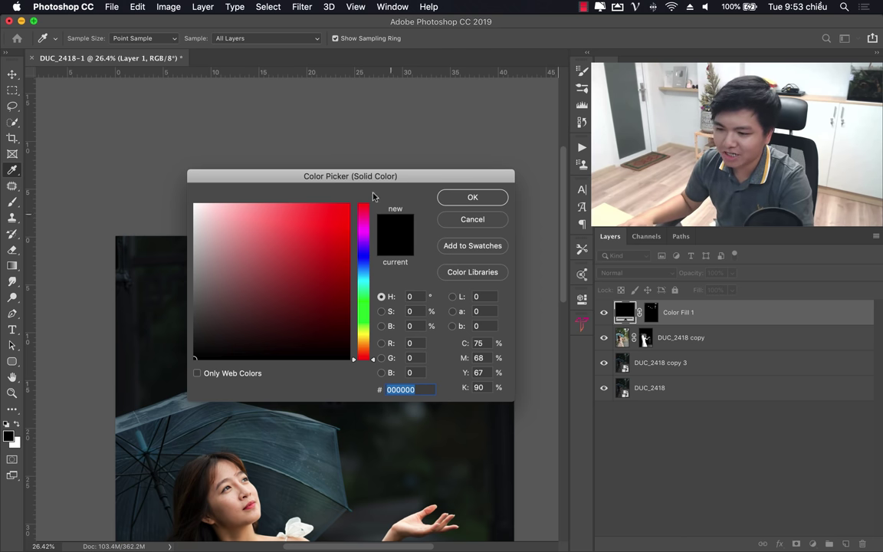
left_click_drag(373, 176, 386, 206)
left_click_drag(380, 361, 378, 366)
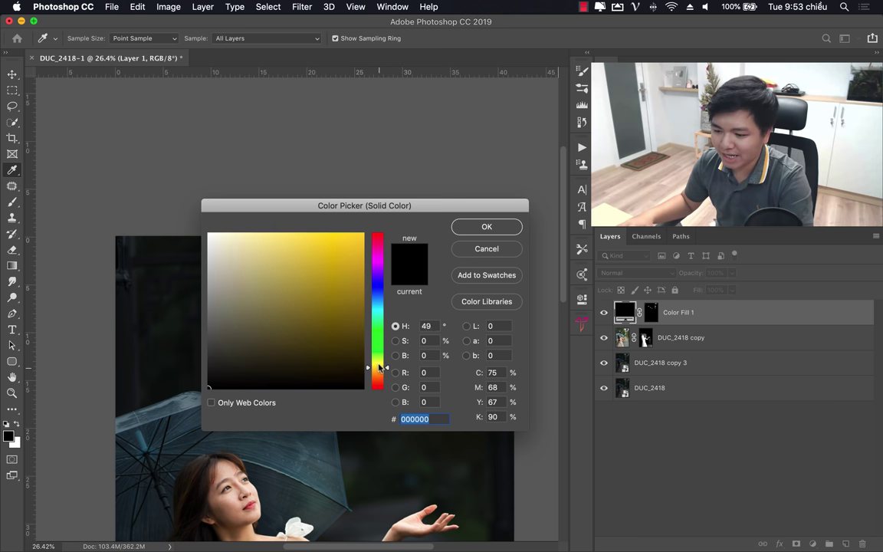
left_click_drag(369, 214, 397, 160)
left_click_drag(384, 240, 384, 190)
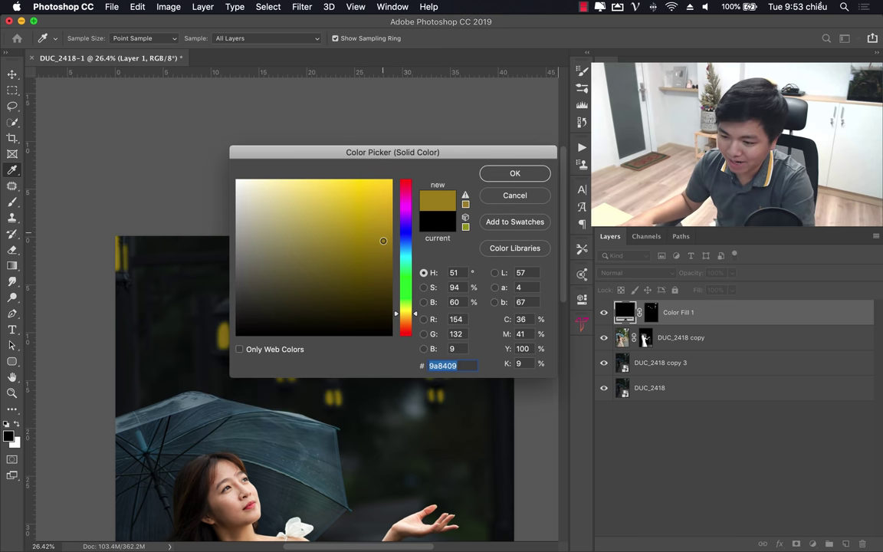
left_click_drag(407, 153, 663, 243)
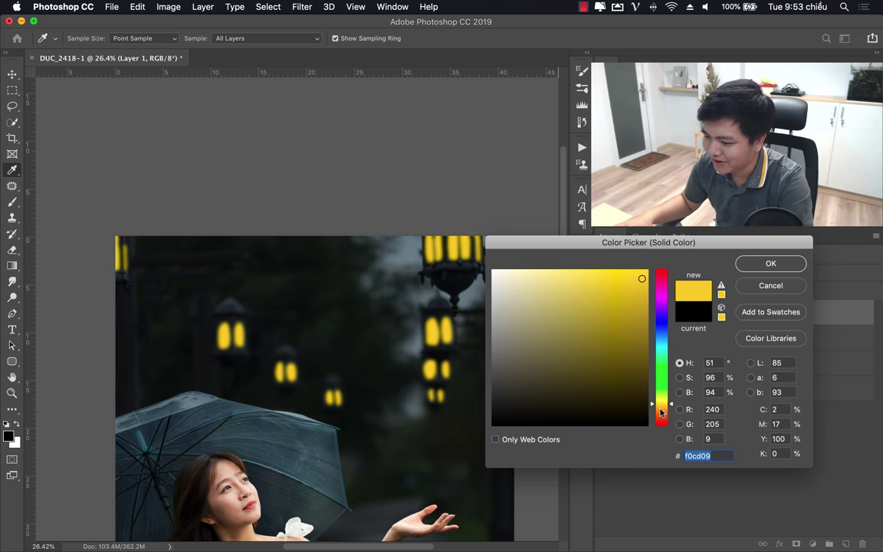
left_click_drag(661, 412, 665, 410)
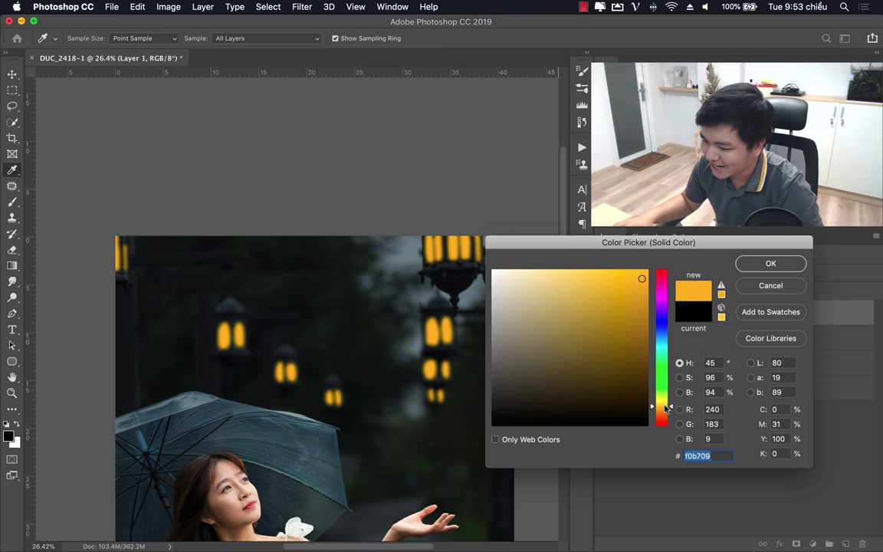
left_click_drag(665, 410, 666, 408)
mouse_move(624, 287)
left_mouse_down()
mouse_move(600, 272)
mouse_move(566, 274)
mouse_move(590, 279)
mouse_move(569, 277)
mouse_move(570, 286)
mouse_move(590, 285)
mouse_move(580, 272)
mouse_move(582, 285)
left_mouse_up()
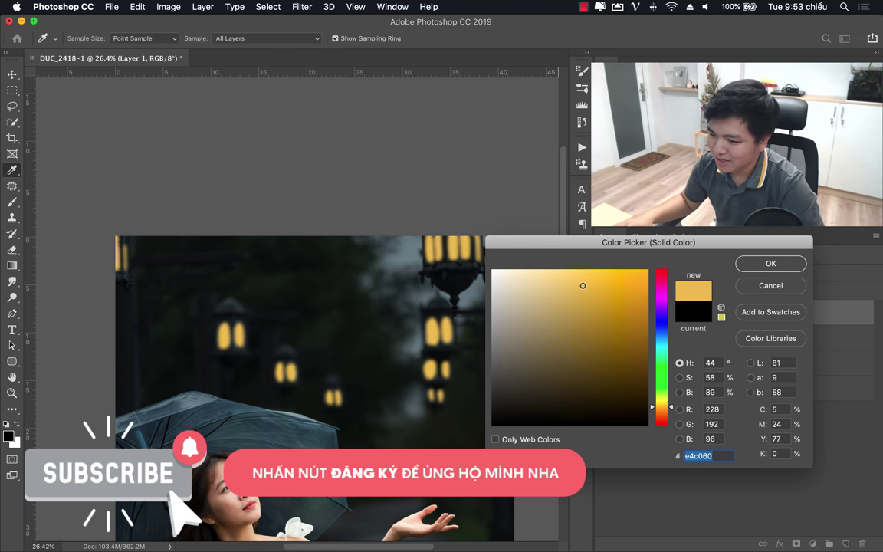
left_click(770, 263)
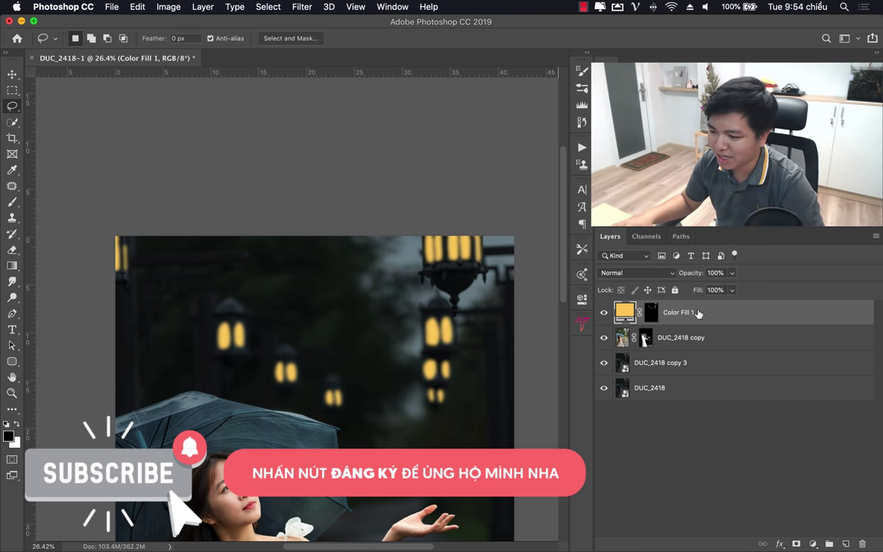
Step: Set Color Fill 1 to Color Dodge, change its colour to #d8b75e, and select its mask
left_click(645, 274)
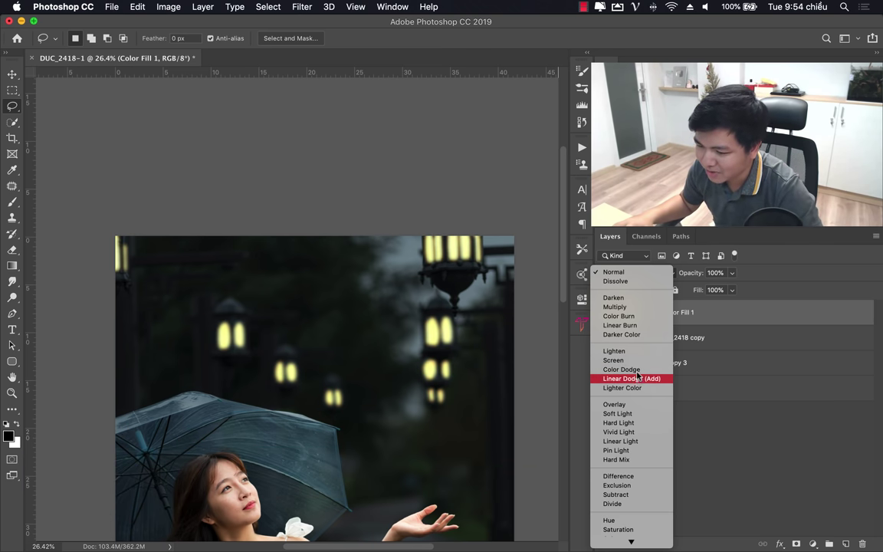
left_click(637, 371)
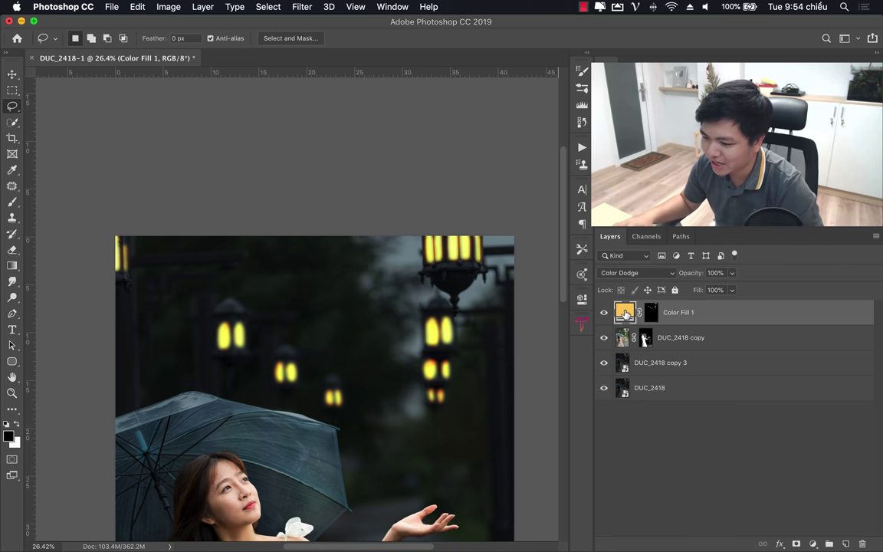
double_click(626, 313)
left_click_drag(604, 242, 616, 288)
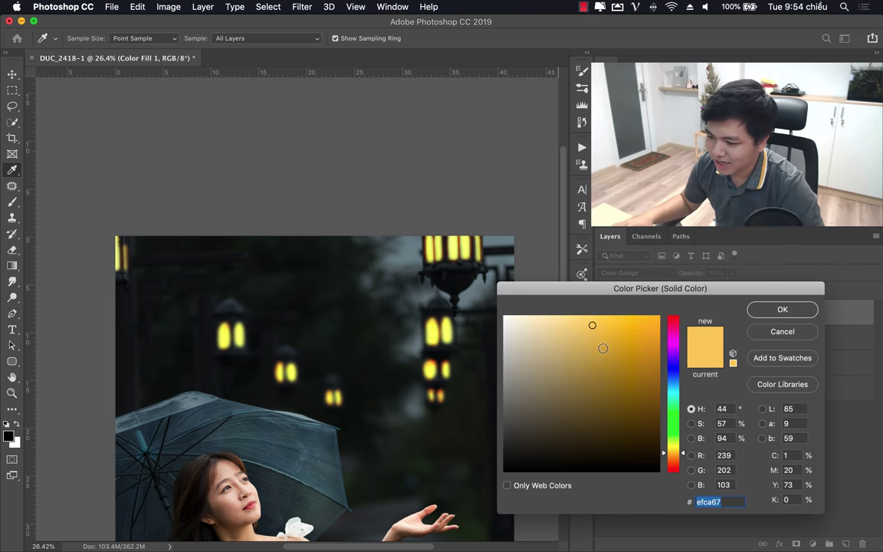
mouse_move(591, 321)
left_mouse_down()
mouse_move(590, 355)
mouse_move(565, 352)
mouse_move(609, 329)
mouse_move(548, 327)
mouse_move(591, 337)
left_mouse_up()
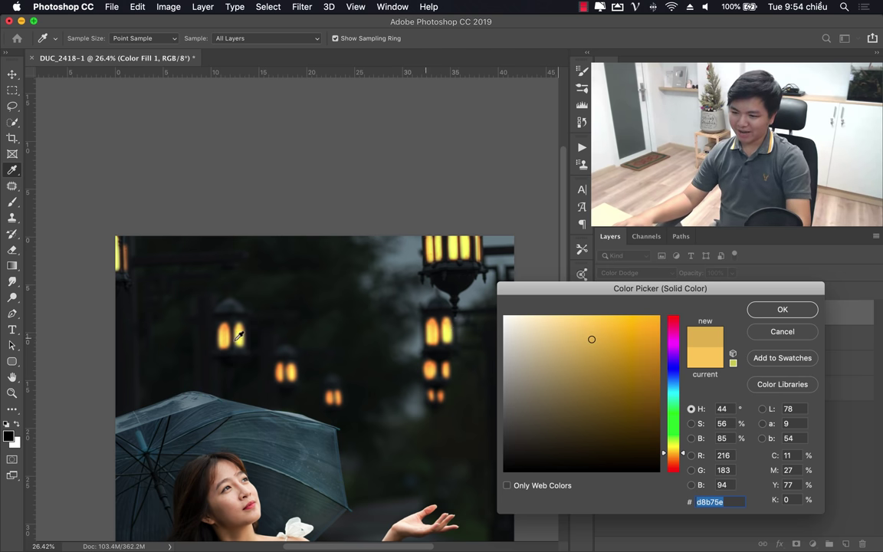
left_click(782, 309)
key("z")
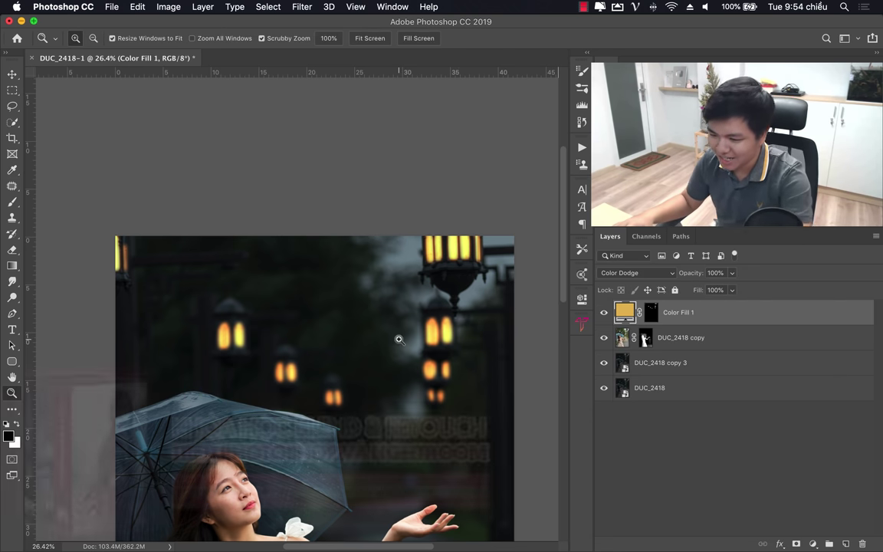
mouse_move(442, 354)
left_mouse_down()
mouse_move(349, 352)
mouse_move(456, 339)
left_mouse_up()
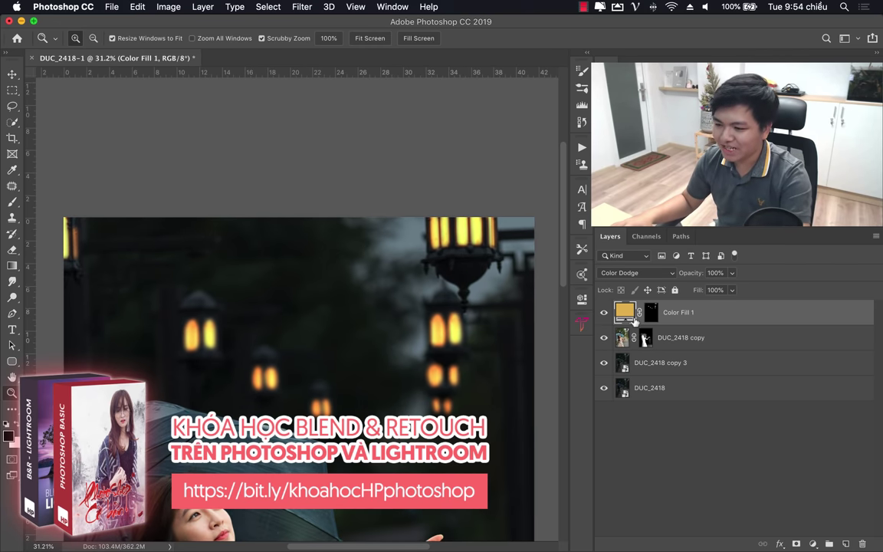
left_click(650, 313)
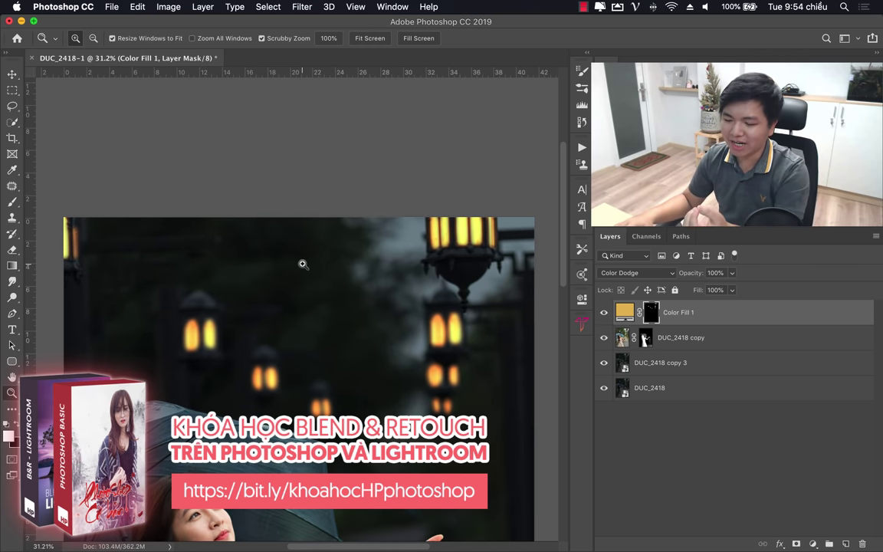
Step: Apply an 8-pixel Gaussian Blur to the Color Fill 1 mask and view the whole photo
left_click(295, 7)
mouse_move(307, 153)
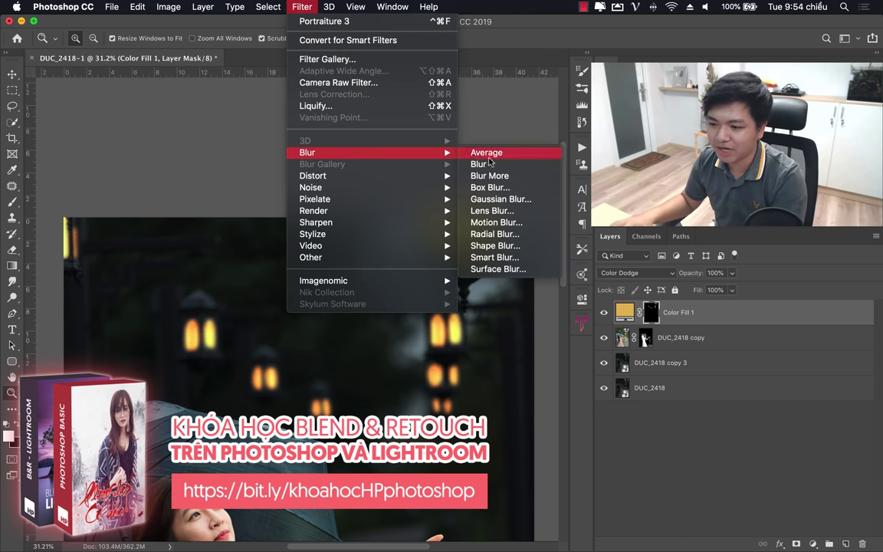
left_click(499, 199)
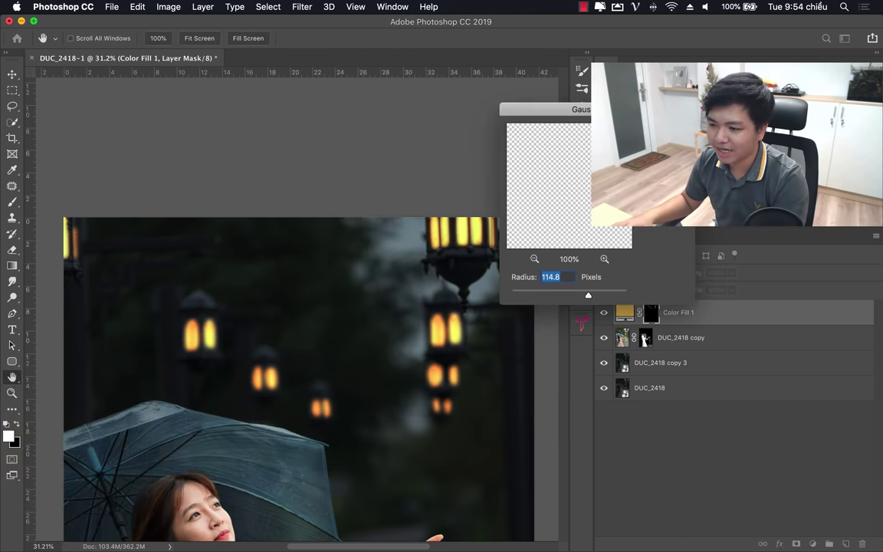
left_click_drag(616, 110, 339, 108)
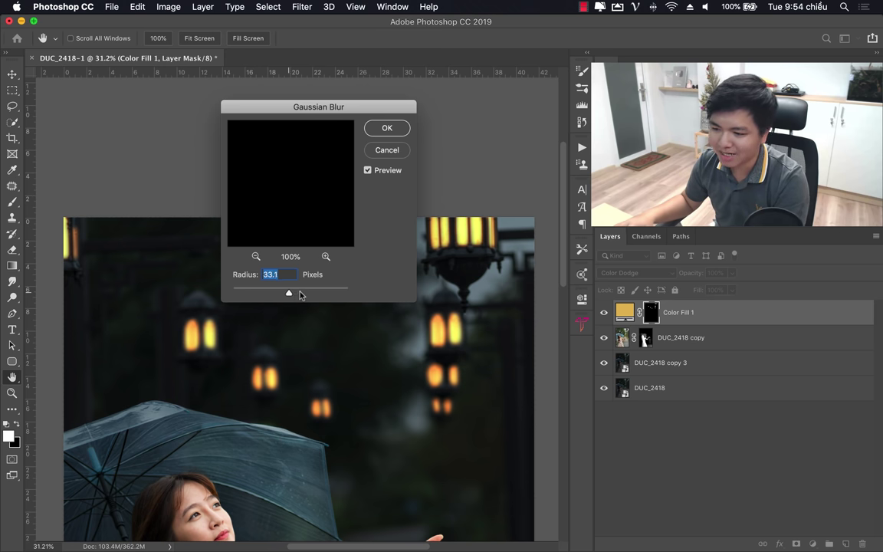
left_click_drag(300, 295, 299, 295)
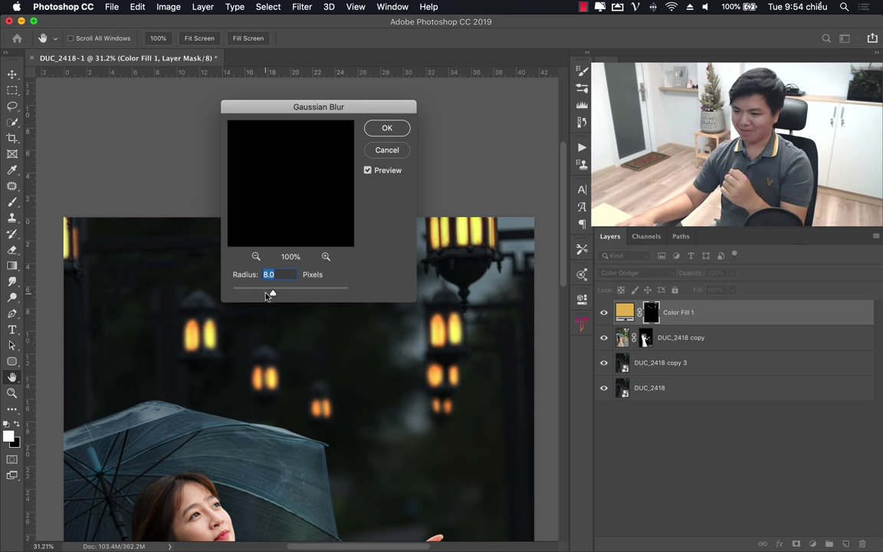
left_click(387, 128)
key("z")
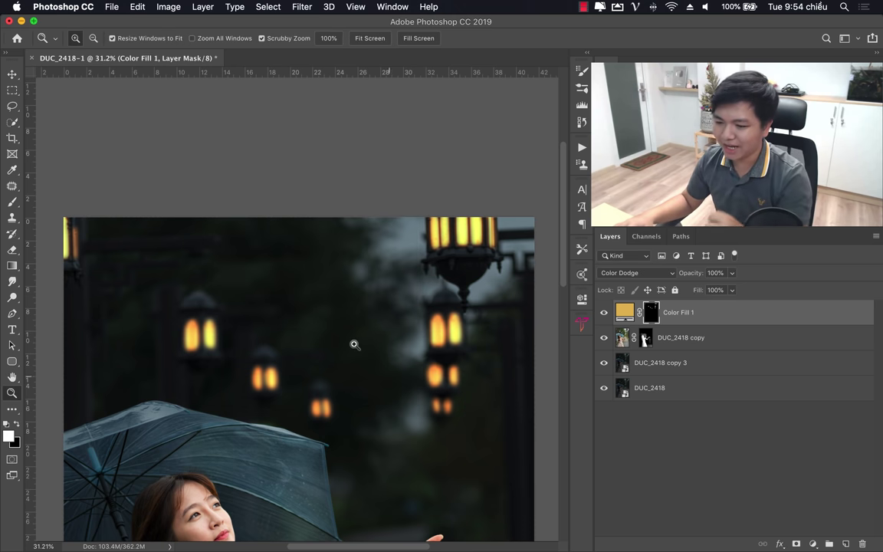
mouse_move(354, 345)
left_mouse_down()
mouse_move(300, 361)
mouse_move(348, 350)
left_mouse_up()
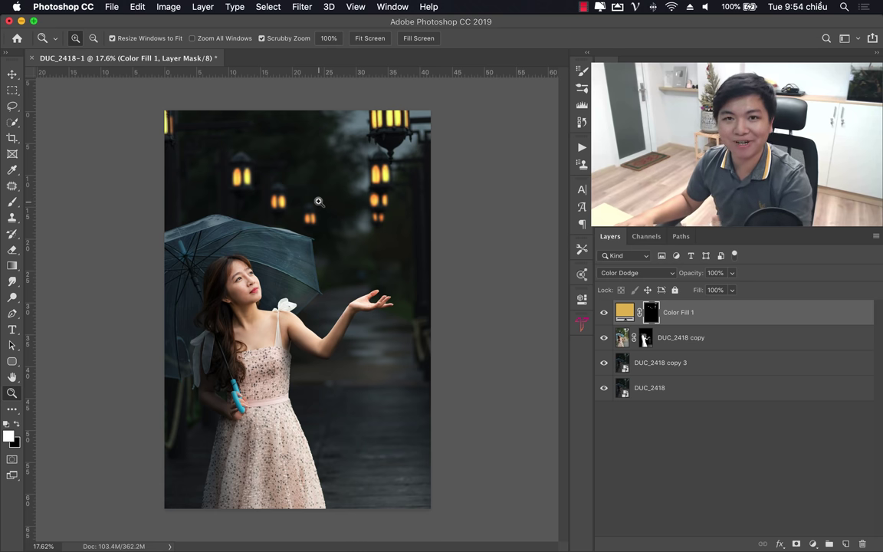
left_click_drag(320, 199, 443, 146)
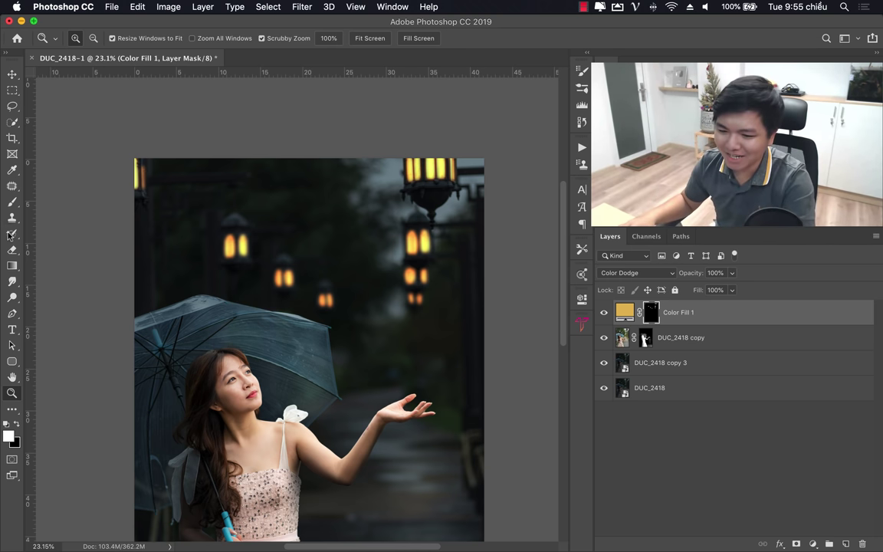
Step: Add a new empty Layer 1 above Color Fill 1
left_click(11, 203)
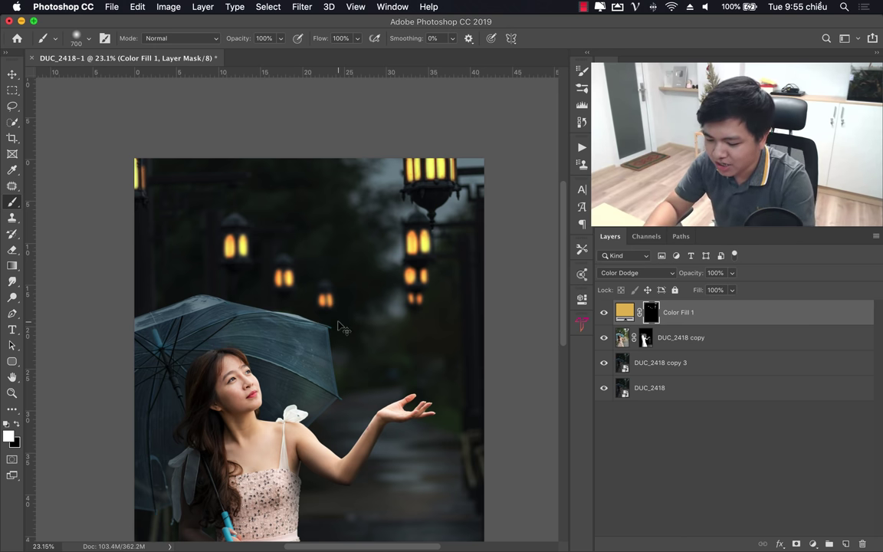
key("ctrl+shift+n")
key("Return")
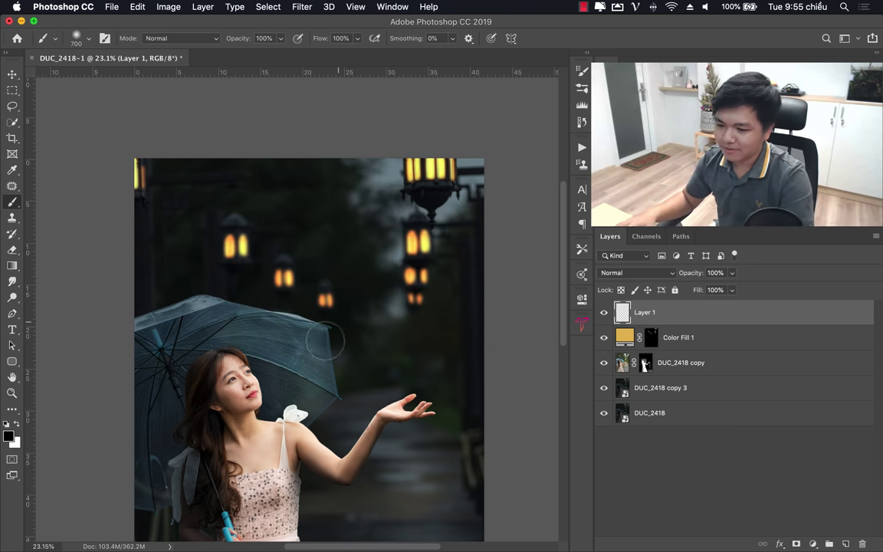
key("x")
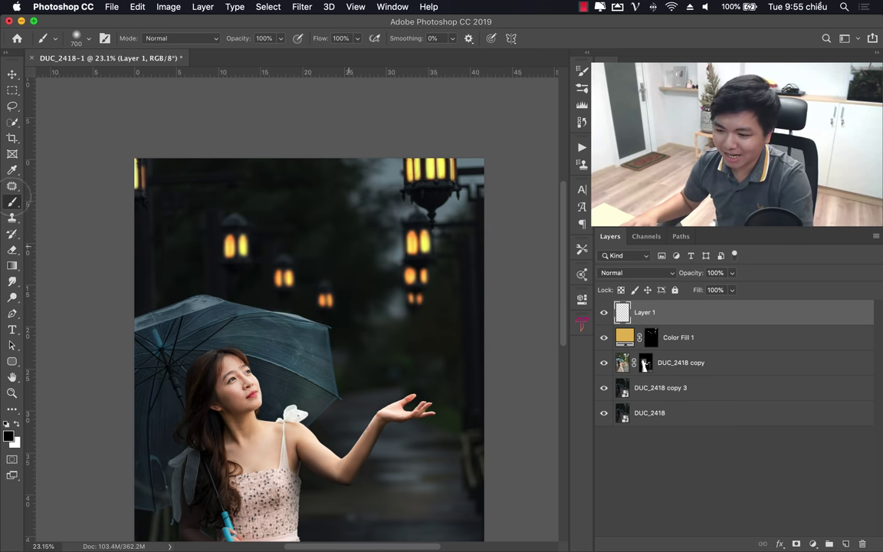
Step: Sample the warm yellow from a lamp window and set up a 300 px soft round brush
left_click(12, 170)
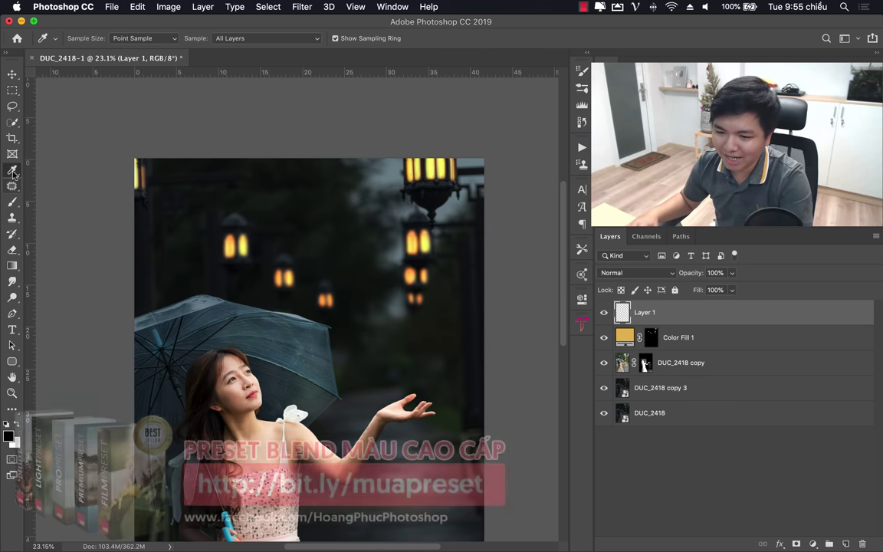
right_click(12, 169)
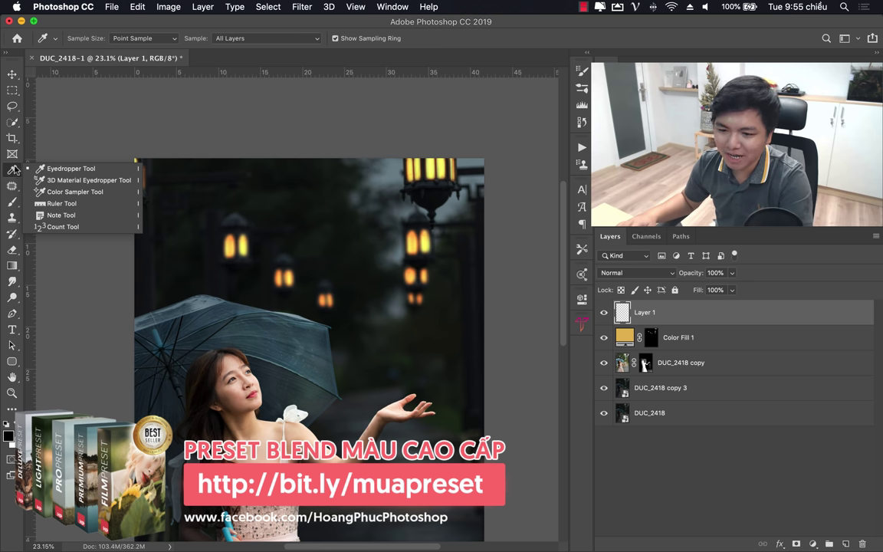
left_click(51, 168)
left_click_drag(242, 242, 236, 239)
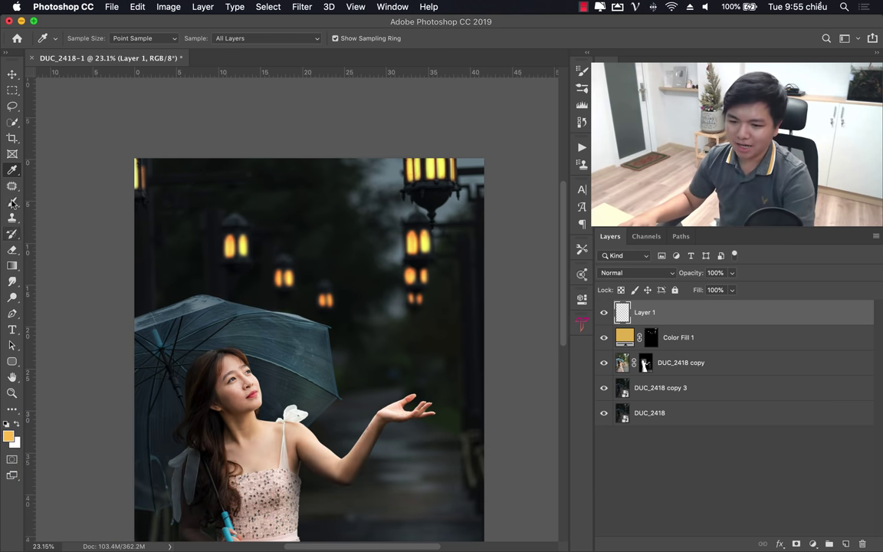
key("b")
right_click(338, 194)
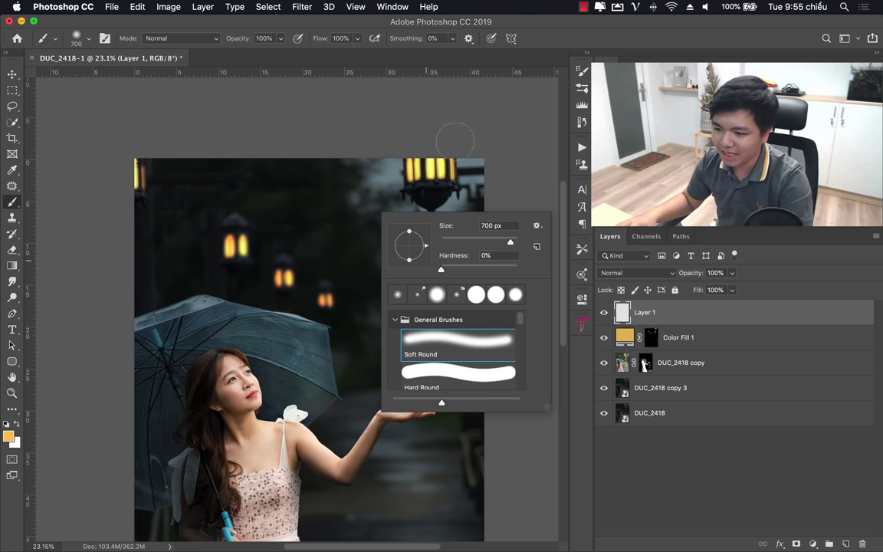
key("bracketleft")
key("bracketleft")
key("bracketleft")
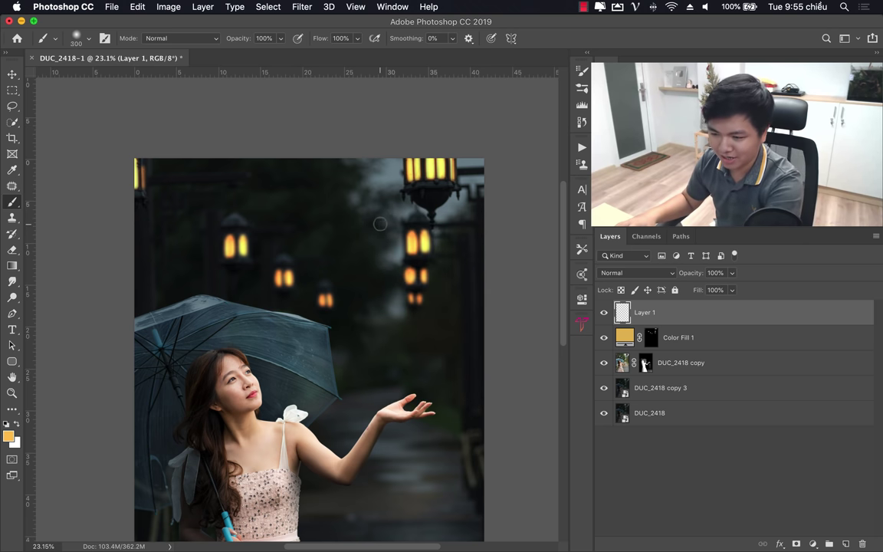
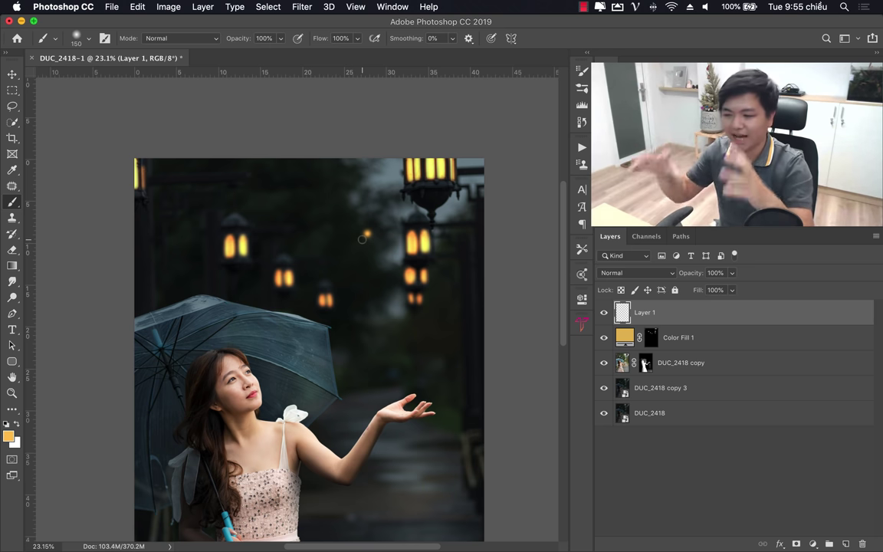
Step: Enlarge the orange glow and move it onto the upper-right lantern
key("super+t")
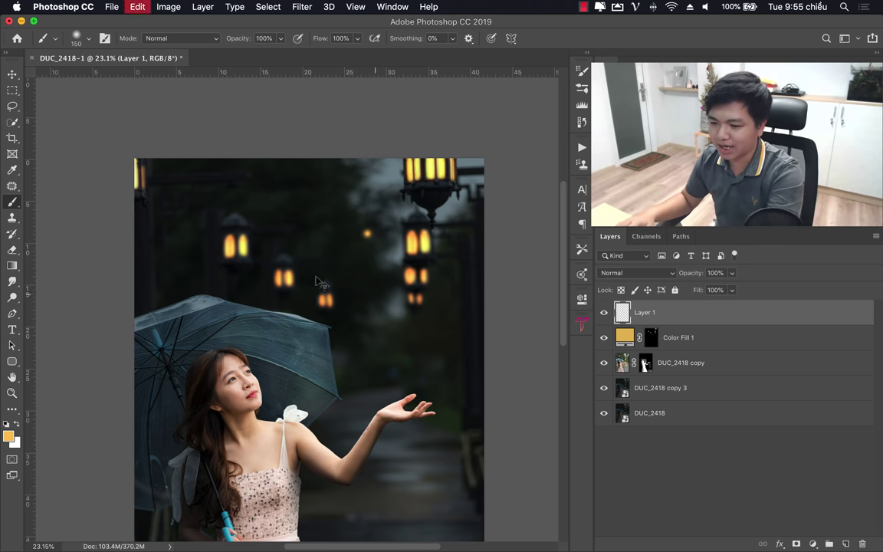
left_click_drag(381, 224, 458, 141)
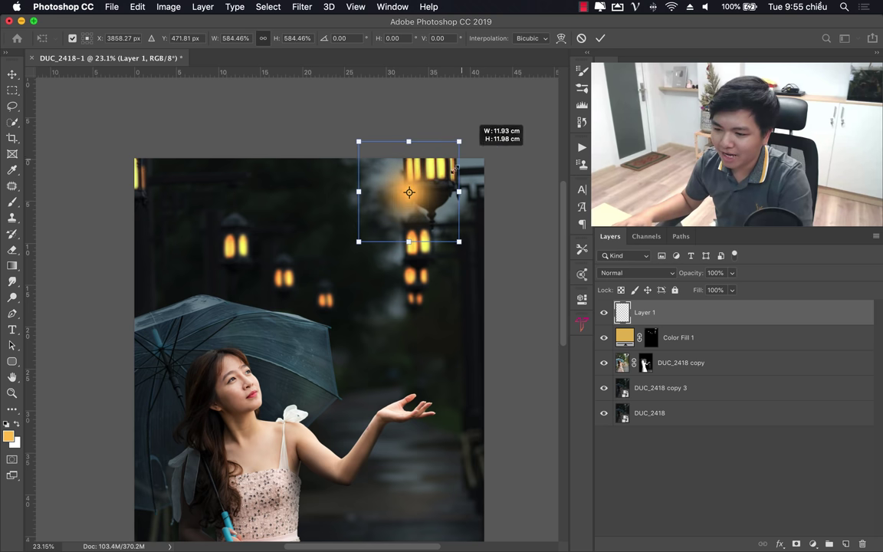
left_click_drag(354, 245, 290, 311)
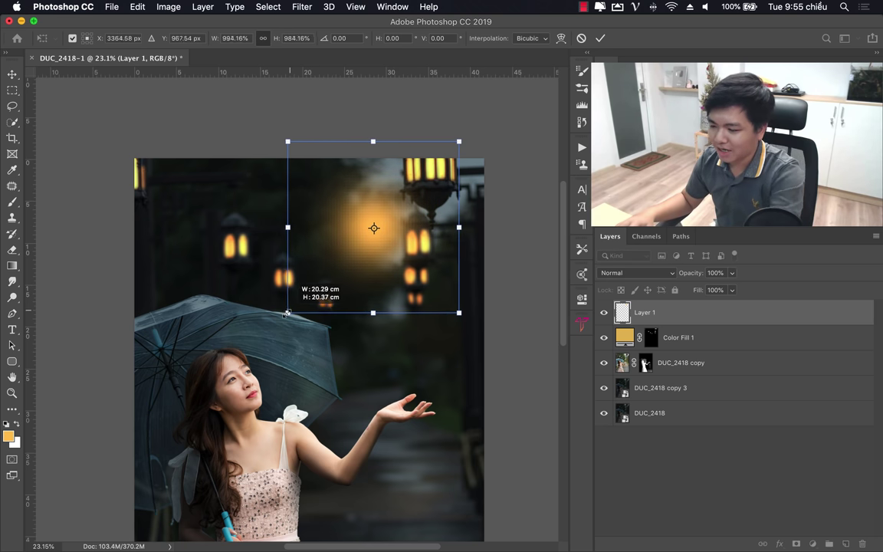
key("Return")
key("b")
key("v")
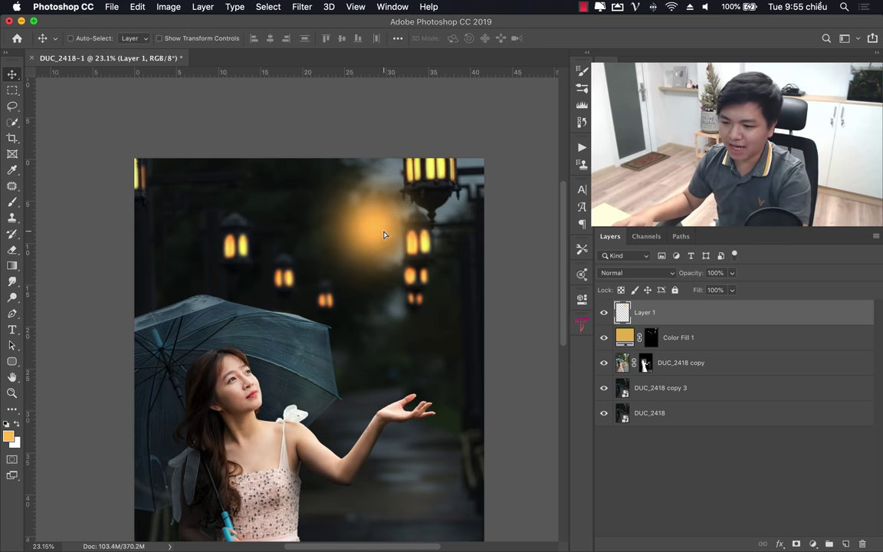
left_click_drag(384, 234, 376, 252)
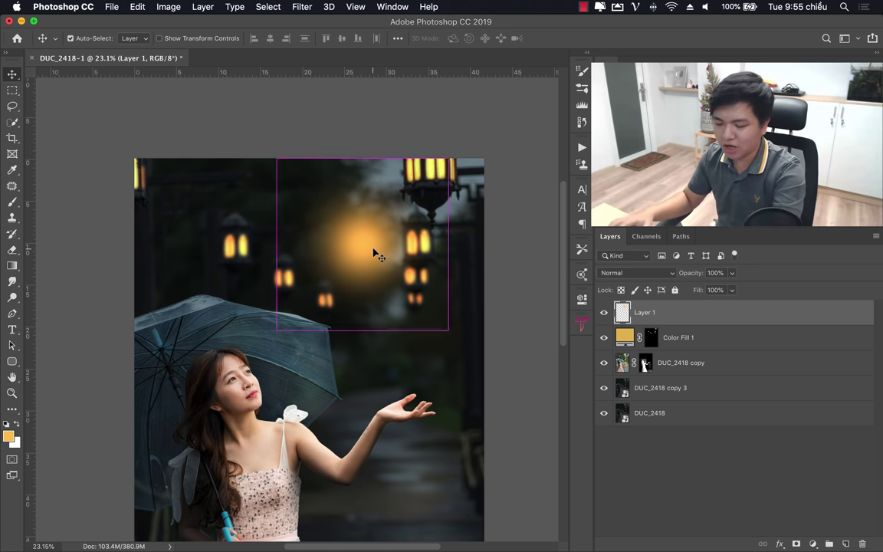
key("ctrl+t")
left_click_drag(276, 331, 203, 404)
key("Return")
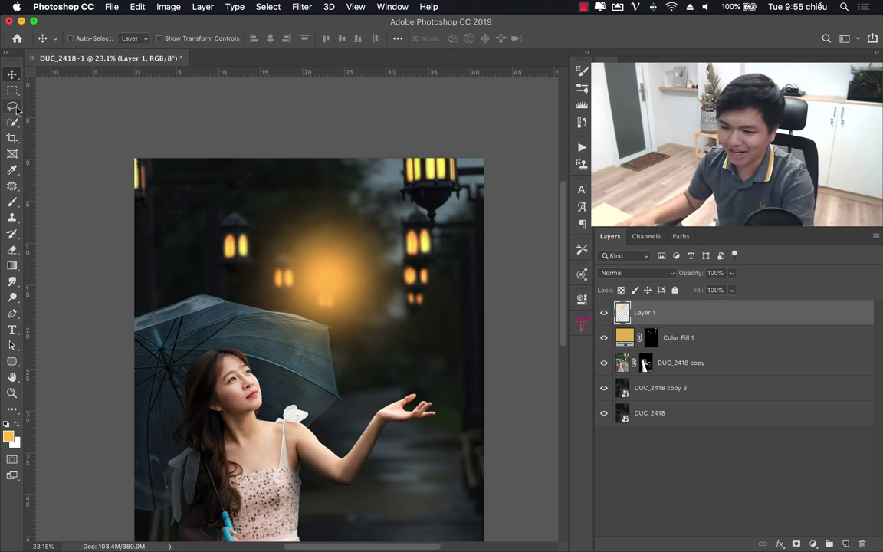
left_click_drag(342, 277, 443, 170)
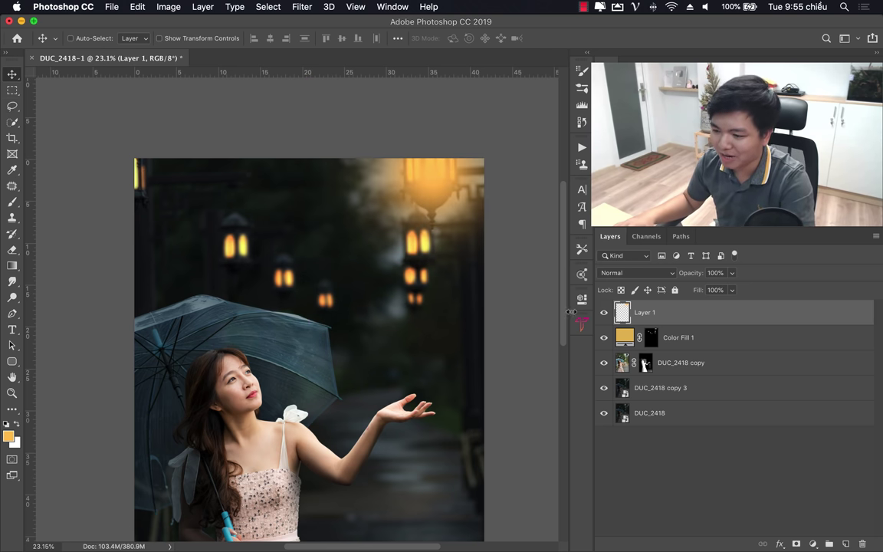
Step: Blend the glow layer in Screen mode at 46% opacity
left_click(645, 273)
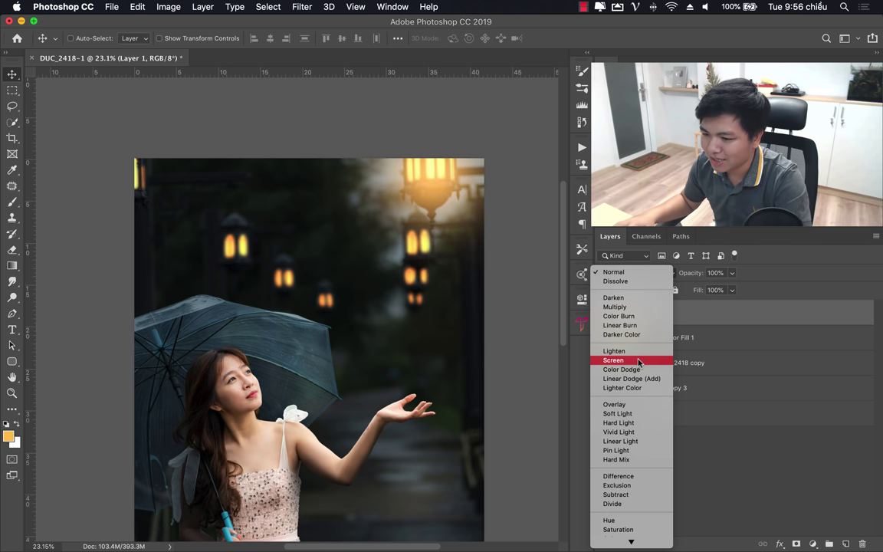
key("Return")
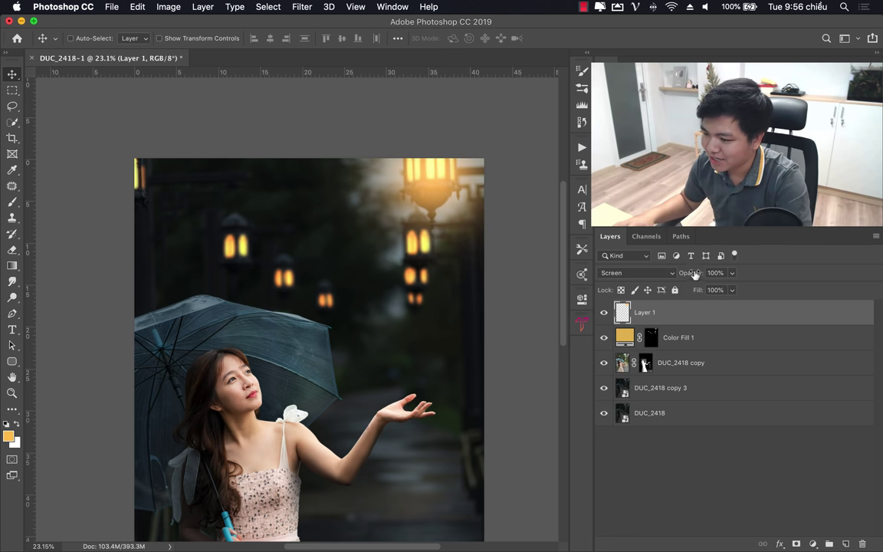
key("5")
key("5")
key("4")
key("3")
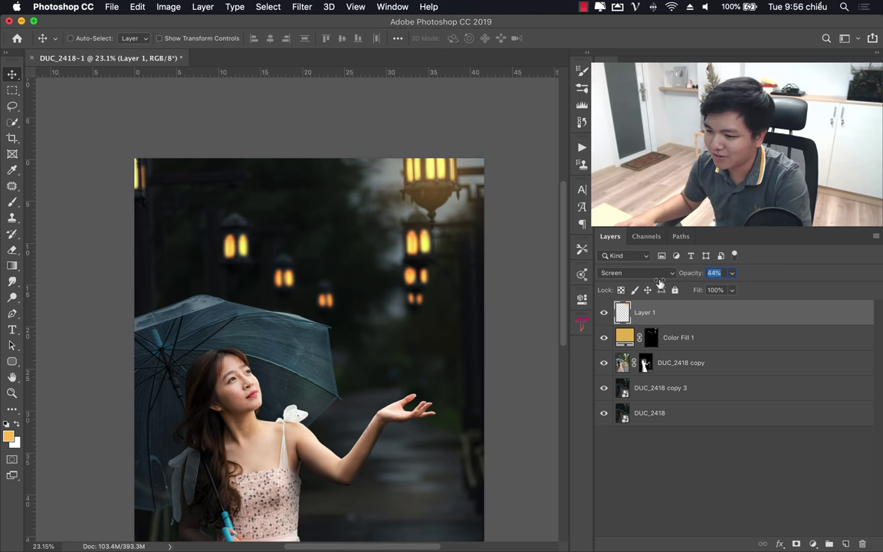
left_click_drag(659, 283, 663, 284)
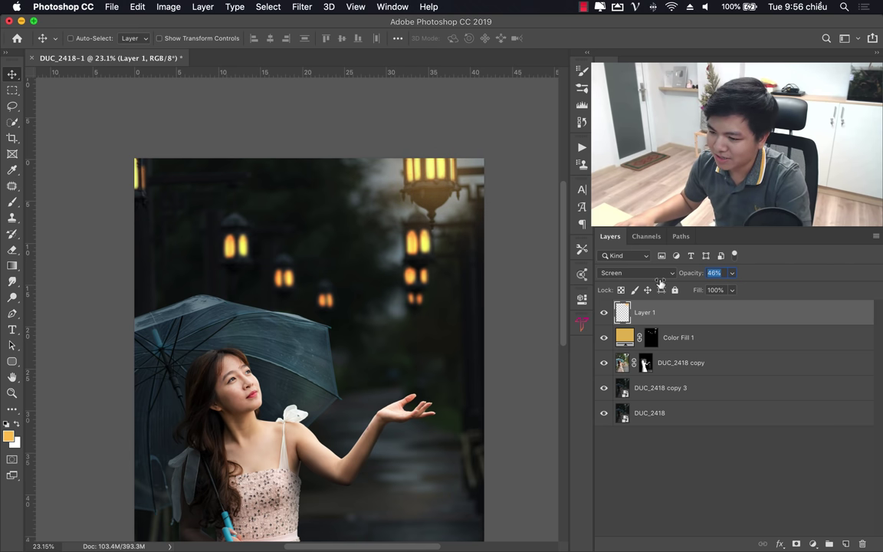
Step: Duplicate the glow, shrink it to about 43%, and place it on the second lantern
key("ctrl+j")
key("ctrl+t")
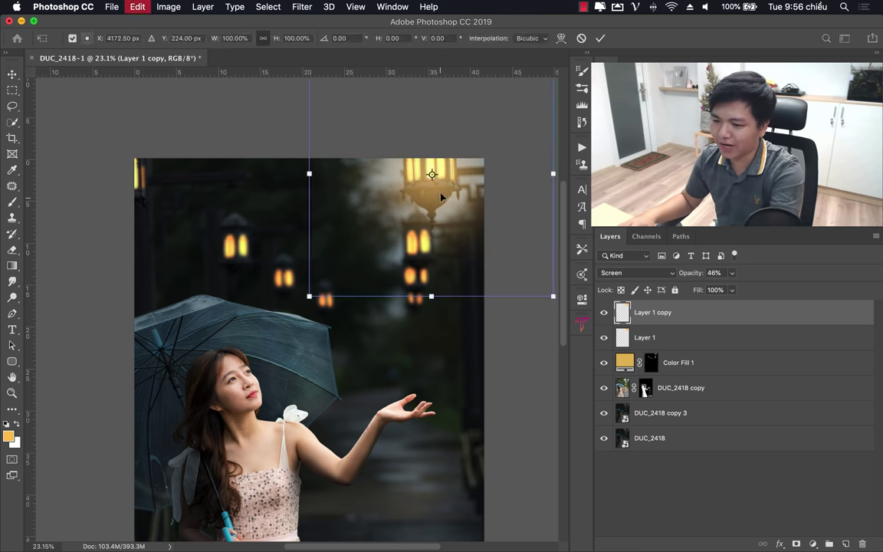
mouse_move(432, 175)
left_mouse_down()
mouse_move(412, 263)
mouse_move(424, 257)
left_mouse_up()
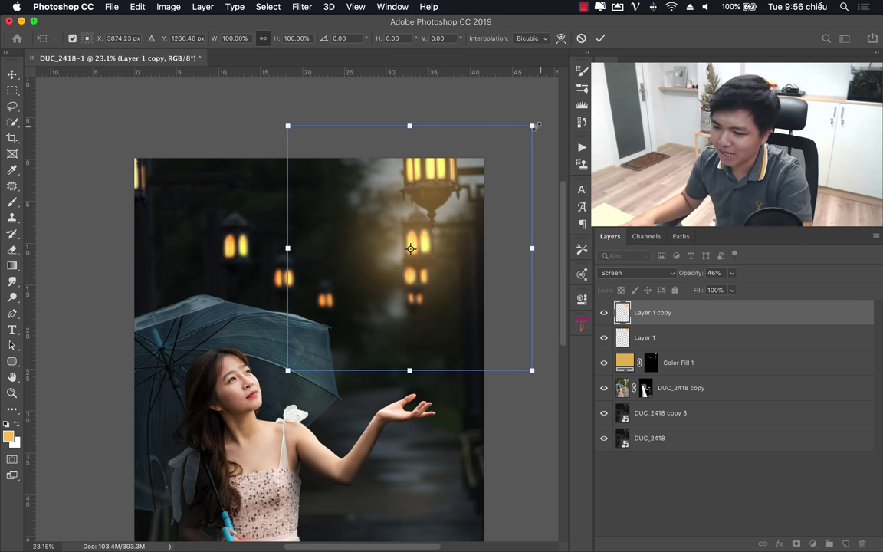
left_click_drag(533, 125, 463, 195)
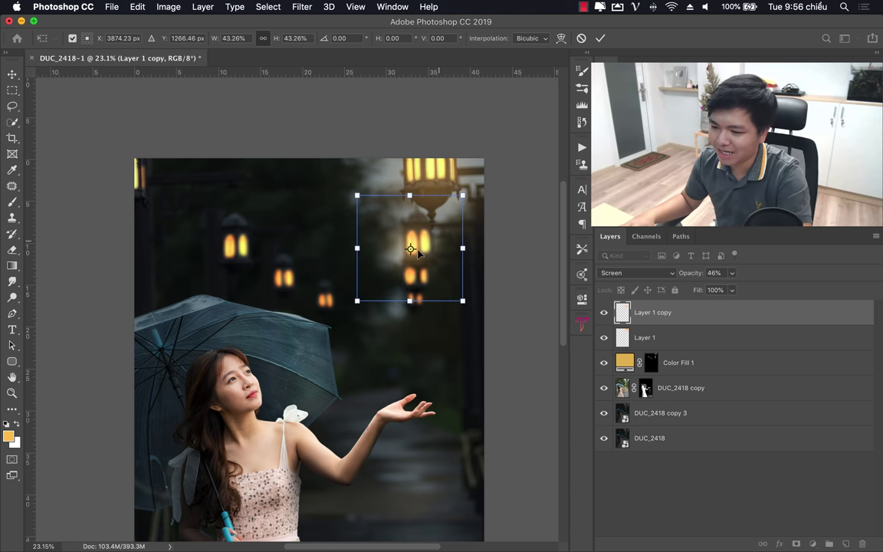
left_click_drag(414, 249, 420, 258)
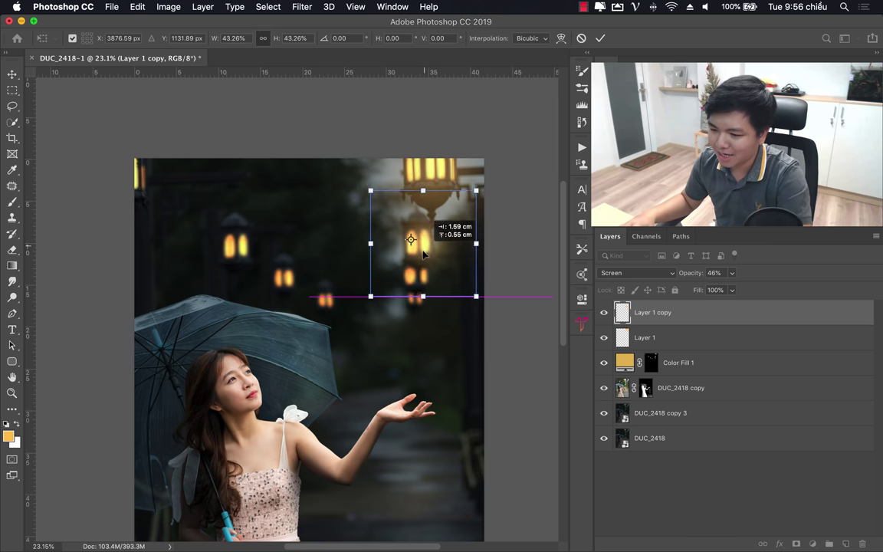
key("Return")
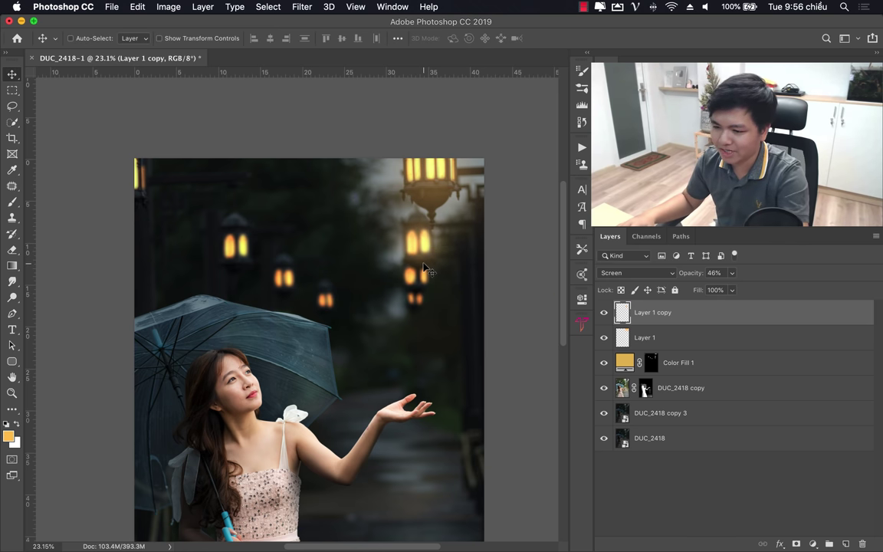
Step: Add another glow copy scaled to 75%, placed lower on the lanterns
key("ctrl+j")
left_click_drag(426, 269, 431, 287)
key("ctrl+t")
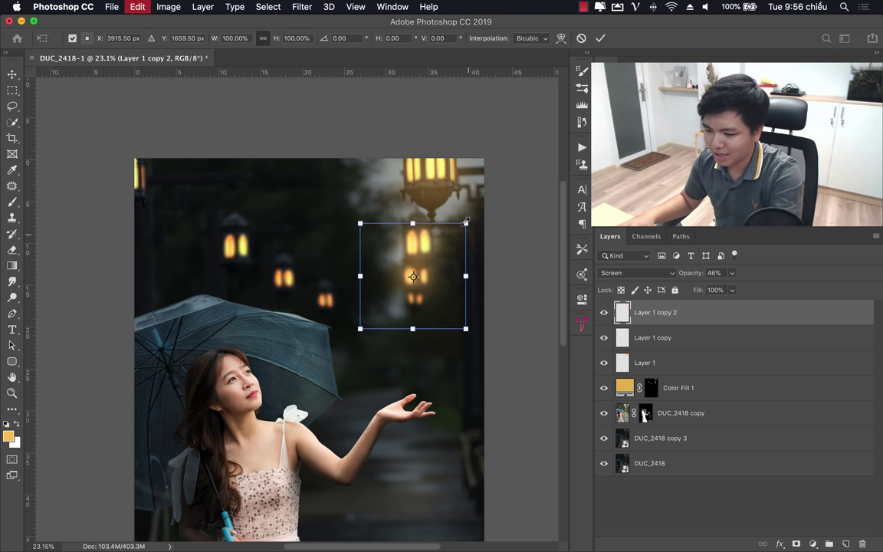
left_click_drag(462, 227, 452, 237)
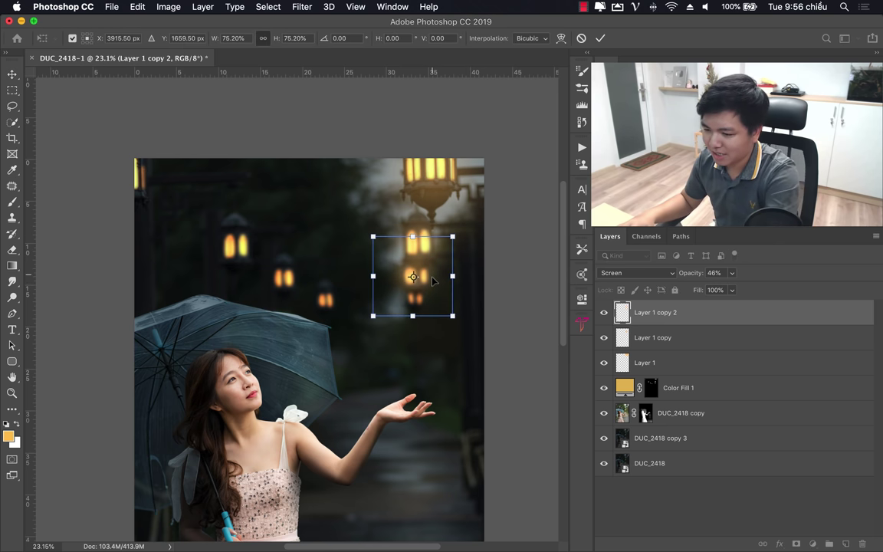
left_click_drag(433, 282, 437, 278)
key("Return")
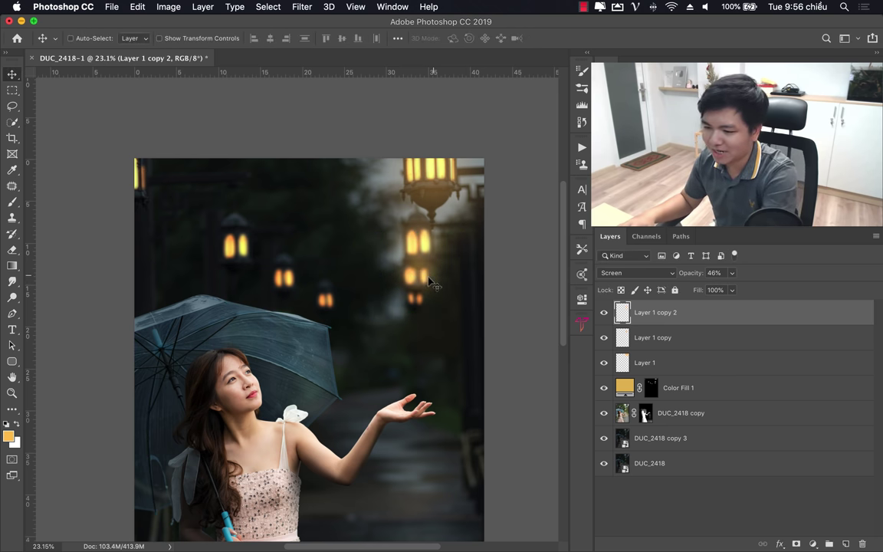
Step: Place a third glow copy at about 80% on the lowest lantern
mouse_move(429, 281)
left_mouse_down()
mouse_move(423, 299)
mouse_move(432, 302)
left_mouse_up()
key("ctrl+t")
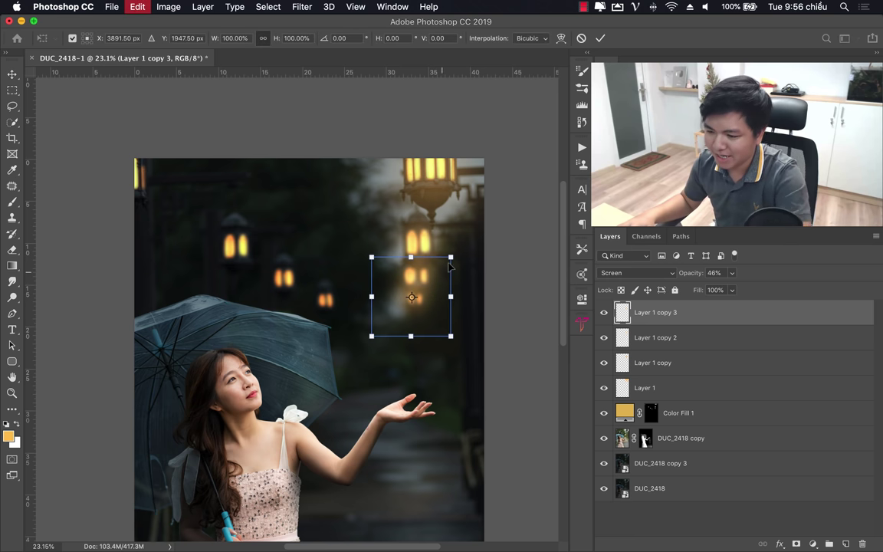
left_click_drag(451, 256, 448, 266)
key("Return")
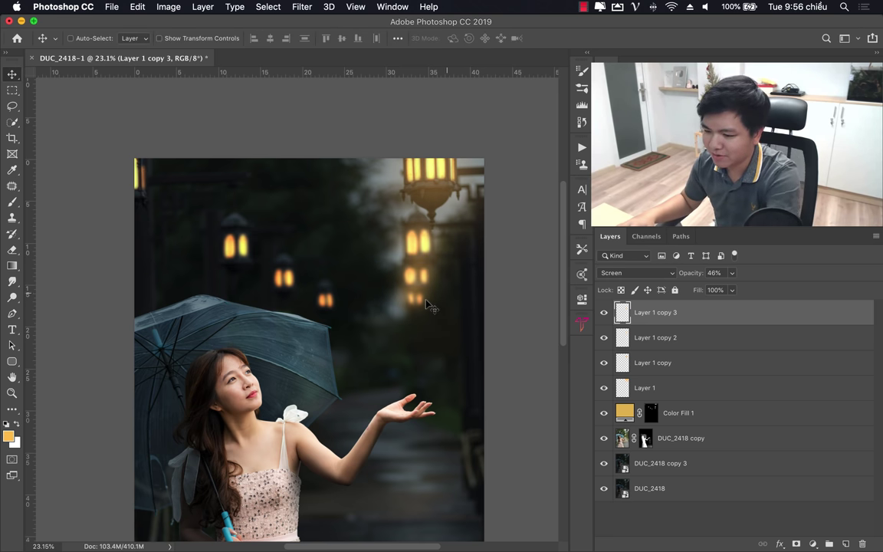
left_click_drag(426, 303, 333, 306)
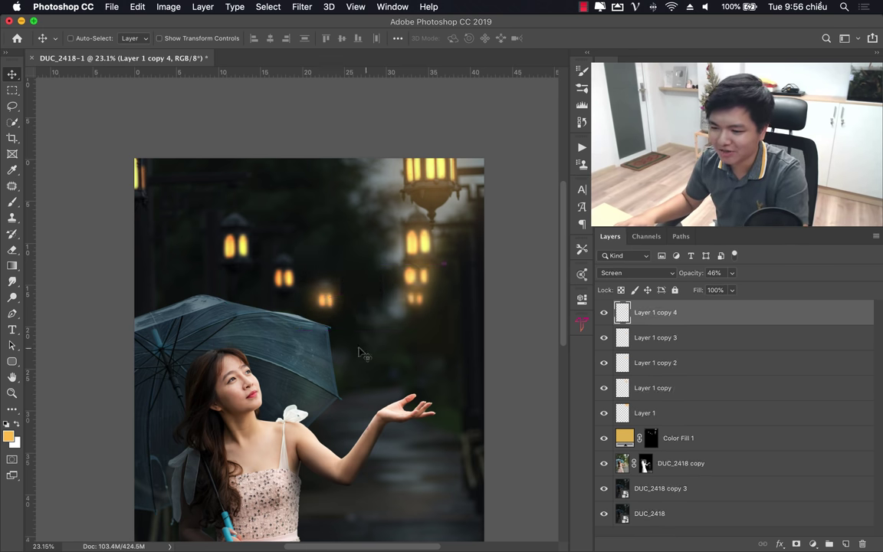
Step: Put slightly enlarged glow copies over the two middle lamps to the left
left_click_drag(359, 347, 291, 285)
key("ctrl+t")
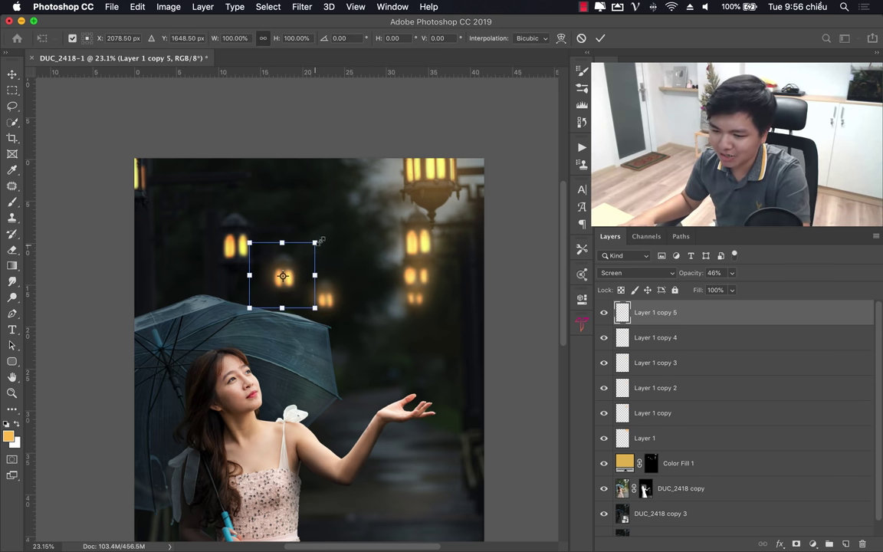
mouse_move(322, 239)
left_mouse_down()
mouse_move(332, 231)
mouse_move(333, 247)
left_mouse_up()
key("Return")
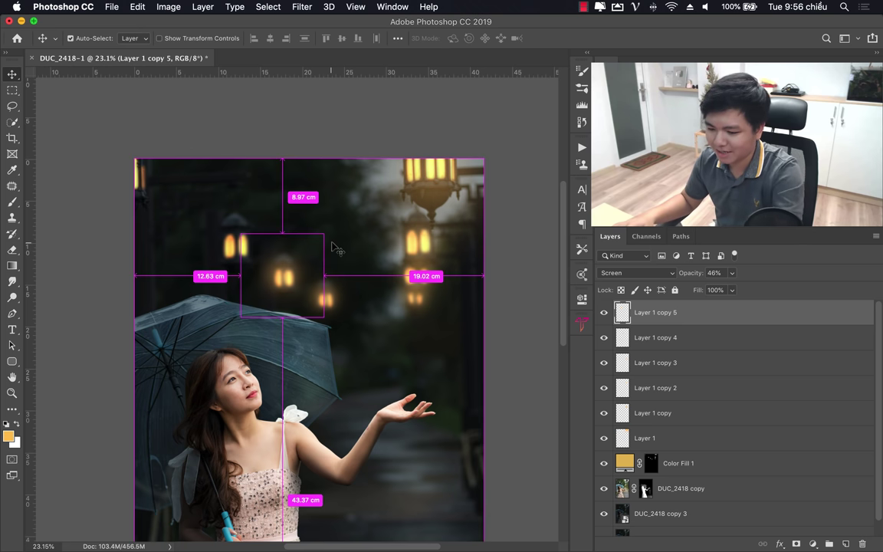
left_click_drag(282, 279, 234, 245)
key("ctrl+t")
left_click_drag(278, 200, 291, 187)
key("Return")
Step: Position an enlarged glow copy over the top-left lamp and zoom out to the whole photo
left_click_drag(175, 214, 153, 197)
key("ctrl+t")
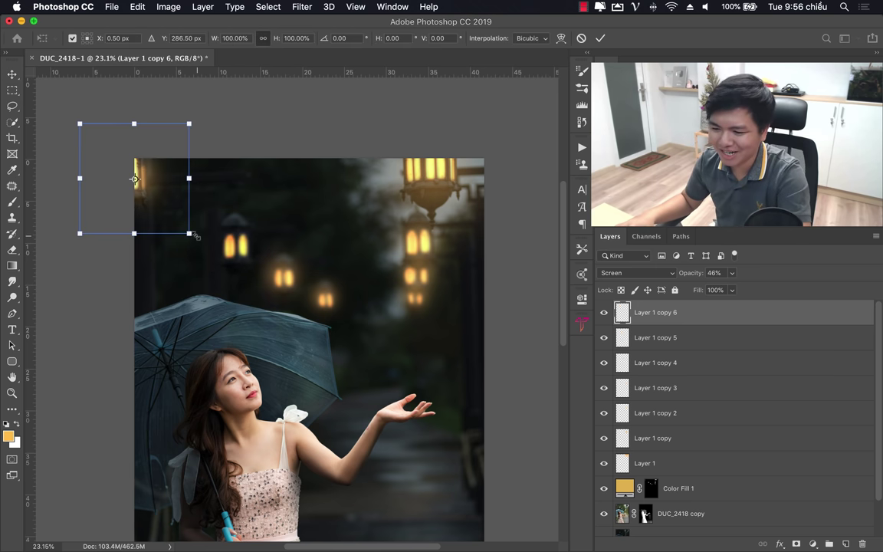
left_click_drag(189, 234, 250, 286)
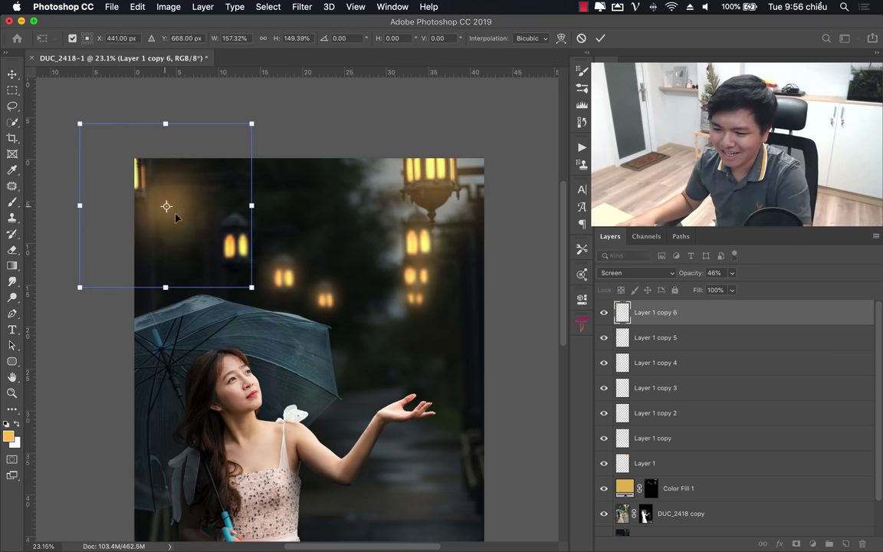
left_click_drag(187, 223, 160, 200)
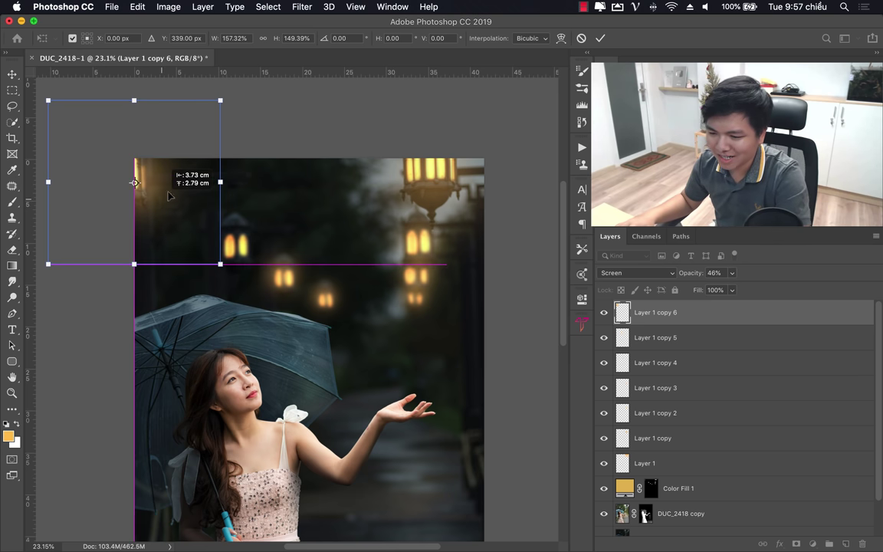
key("Return")
key("z")
mouse_move(327, 258)
left_mouse_down()
mouse_move(268, 274)
mouse_move(490, 318)
left_mouse_up()
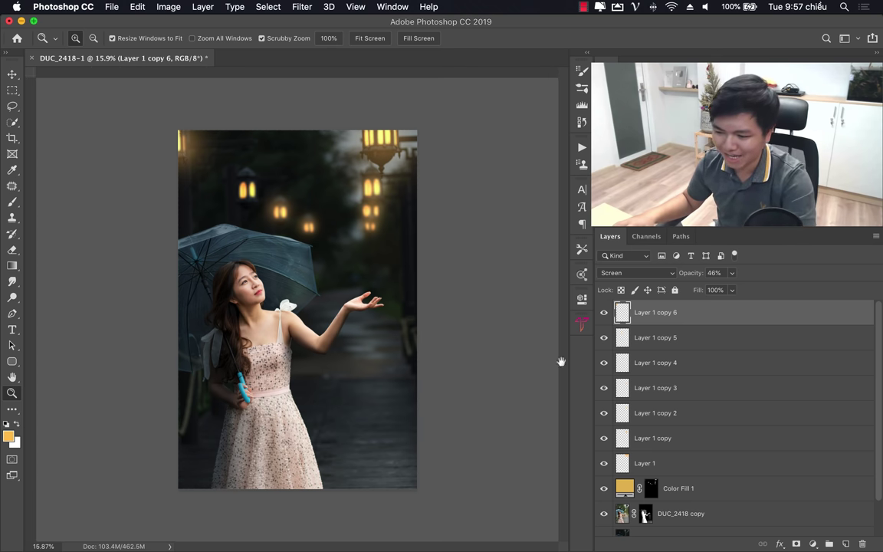
Step: Select Layer 1 through Layer 1 copy 6 and group them with Cmd+G into Group 1
key("super+r")
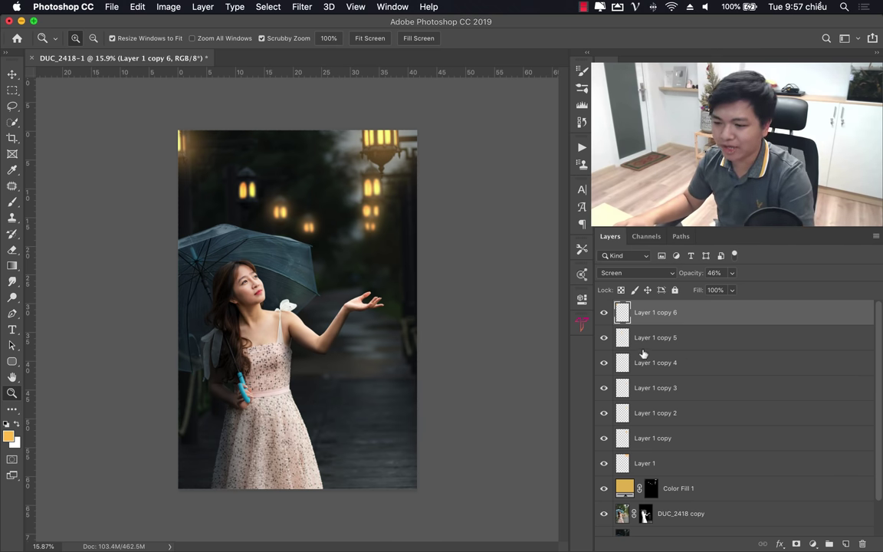
left_click(703, 466, "shift")
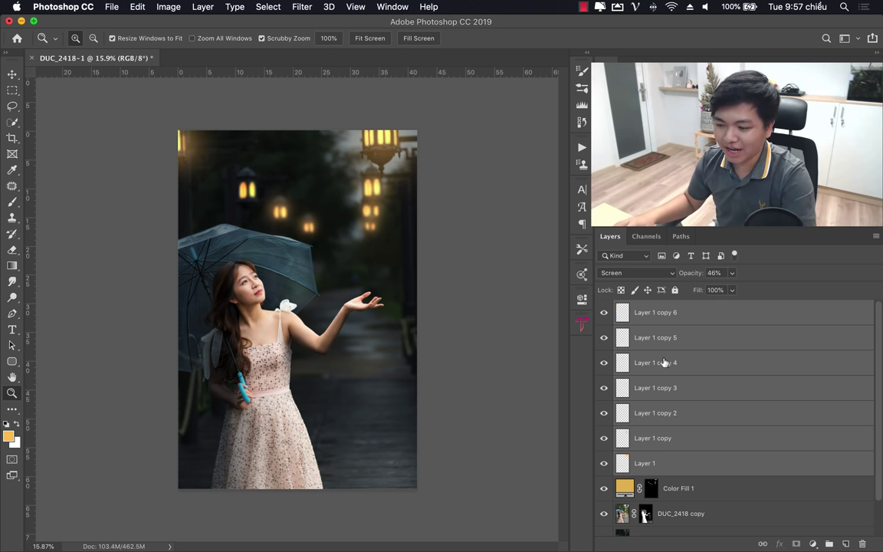
left_click(705, 316)
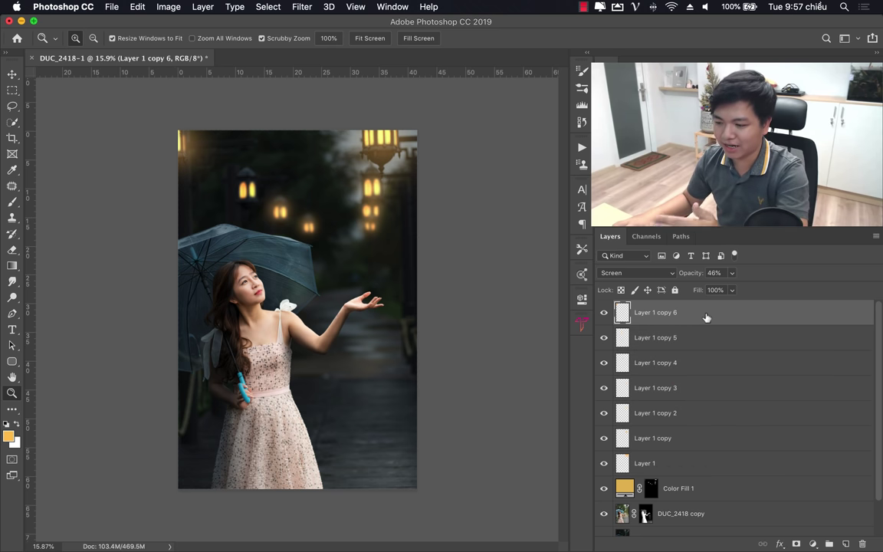
left_click(712, 467, "shift")
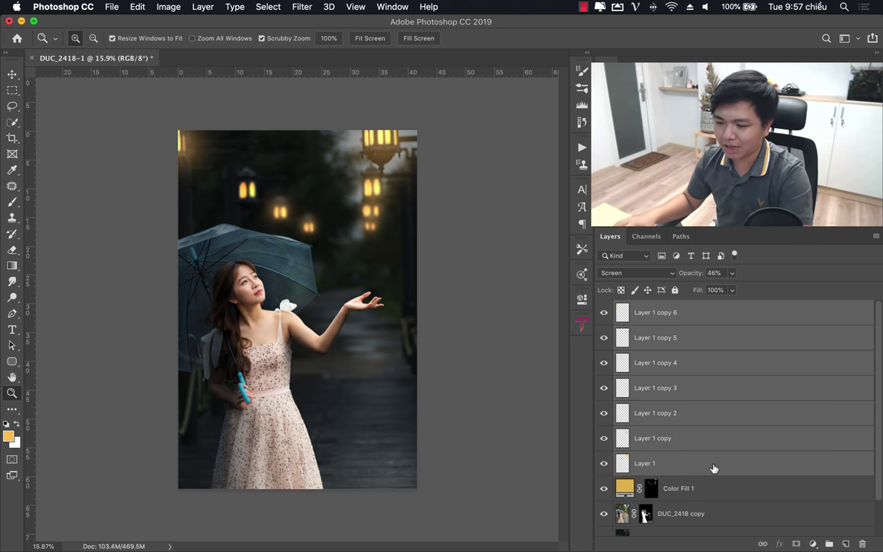
right_click(675, 388)
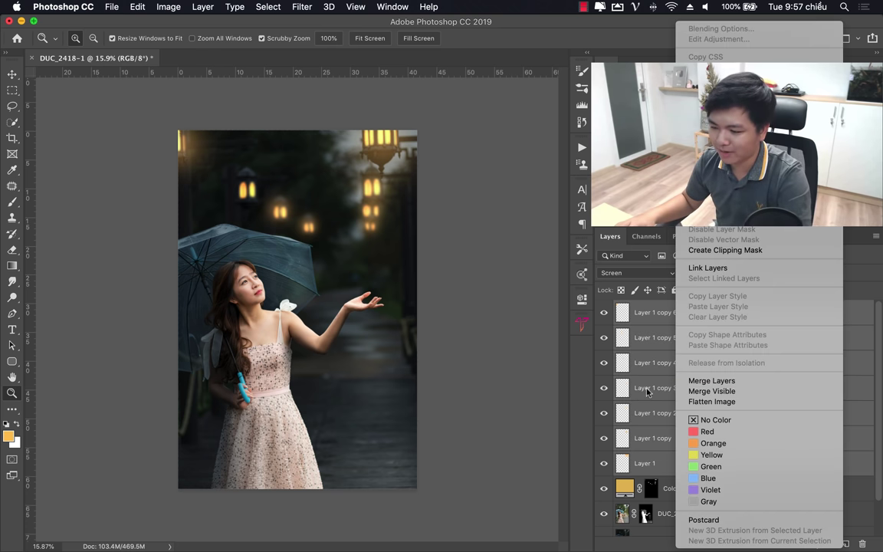
left_click(660, 358)
key("super+g")
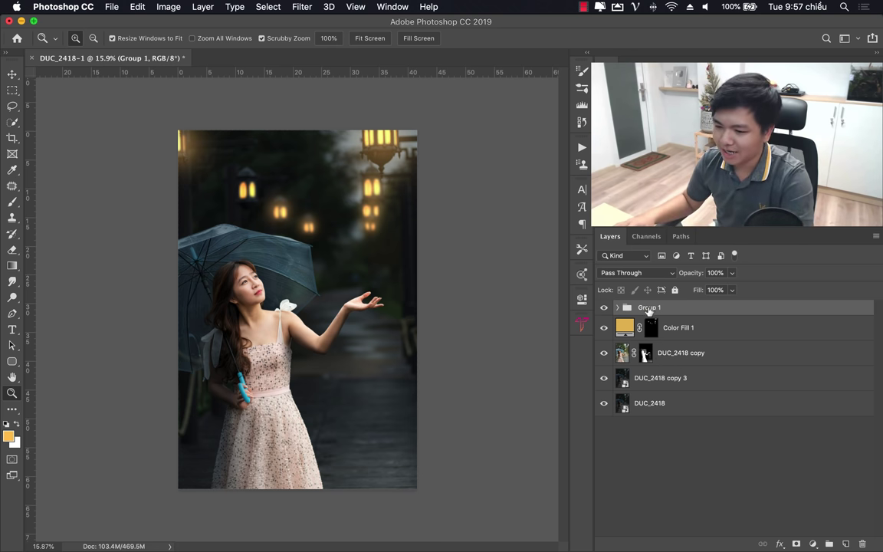
Step: Preview a magenta Color Overlay on Group 1, cancel it, and expand the group
right_click(688, 311)
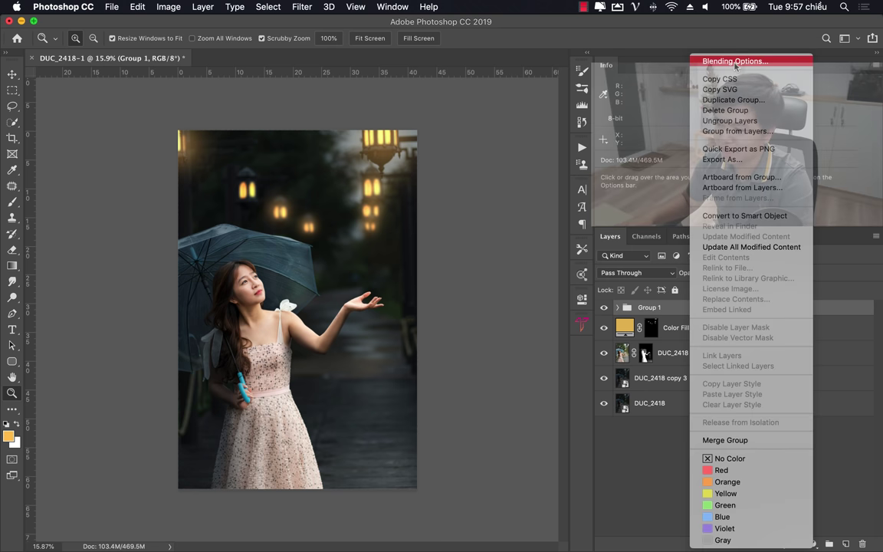
left_click(817, 425)
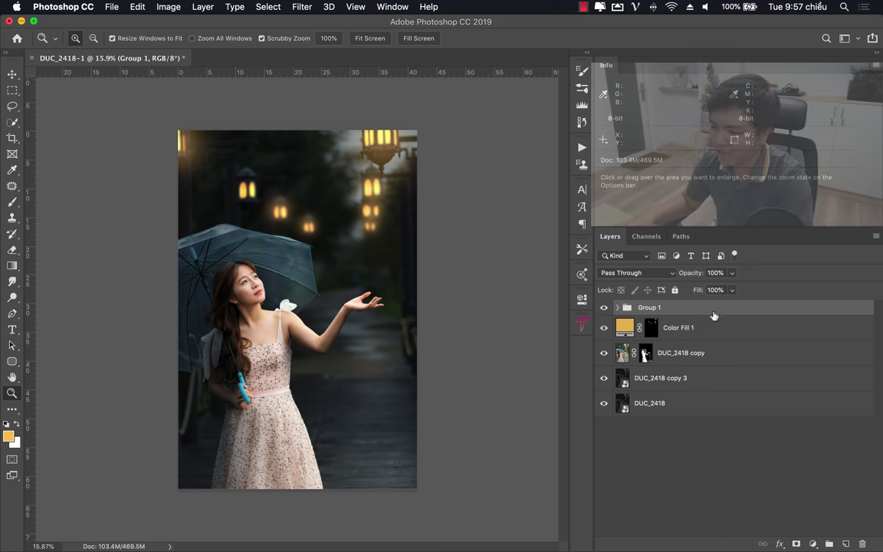
double_click(715, 312)
left_click_drag(565, 100, 606, 222)
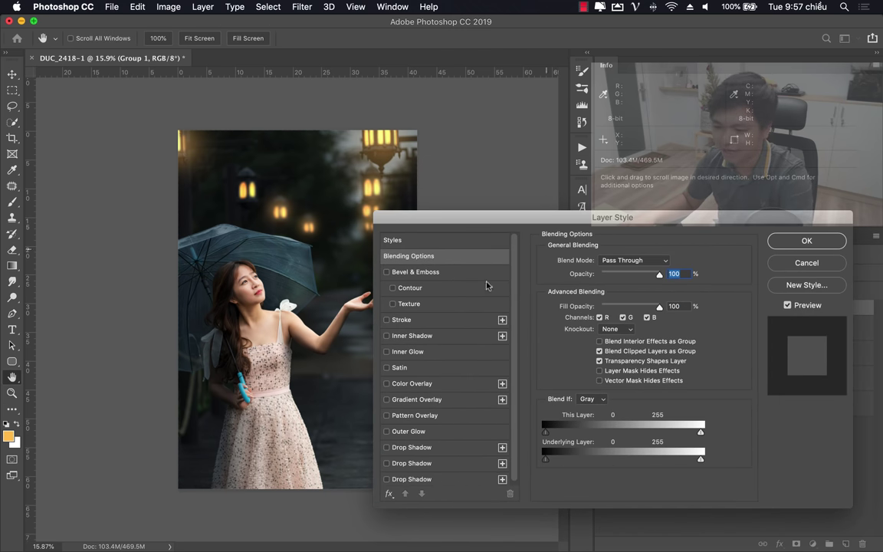
left_click(386, 384)
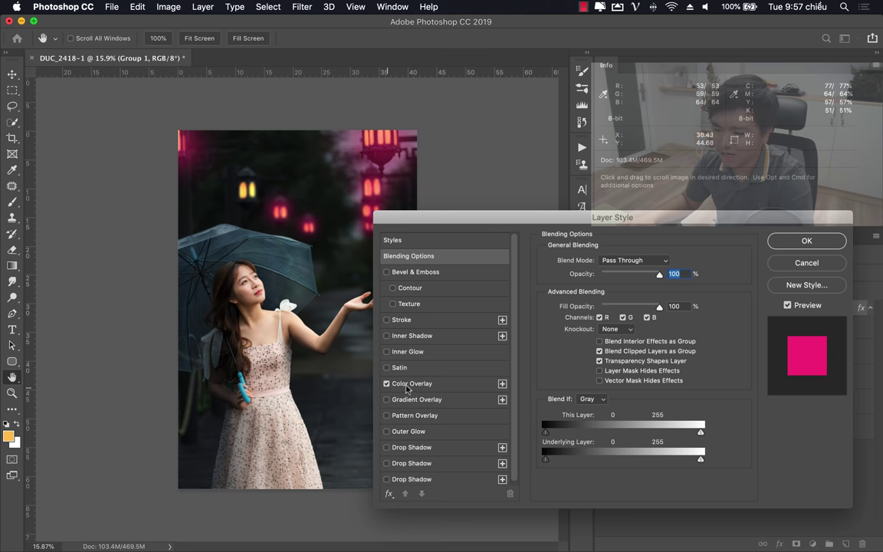
left_click(412, 385)
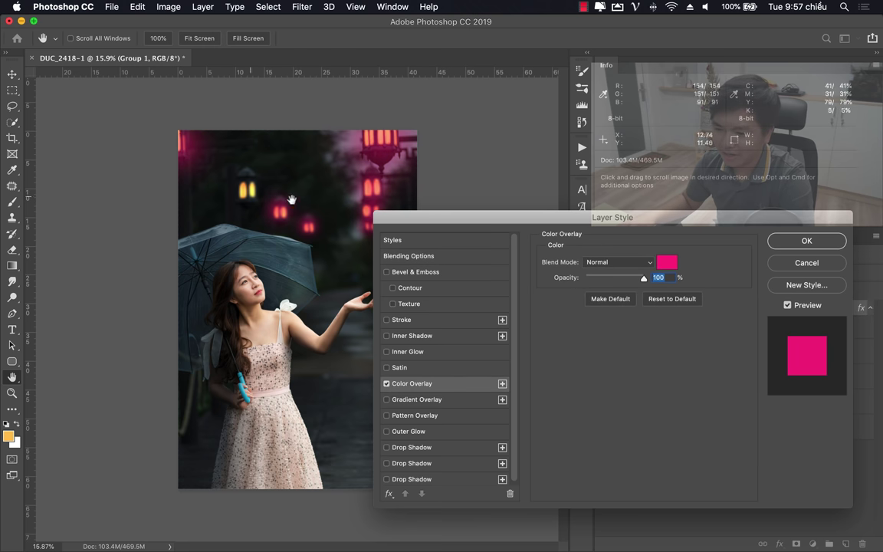
left_click(806, 263)
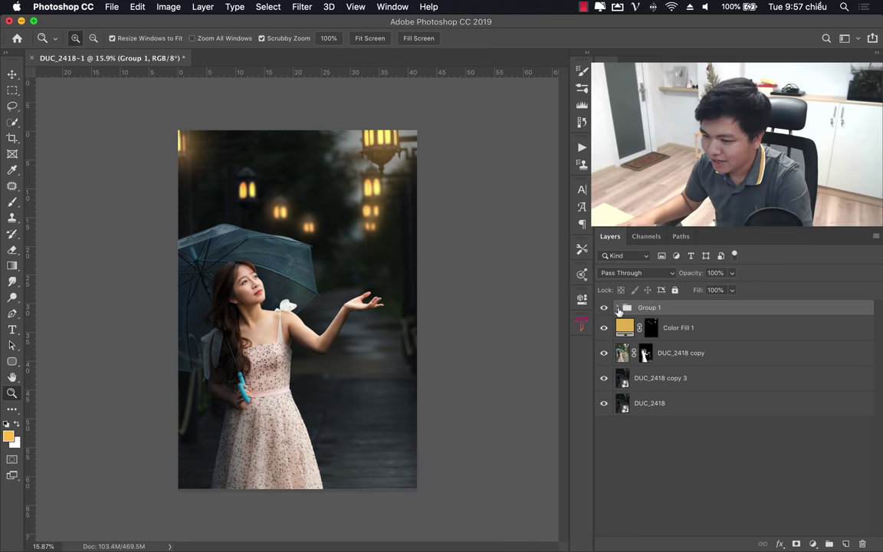
left_click(663, 337)
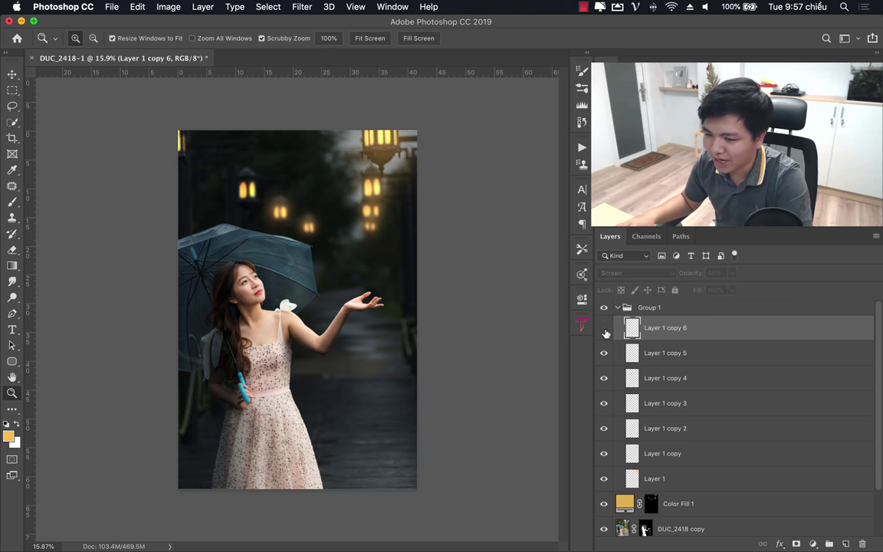
Step: Duplicate Layer 1 copy 6, scale it to 159% over the upper-left lantern, and collapse Group 1
left_click(663, 352)
key("super+j")
key("v")
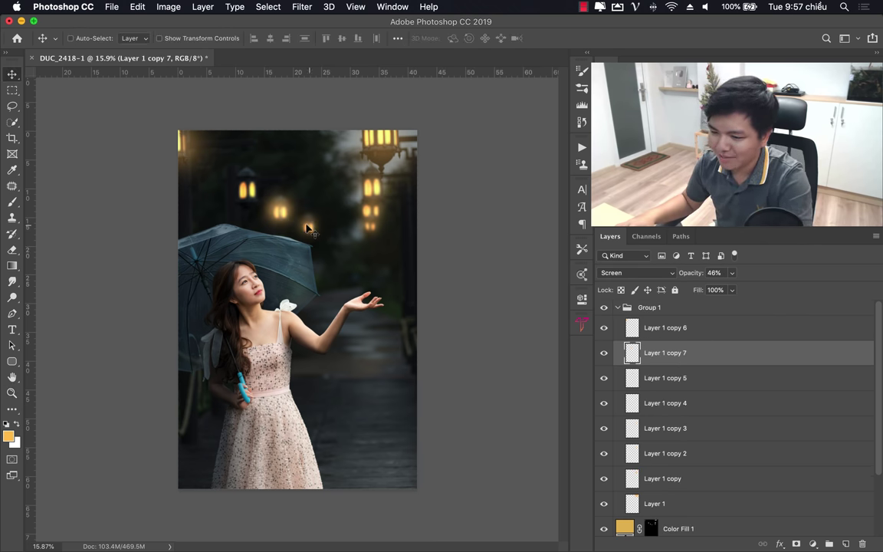
mouse_move(257, 226)
left_mouse_down()
mouse_move(280, 211)
mouse_move(278, 201)
left_mouse_up()
key("super+t")
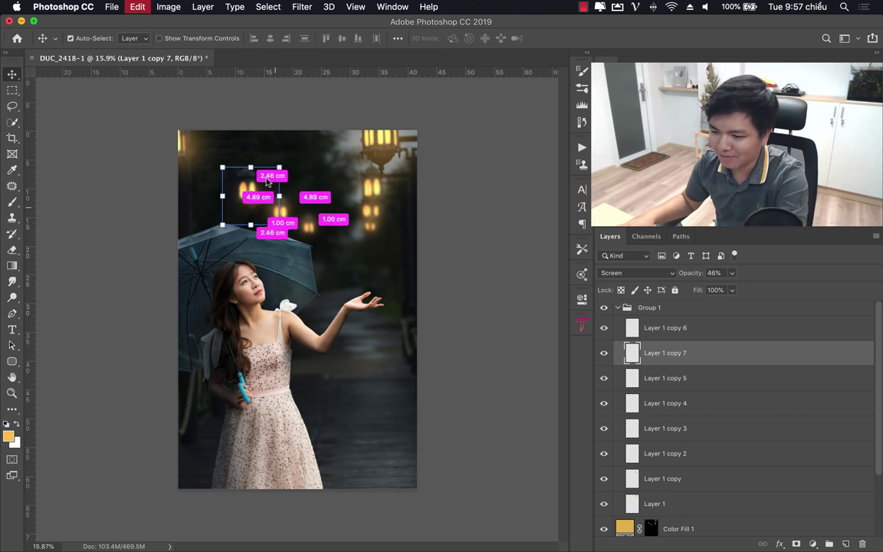
left_click_drag(262, 163, 300, 158)
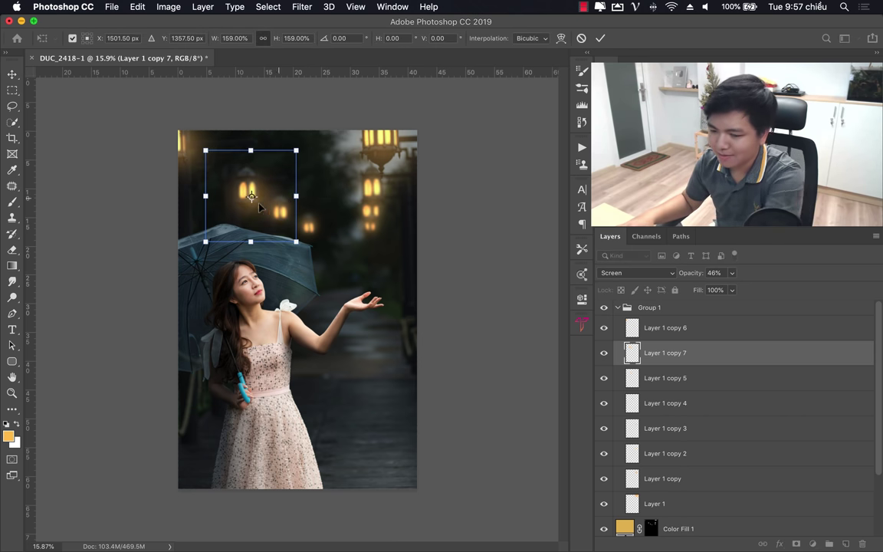
key("Return")
mouse_move(232, 183)
left_mouse_down()
mouse_move(254, 198)
mouse_move(279, 193)
left_mouse_up()
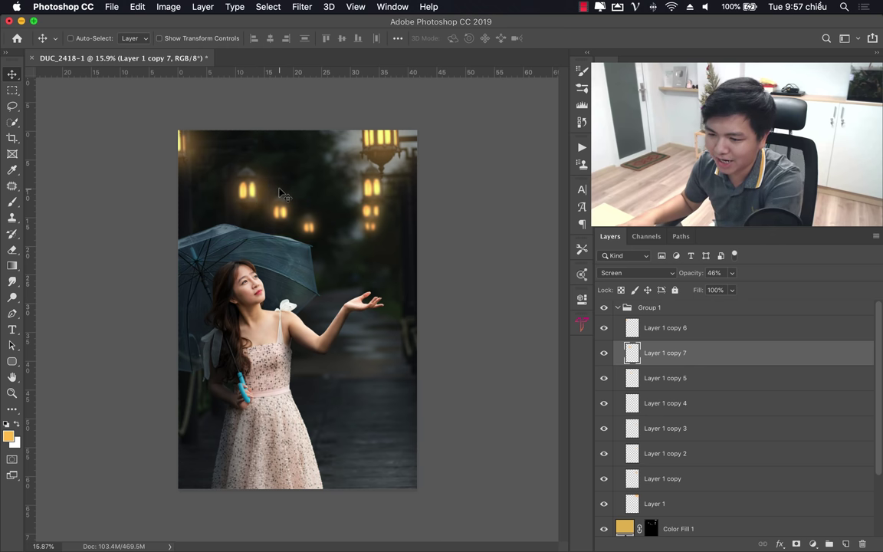
left_click(617, 307)
right_click(680, 308)
key("Escape")
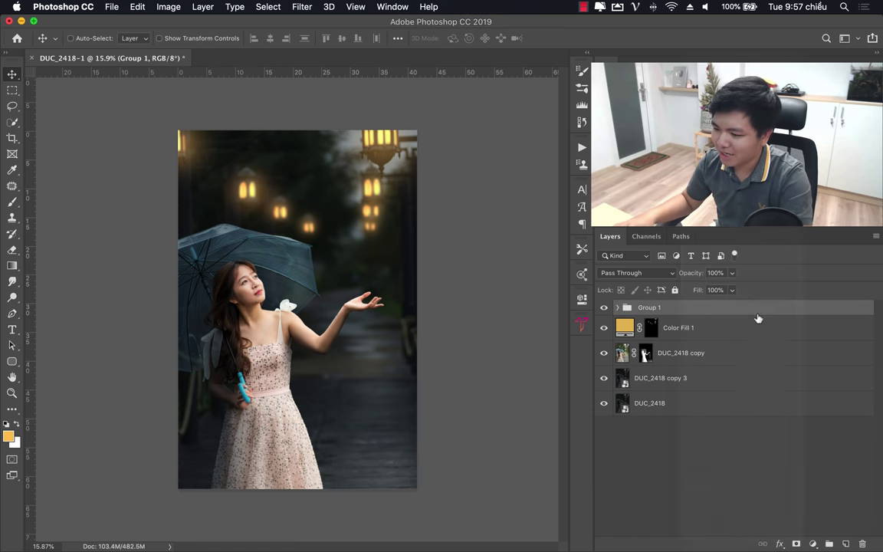
right_click(687, 311)
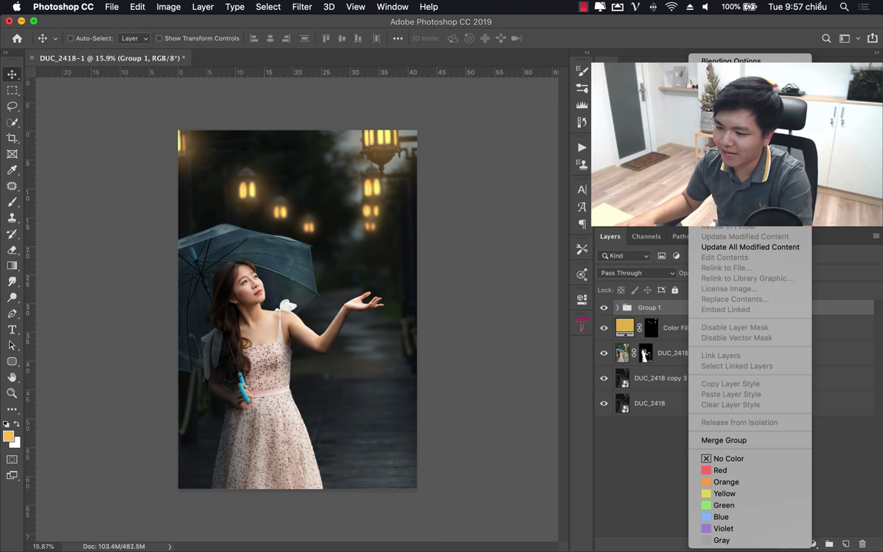
key("Escape")
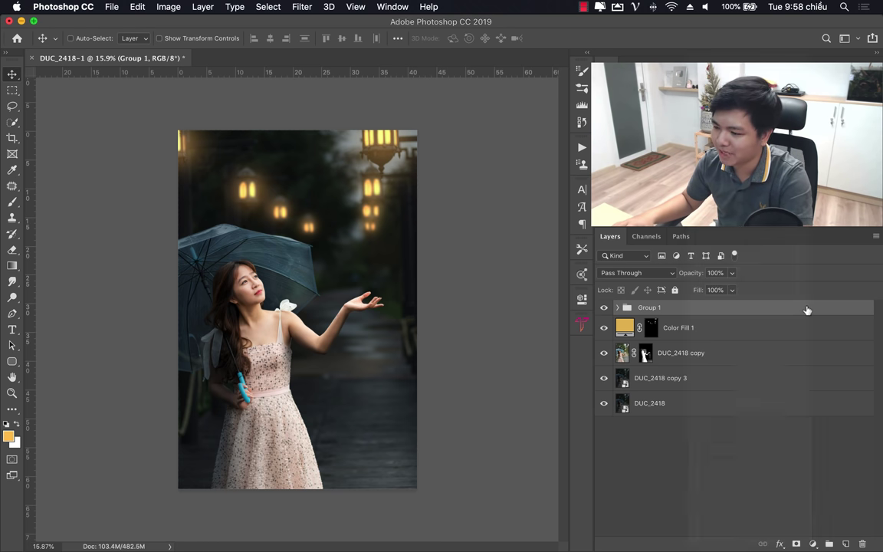
double_click(797, 310)
left_click_drag(426, 202, 431, 240)
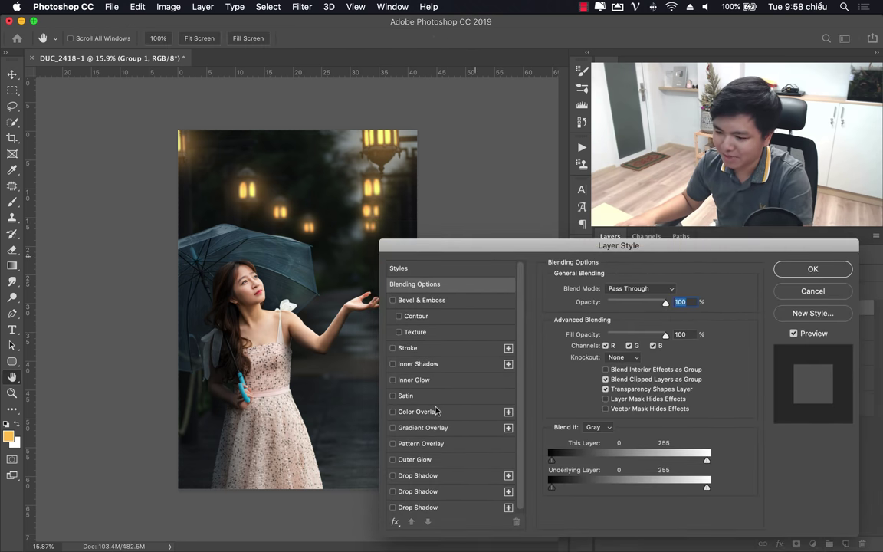
left_click(405, 414)
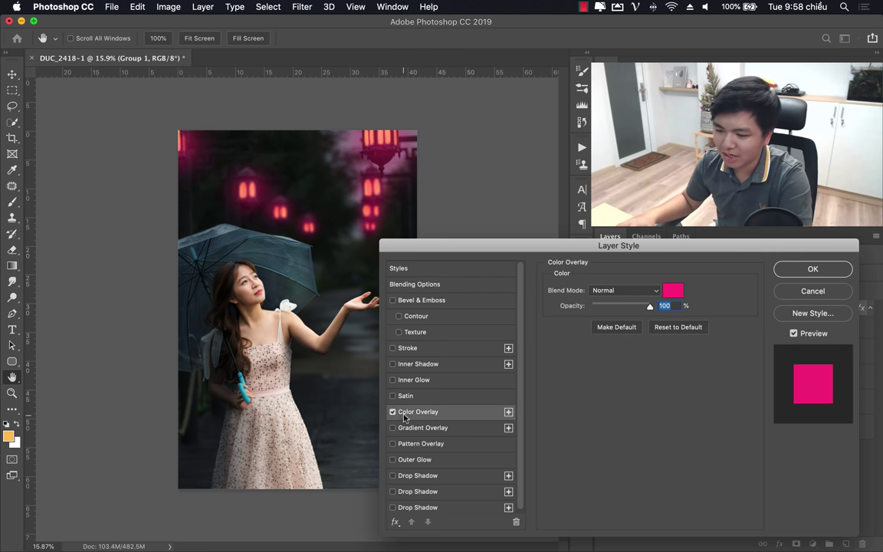
left_click(663, 290)
left_click_drag(673, 328, 673, 459)
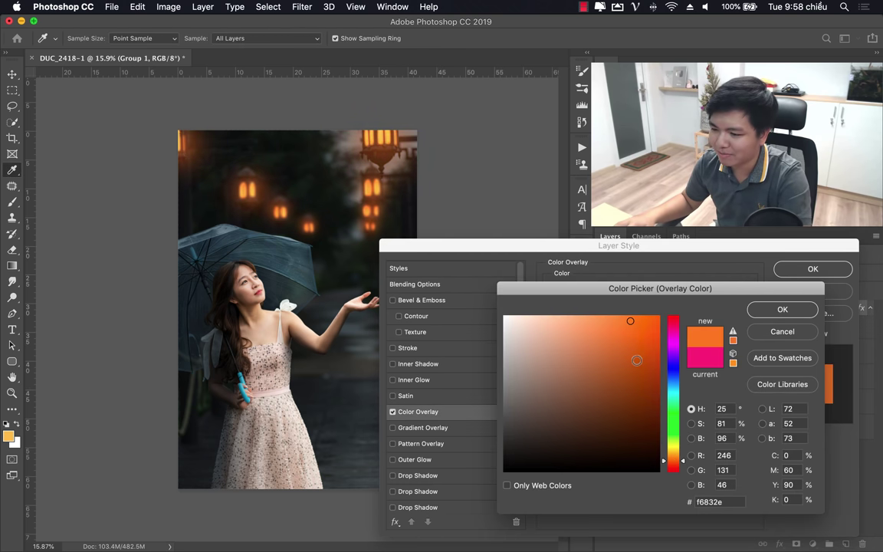
left_click_drag(617, 370, 608, 316)
left_click_drag(672, 462, 661, 443)
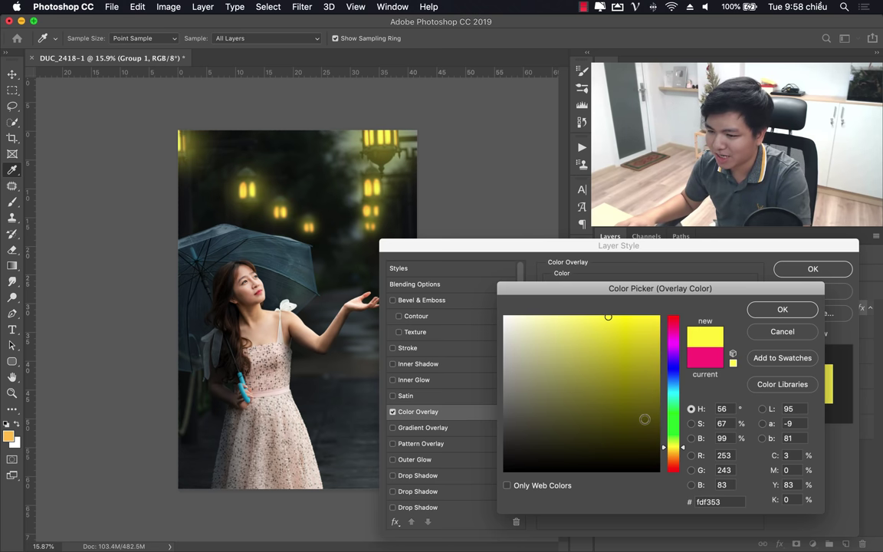
left_click_drag(676, 459, 677, 459)
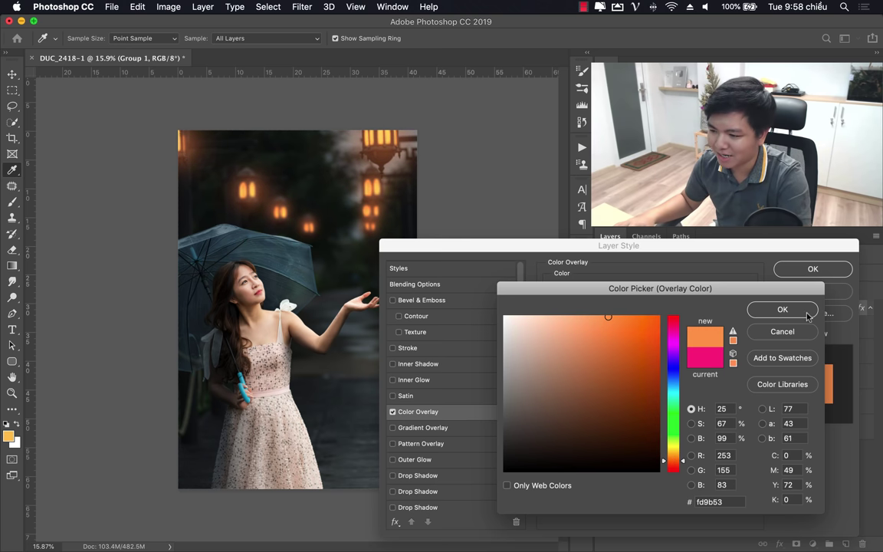
left_click(782, 311)
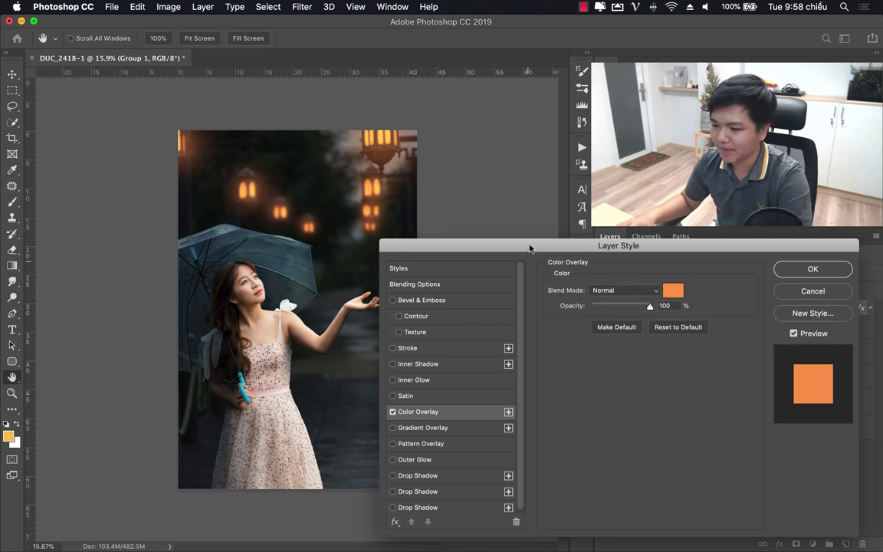
left_click(827, 289)
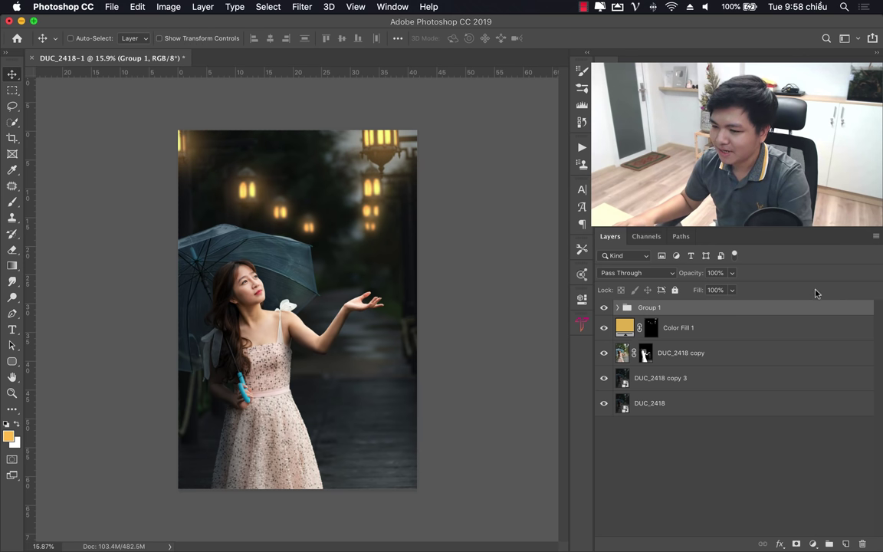
left_click(604, 307)
left_click(604, 308)
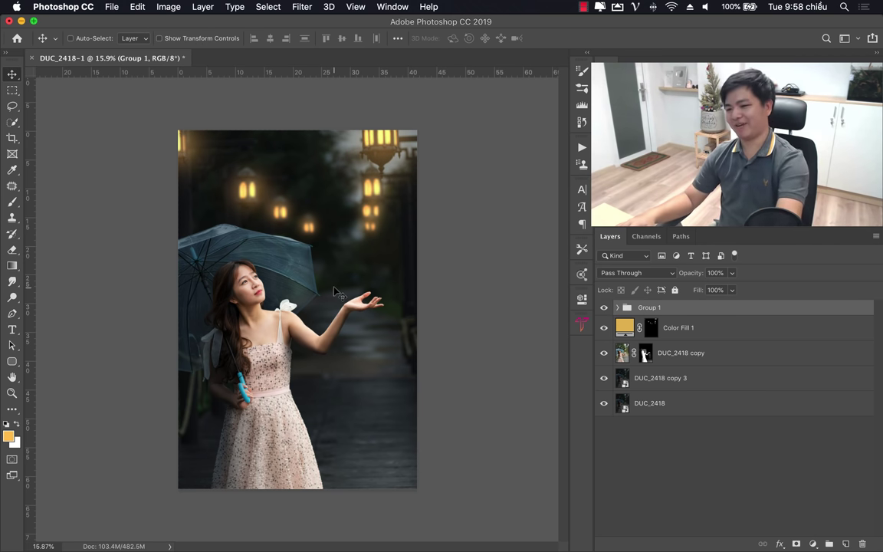
key("z")
left_click_drag(334, 290, 321, 290)
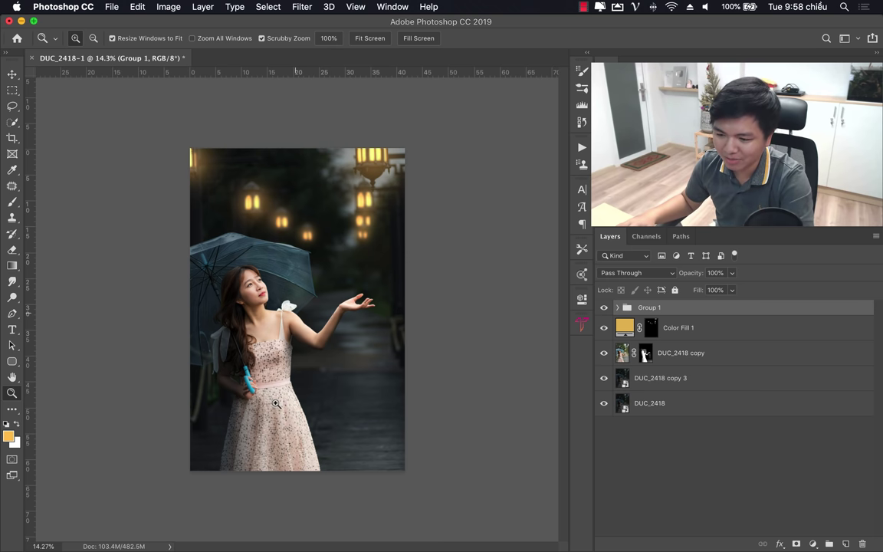
mouse_move(287, 304)
left_mouse_down()
mouse_move(322, 317)
mouse_move(303, 319)
left_mouse_up()
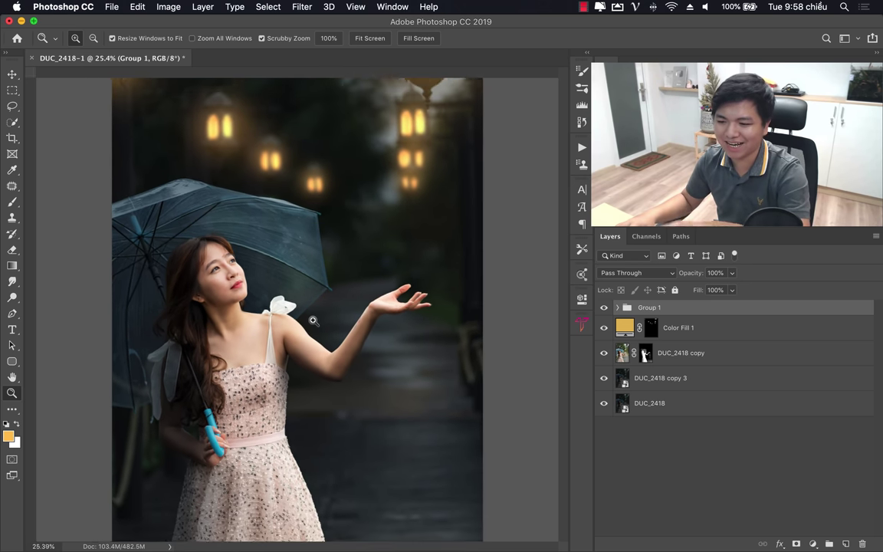
Step: Quick Look FirefliesOverlay (1) and (4) in the stock dom dom folder, choosing (1)
left_click(158, 526)
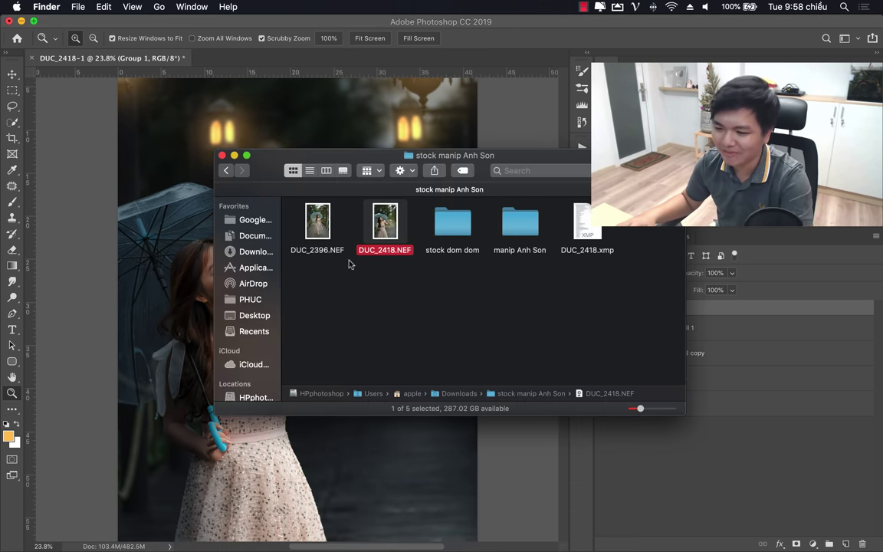
double_click(452, 222)
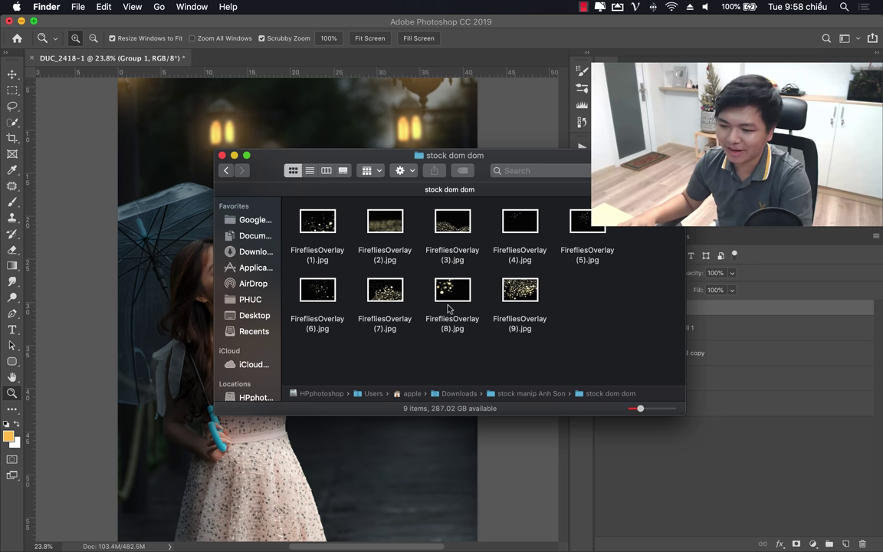
left_click(323, 231)
key("space")
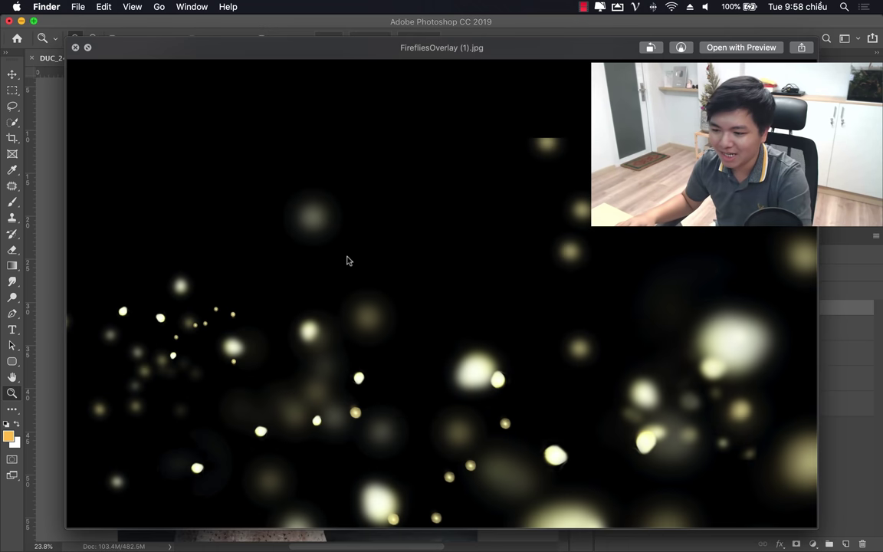
key("space")
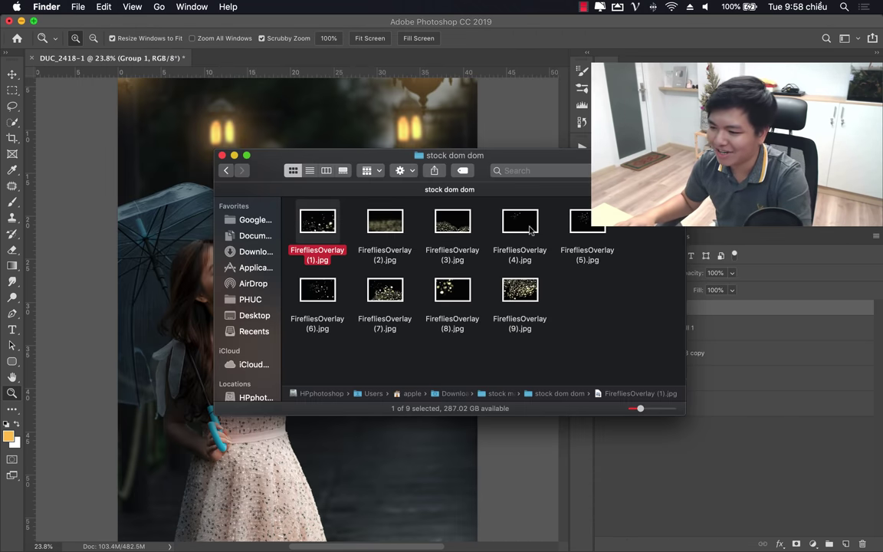
left_click(529, 230)
key("space")
key("space")
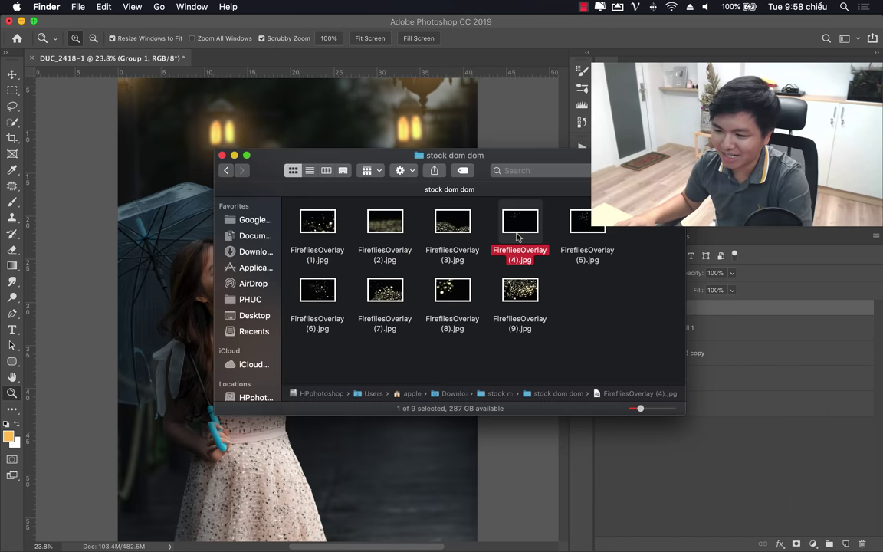
left_click(322, 225)
Step: Place FirefliesOverlay (1) over the portrait's lower half in Screen blend mode
left_click_drag(323, 224, 174, 247)
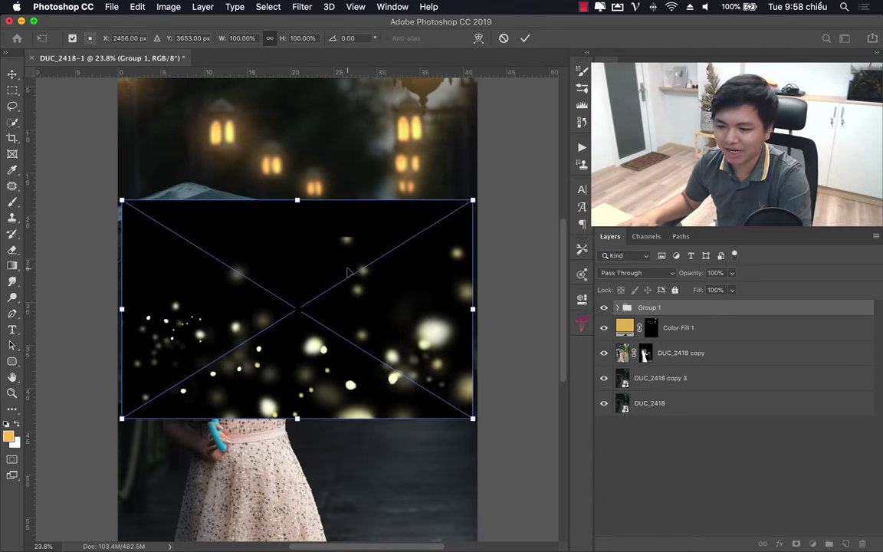
left_click_drag(346, 246, 347, 354)
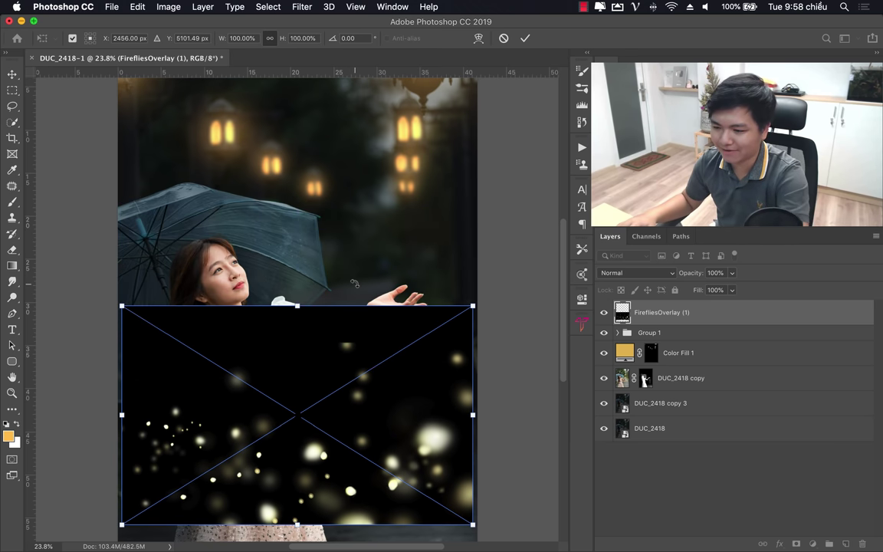
key("Return")
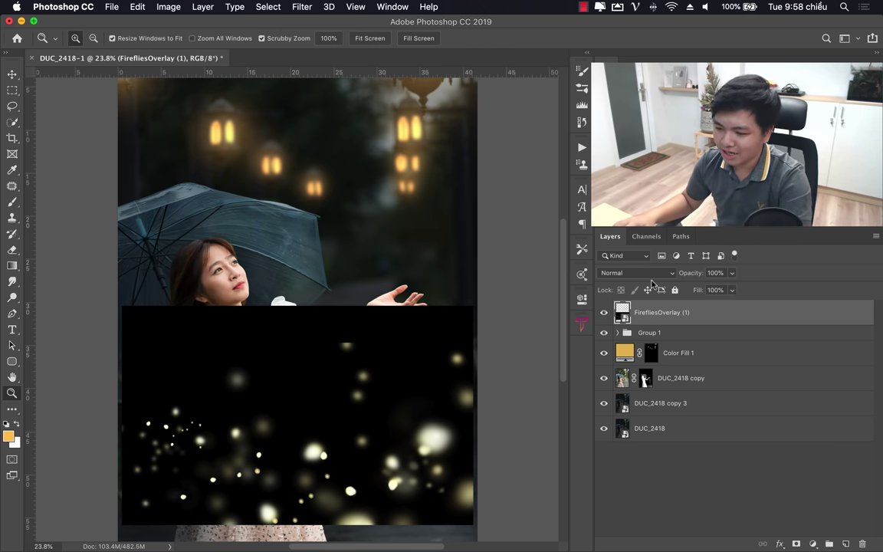
left_click(647, 273)
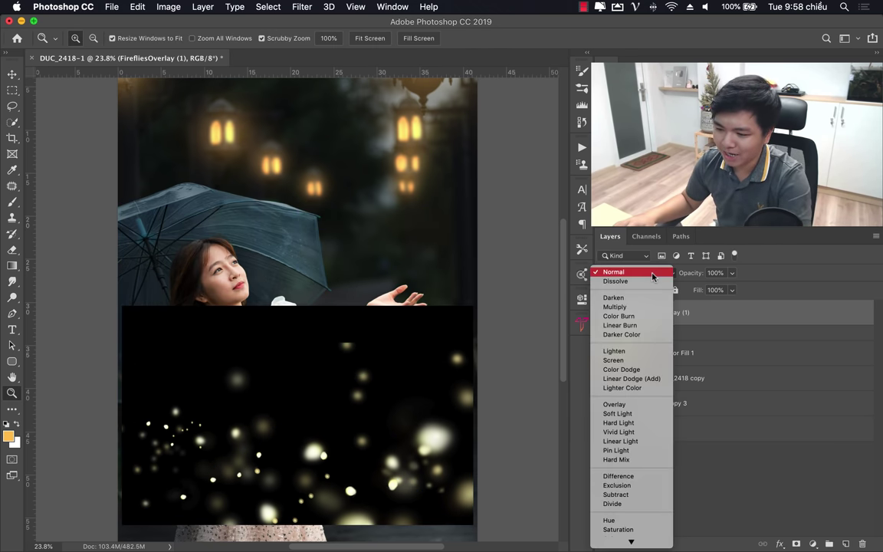
left_click(624, 360)
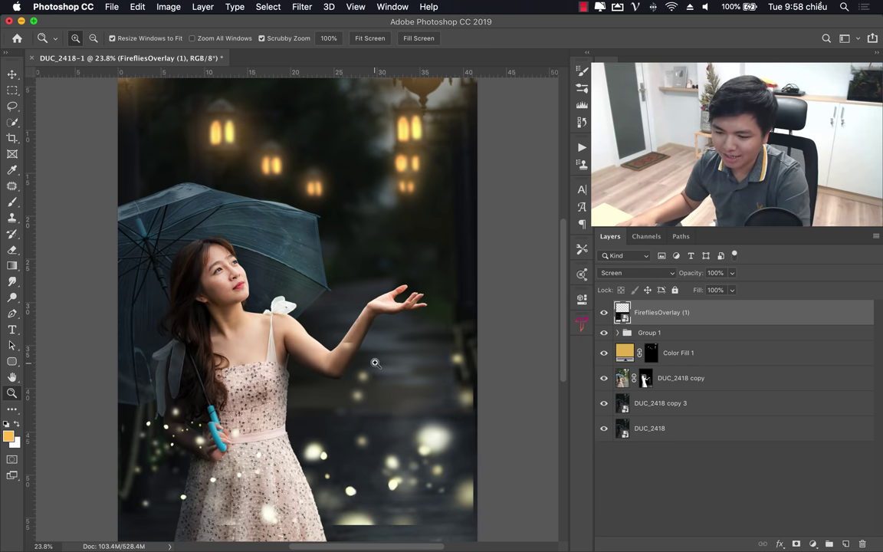
mouse_move(375, 362)
left_mouse_down()
mouse_move(341, 383)
mouse_move(335, 418)
left_mouse_up()
Step: Scale the fireflies overlay to 131%, rotate it -13°, and shift it down-left
key("ctrl+t")
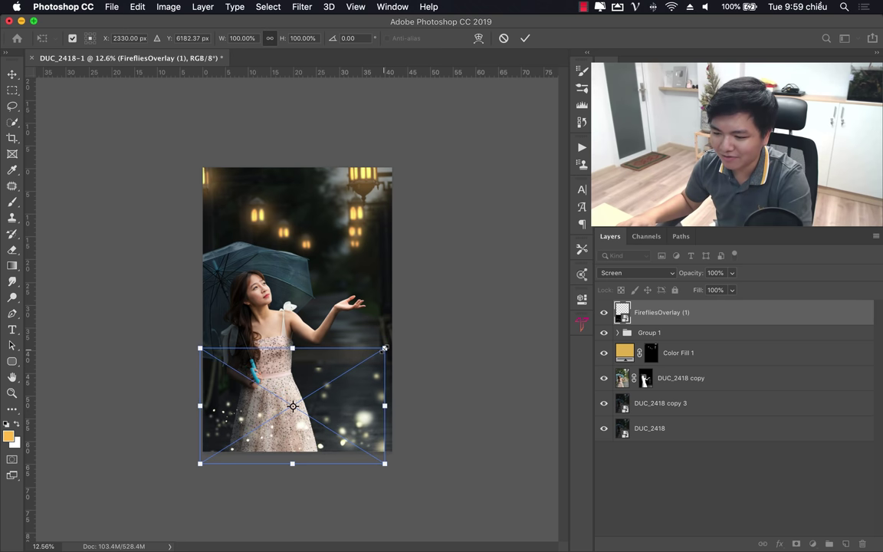
left_click_drag(384, 348, 413, 331)
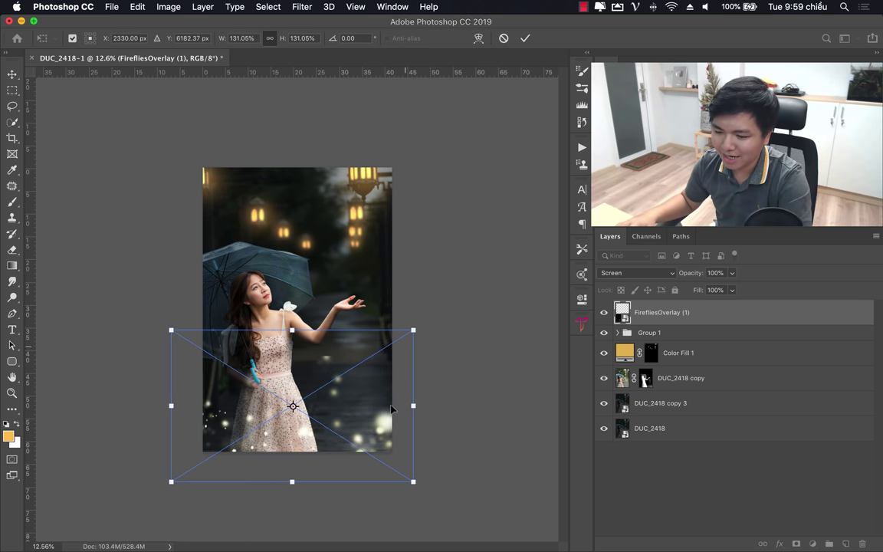
left_click_drag(451, 398, 455, 366)
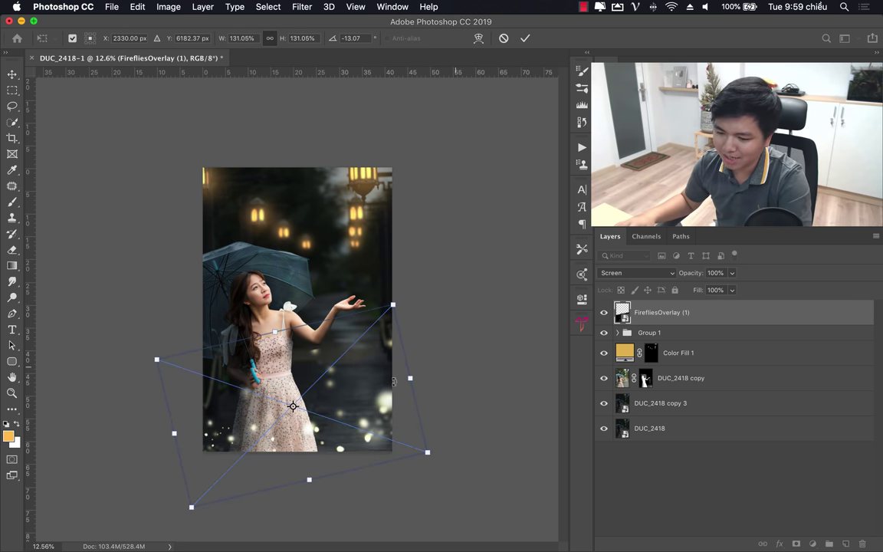
mouse_move(376, 384)
left_mouse_down()
mouse_move(355, 396)
mouse_move(365, 390)
left_mouse_up()
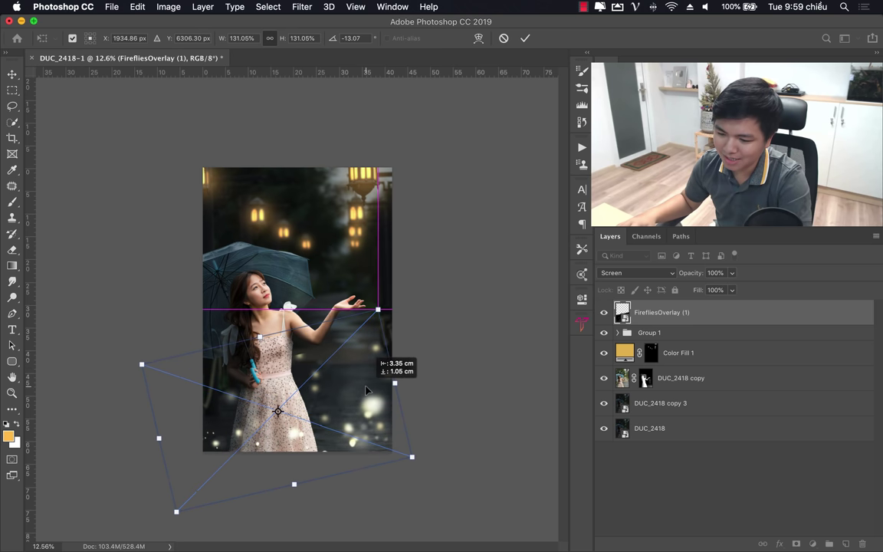
key("Return")
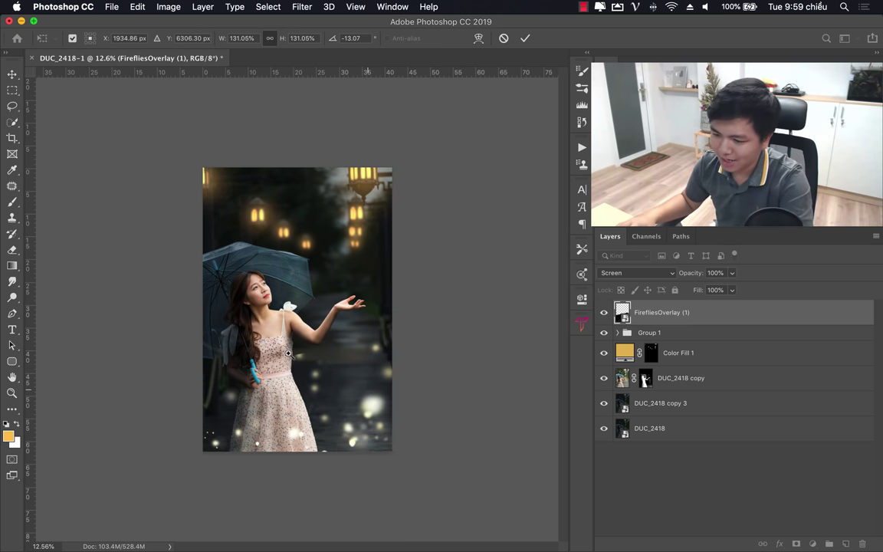
key("z")
mouse_move(305, 358)
left_mouse_down()
mouse_move(374, 351)
mouse_move(321, 331)
mouse_move(242, 354)
mouse_move(553, 363)
left_mouse_up()
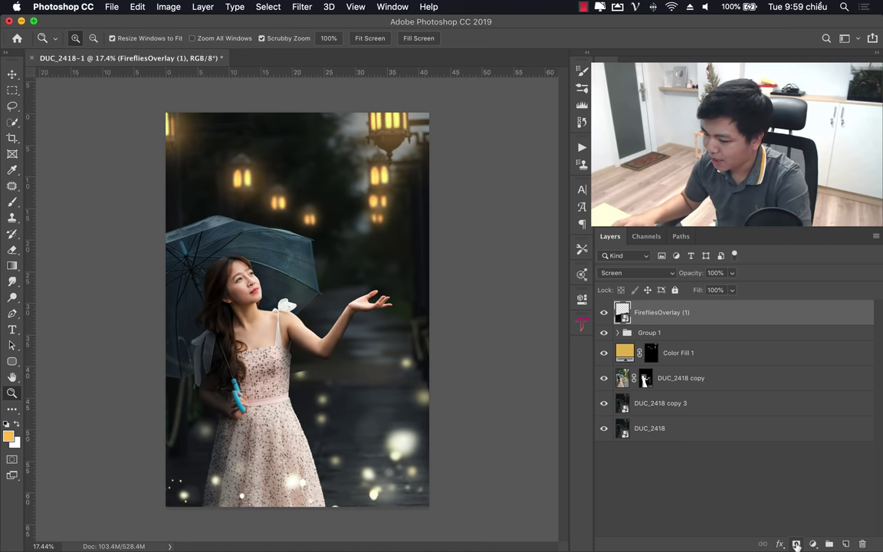
Step: Choose the Eraser Tool, rasterize FirefliesOverlay (1), and set the brush size to 700 px
right_click(11, 252)
left_click(53, 247)
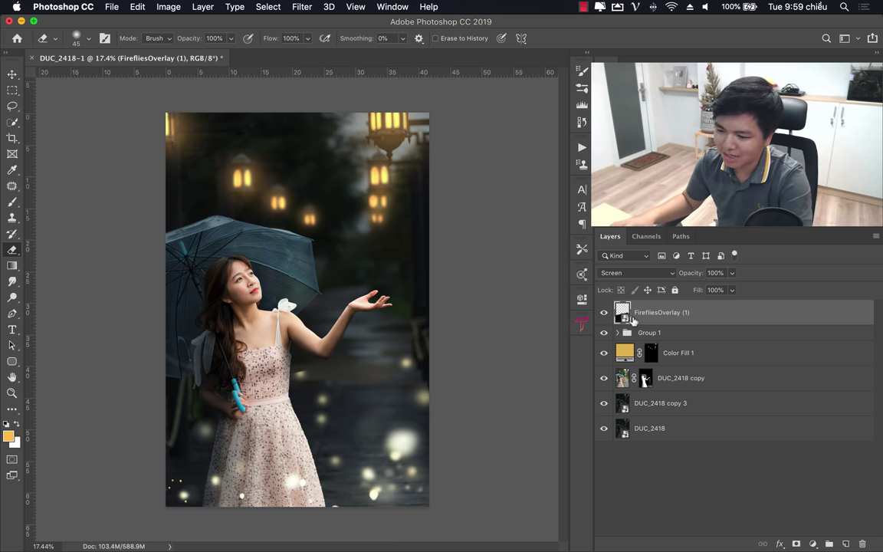
left_click(293, 305)
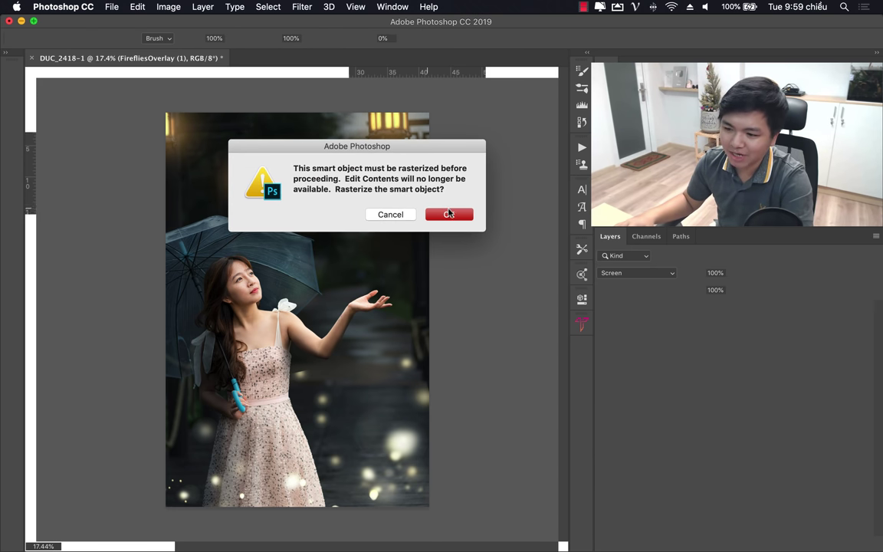
left_click(449, 214)
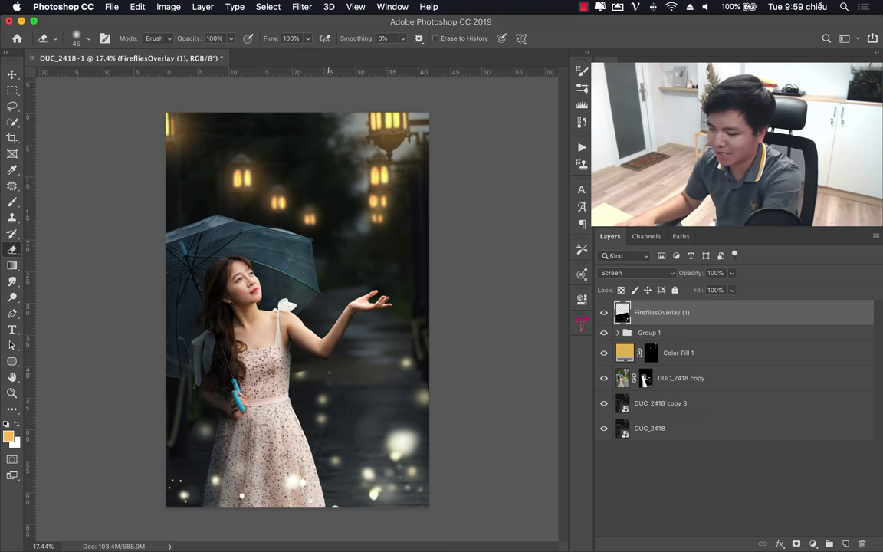
key("bracketright")
key("bracketright")
key("bracketright")
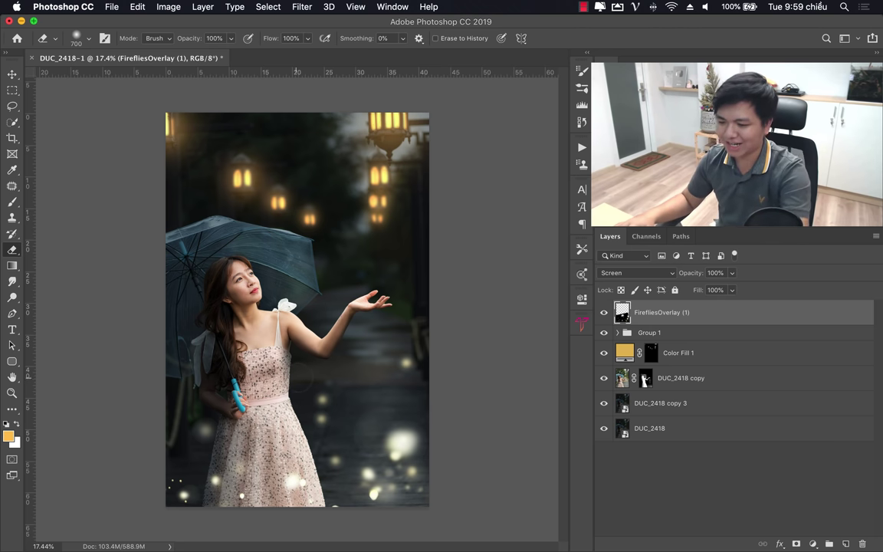
key("z")
left_click(419, 418)
left_click_drag(419, 418, 295, 394)
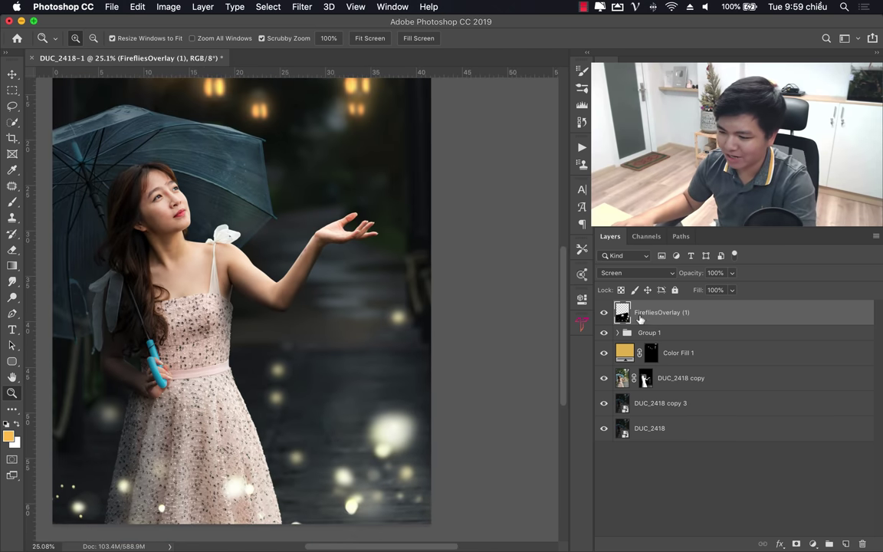
Step: Apply a 34.6 px Gaussian Blur to FirefliesOverlay (1), then zoom out
left_click(301, 10)
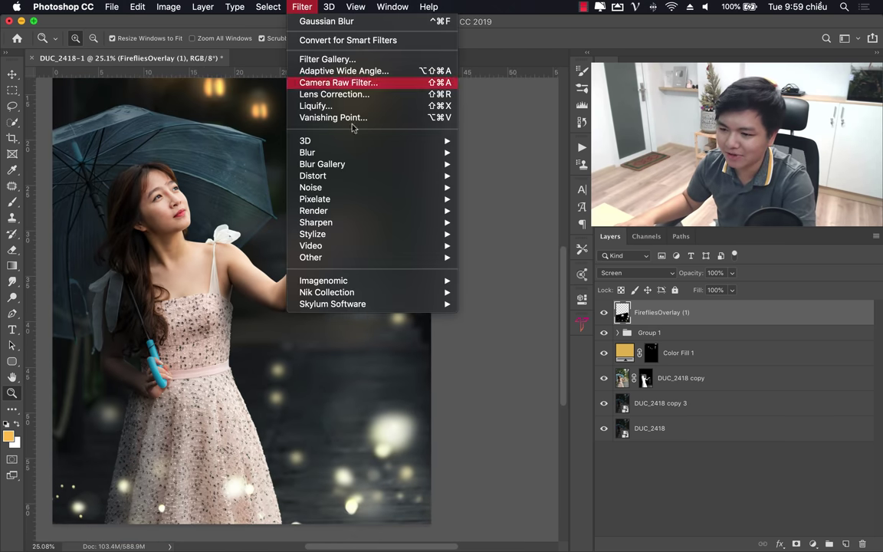
left_click(498, 198)
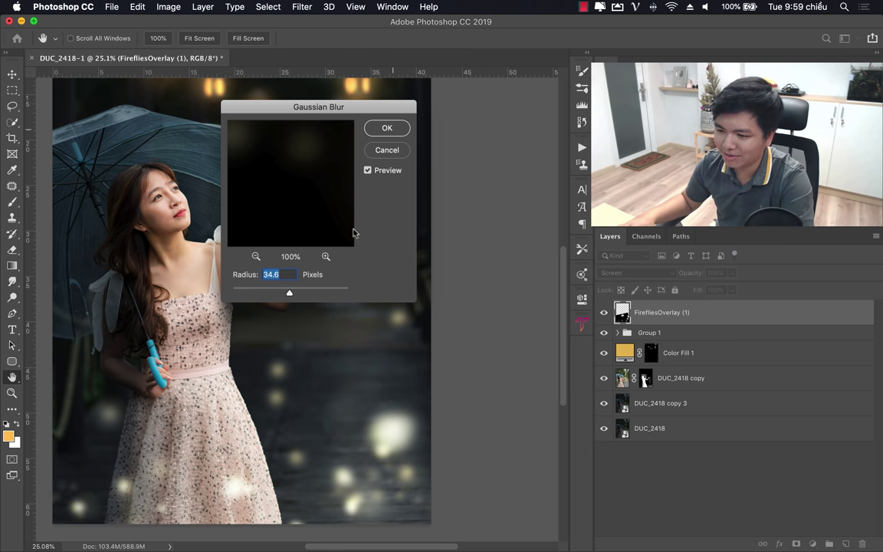
key("Return")
key("z")
left_click_drag(345, 361, 321, 362)
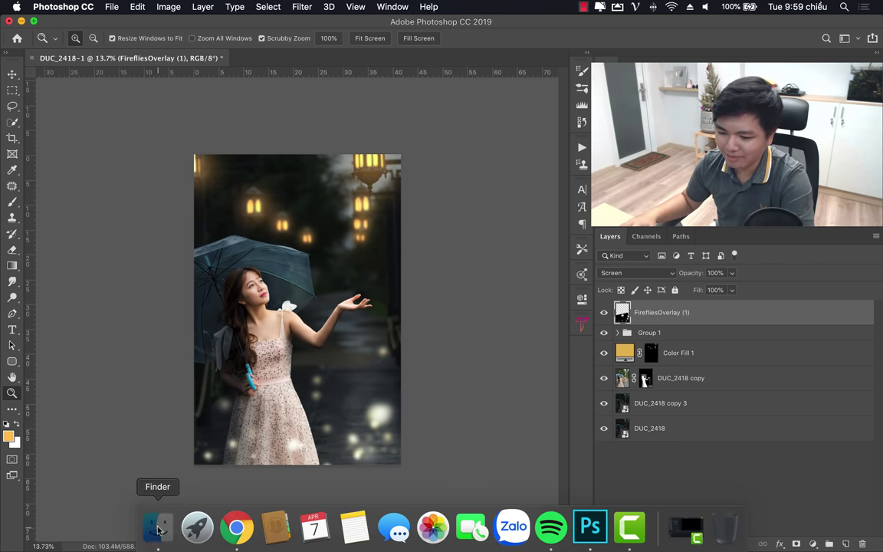
Step: Place FirefliesOverlay (4) in Screen mode near the raised hand
left_click(158, 539)
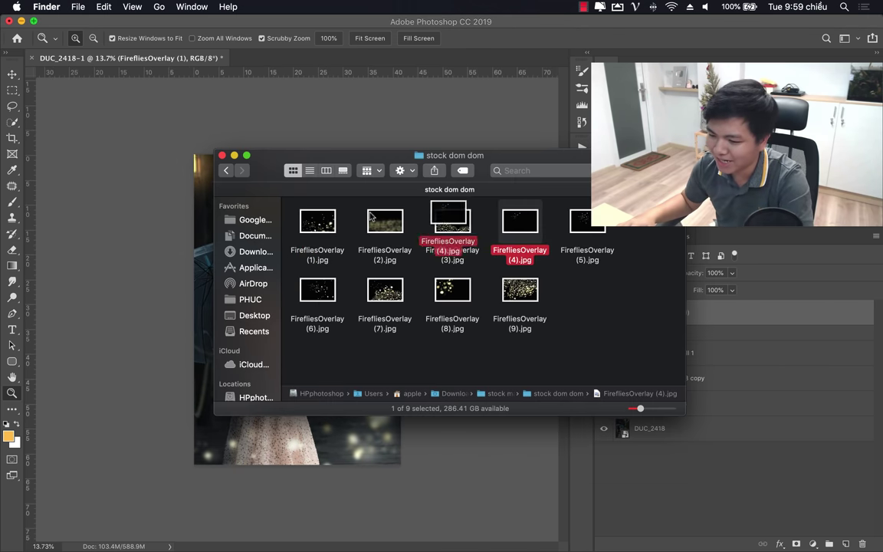
left_click_drag(527, 228, 179, 268)
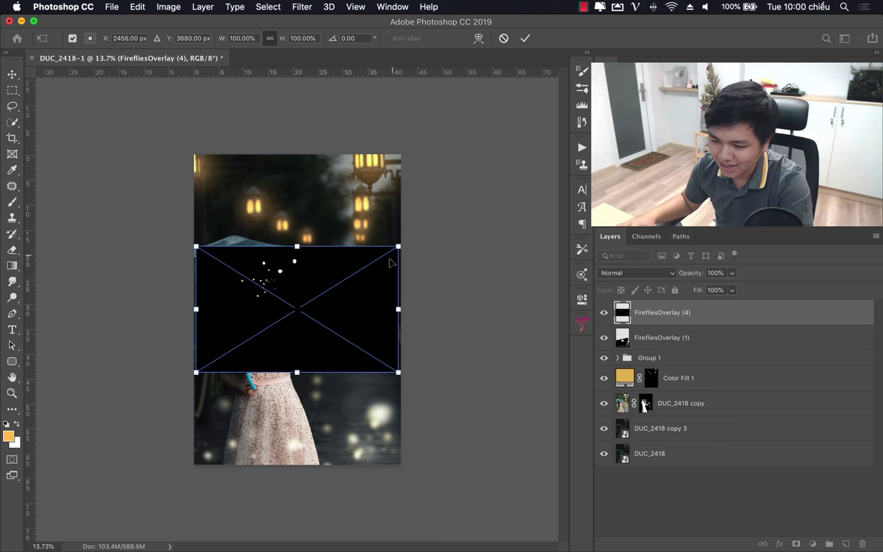
key("Return")
left_click(636, 273)
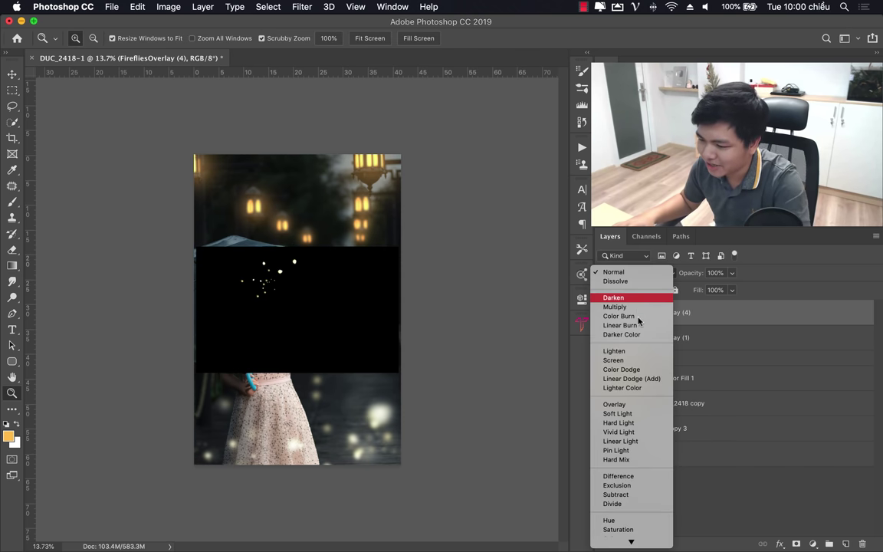
left_click(613, 360)
key("v")
left_click_drag(278, 282, 338, 270)
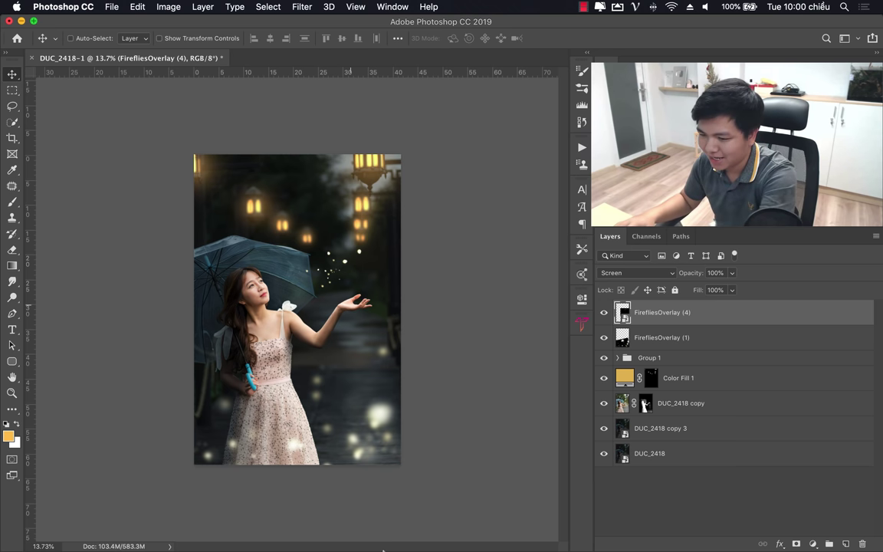
Step: Soften FirefliesOverlay (4) with a 34.6 px Gaussian Blur
left_click(301, 7)
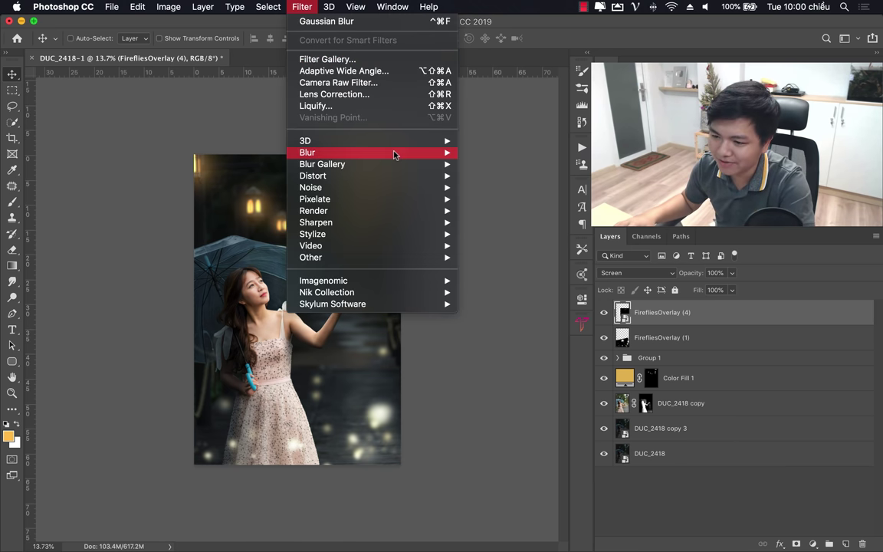
left_click(497, 200)
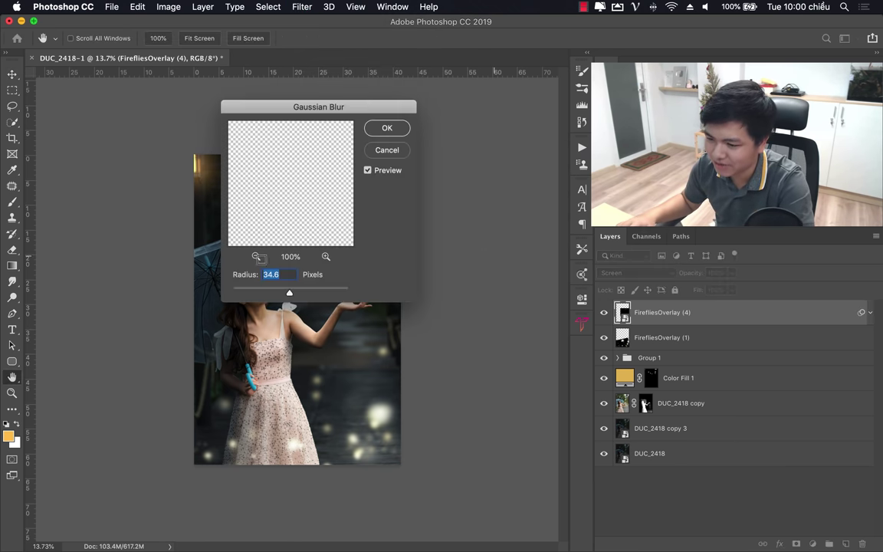
left_click_drag(318, 108, 550, 93)
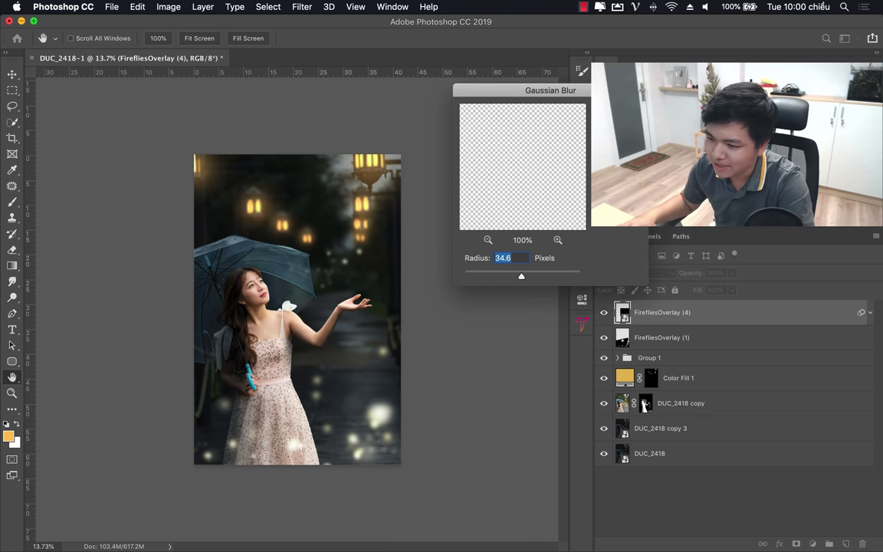
key("Return")
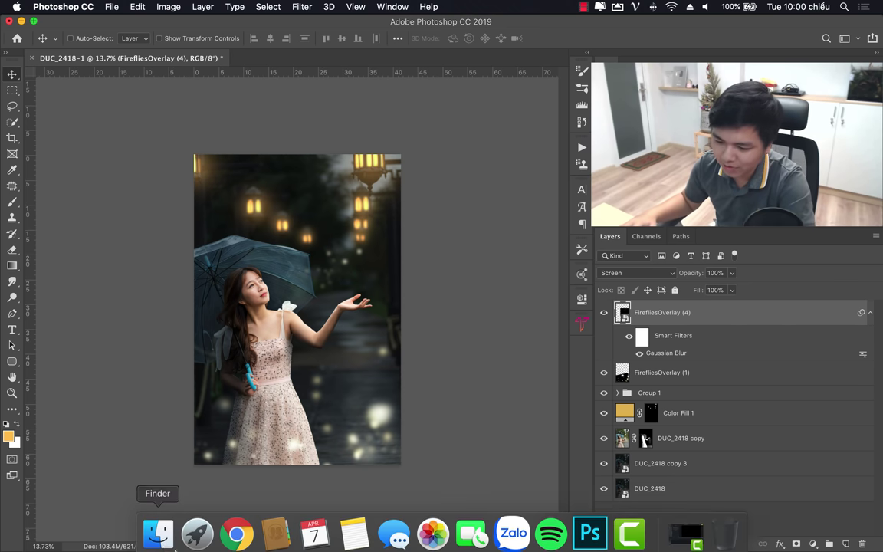
left_click(156, 533)
Step: Place FirefliesOverlay (5) on the photo as a new layer blended in Screen mode
left_click_drag(590, 228, 207, 260)
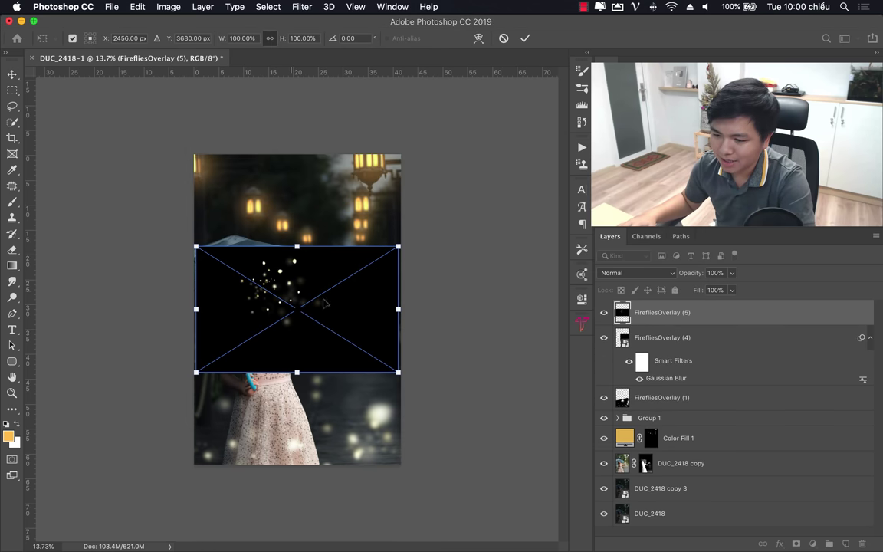
key("Return")
left_click(642, 274)
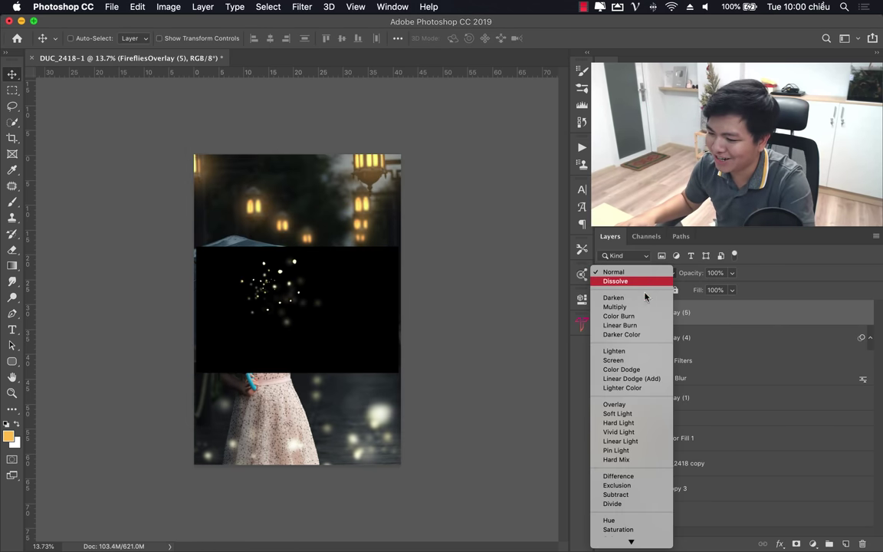
key("shift+alt+s")
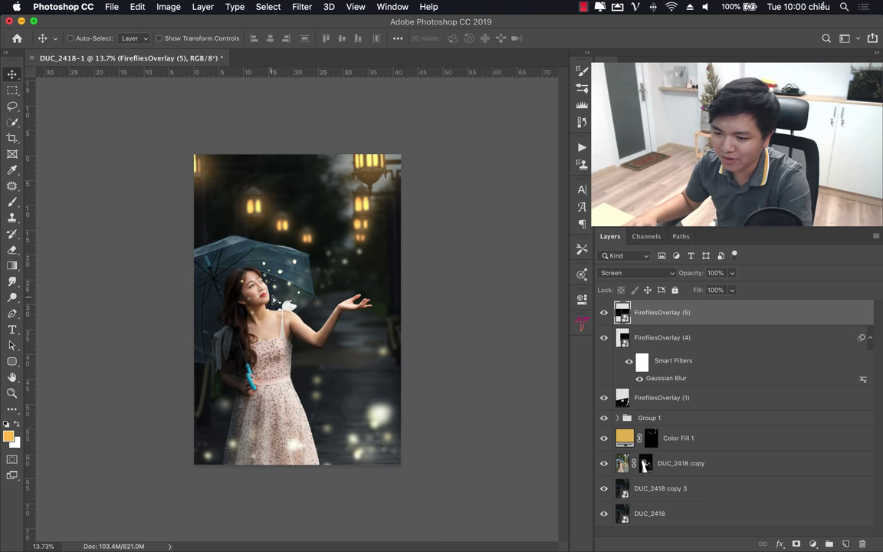
Step: Position the fireflies sparkles just above the girl's raised hand
left_click_drag(272, 299, 357, 303)
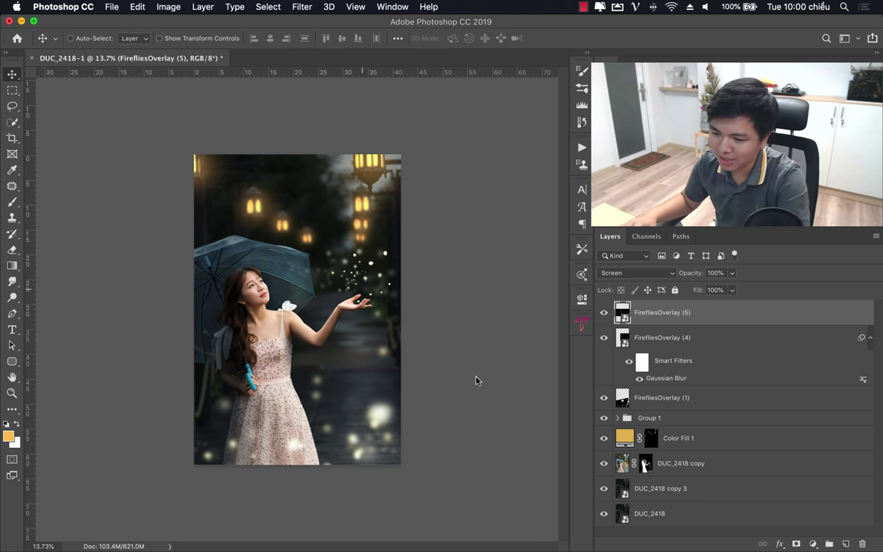
key("z")
left_click_drag(354, 308, 347, 329)
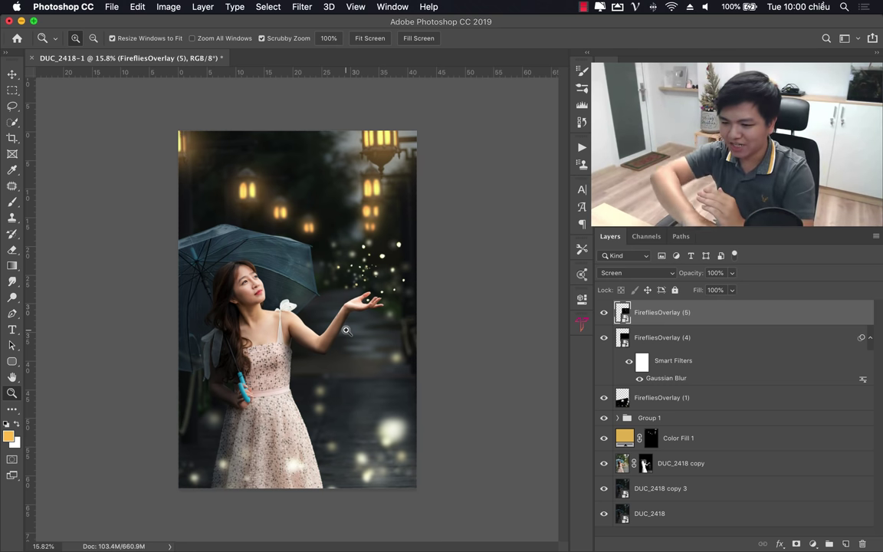
key("v")
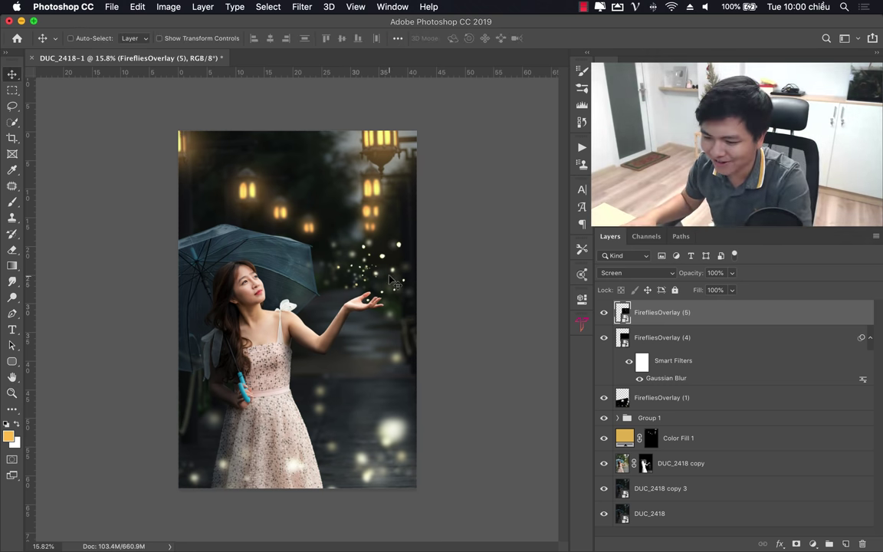
mouse_move(389, 274)
left_mouse_down()
mouse_move(391, 230)
mouse_move(394, 272)
mouse_move(403, 217)
mouse_move(389, 233)
mouse_move(396, 283)
left_mouse_up()
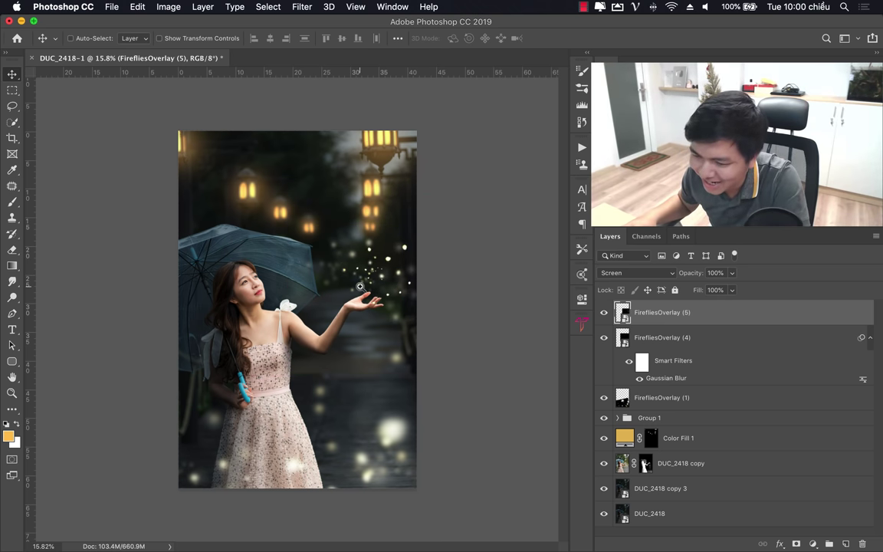
key("z")
left_click(411, 288)
left_click_drag(411, 288, 398, 297)
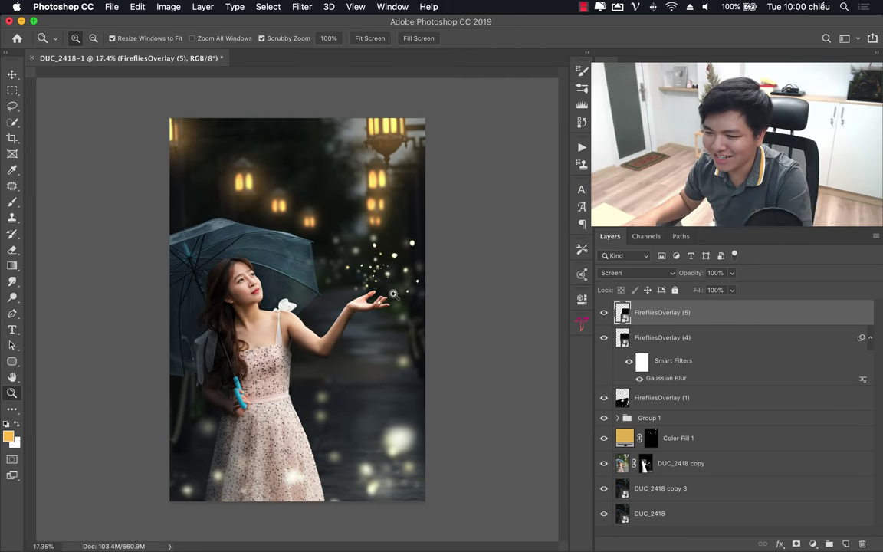
Step: Show rulers, zoom in on the girl's face, and select the DUC_2418 copy layer
key("ctrl+r")
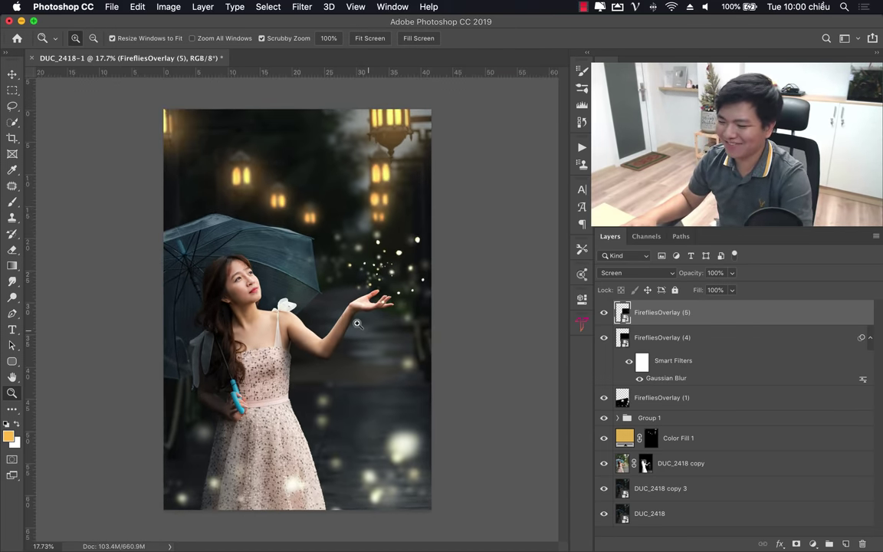
left_click_drag(260, 293, 335, 288)
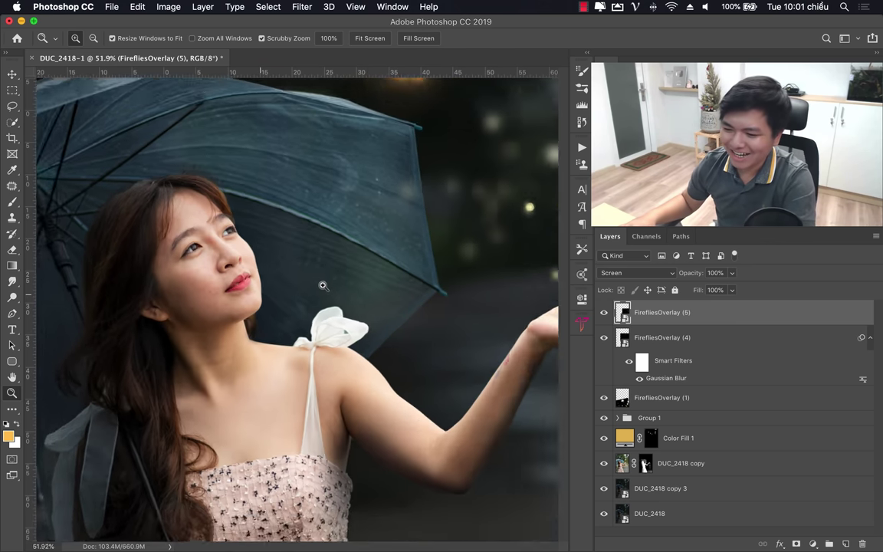
left_click_drag(177, 262, 264, 262)
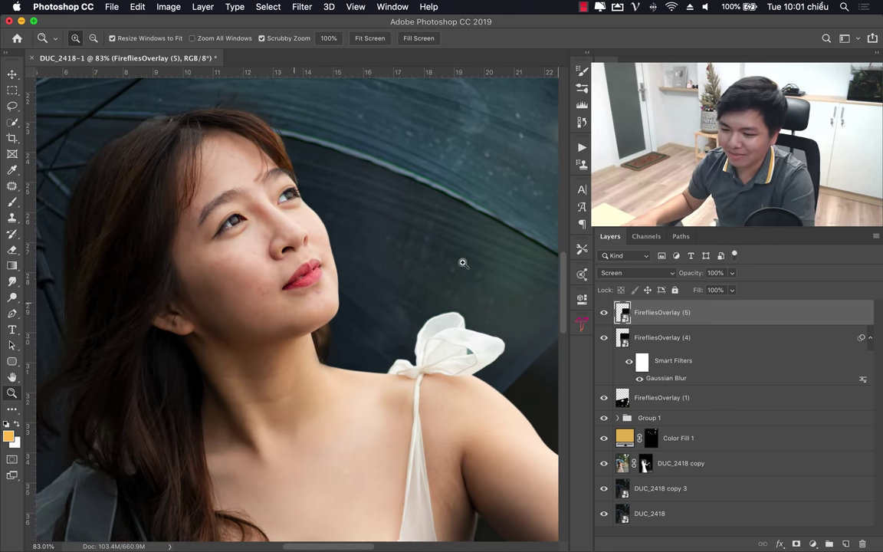
left_click(632, 464)
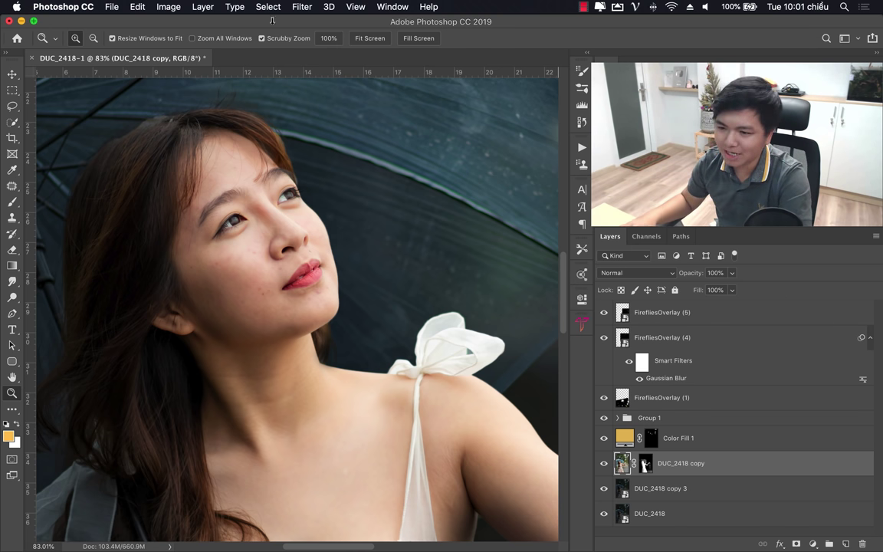
Step: Apply Filter > Imagenomic > Portraiture 3 with the Medium smoothing preset
left_click(302, 8)
mouse_move(360, 281)
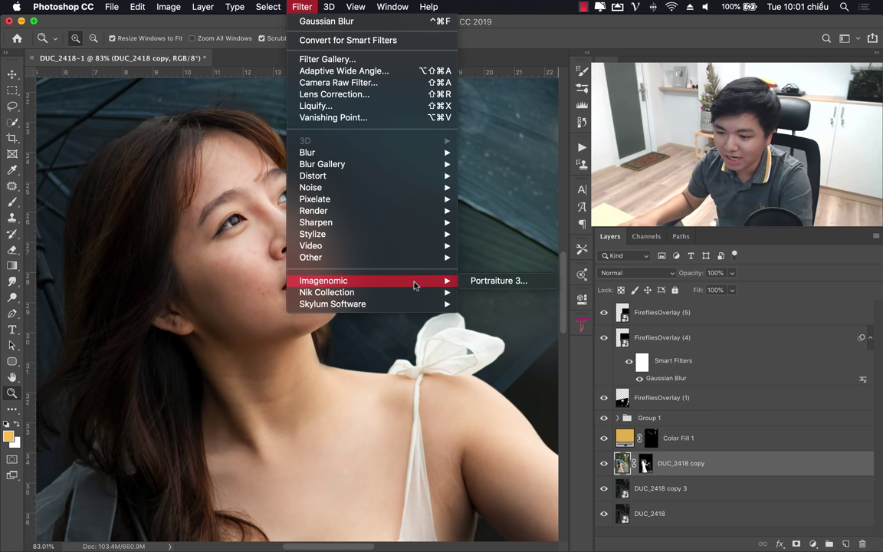
left_click(491, 281)
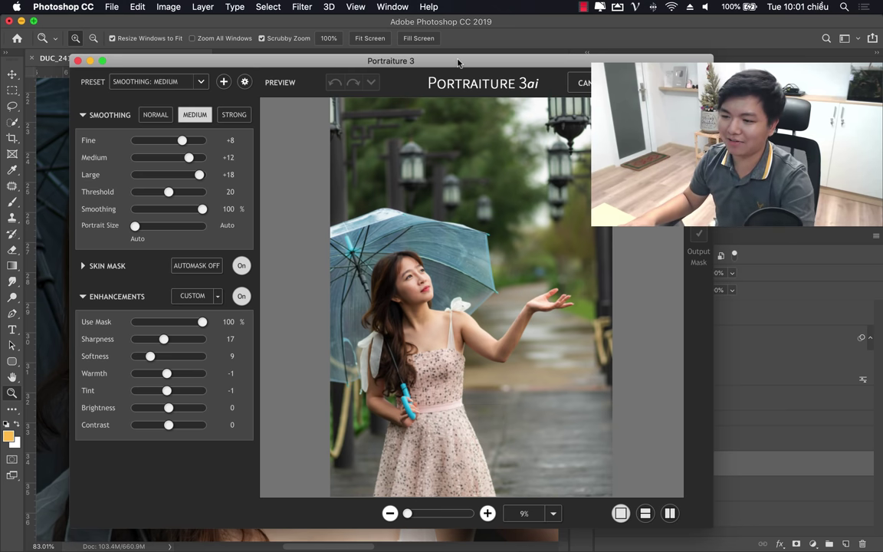
left_click_drag(458, 61, 412, 38)
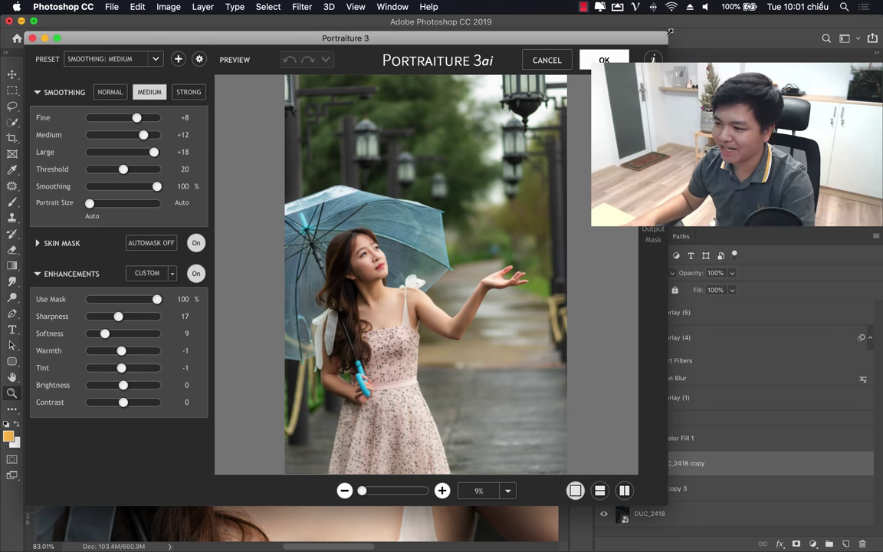
mouse_move(509, 49)
left_mouse_down()
mouse_move(495, 73)
mouse_move(490, 67)
left_mouse_up()
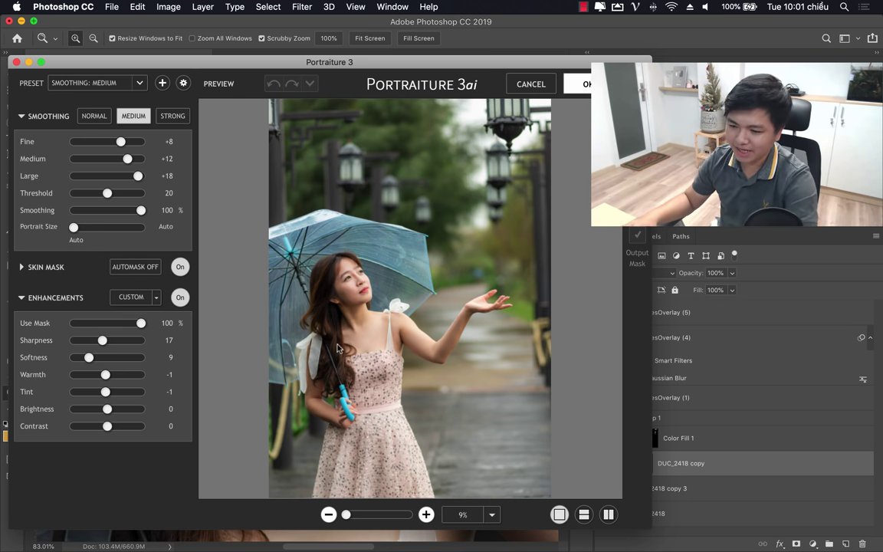
key("Return")
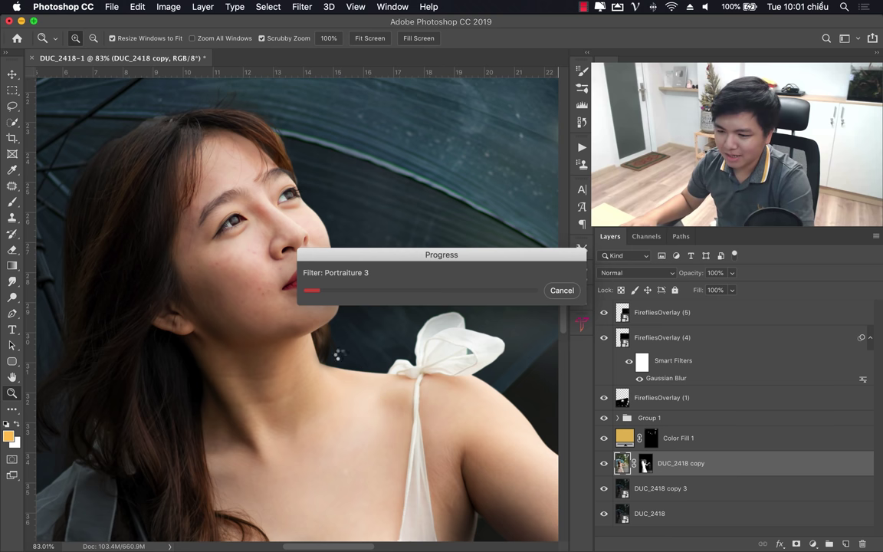
Step: Check the smoothed nose and lips, then fade Portraiture 3 to 77% opacity
mouse_move(272, 311)
left_mouse_down()
mouse_move(315, 250)
mouse_move(322, 261)
mouse_move(256, 276)
mouse_move(315, 296)
mouse_move(318, 287)
left_mouse_up()
left_click_drag(298, 244, 257, 258)
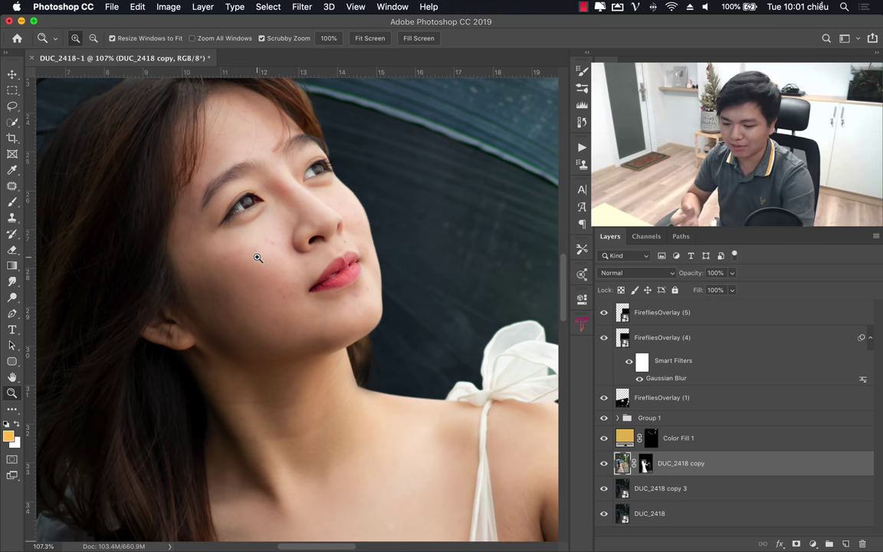
key("super+shift+f")
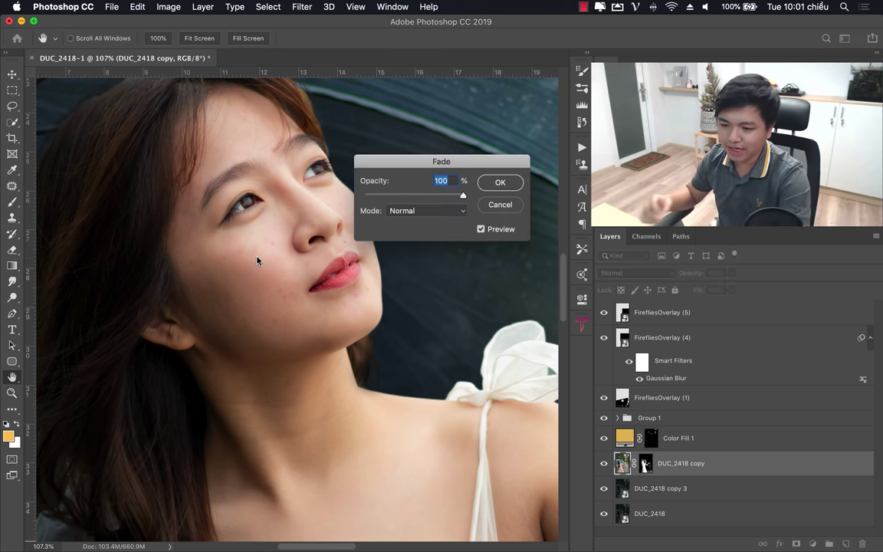
left_click_drag(442, 162, 408, 149)
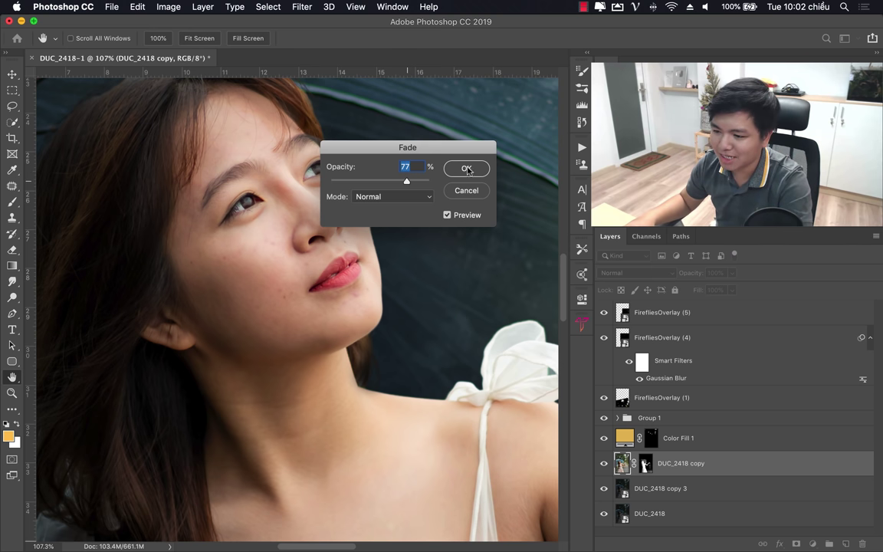
key("Return")
Step: Zoom in on the chin and spot-heal the pink blemish below the lip with a small brush
key("z")
left_click_drag(347, 300, 399, 307)
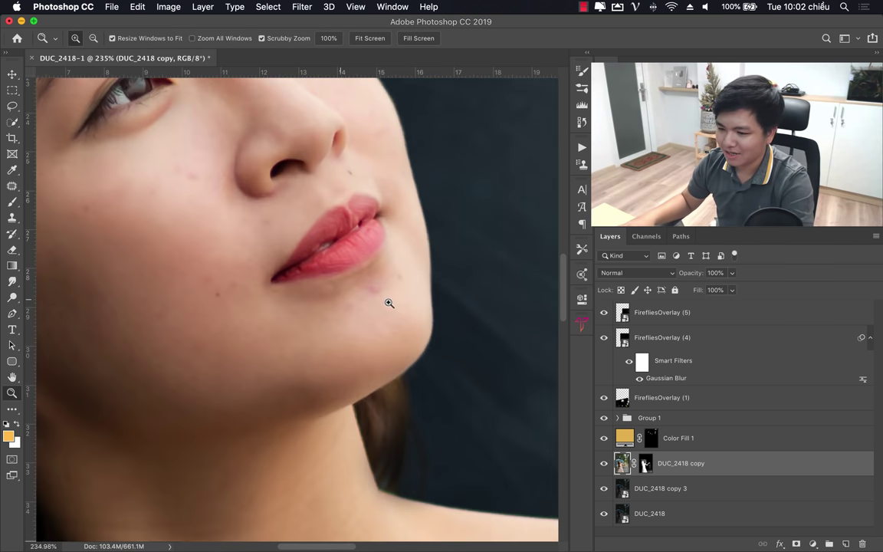
left_click(11, 203)
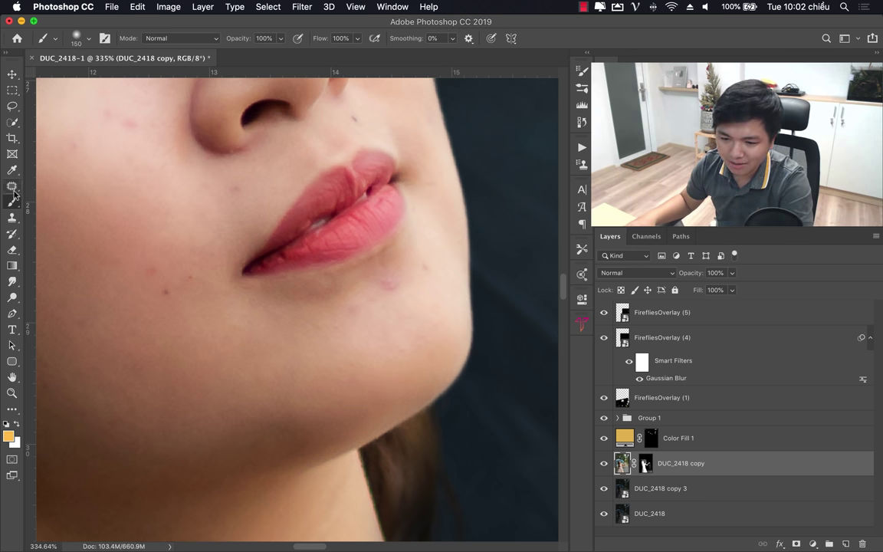
left_click(12, 187)
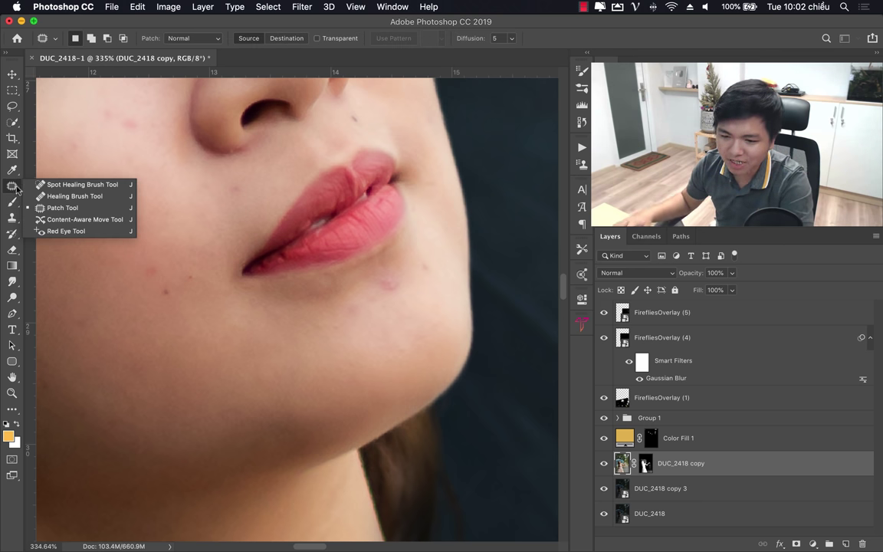
left_click(15, 186)
left_click(16, 186)
left_click(77, 184)
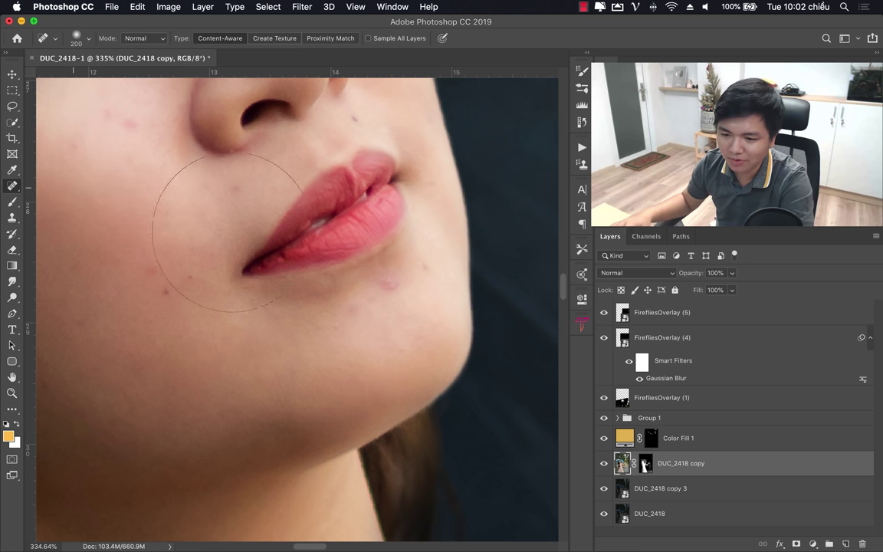
key("bracketleft")
key("bracketleft")
key("bracketleft")
key("bracketleft")
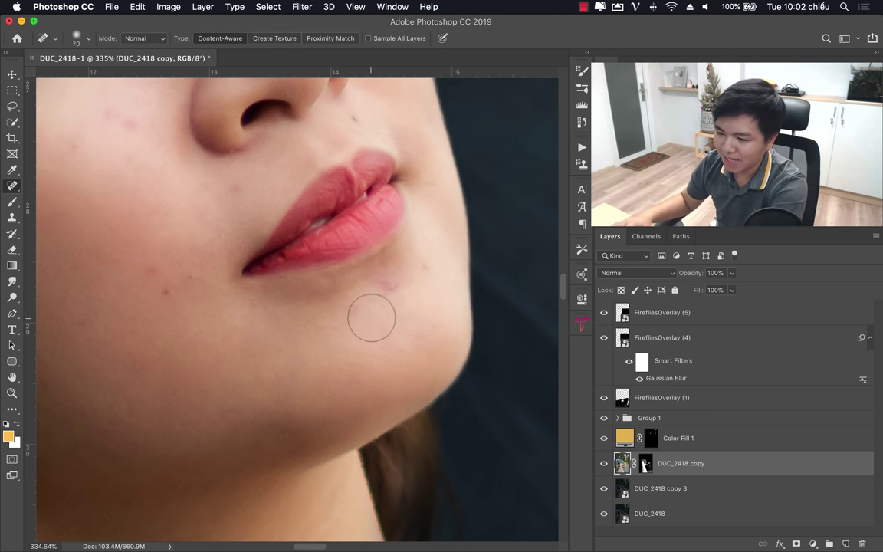
key("bracketleft")
key("bracketleft")
left_click(389, 287)
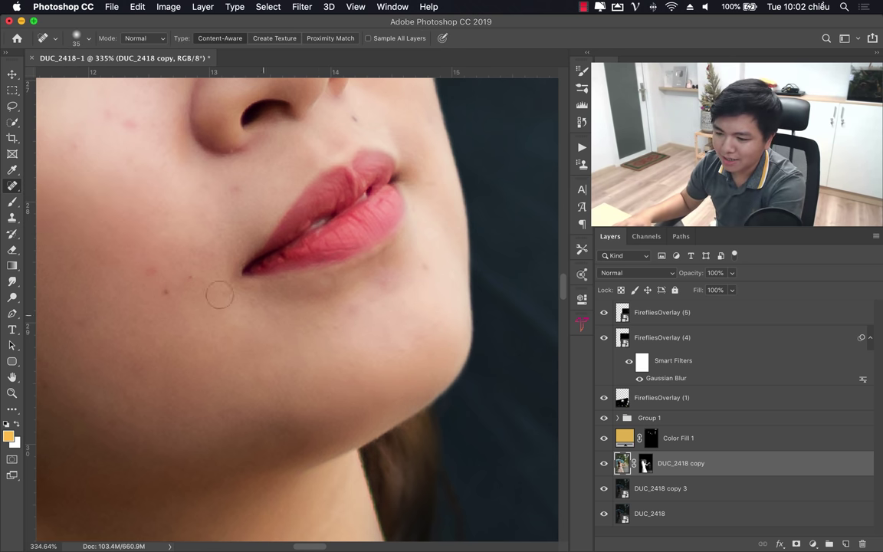
Step: With the Patch tool, patch the chin blemish and a cheek spot using nearby clean skin
right_click(13, 185)
left_click(46, 204)
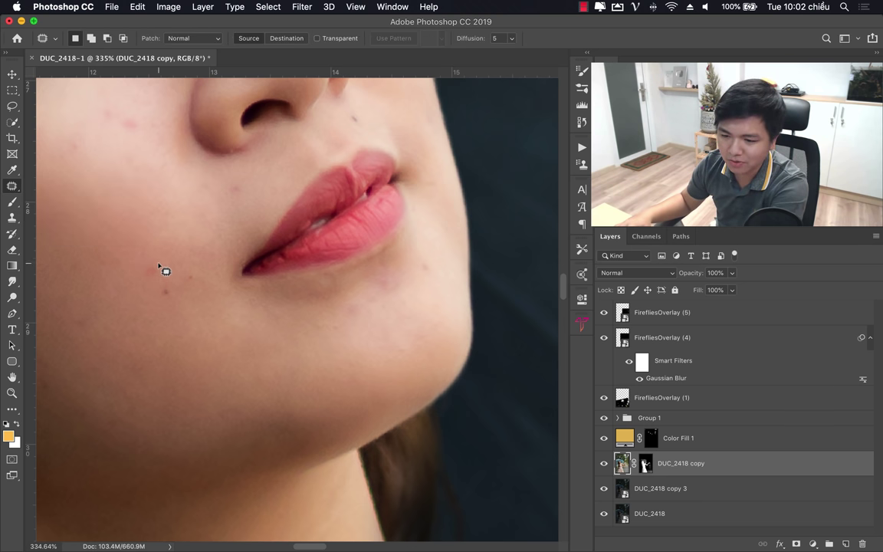
left_click_drag(167, 271, 118, 266)
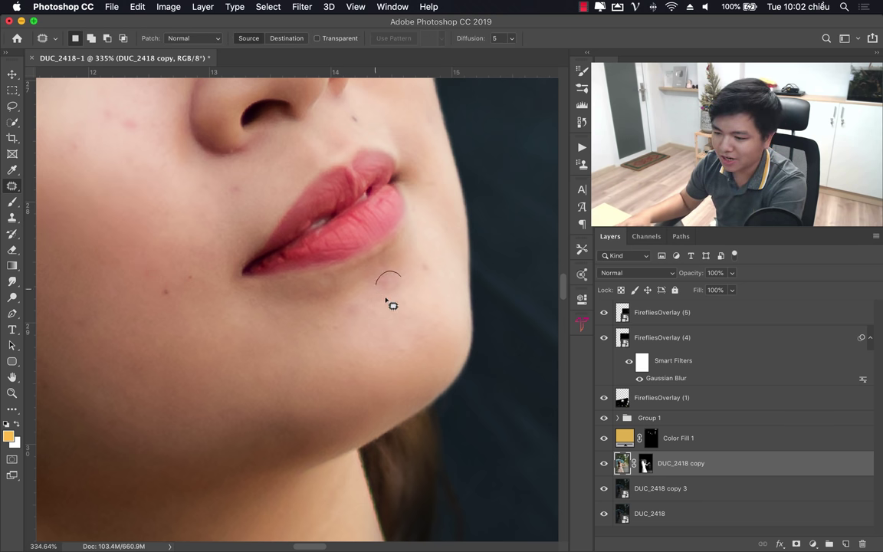
mouse_move(391, 304)
left_mouse_down()
mouse_move(394, 290)
mouse_move(349, 322)
mouse_move(423, 288)
left_mouse_up()
left_click(427, 305)
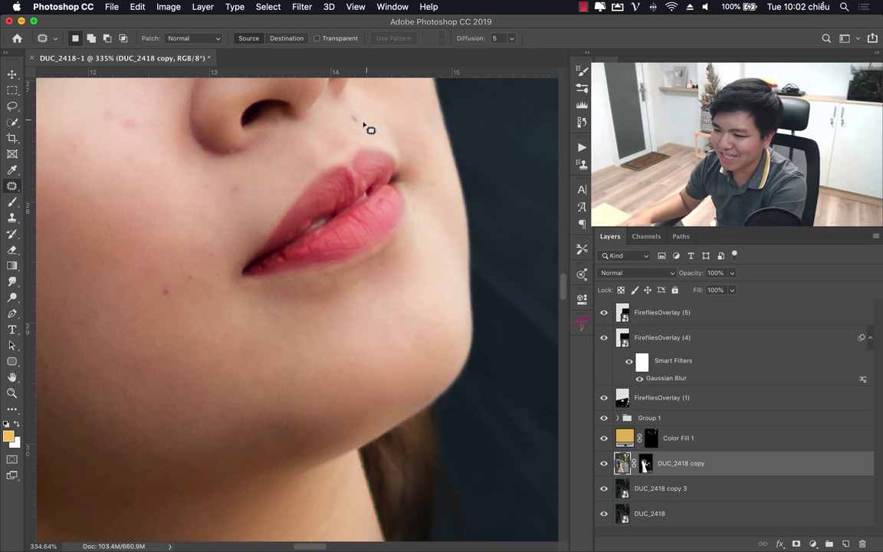
left_click(376, 121)
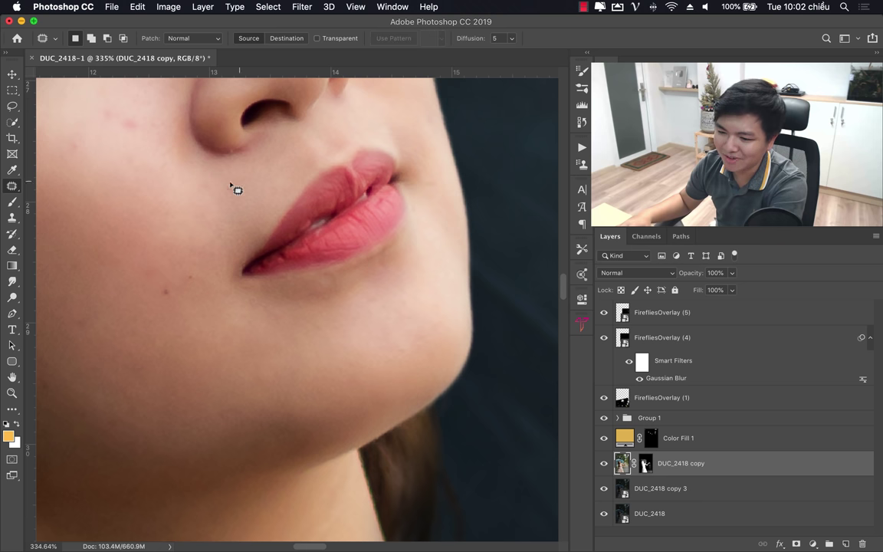
mouse_move(230, 184)
left_mouse_down()
mouse_move(245, 188)
mouse_move(177, 196)
left_mouse_up()
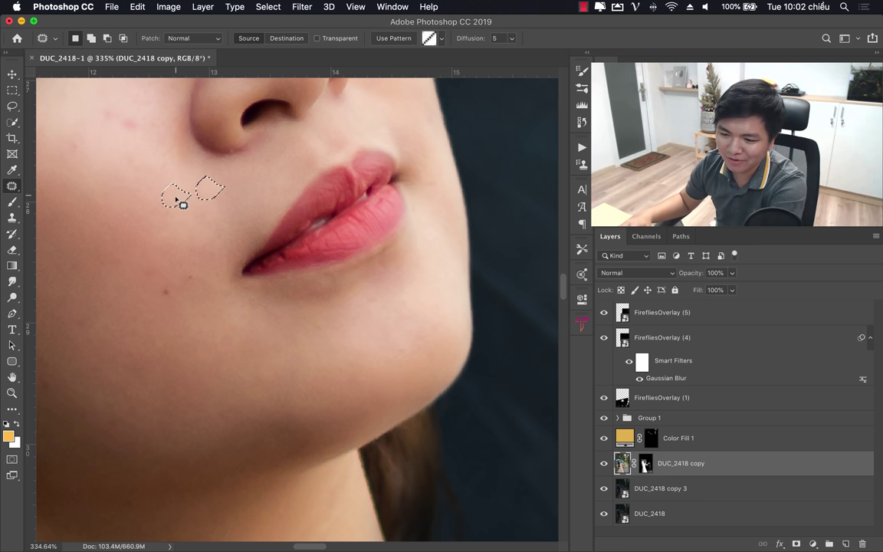
mouse_move(200, 282)
left_mouse_down()
mouse_move(212, 287)
mouse_move(197, 305)
mouse_move(252, 294)
left_mouse_up()
left_click(252, 293)
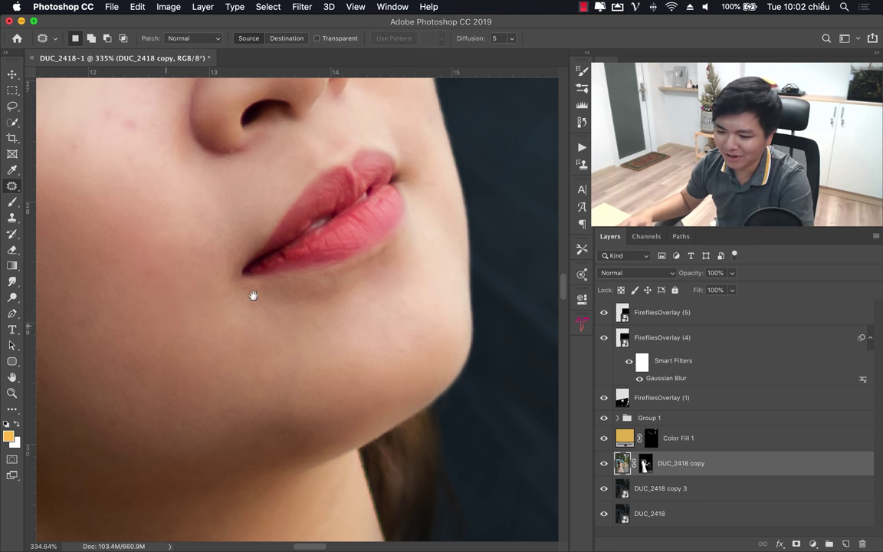
Step: Patch two small spots on the cheek below the eye
scroll(397, 258, "left", 5)
mouse_move(314, 246)
left_mouse_down()
mouse_move(315, 255)
mouse_move(291, 104)
left_mouse_up()
left_click(291, 104)
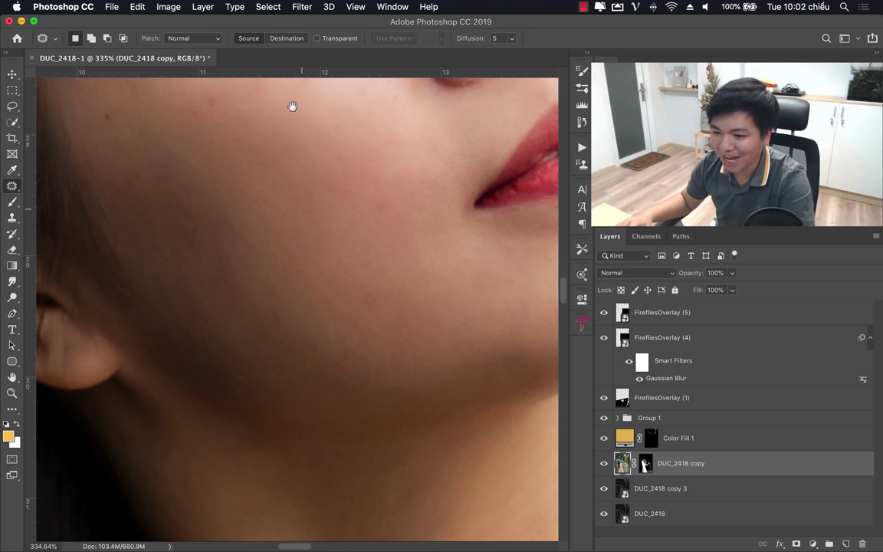
scroll(321, 351, "up", 5)
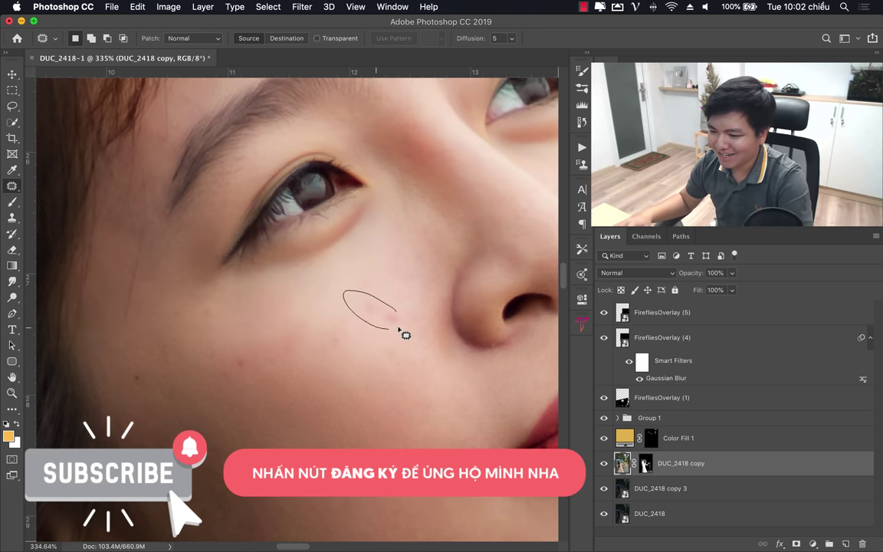
mouse_move(398, 328)
left_mouse_down()
mouse_move(387, 310)
mouse_move(331, 363)
mouse_move(315, 342)
mouse_move(250, 359)
left_mouse_up()
left_click(331, 362)
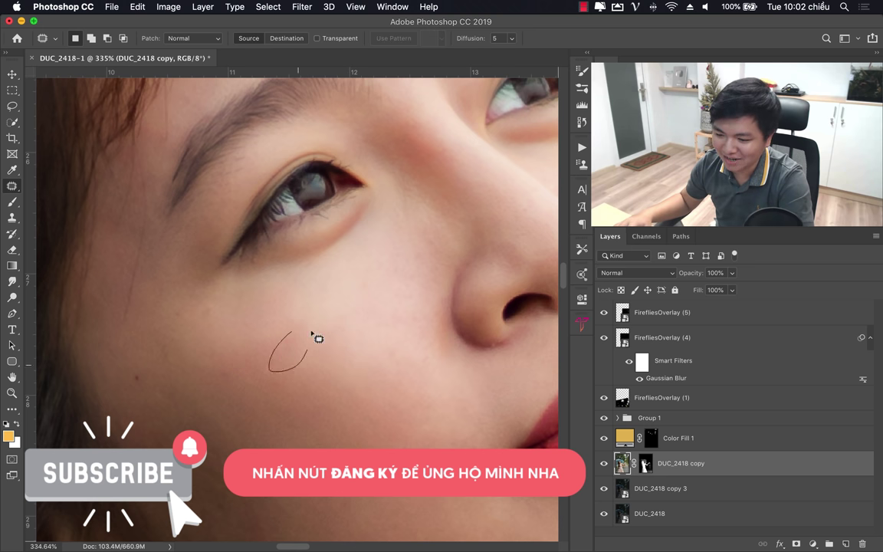
left_click_drag(314, 337, 311, 359)
key("ctrl+d")
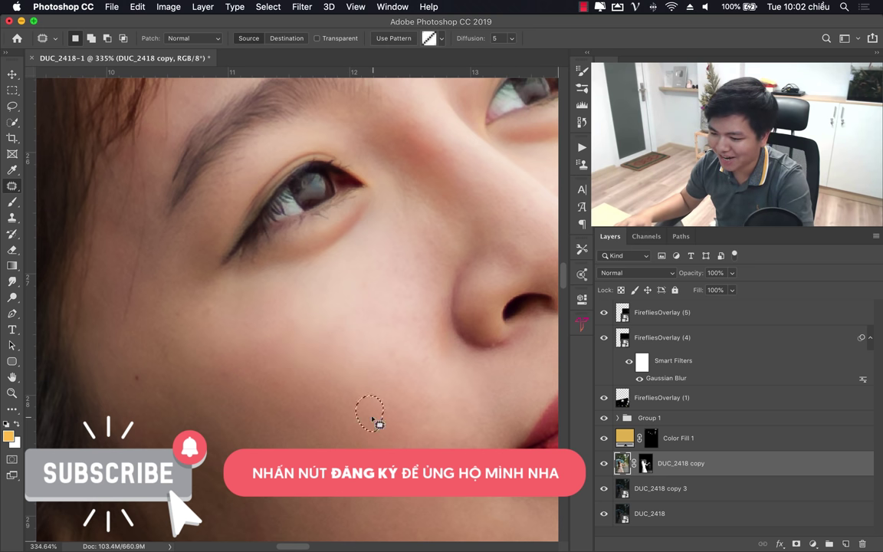
scroll(376, 421, "right", 5)
scroll(220, 296, "down", 3)
scroll(213, 295, "up", 3)
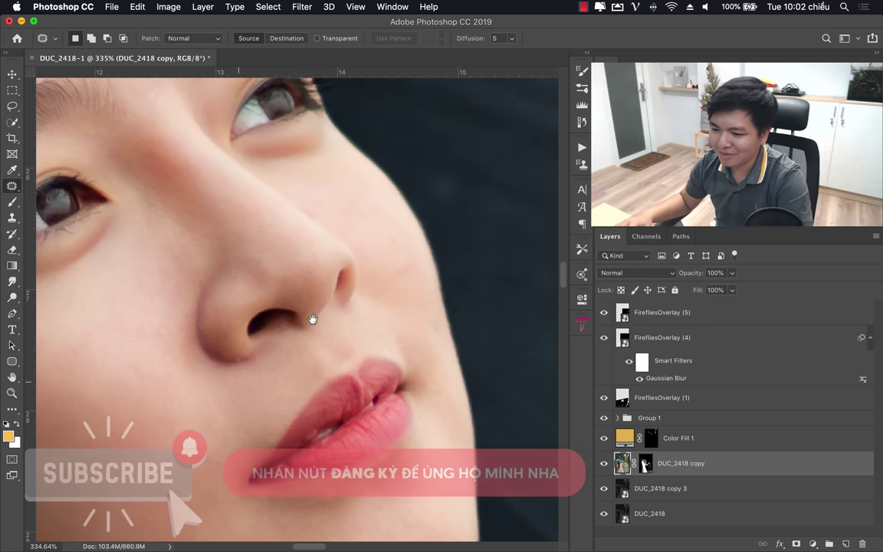
Step: Patch the marks on the tip of the nose and on the forehead
left_click_drag(414, 268, 398, 272)
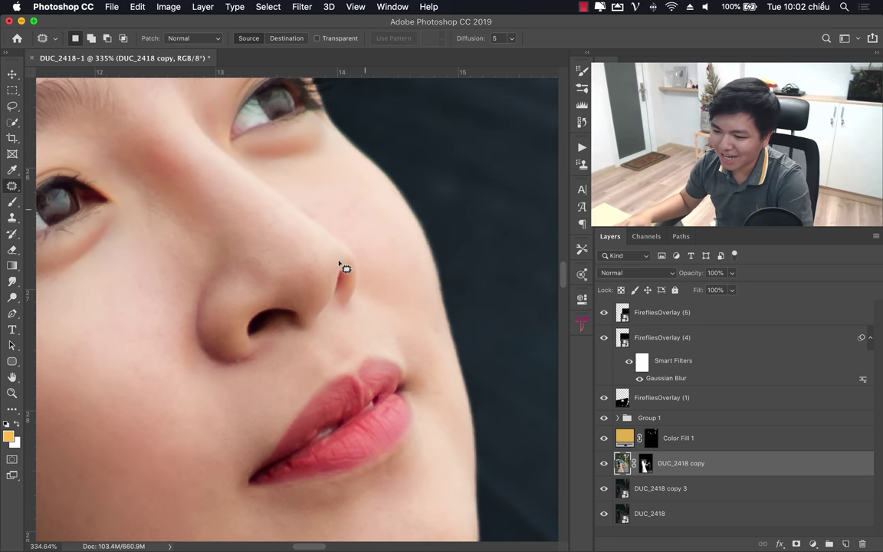
scroll(264, 363, "up", 5)
scroll(323, 203, "left", 4)
scroll(322, 203, "up", 5)
scroll(322, 203, "left", 2)
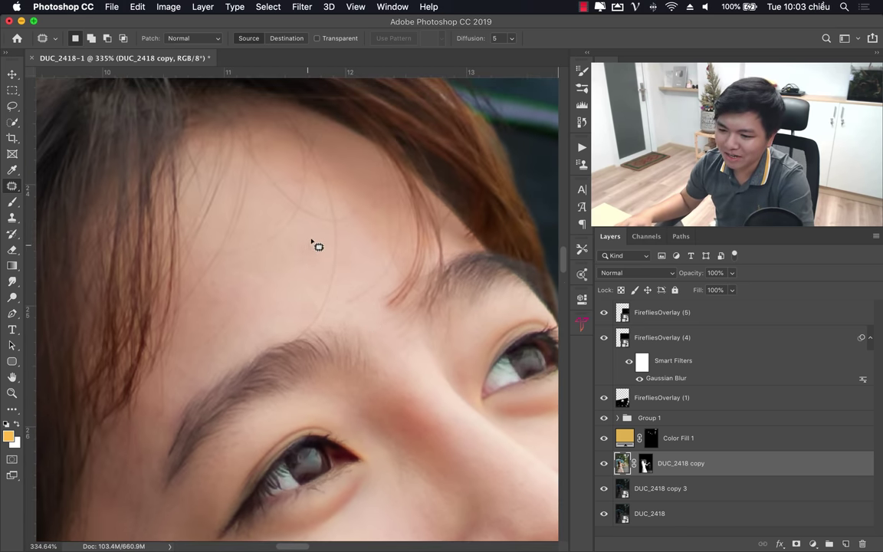
left_click_drag(314, 249, 305, 232)
Step: Zoom to the lower face and patch spots below the lips and on the left cheek
key("z")
left_click_drag(339, 272, 275, 295)
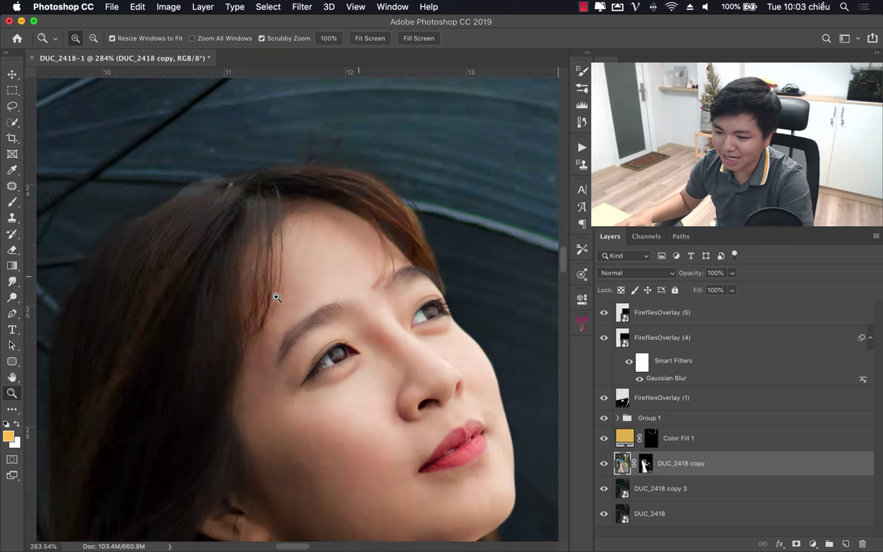
left_click_drag(459, 326, 452, 342)
key("j")
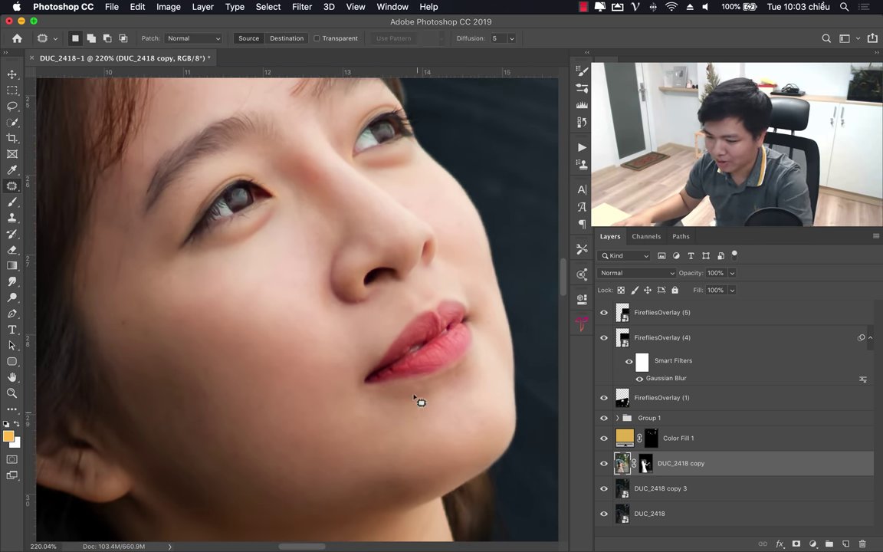
left_click_drag(435, 395, 424, 388)
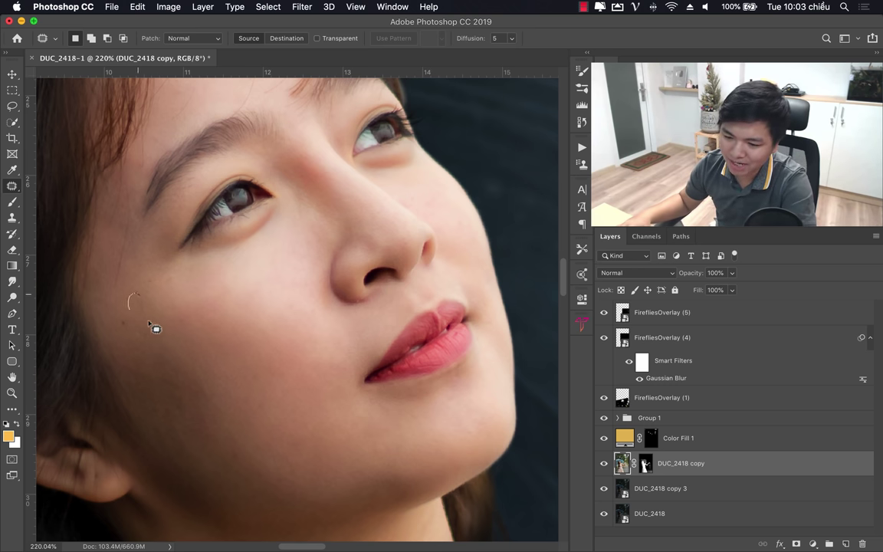
mouse_move(177, 312)
left_mouse_down()
mouse_move(177, 282)
mouse_move(164, 294)
mouse_move(188, 359)
left_mouse_up()
mouse_move(169, 397)
left_mouse_down()
mouse_move(183, 405)
mouse_move(162, 360)
left_mouse_up()
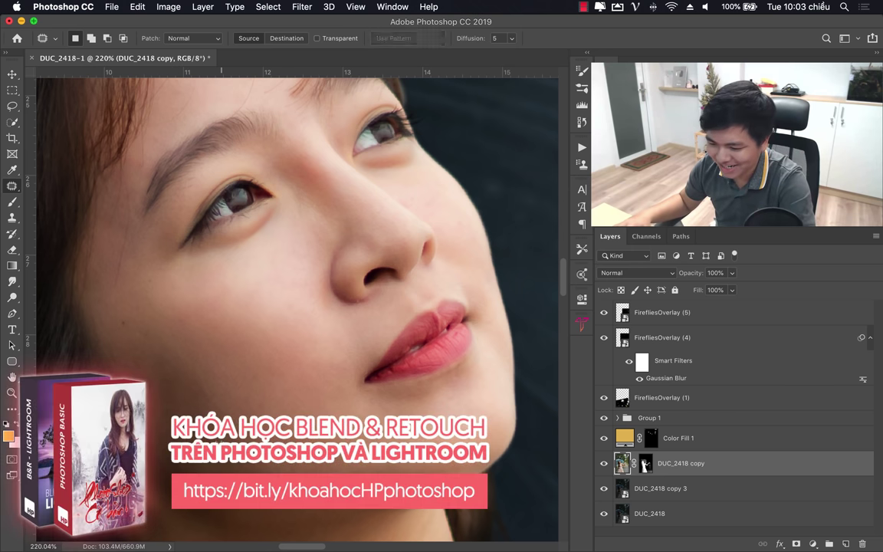
Step: Zoom in on the armpit and patch the crease there with nearby clean skin
left_click_drag(261, 391, 192, 391)
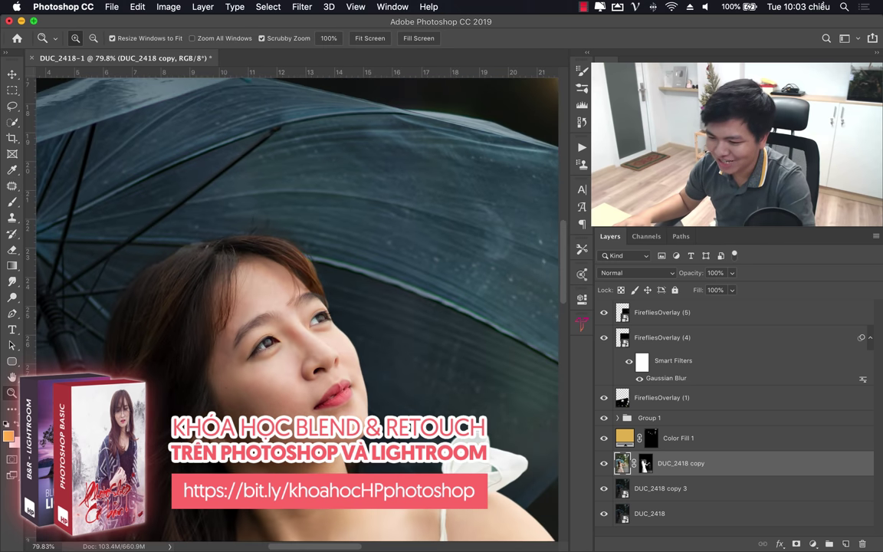
left_click_drag(306, 414, 215, 272)
key("super+r")
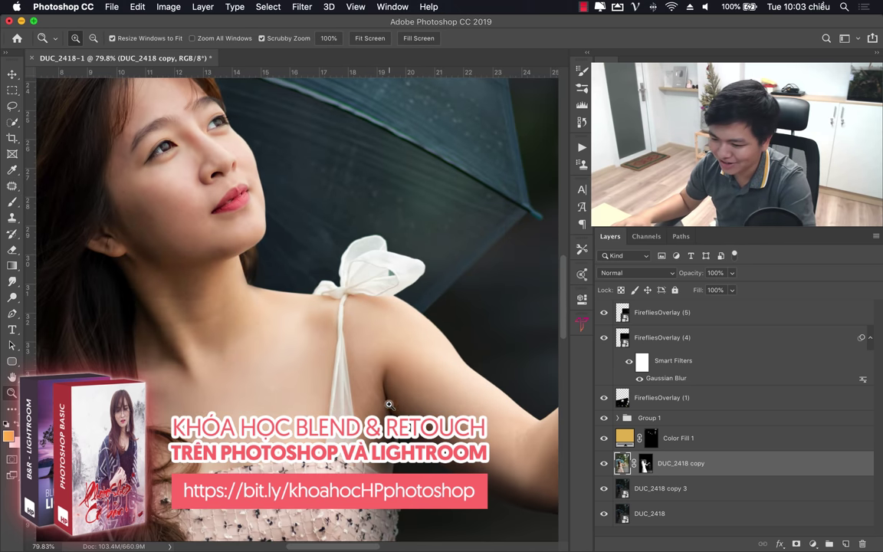
left_click_drag(389, 404, 431, 398)
left_click(11, 188)
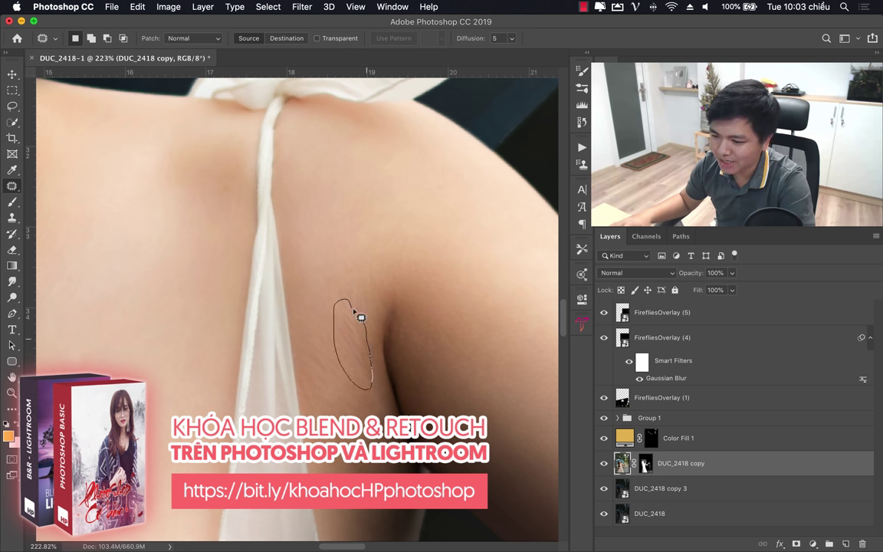
left_click_drag(360, 316, 344, 300)
left_click_drag(339, 338, 455, 335)
key("super+d")
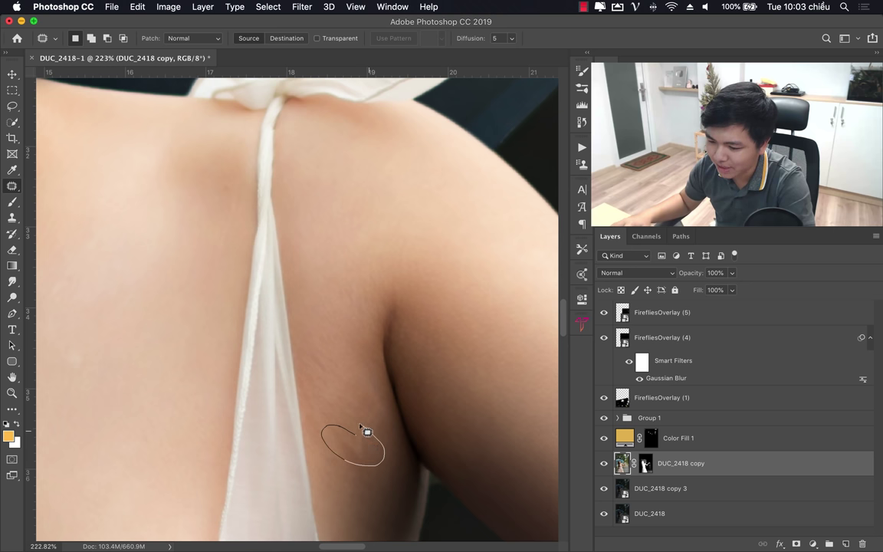
Step: Patch the remaining marks on the upper arm and beside the armpit crease
left_click_drag(367, 432, 315, 369)
key("super+d")
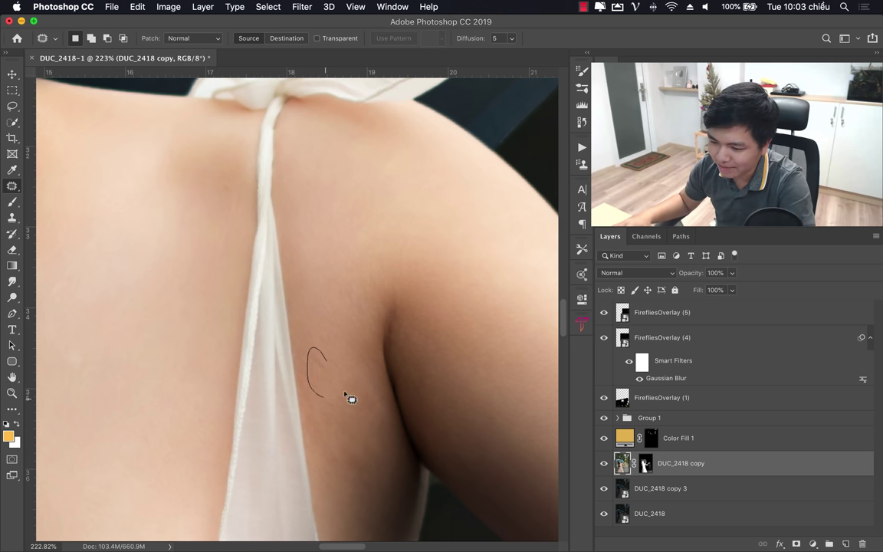
key("super+d")
left_click_drag(330, 472, 331, 474)
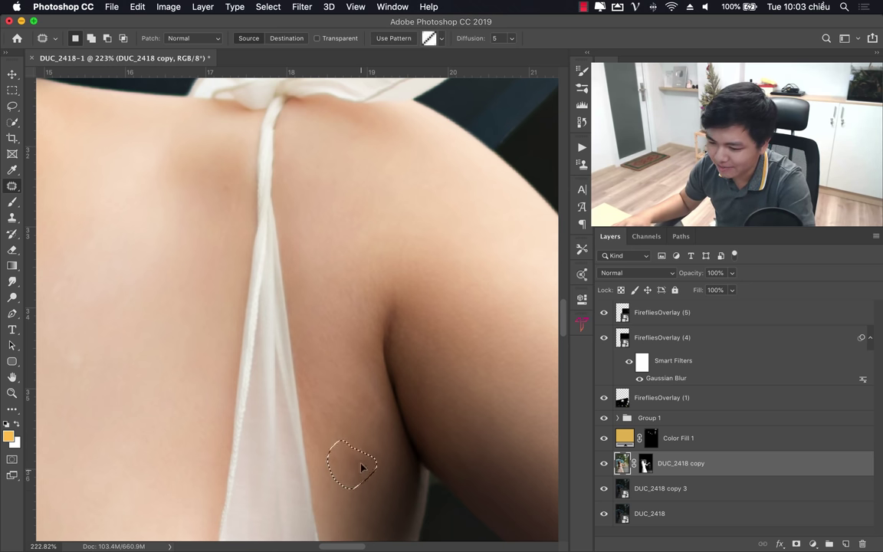
key("super+d")
scroll(360, 467, "down", 5)
scroll(370, 466, "up", 2)
scroll(370, 465, "up", 2)
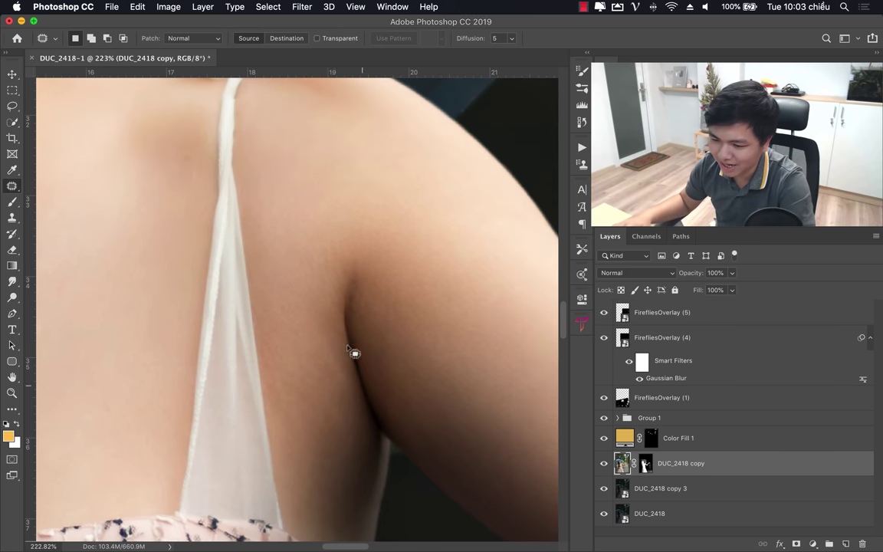
left_click_drag(347, 376, 327, 414)
left_click_drag(318, 376, 299, 324)
key("super+d")
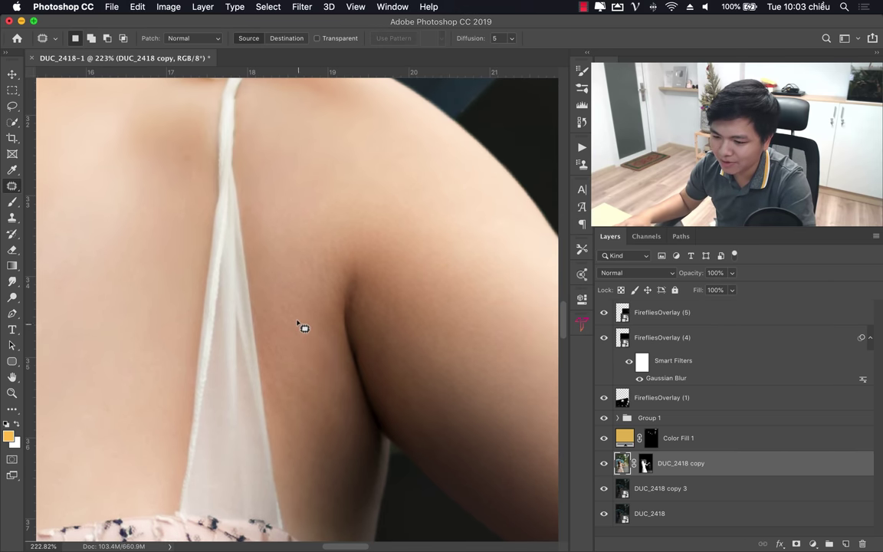
Step: Zoom out until the entire portrait fits the window, then open the Filter menu
key("z")
left_click_drag(351, 291, 256, 345)
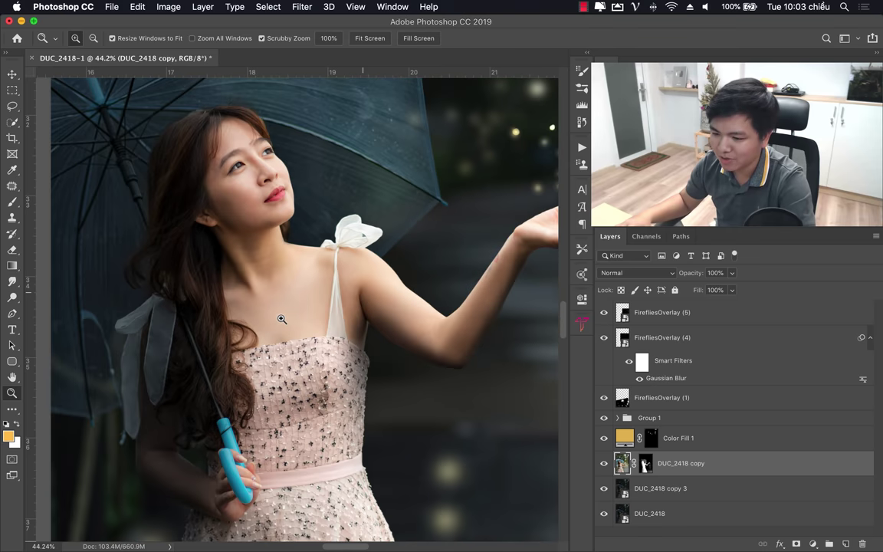
mouse_move(331, 292)
left_mouse_down()
mouse_move(331, 339)
mouse_move(282, 295)
mouse_move(323, 292)
mouse_move(301, 328)
left_mouse_up()
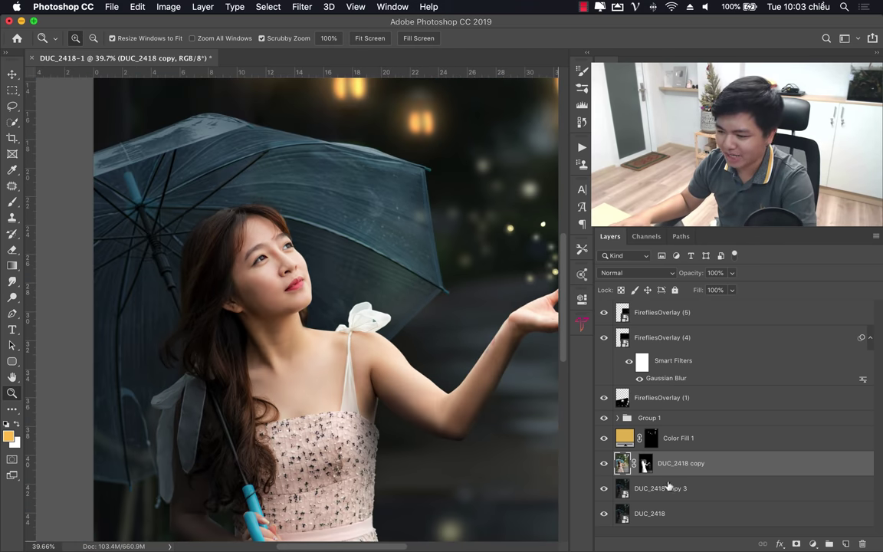
left_click(295, 10)
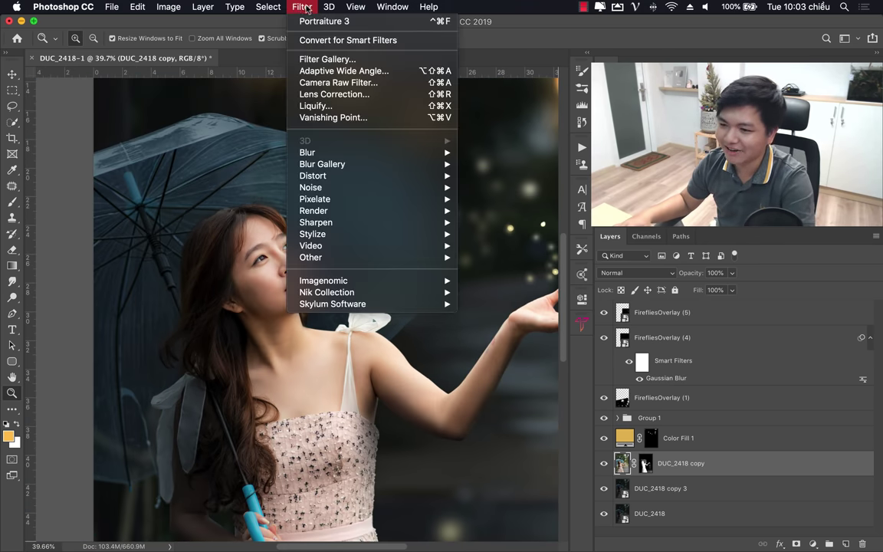
Step: Open Liquify, zoom the preview onto the shoulder, and reshape the shoulder's curve
left_click(322, 107)
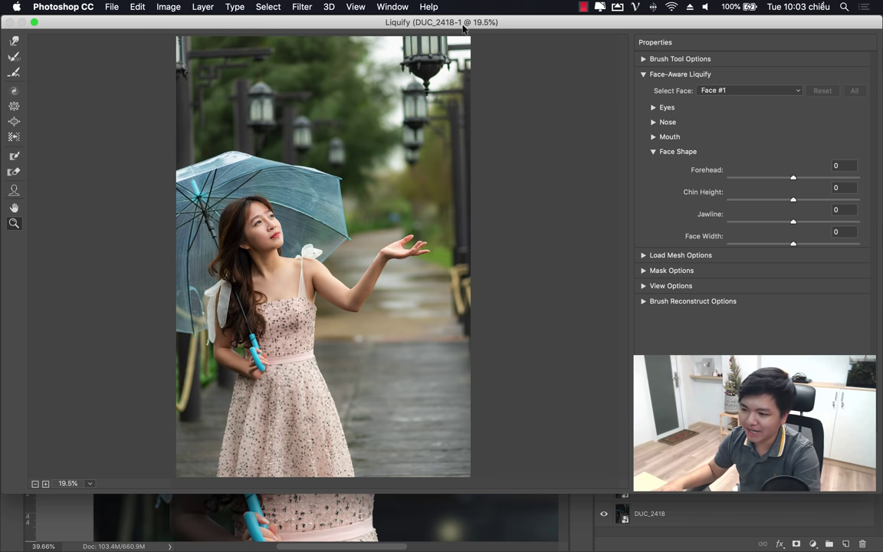
left_click_drag(460, 21, 462, 89)
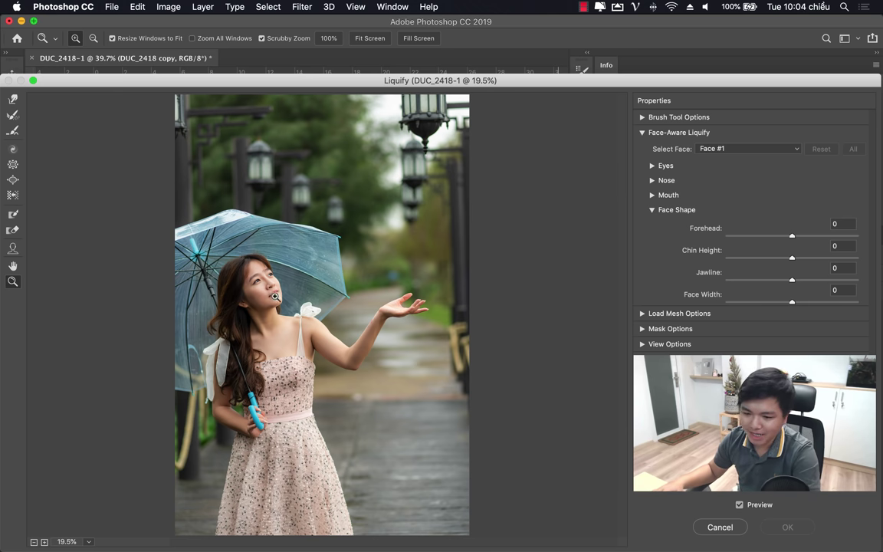
left_click(267, 301)
left_click(277, 357)
left_click(304, 292)
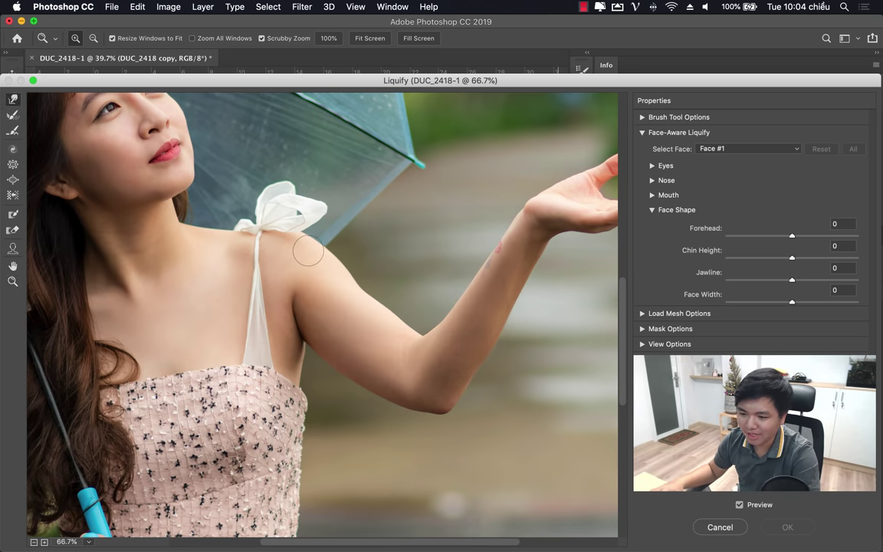
key("bracketright")
key("bracketright")
key("bracketright")
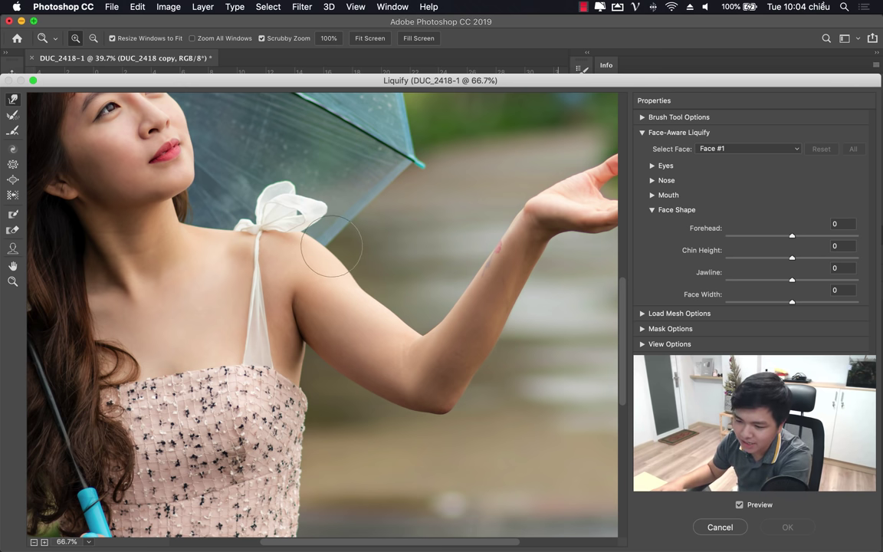
left_click_drag(295, 256, 345, 246)
Step: Resize the warp brush for the arm and cheek, then commit the Liquify changes
key("bracketright")
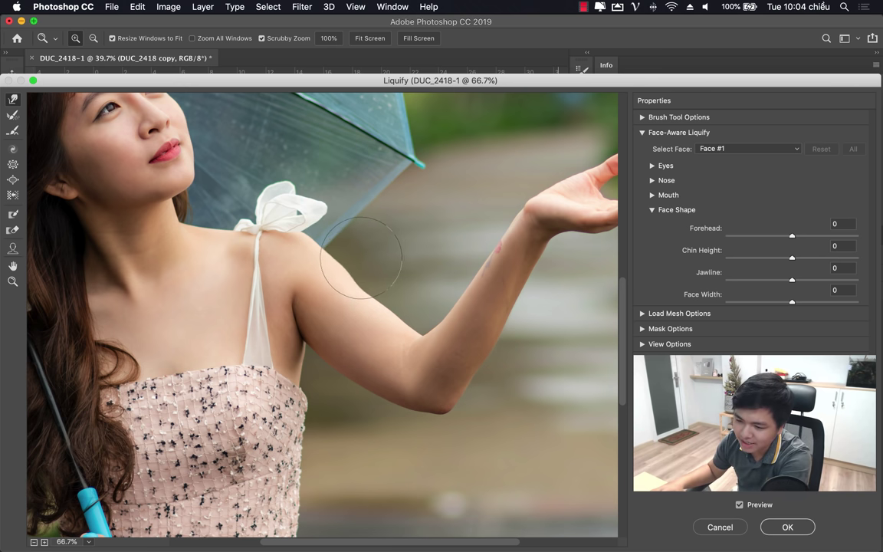
key("bracketleft")
key("bracketleft")
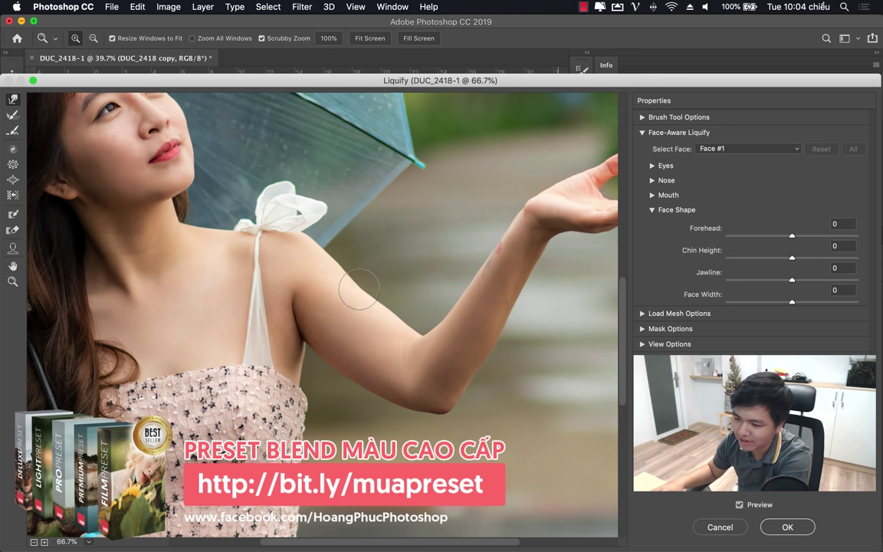
key("bracketright")
key("bracketright")
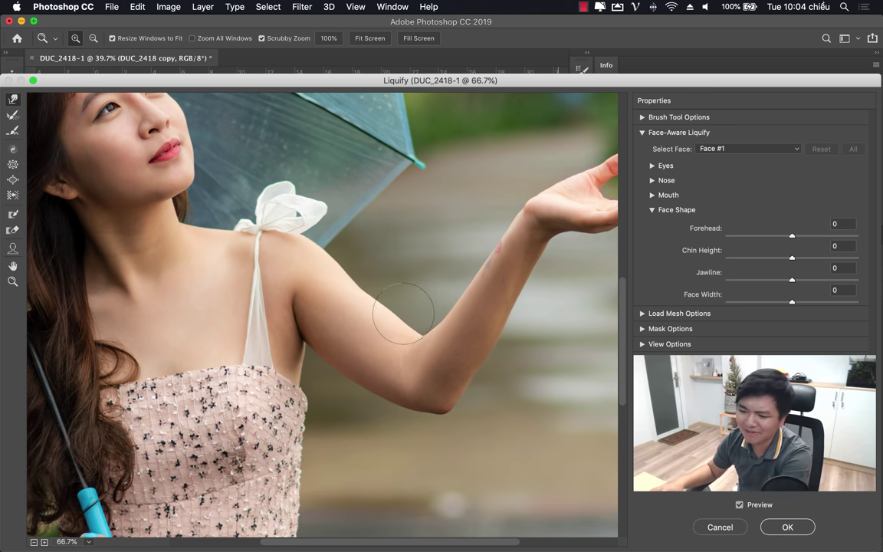
key("bracketright")
key("bracketright")
key("bracketright")
key("bracketright")
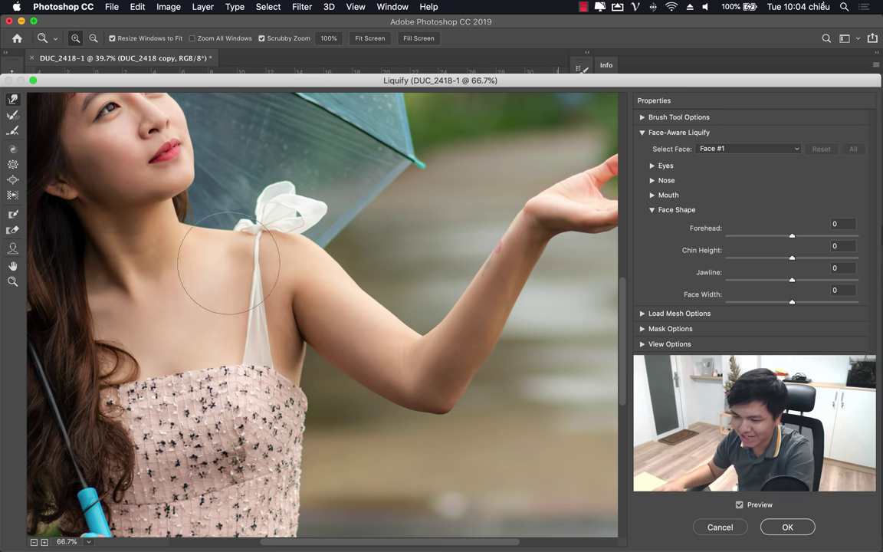
left_click_drag(228, 263, 339, 440)
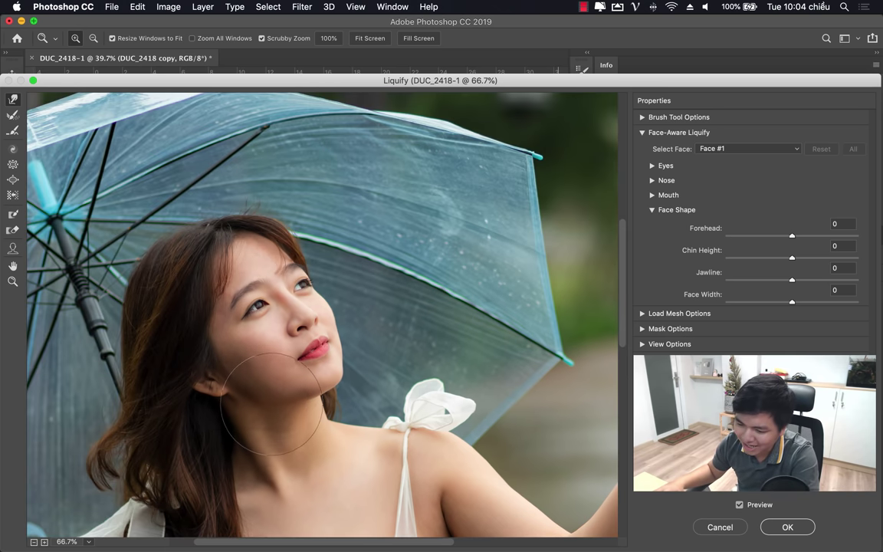
key("bracketleft")
key("bracketleft")
key("bracketleft")
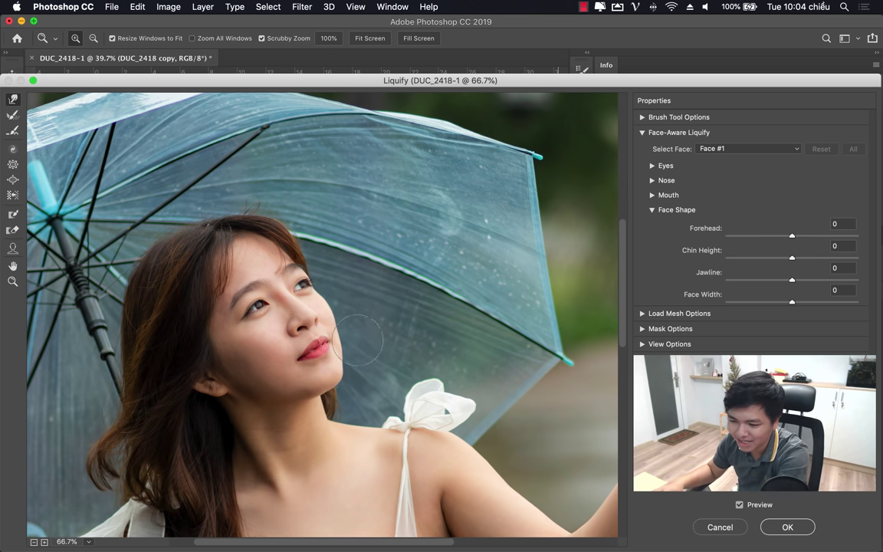
scroll(435, 316, "down", 3)
scroll(435, 317, "down", 3)
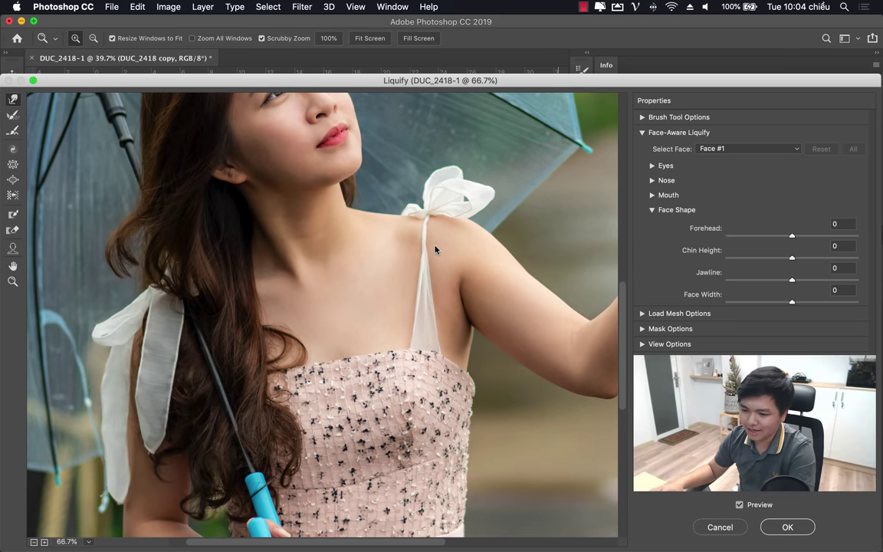
scroll(414, 330, "down", 5)
scroll(406, 345, "down", 2)
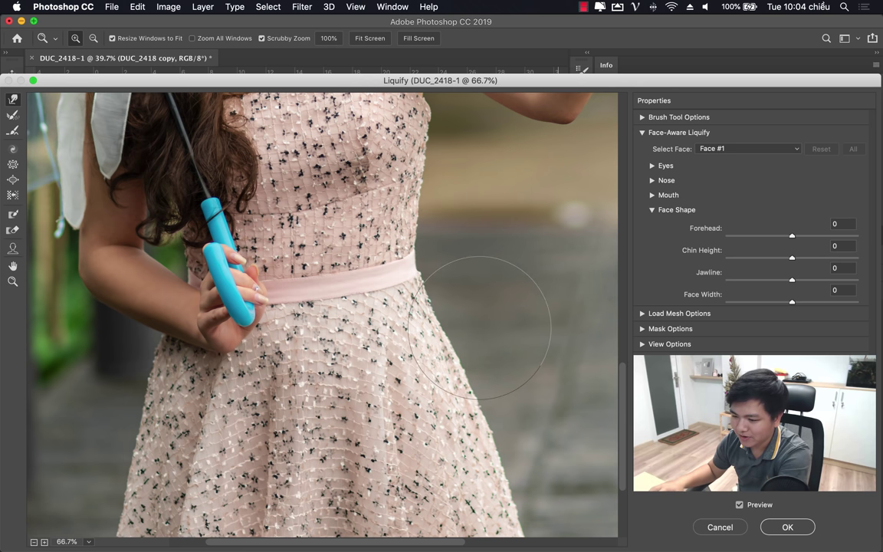
left_click(789, 525)
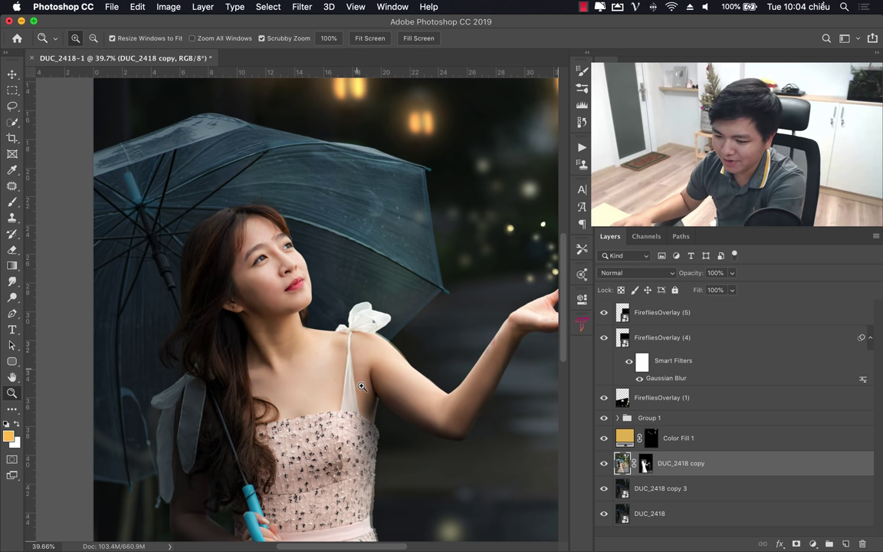
Step: Inspect the reshaped shoulder and bow up close and target the DUC_2418 copy layer mask
mouse_move(435, 451)
left_mouse_down()
mouse_move(416, 245)
mouse_move(419, 371)
left_mouse_up()
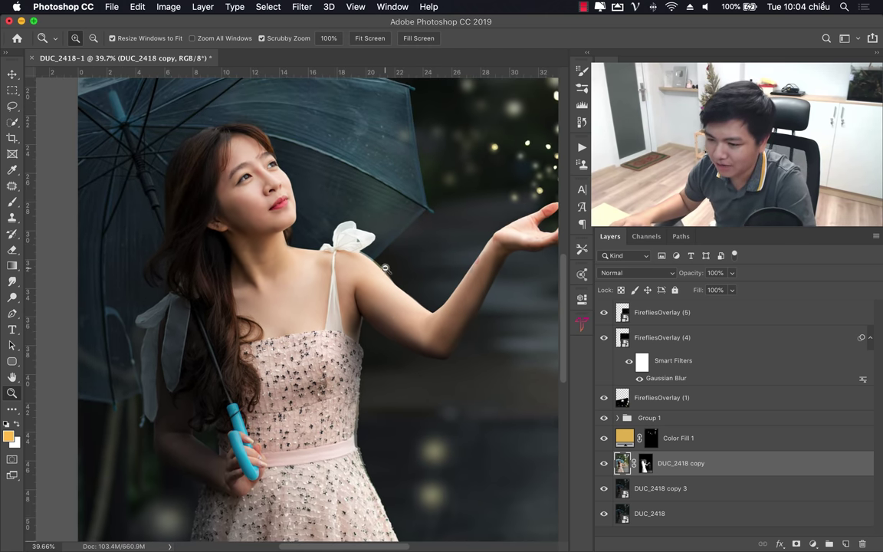
left_click_drag(383, 265, 442, 265)
key("super+r")
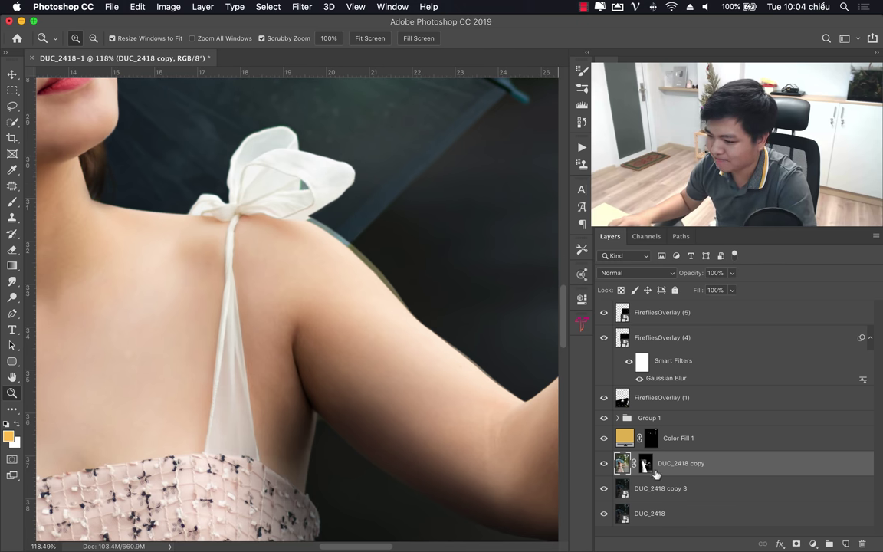
left_click(646, 463)
left_click(622, 462)
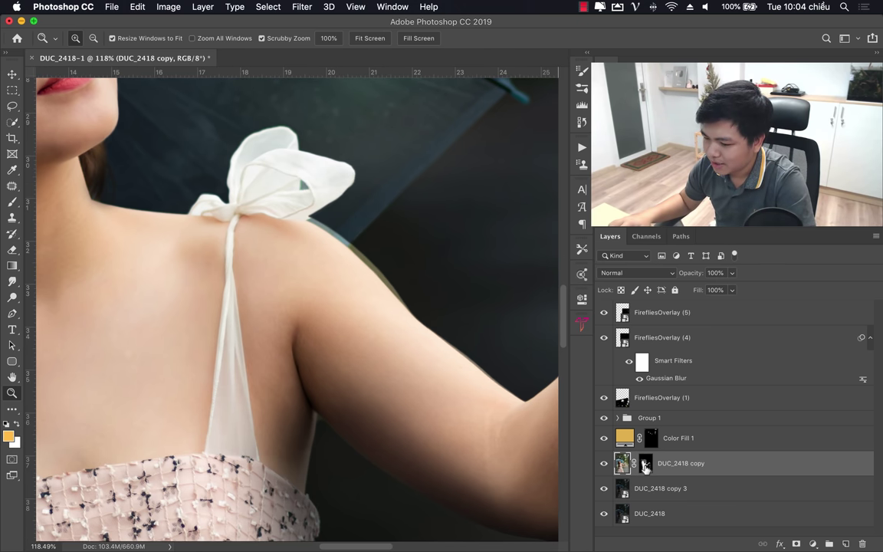
left_click(646, 463)
left_click_drag(322, 304, 260, 305)
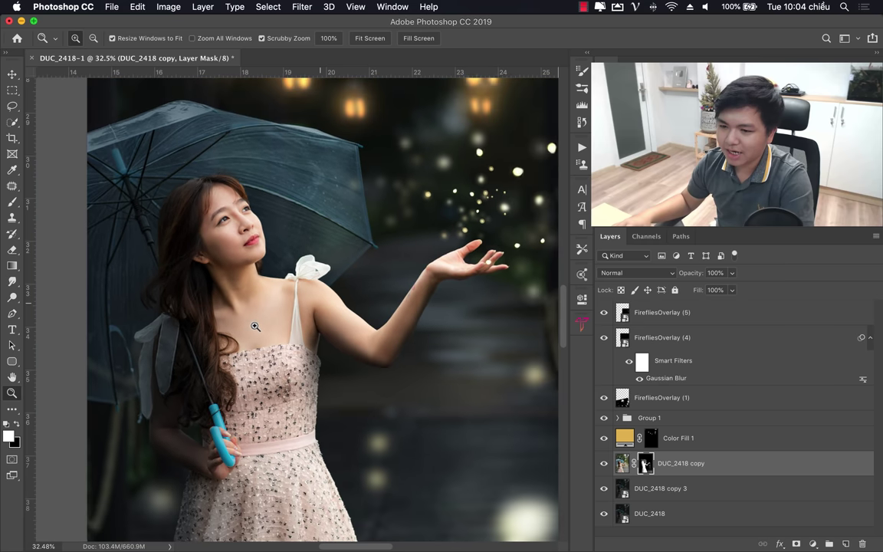
Step: Select the FirefliesOverlay (5) layer in the Layers panel
right_click(690, 467)
key("Escape")
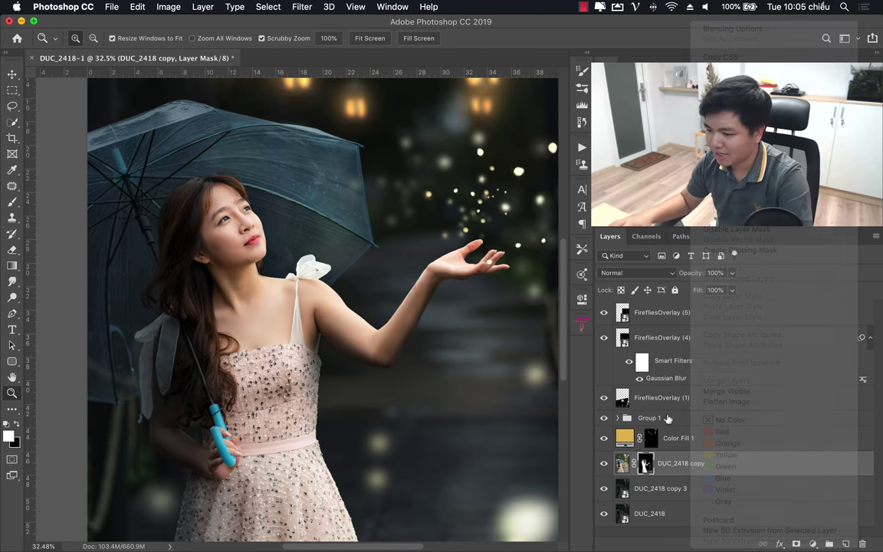
left_click(613, 315)
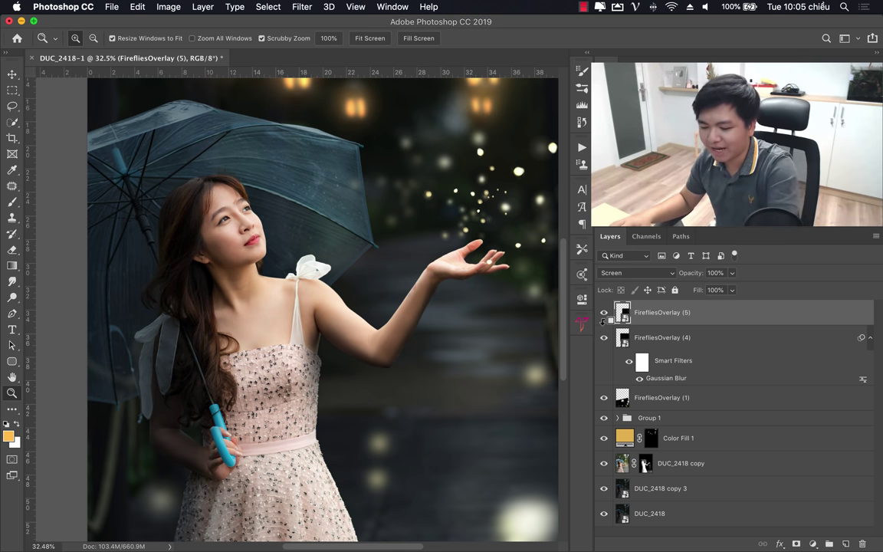
Step: Stamp all visible layers into a new top Layer 2, then browse the Filter menu without applying anything
key("super+shift+alt+e")
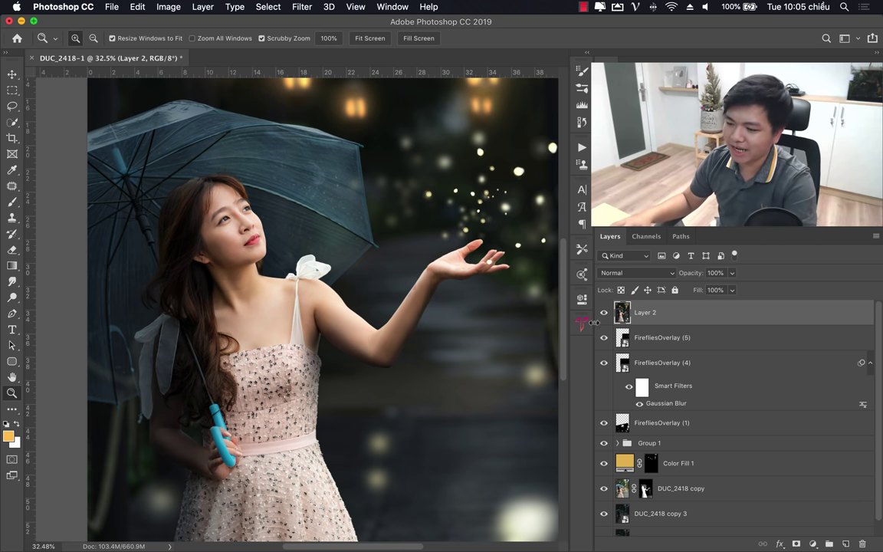
left_click_drag(603, 337, 615, 519)
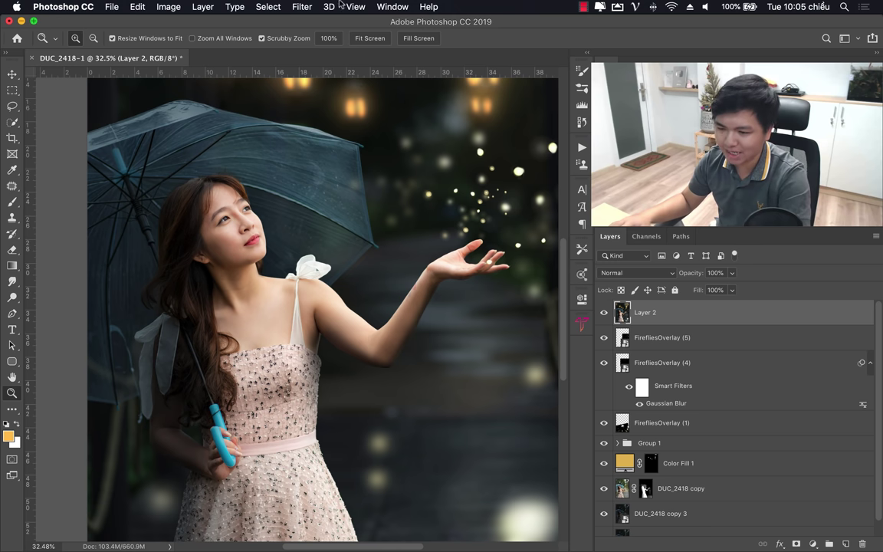
left_click(305, 8)
left_click(280, 23)
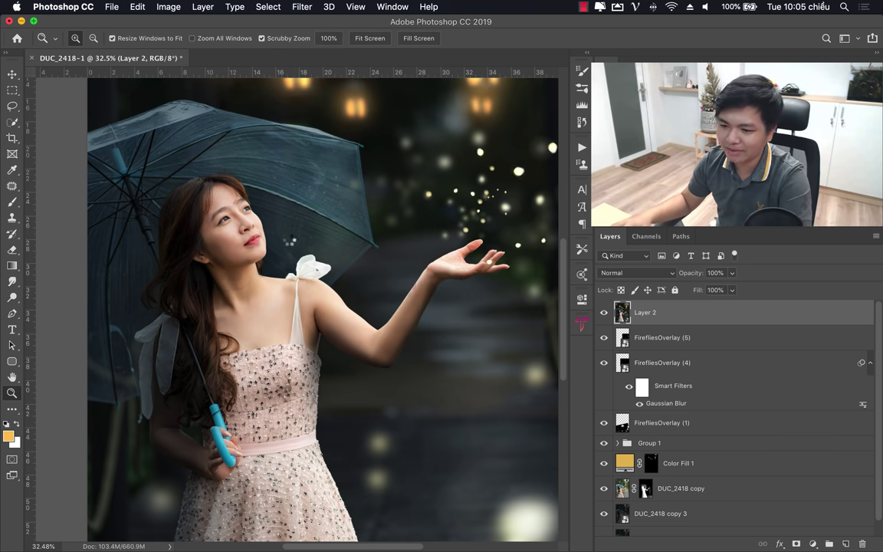
left_click(300, 9)
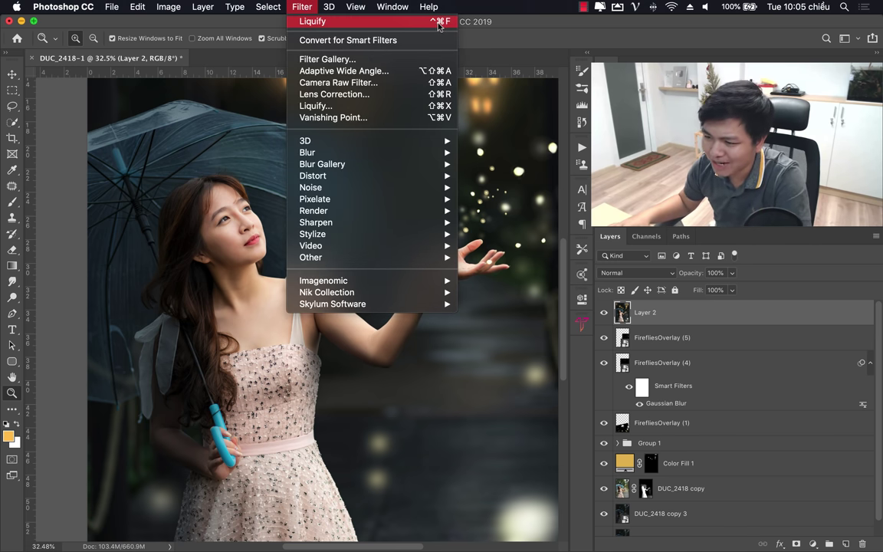
left_click(314, 158)
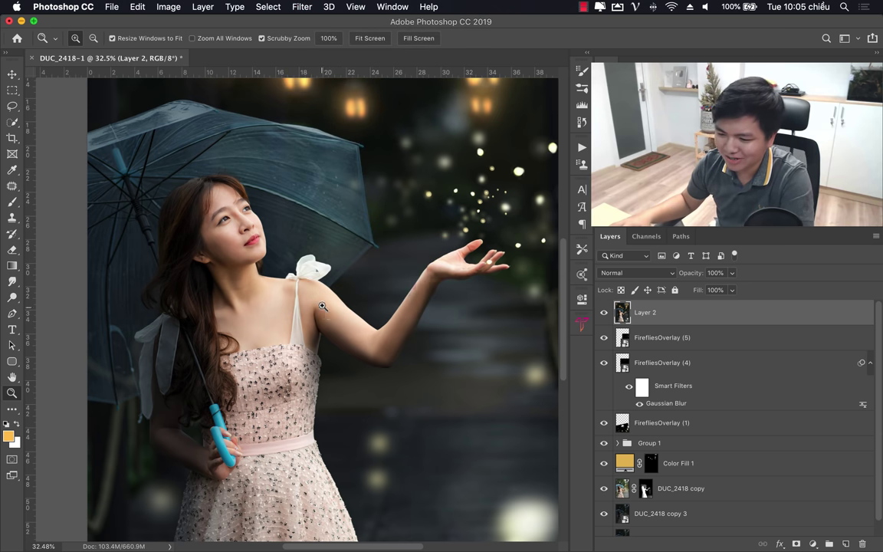
mouse_move(321, 306)
left_mouse_down()
mouse_move(398, 303)
mouse_move(349, 305)
mouse_move(370, 305)
left_mouse_up()
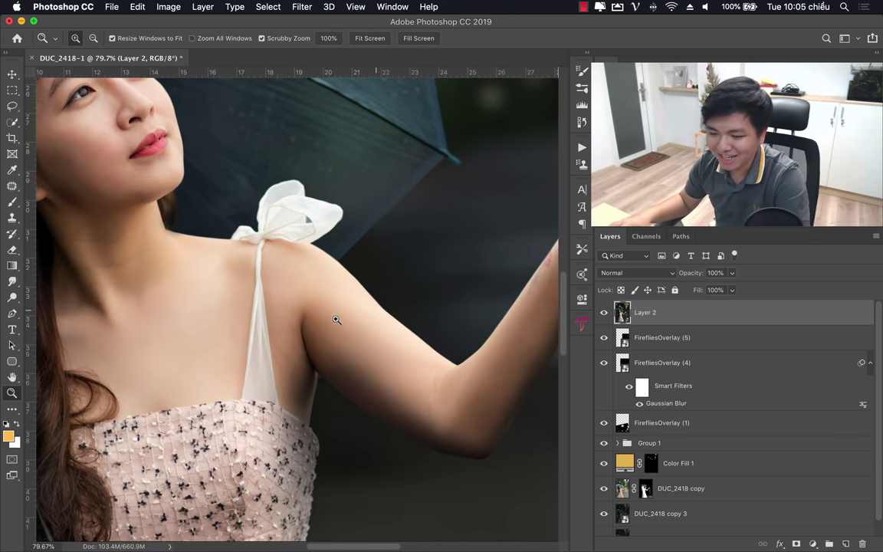
scroll(336, 319, "up", 5)
scroll(336, 318, "left", 3)
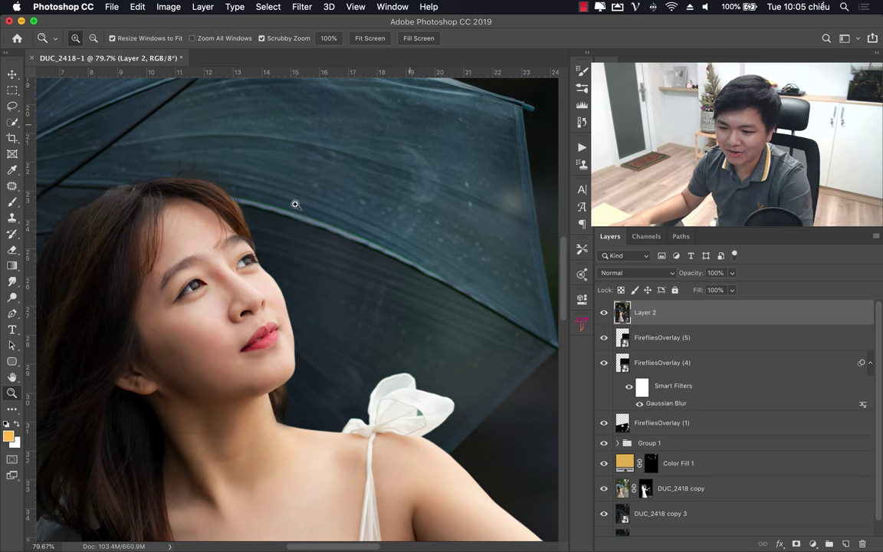
mouse_move(295, 204)
left_mouse_down()
mouse_move(239, 254)
mouse_move(262, 191)
mouse_move(310, 197)
mouse_move(265, 213)
mouse_move(240, 209)
mouse_move(194, 297)
left_mouse_up()
key("ctrl+r")
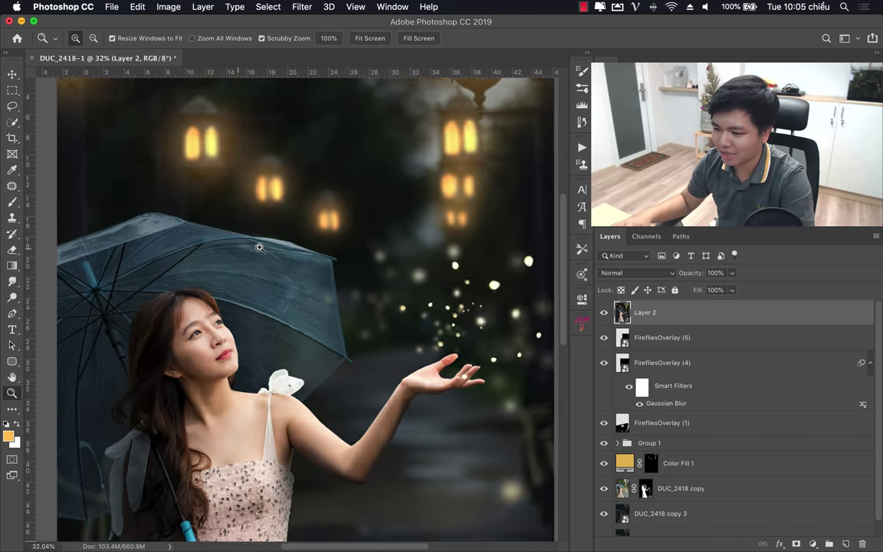
mouse_move(238, 248)
left_mouse_down()
mouse_move(260, 247)
mouse_move(241, 279)
left_mouse_up()
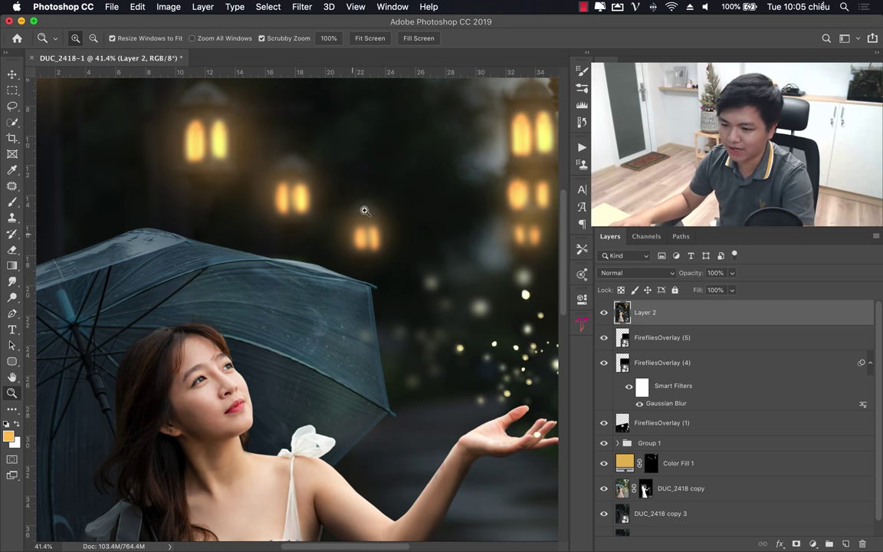
left_click_drag(298, 207, 258, 219)
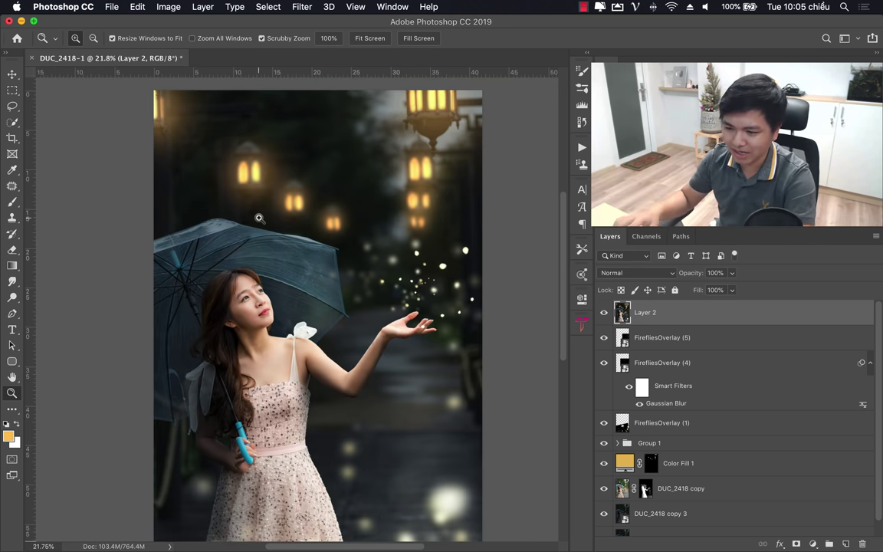
Step: Create Layer 3 and paint a trial orange glow along the umbrella's top edge in Color Dodge
key("ctrl+shift+n")
key("Return")
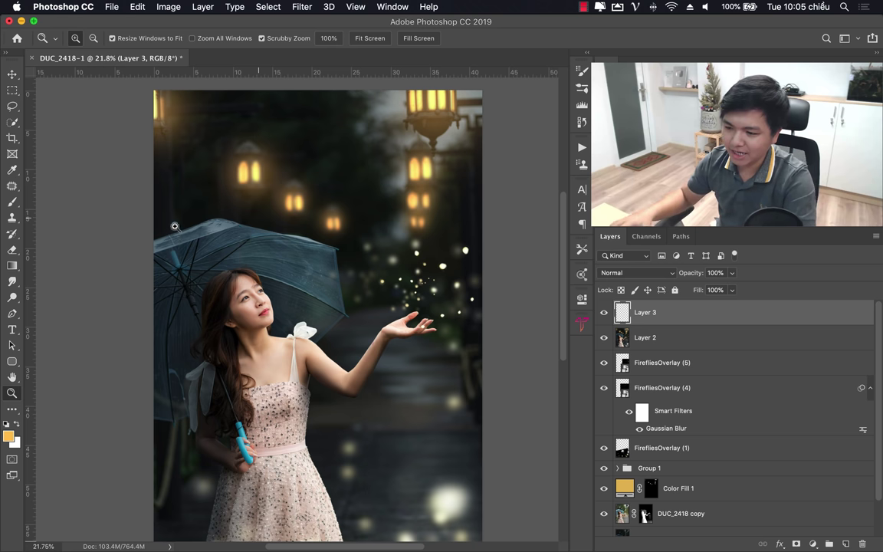
left_click(11, 202)
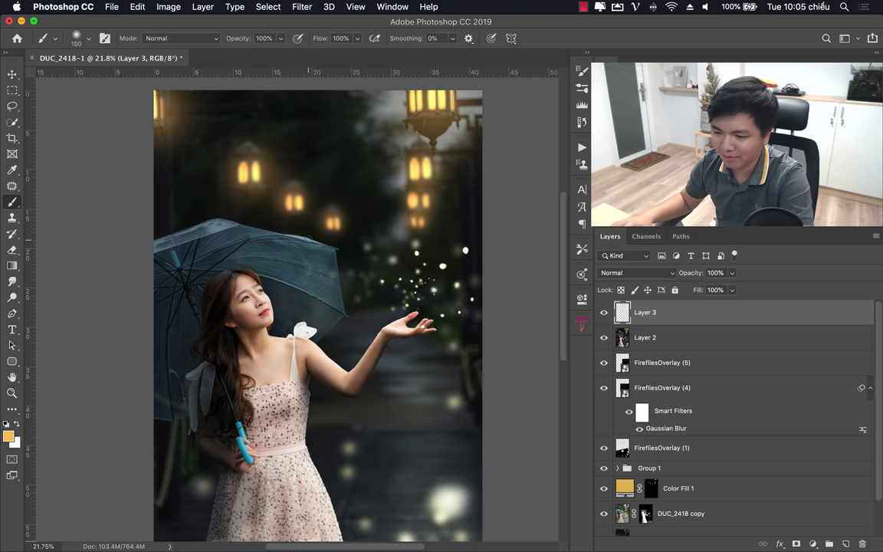
key("bracketright")
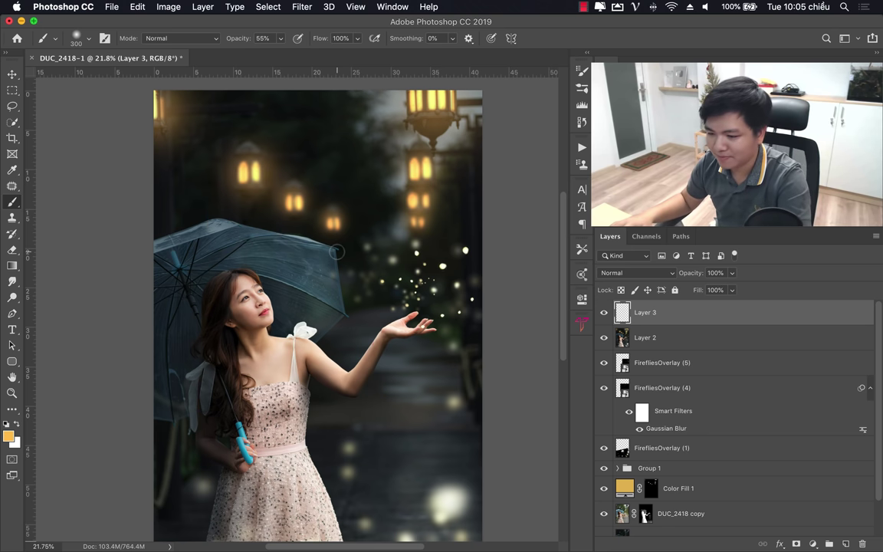
key("bracketleft")
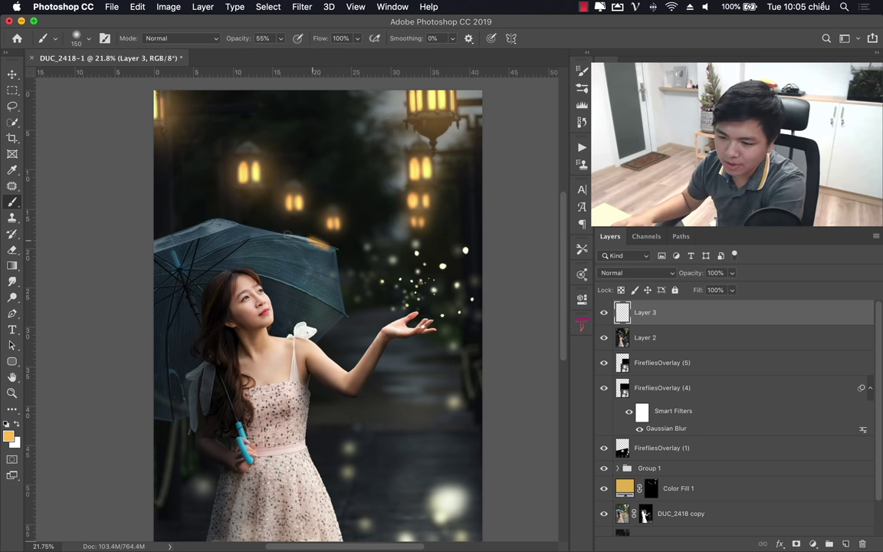
left_click_drag(316, 242, 220, 241)
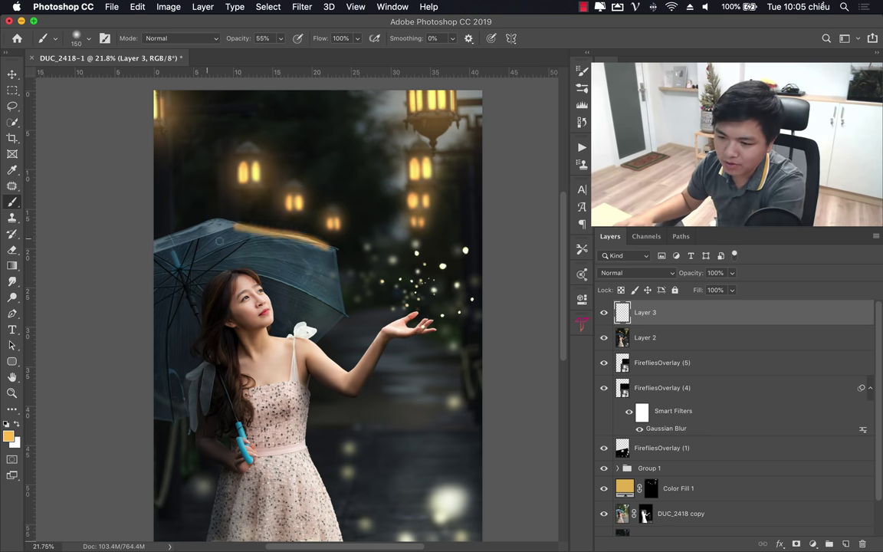
left_click(648, 274)
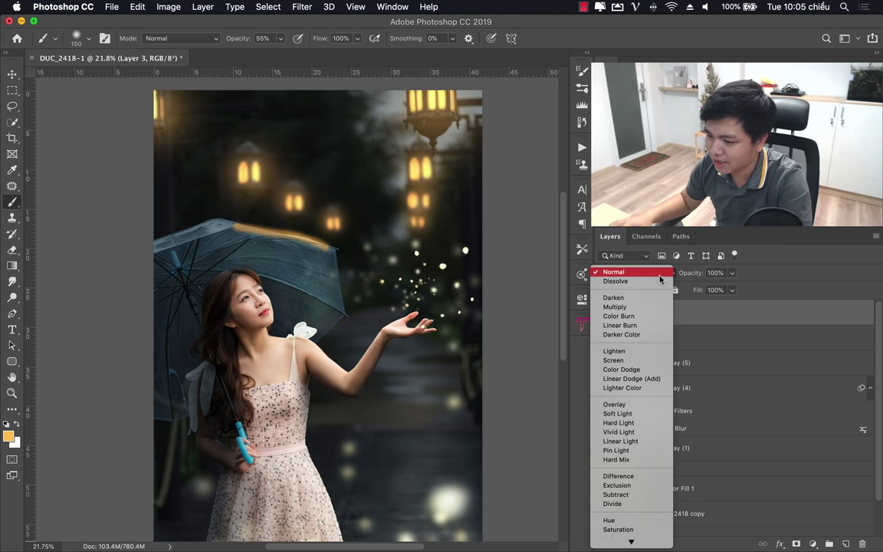
left_click(633, 371)
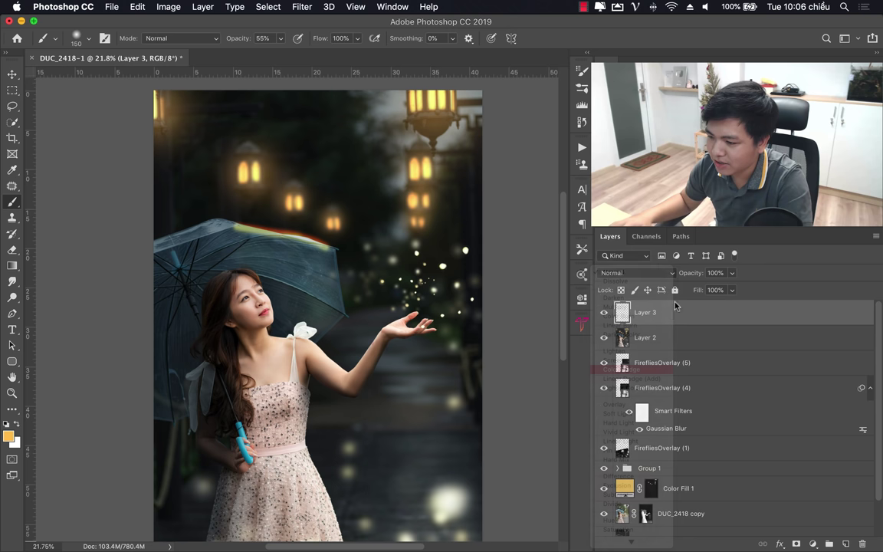
type("28")
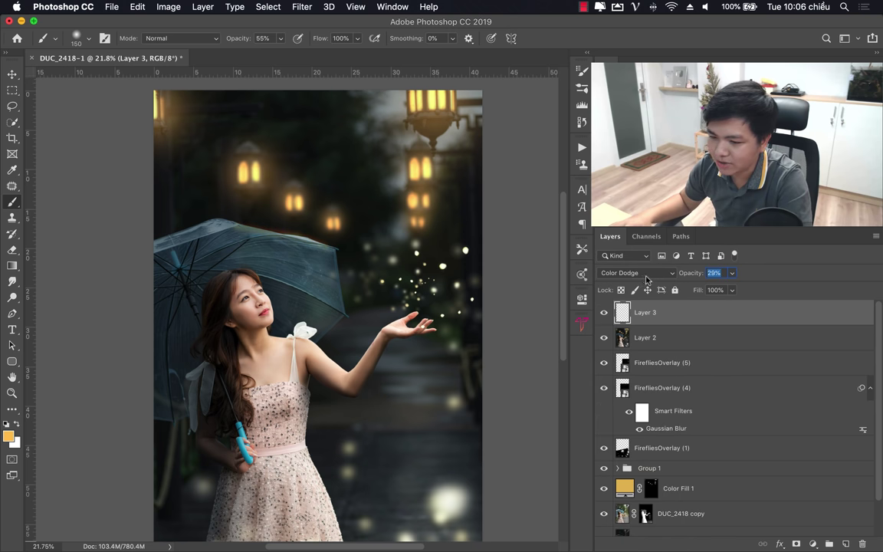
Step: Undo the Color Dodge blend and the orange stroke, then zoom into the umbrella
key("ctrl+z")
key("ctrl+z")
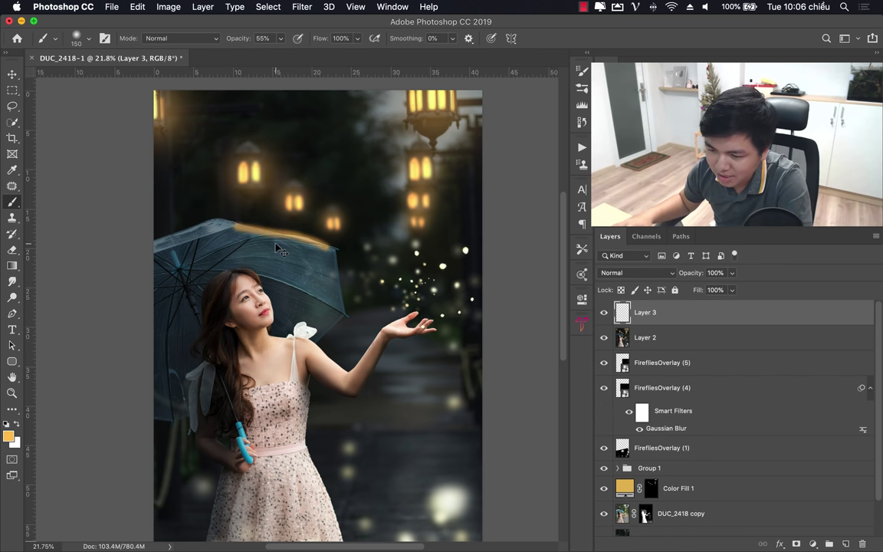
key("ctrl+z")
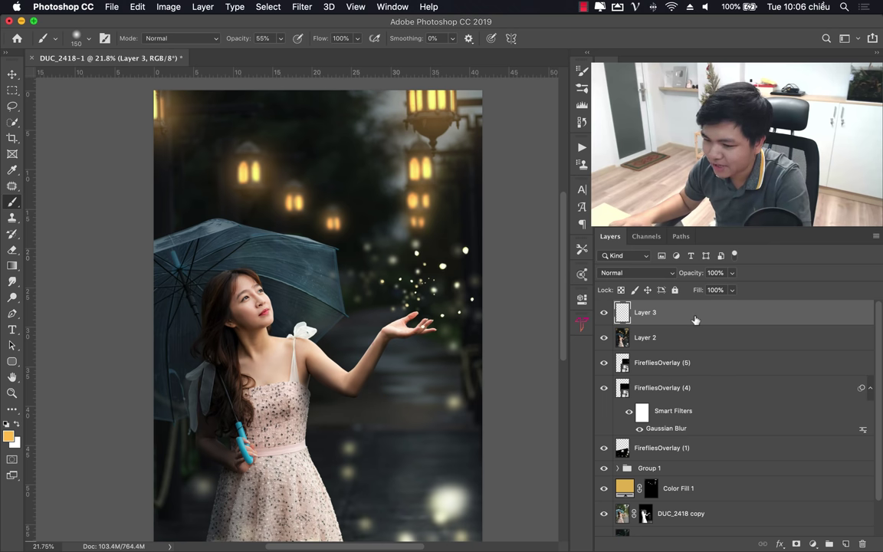
key("z")
mouse_move(272, 246)
left_mouse_down()
mouse_move(298, 249)
mouse_move(259, 262)
left_mouse_up()
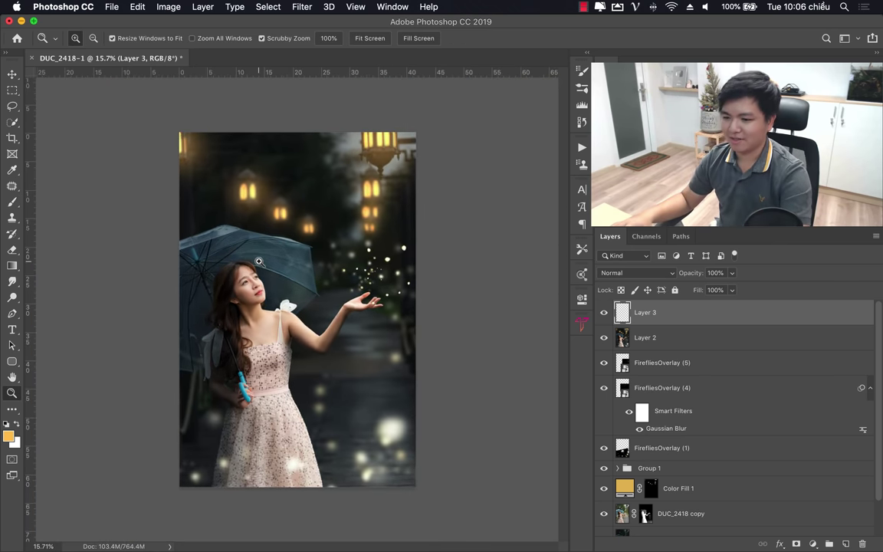
Step: Delete the empty Layer 3 and launch the Camera Raw Filter on Layer 2
key("BackSpace")
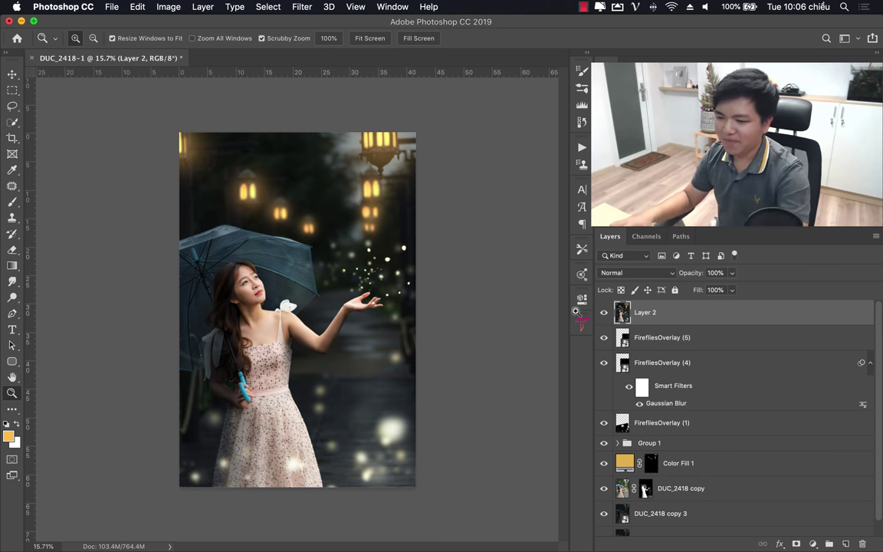
left_click(301, 6)
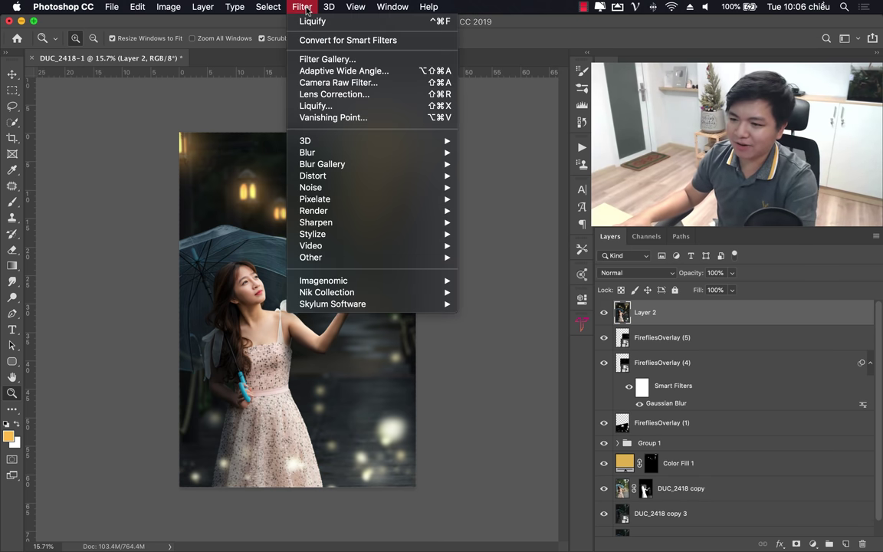
left_click(334, 81)
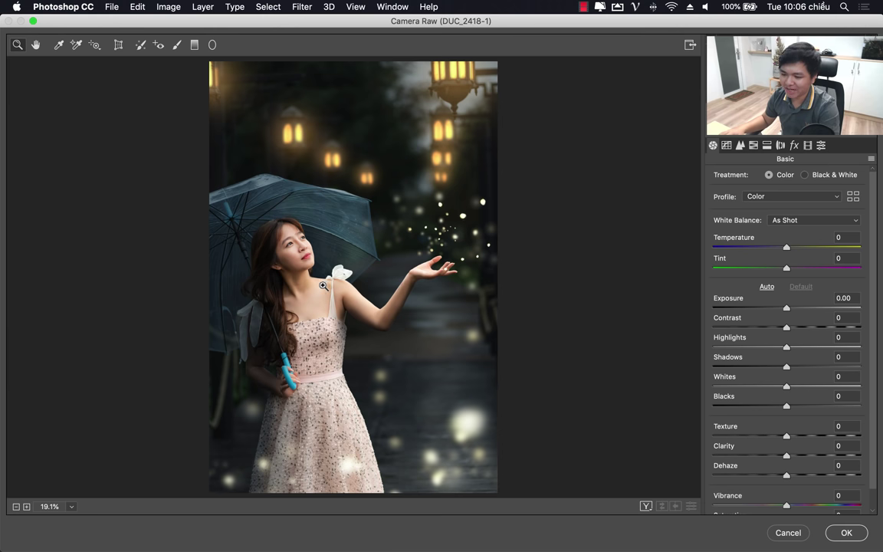
Step: Preview the Deluxe presets 01 and 18–25, then return to the Basic panel without keeping one
key("super+alt+9")
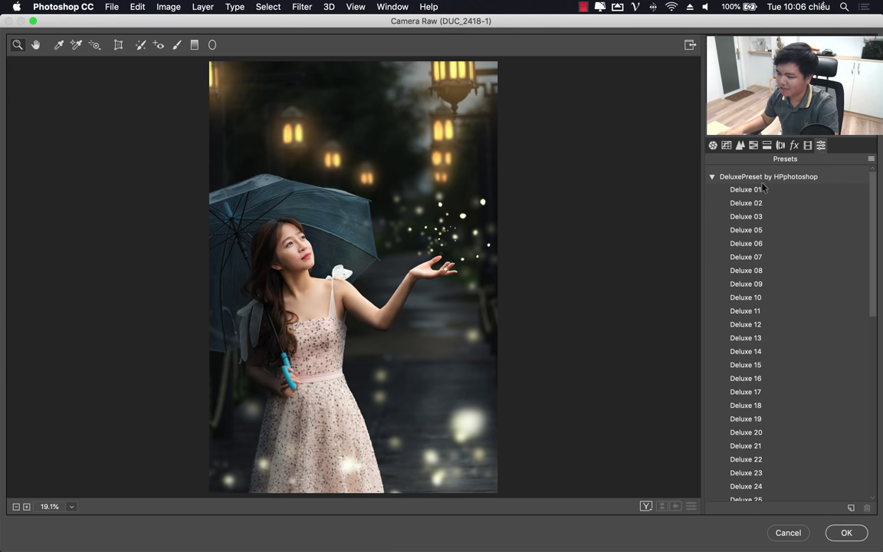
left_click(754, 192)
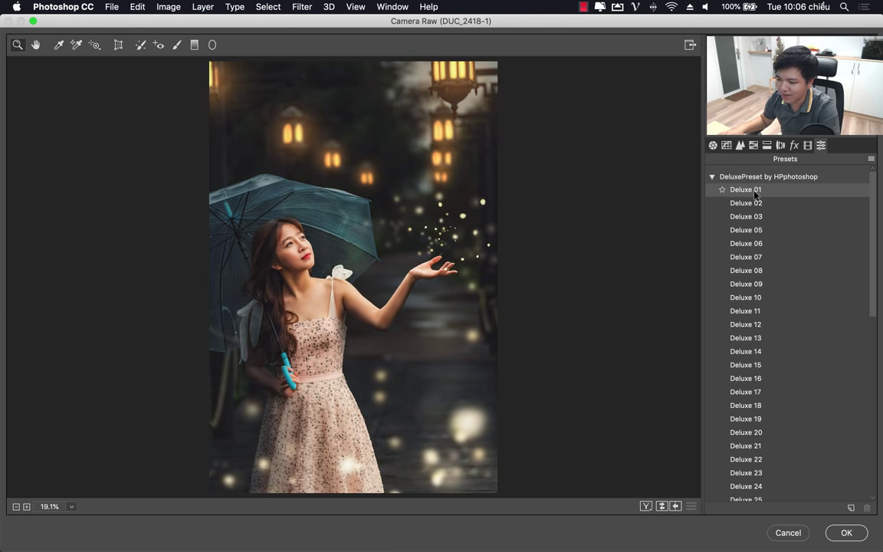
left_click(741, 216)
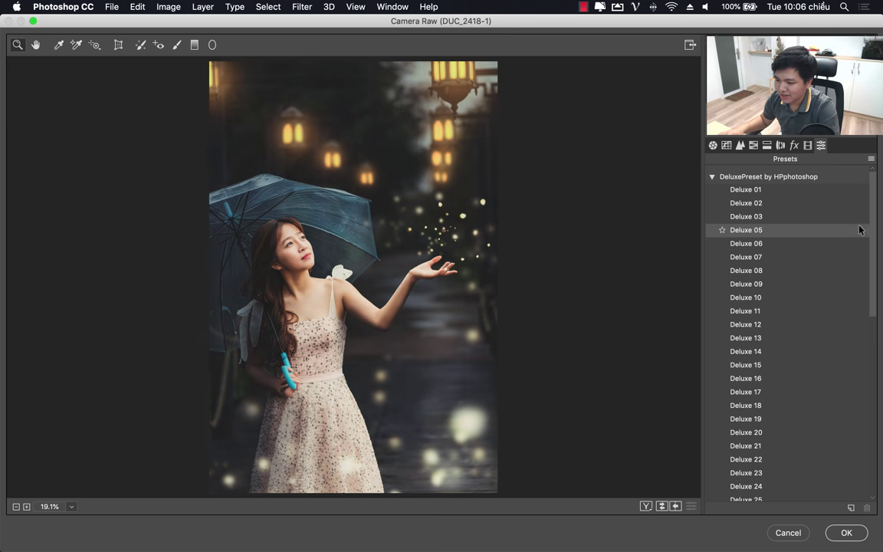
left_click_drag(877, 228, 881, 320)
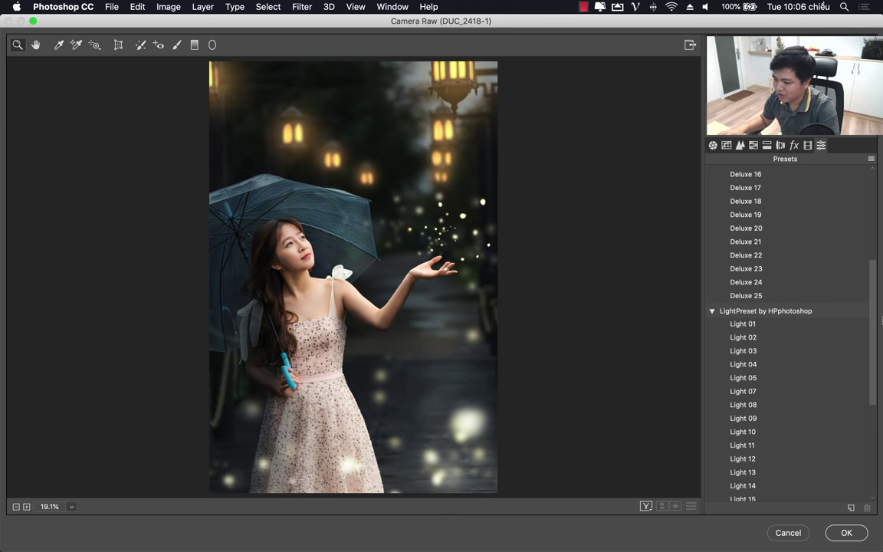
left_click(756, 297)
left_click(758, 282)
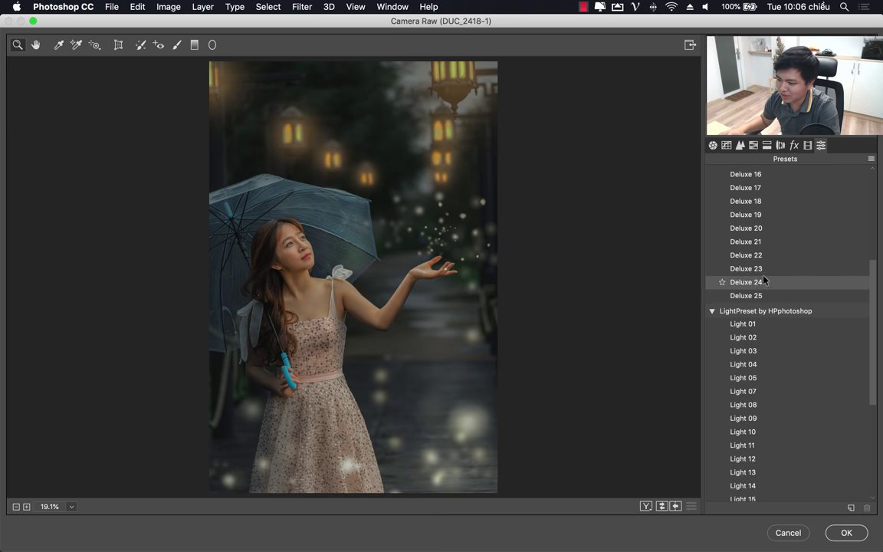
left_click(765, 270)
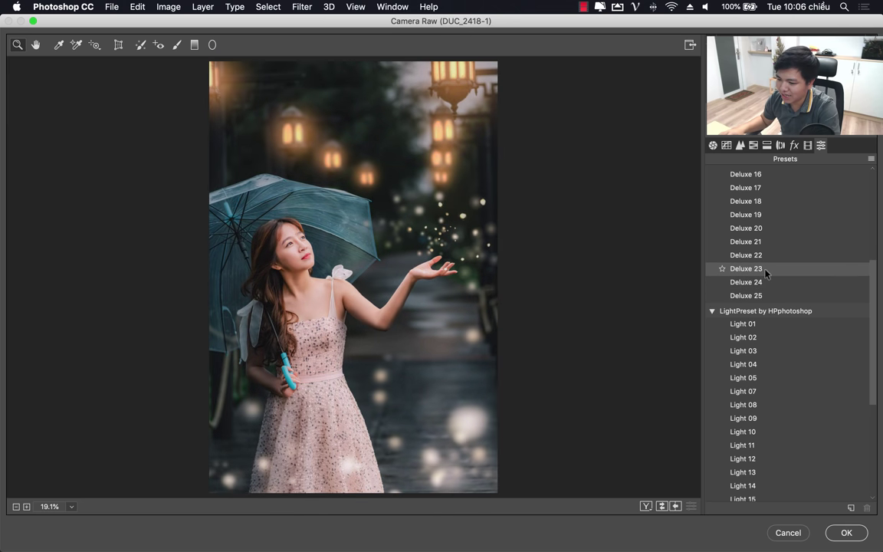
left_click(769, 260)
left_click(768, 247)
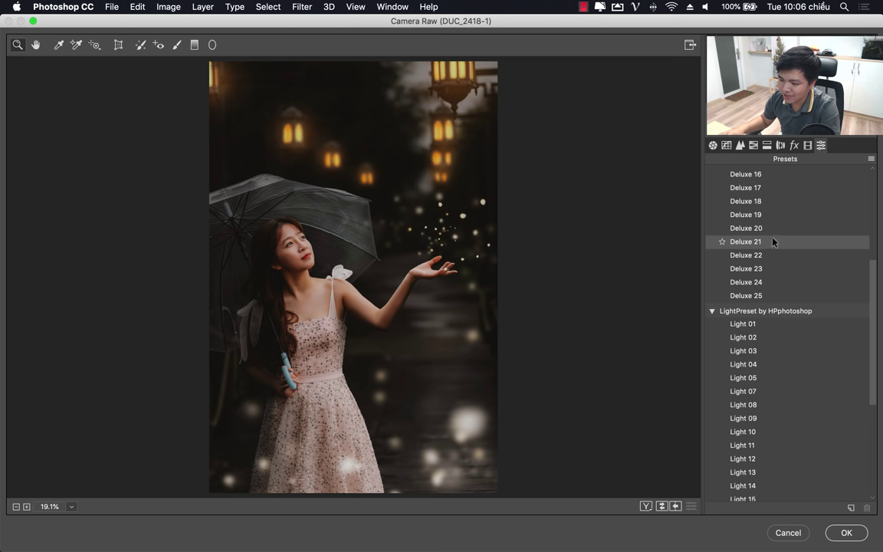
left_click(775, 226)
left_click(770, 215)
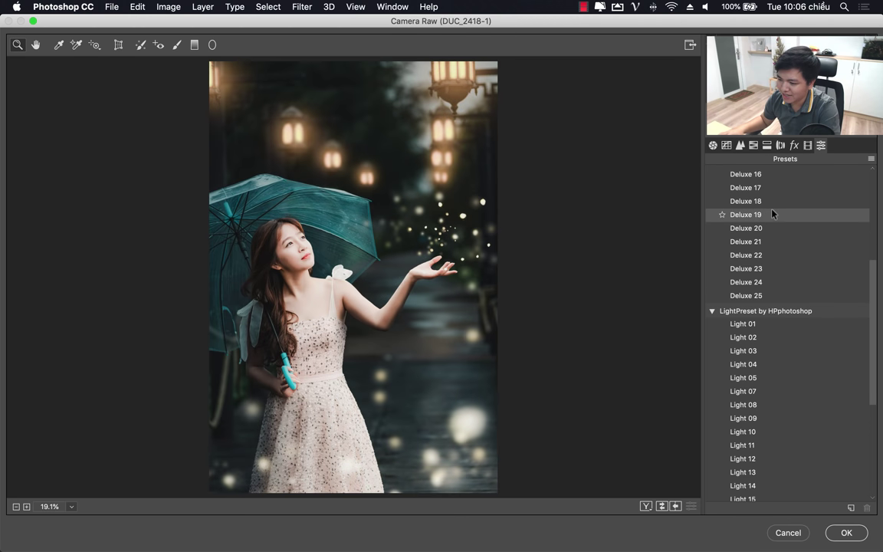
left_click(771, 204)
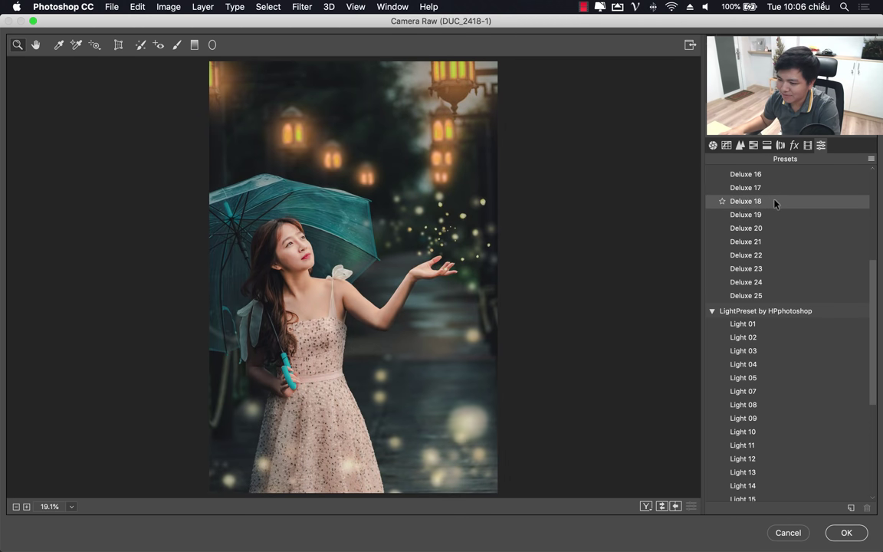
left_click(711, 146)
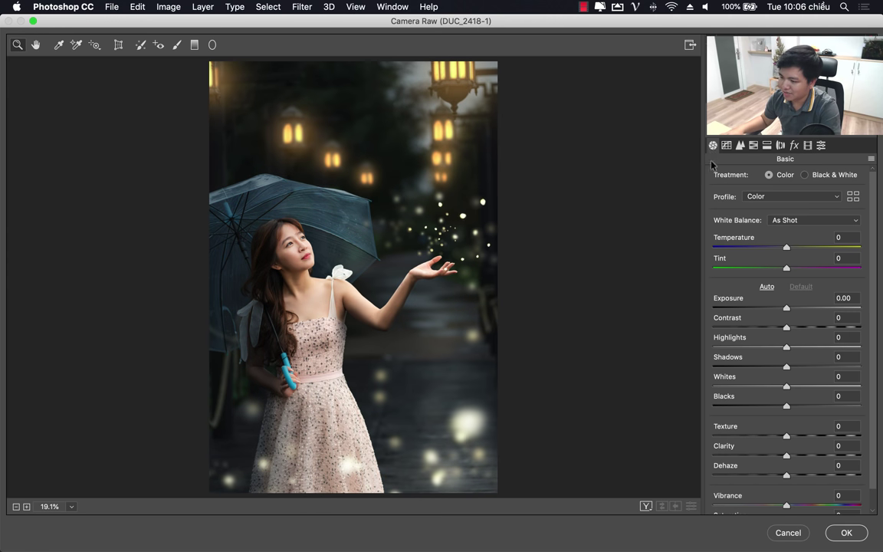
Step: In Camera Raw Basic, set Temperature +8, Highlights -15, Exposure -0.10, Contrast -11 and Clarity -4
left_click_drag(786, 246, 791, 248)
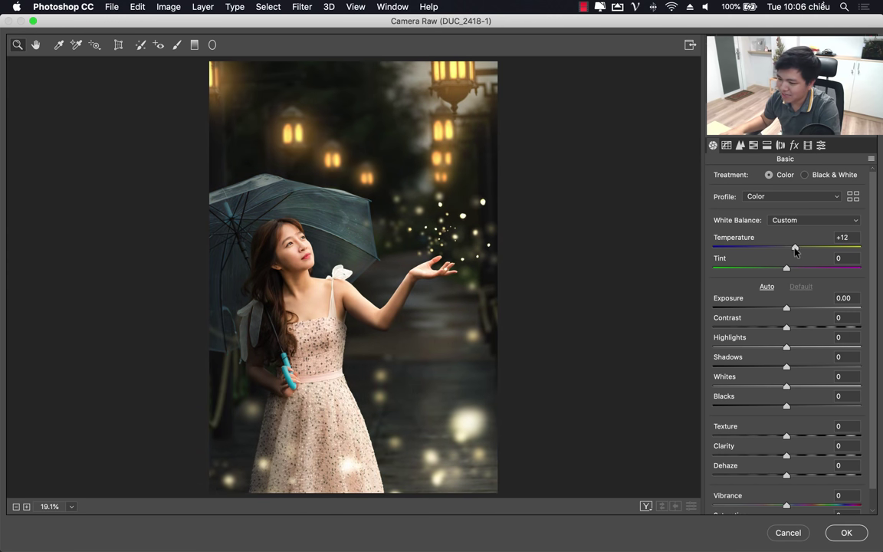
left_click(755, 348)
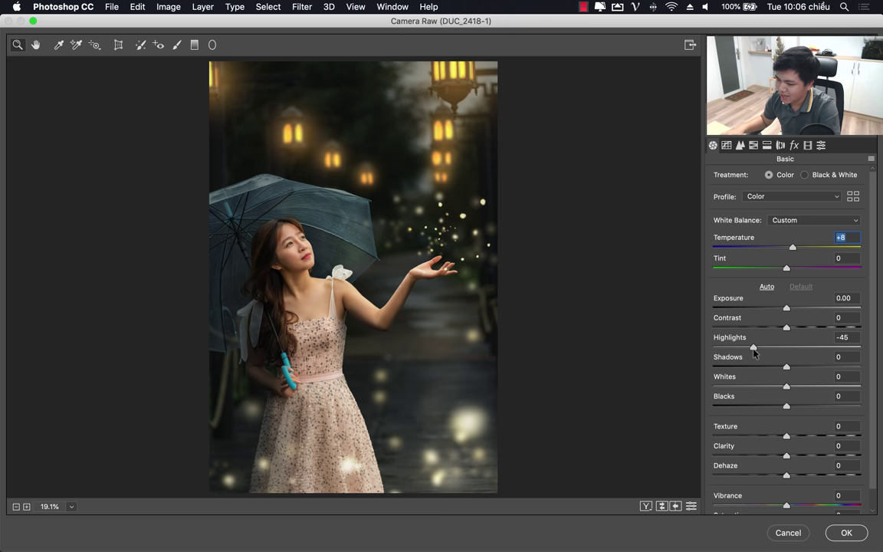
left_click_drag(758, 349, 772, 349)
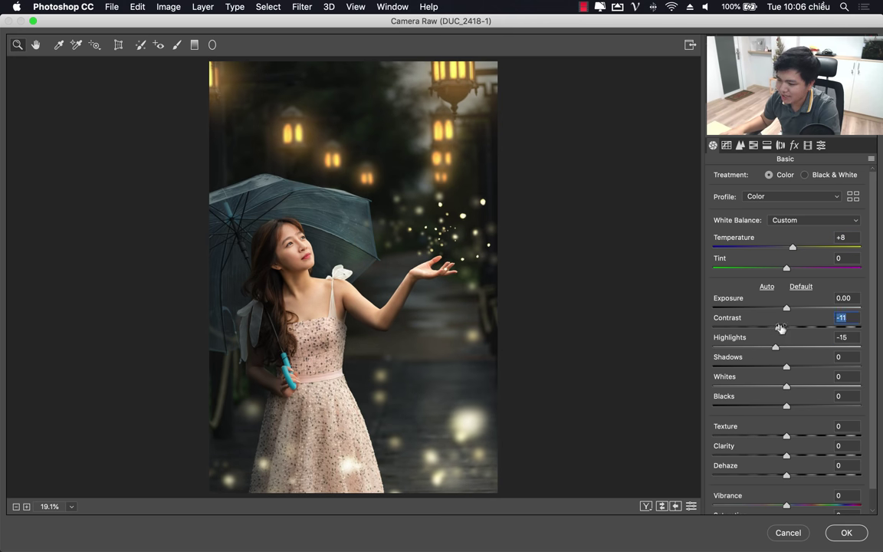
left_click_drag(785, 309, 783, 311)
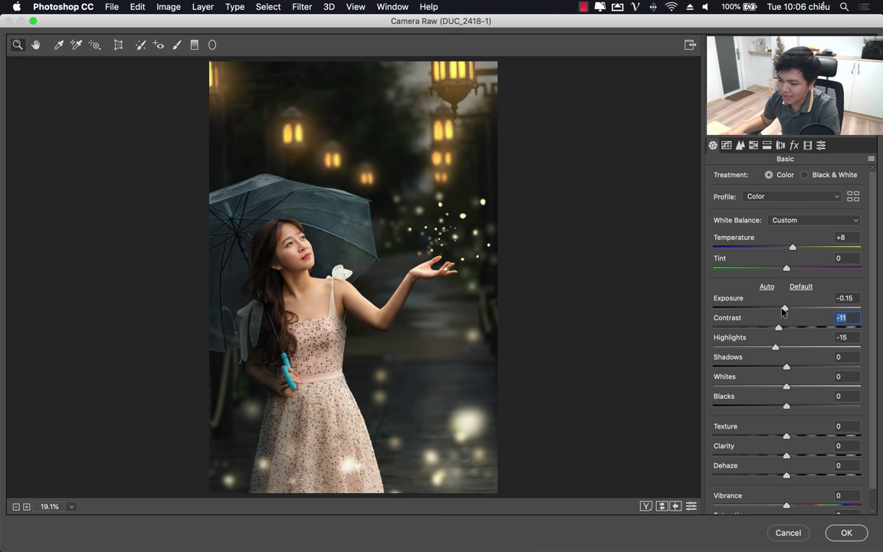
scroll(875, 330, "down", 1)
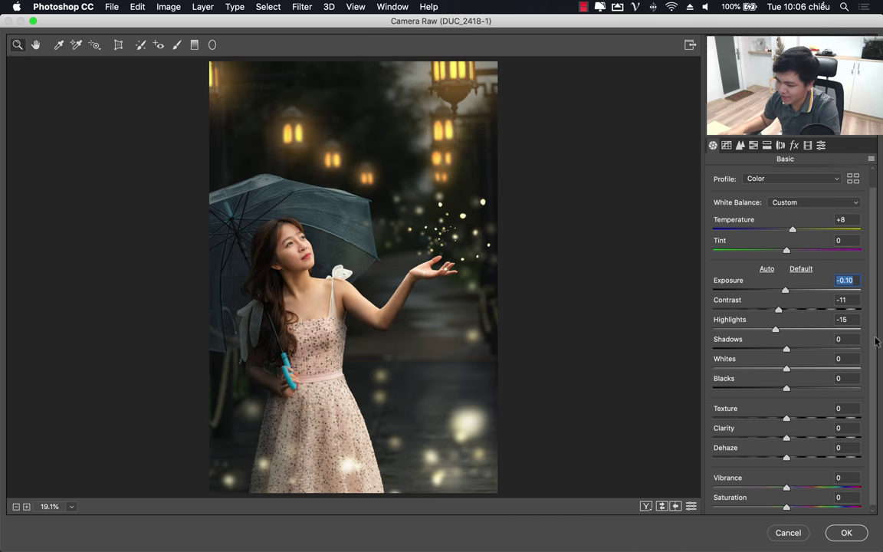
left_click(770, 435)
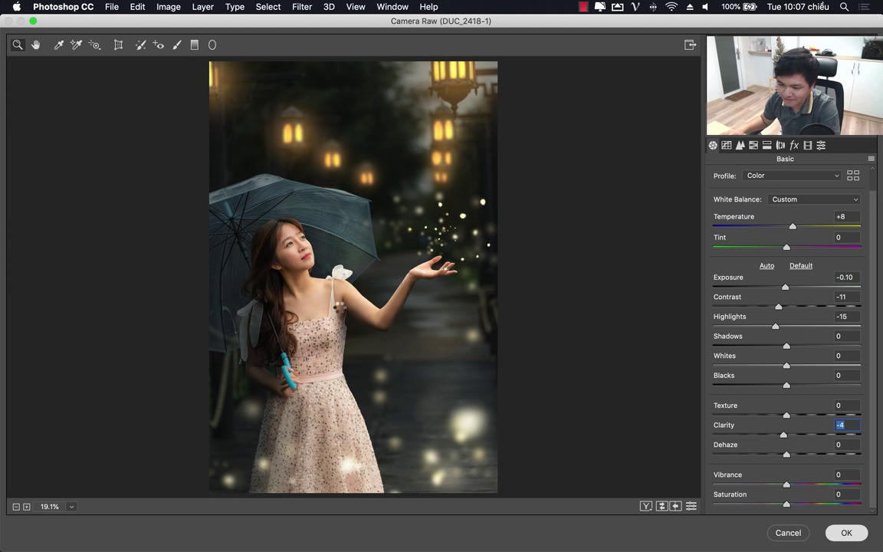
Step: Apply the Camera Raw grade to Layer 2 and zoom in on the photo
key("Return")
mouse_move(304, 283)
left_mouse_down()
mouse_move(275, 318)
mouse_move(261, 305)
left_mouse_up()
left_click_drag(291, 299, 305, 299)
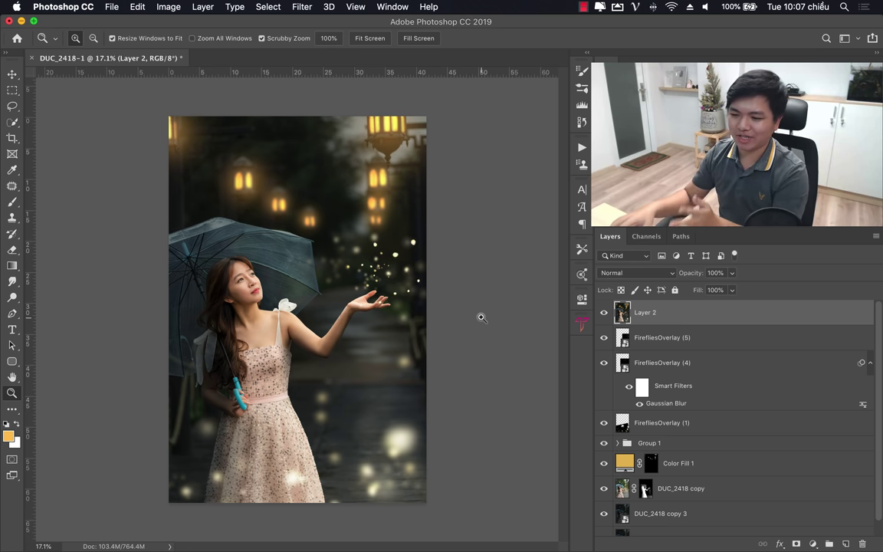
scroll(721, 410, "down", 1)
scroll(720, 410, "up", 1)
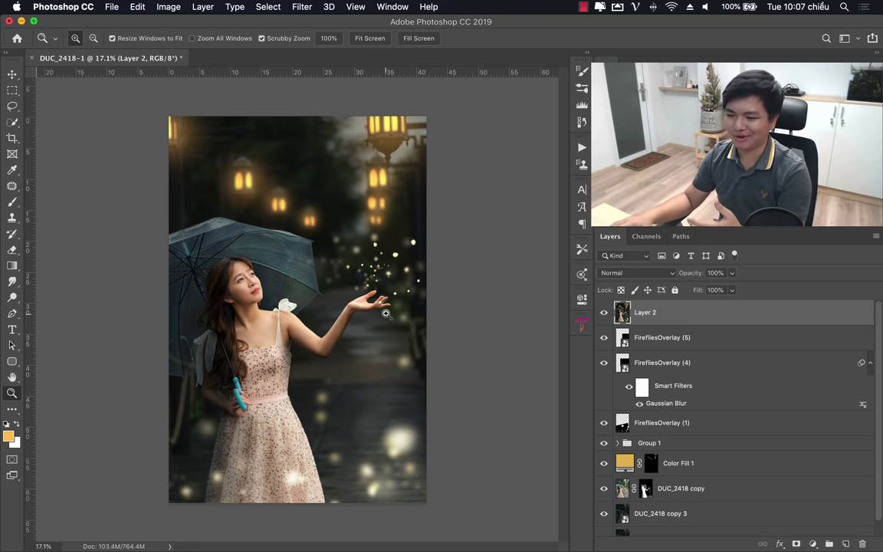
scroll(368, 295, "down", 1)
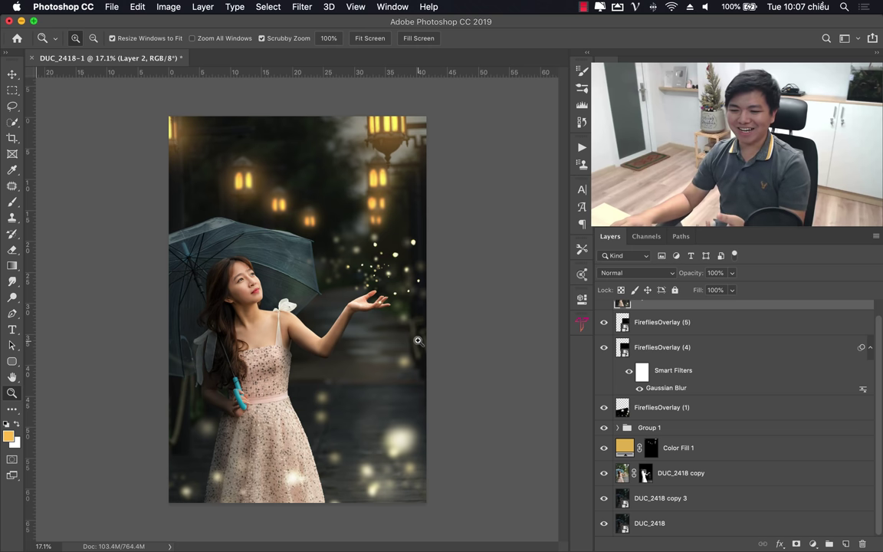